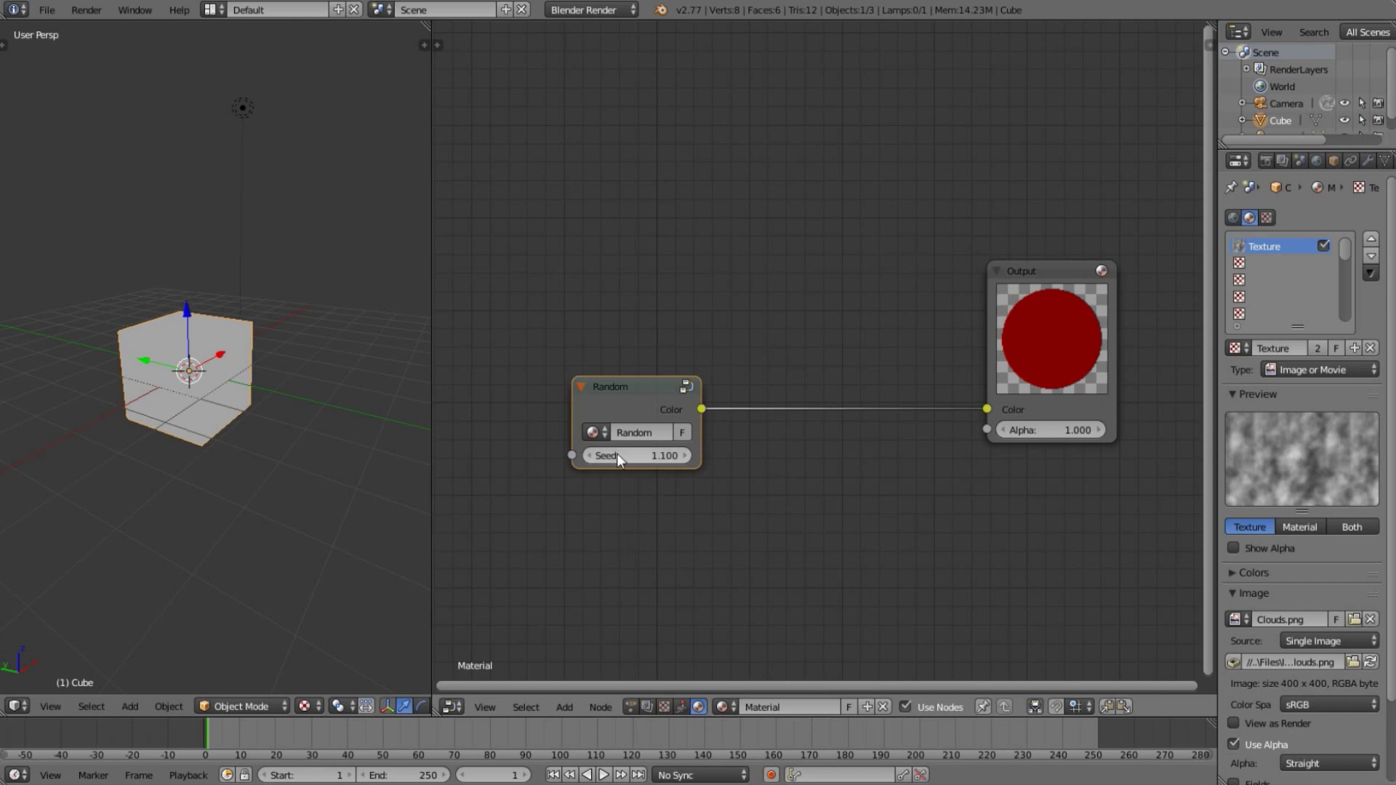
# Move the Random group node slightly up and to the right in the node graph
pyautogui.scroll(1, 684, 465)
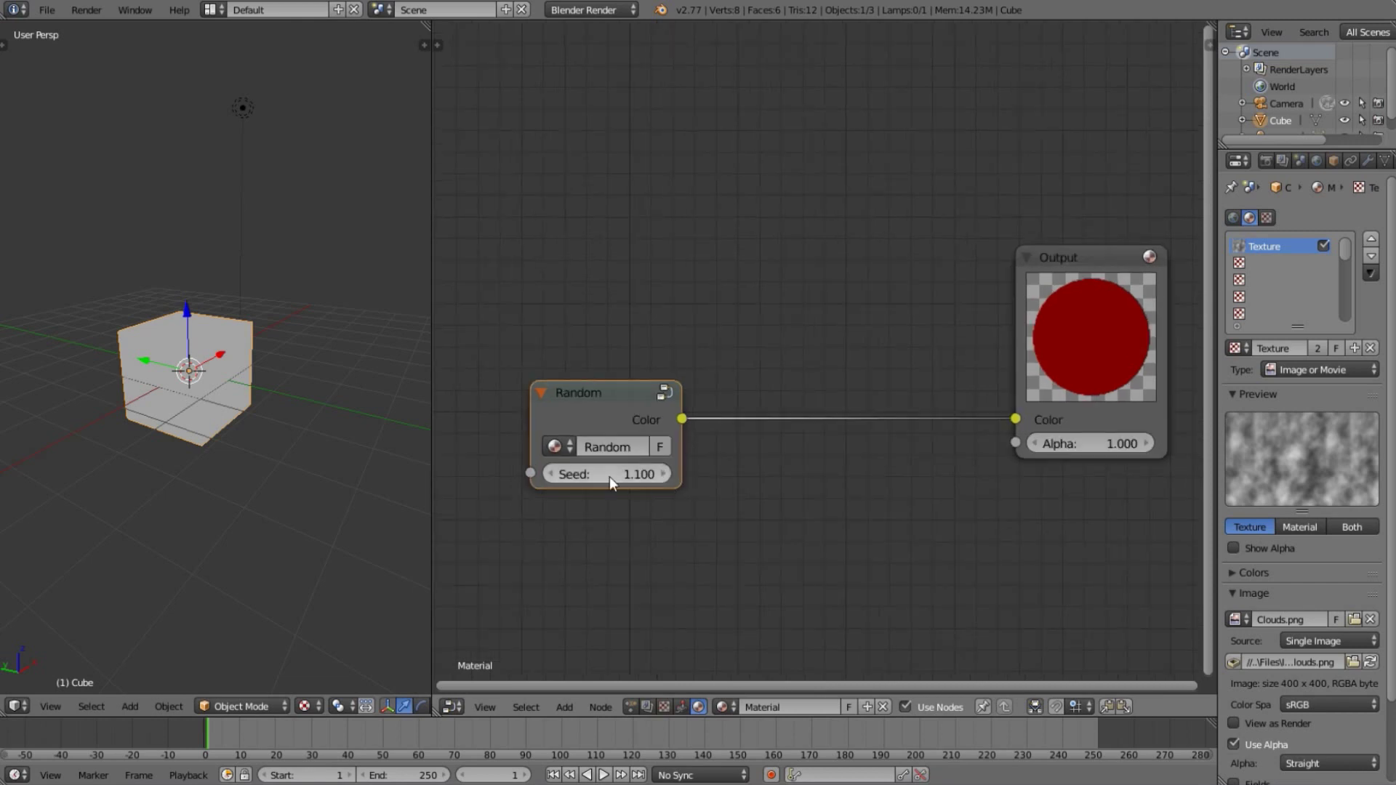
pyautogui.press('g')
pyautogui.click(748, 411)
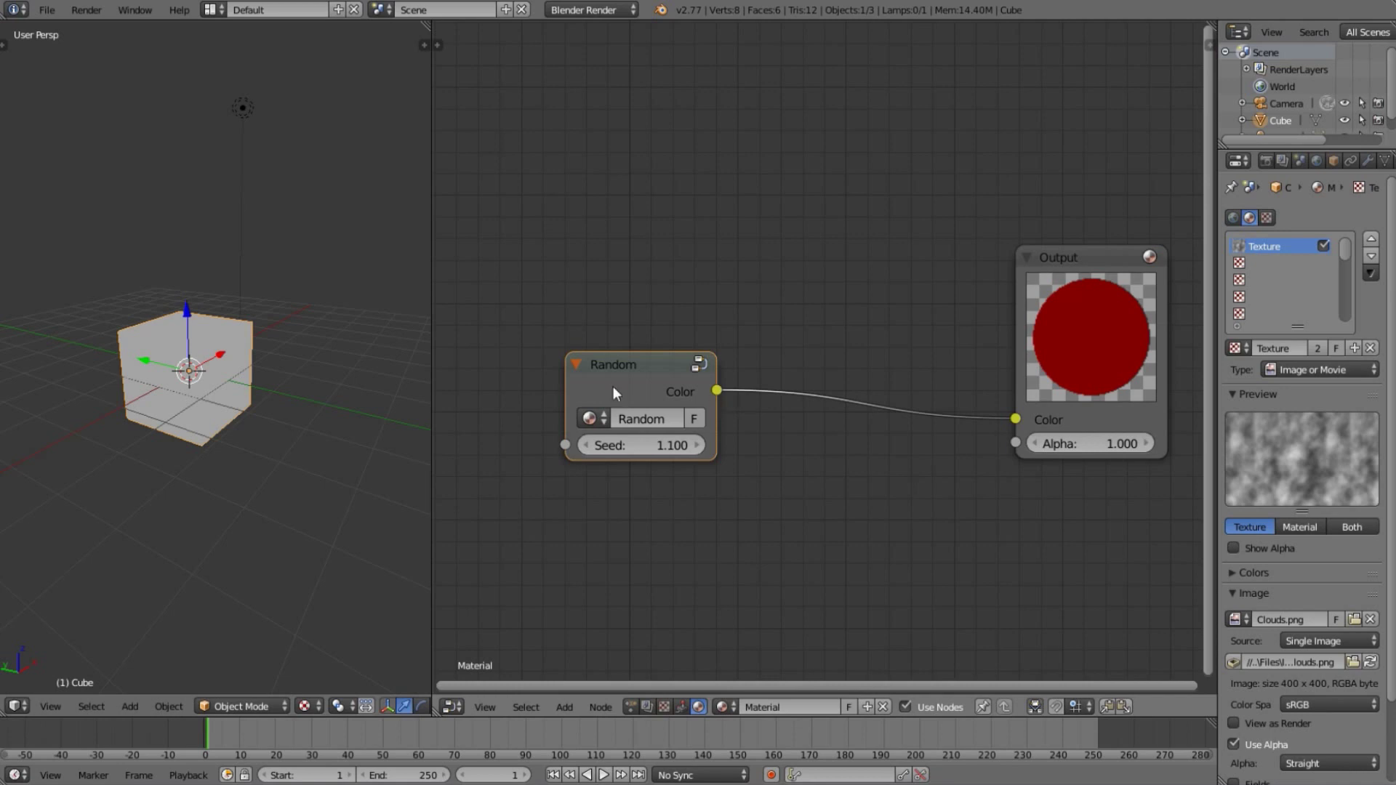
# Move the cube horizontally across the ground plane with global Z locked, and widen the 3D viewport beside the node editor
pyautogui.moveTo(218, 371)
pyautogui.mouseDown(button='middle')
pyautogui.moveTo(265, 477)
pyautogui.moveTo(248, 502)
pyautogui.mouseUp(button='middle')
pyautogui.press('g')
pyautogui.hotkey('shift', 'z')
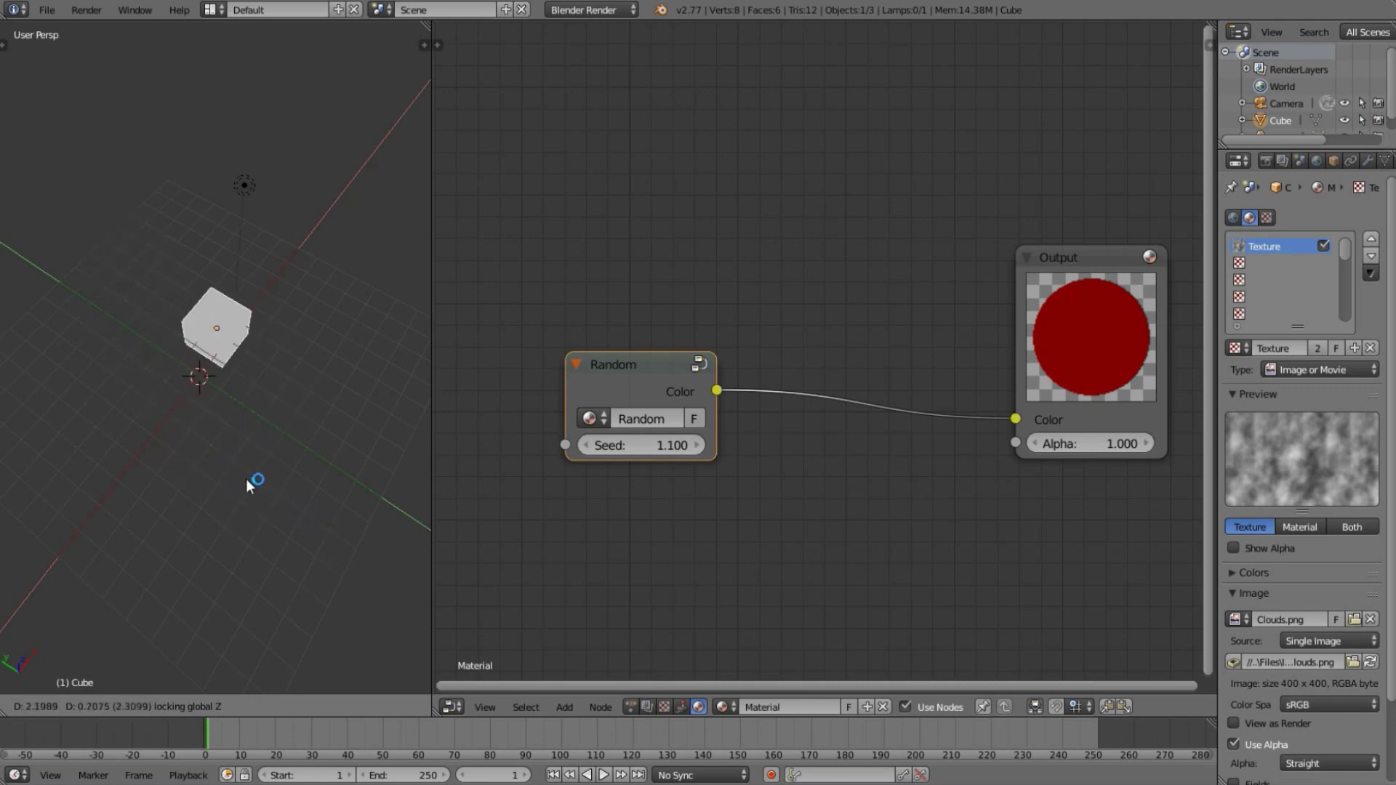
pyautogui.click(212, 418)
pyautogui.moveTo(105, 334); pyautogui.dragTo(114, 329, button='middle')
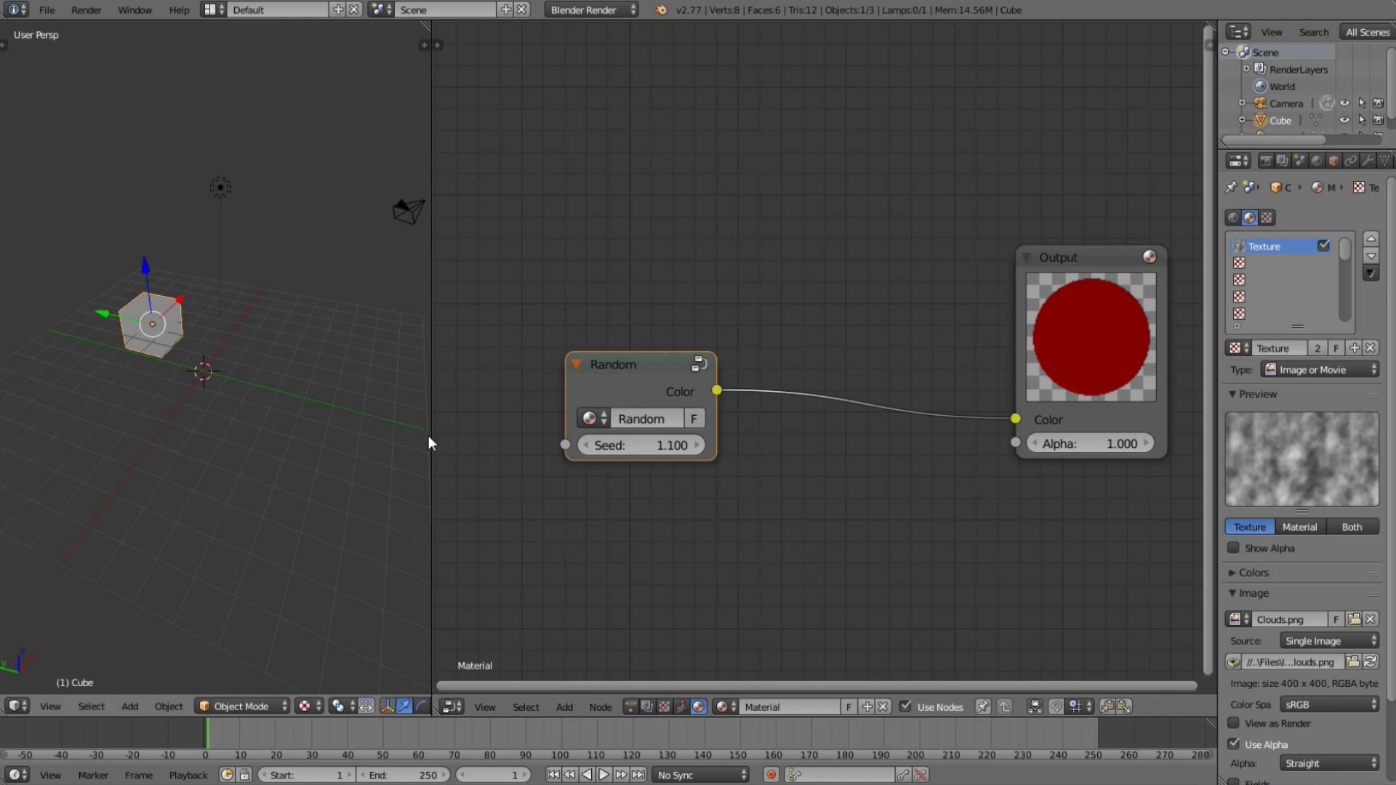
pyautogui.moveTo(429, 435); pyautogui.dragTo(579, 408)
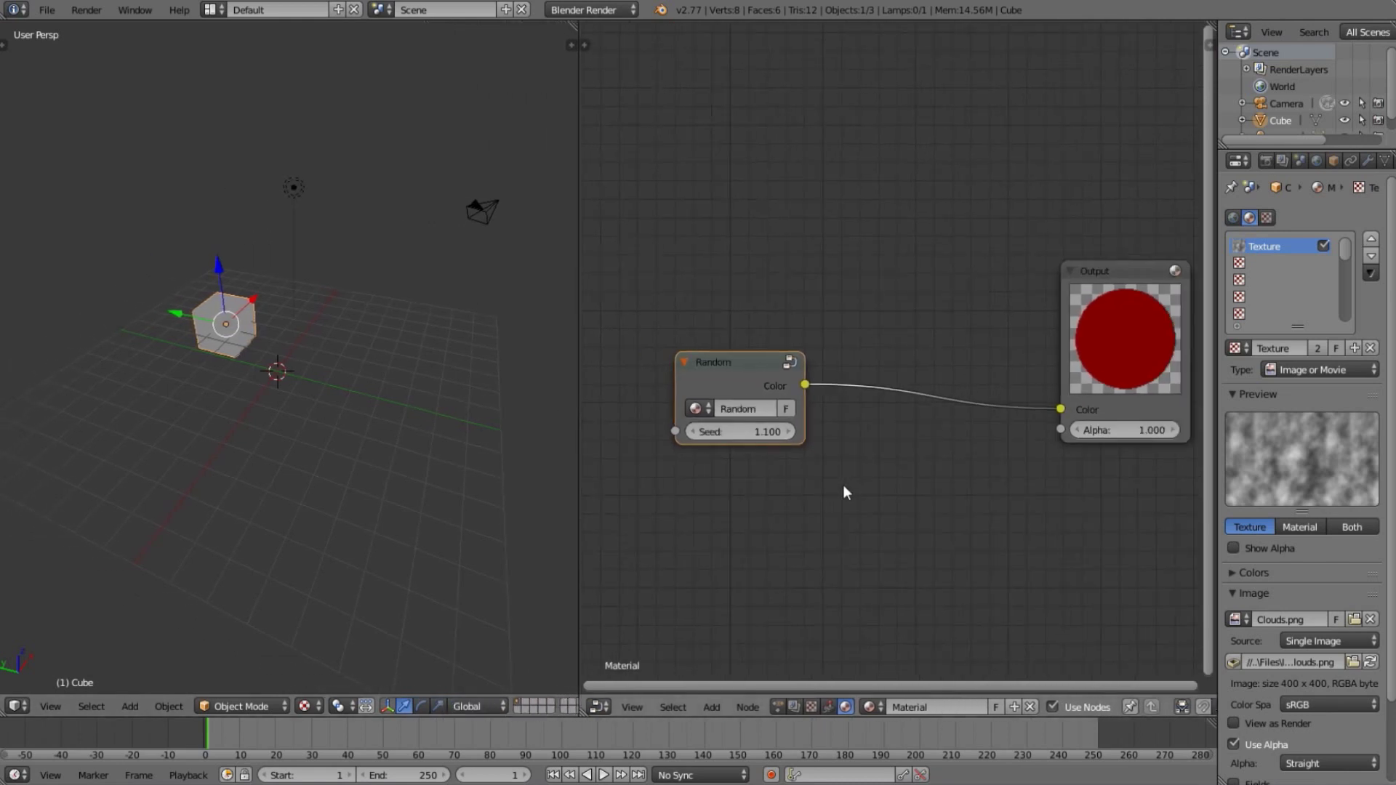
pyautogui.scroll(-1, 876, 487)
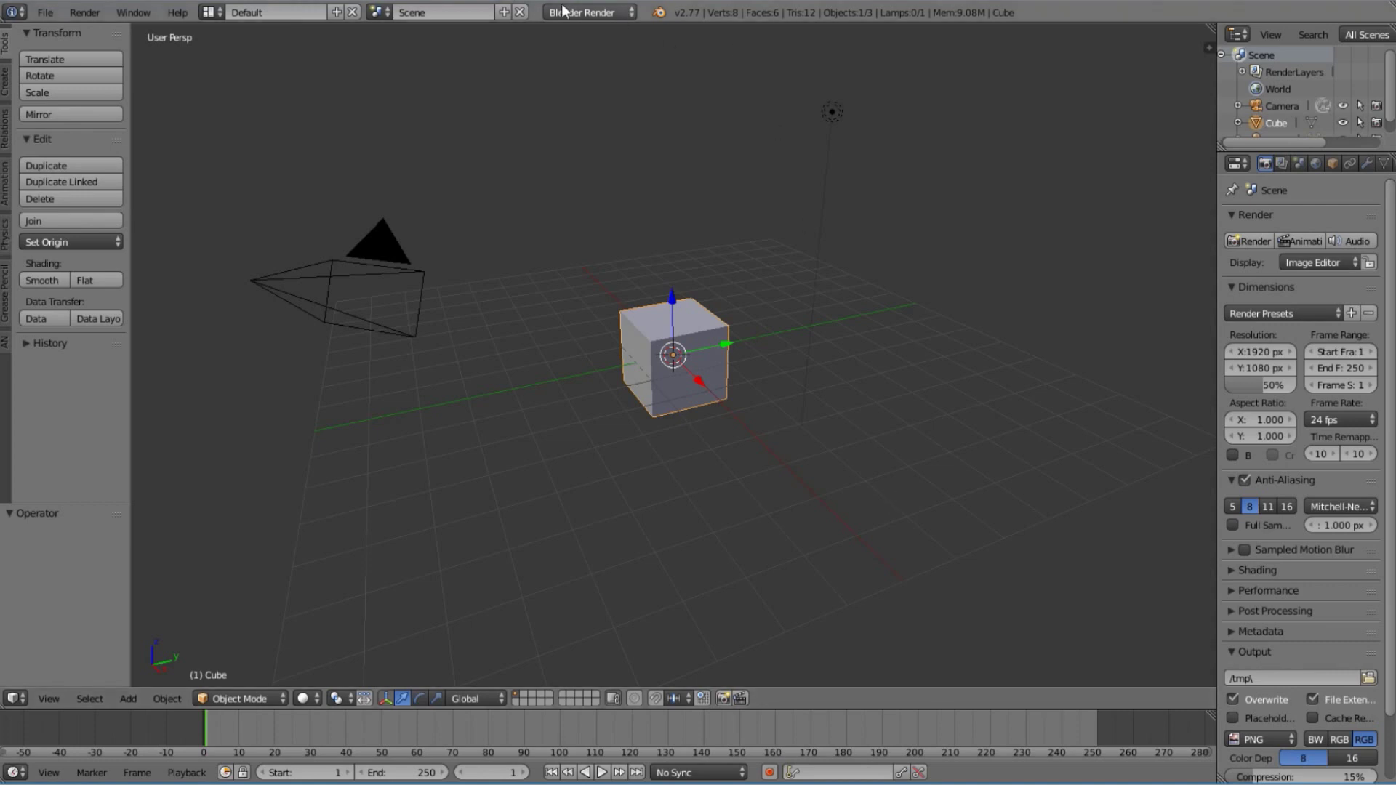
# Switch the engine to Blender Game and set the viewport's material mode shading to GLSL
pyautogui.click(604, 14)
pyautogui.click(591, 53)
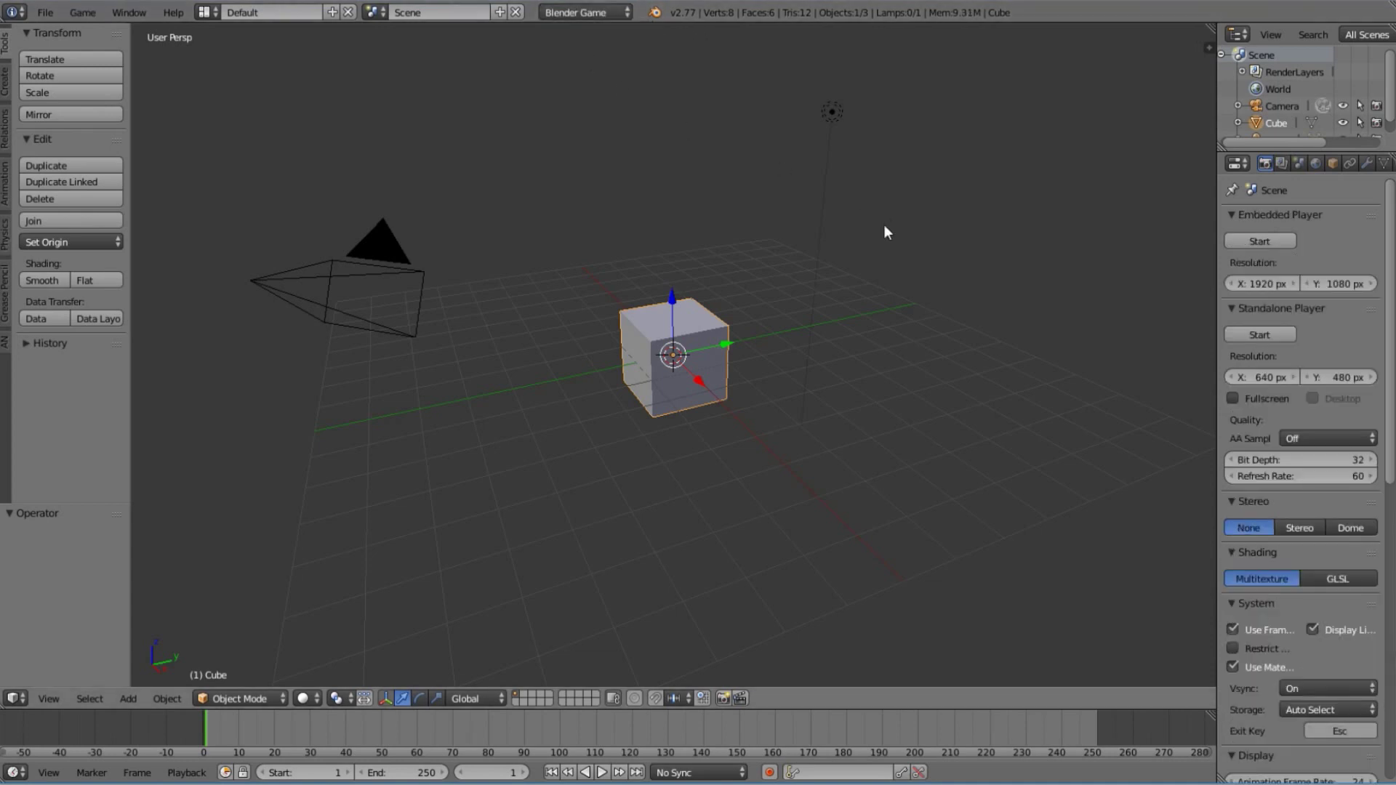
pyautogui.press('n')
pyautogui.scroll(-10, 1124, 371)
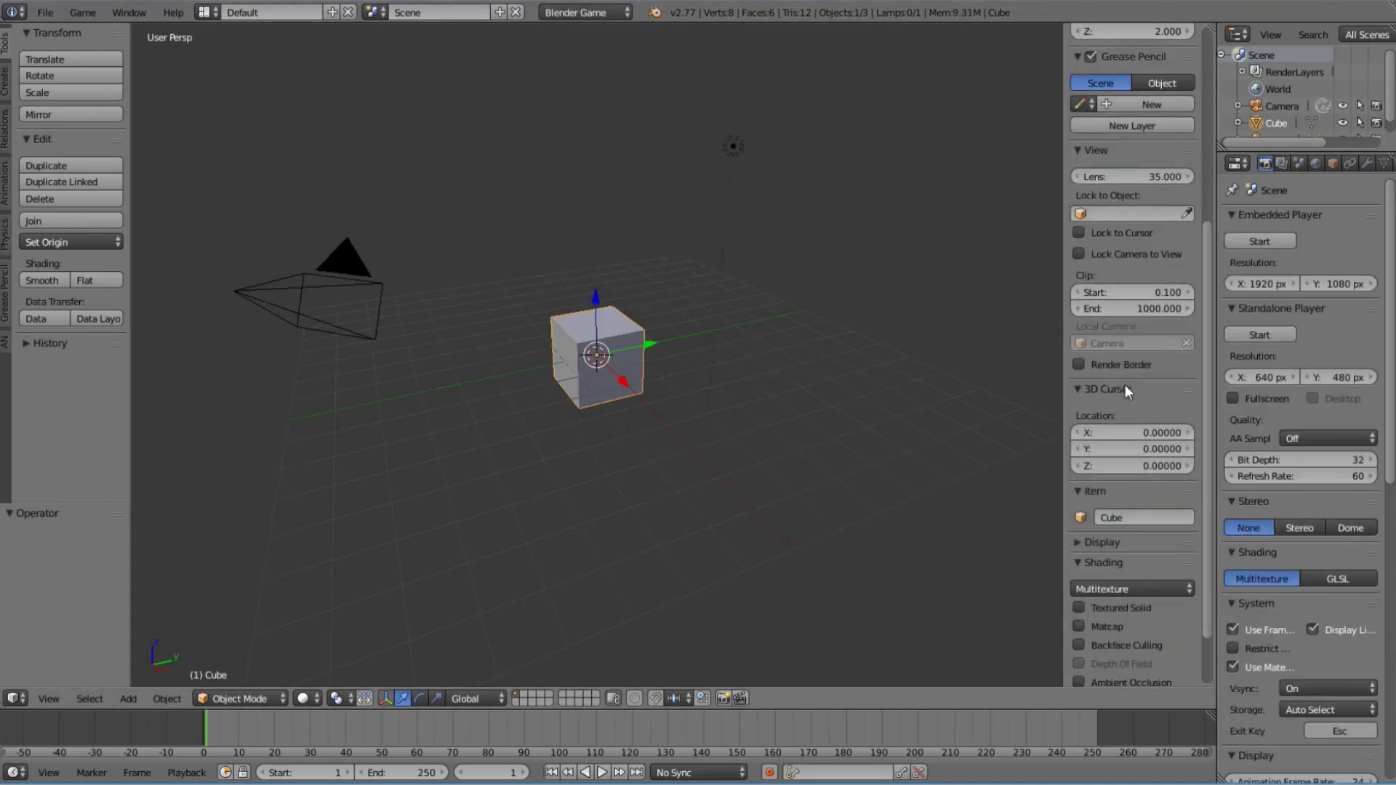
pyautogui.click(1137, 515)
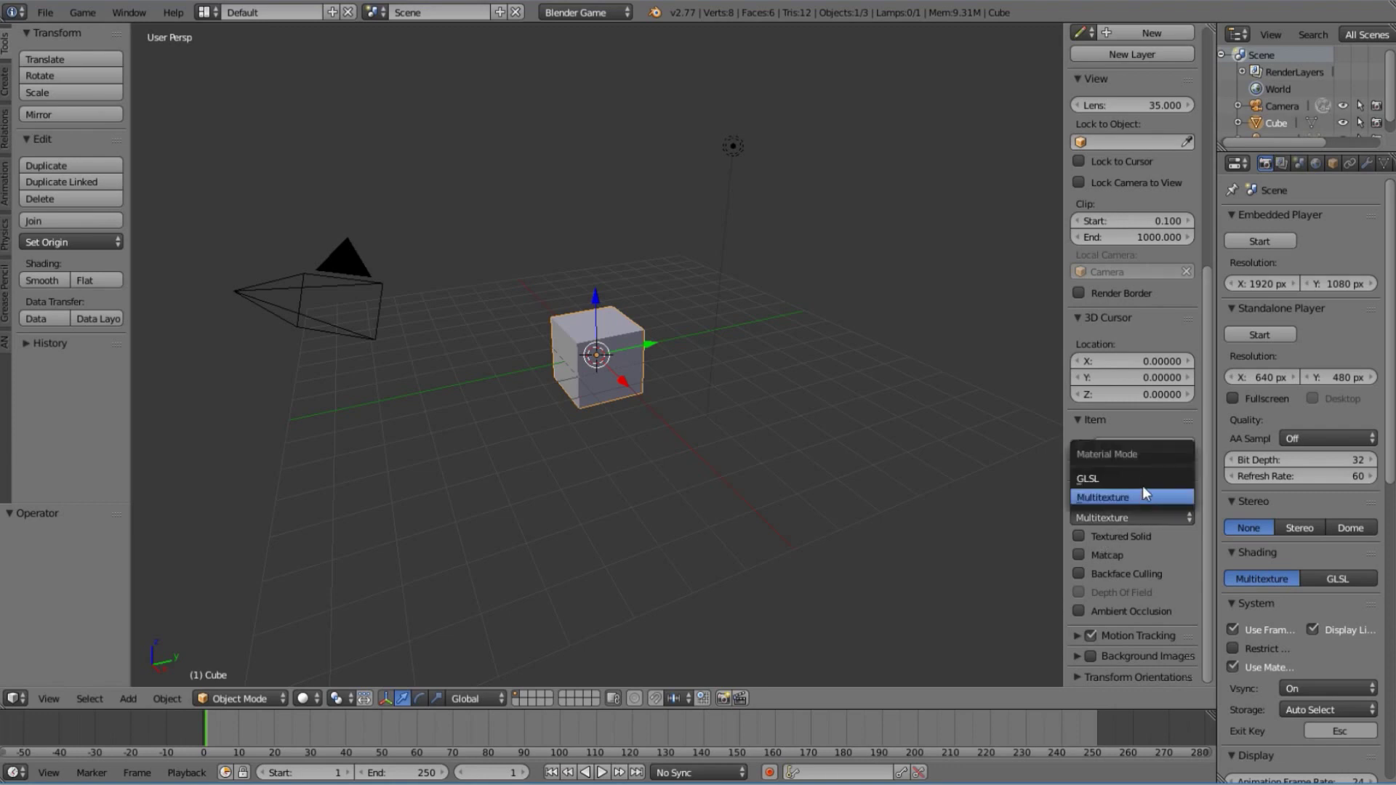
pyautogui.click(1142, 477)
pyautogui.press('n')
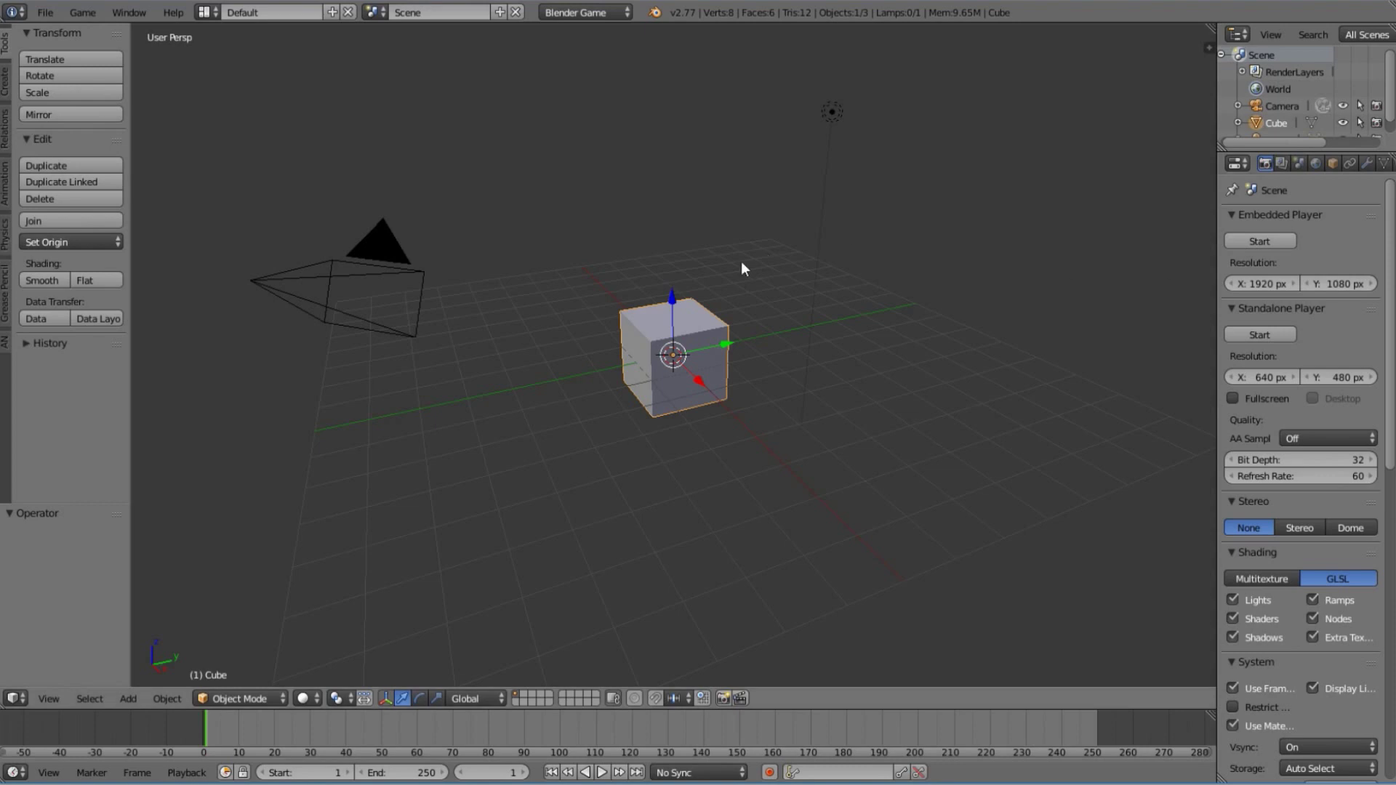
# Hide the tool shelf and split the 3D viewport into two side-by-side areas
pyautogui.press('t')
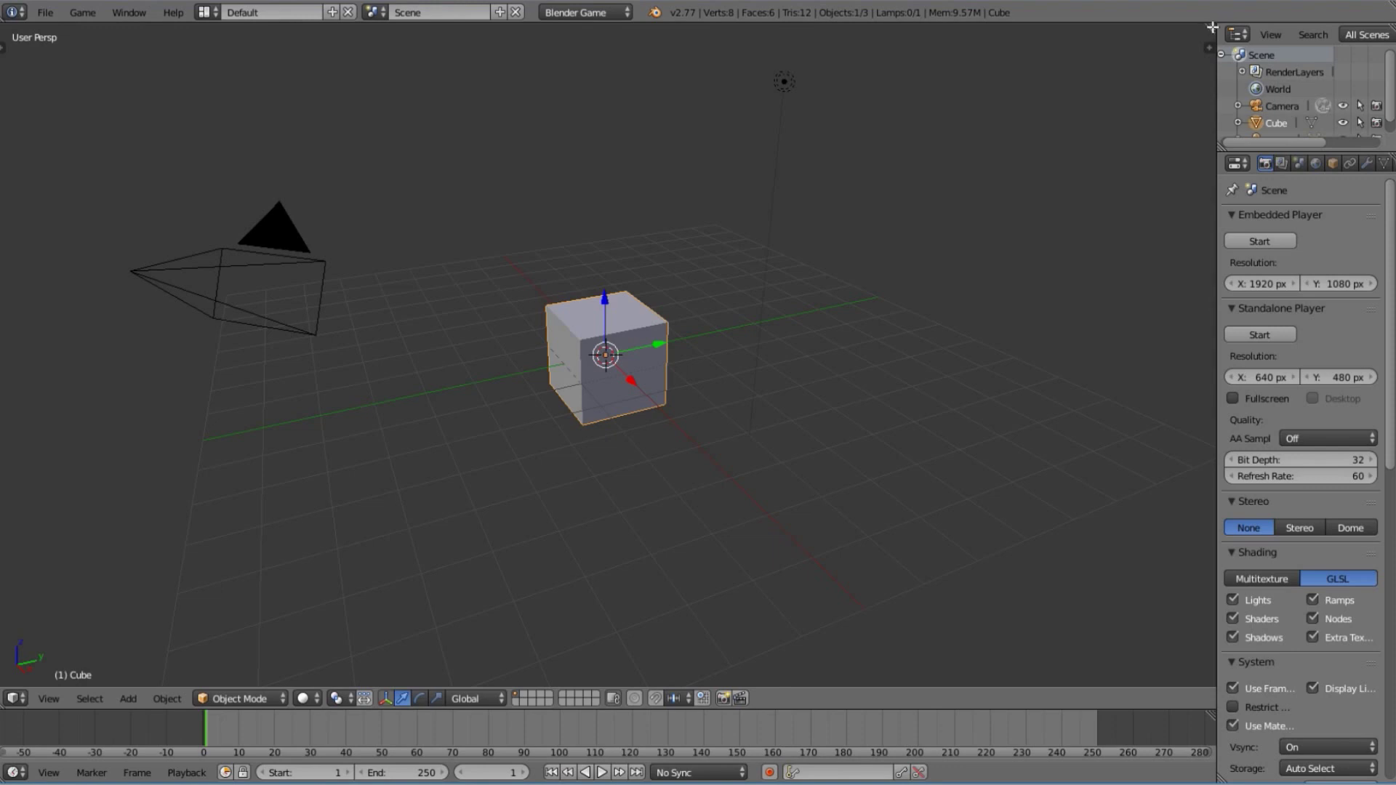
pyautogui.moveTo(1213, 27); pyautogui.dragTo(559, 189)
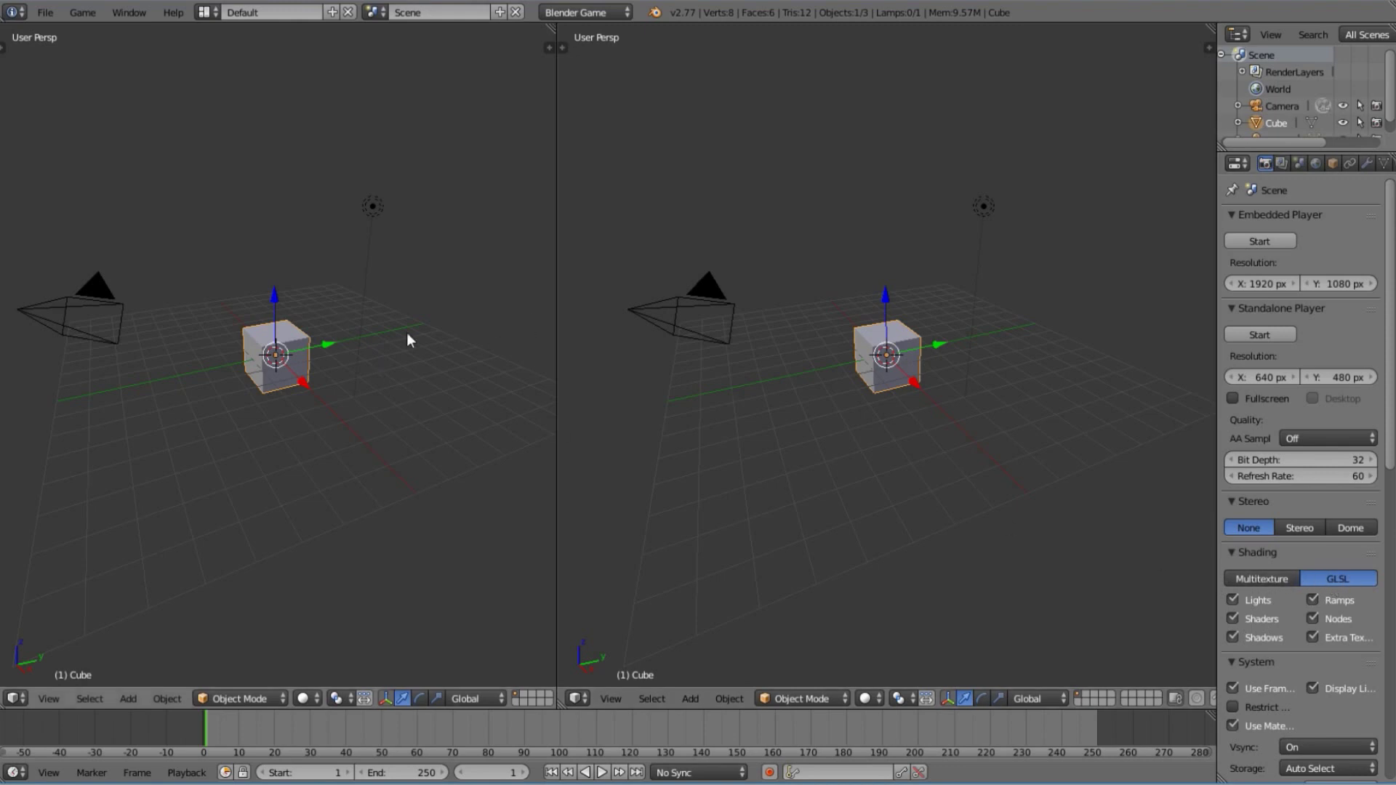
pyautogui.press('n')
pyautogui.press('n')
pyautogui.press('n')
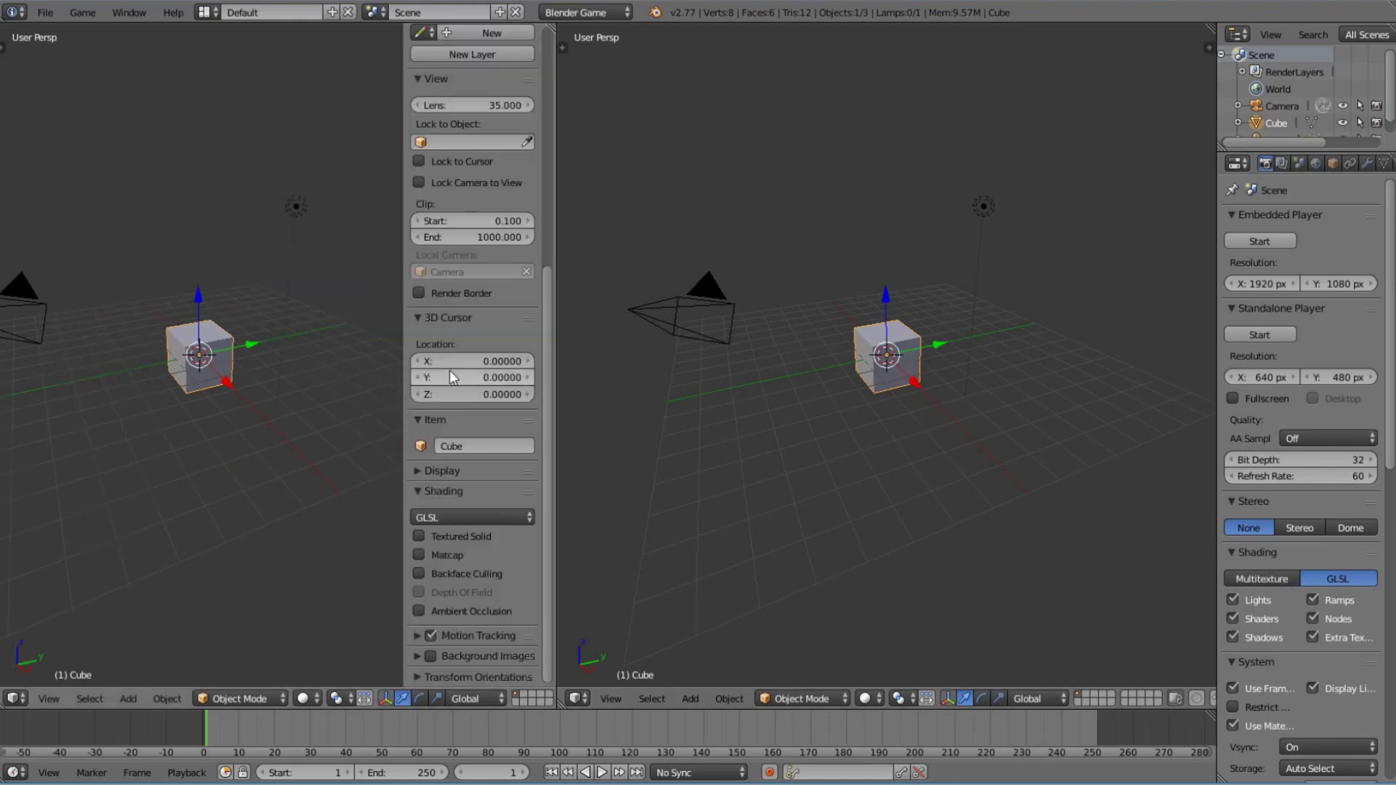
pyautogui.press('n')
pyautogui.press('n')
pyautogui.press('n')
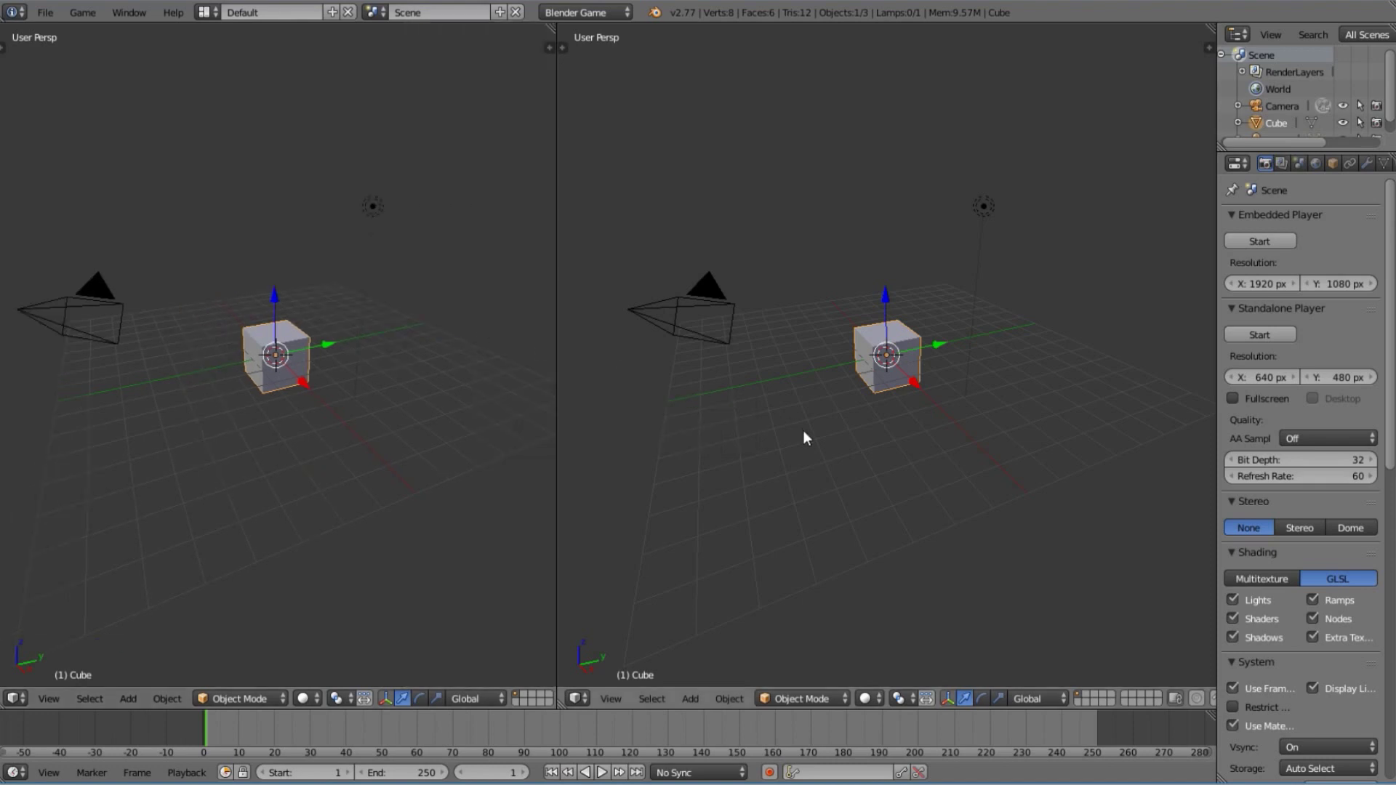
# Change the second 3D viewport into a Node Editor and hide its properties sidebar
pyautogui.click(578, 704)
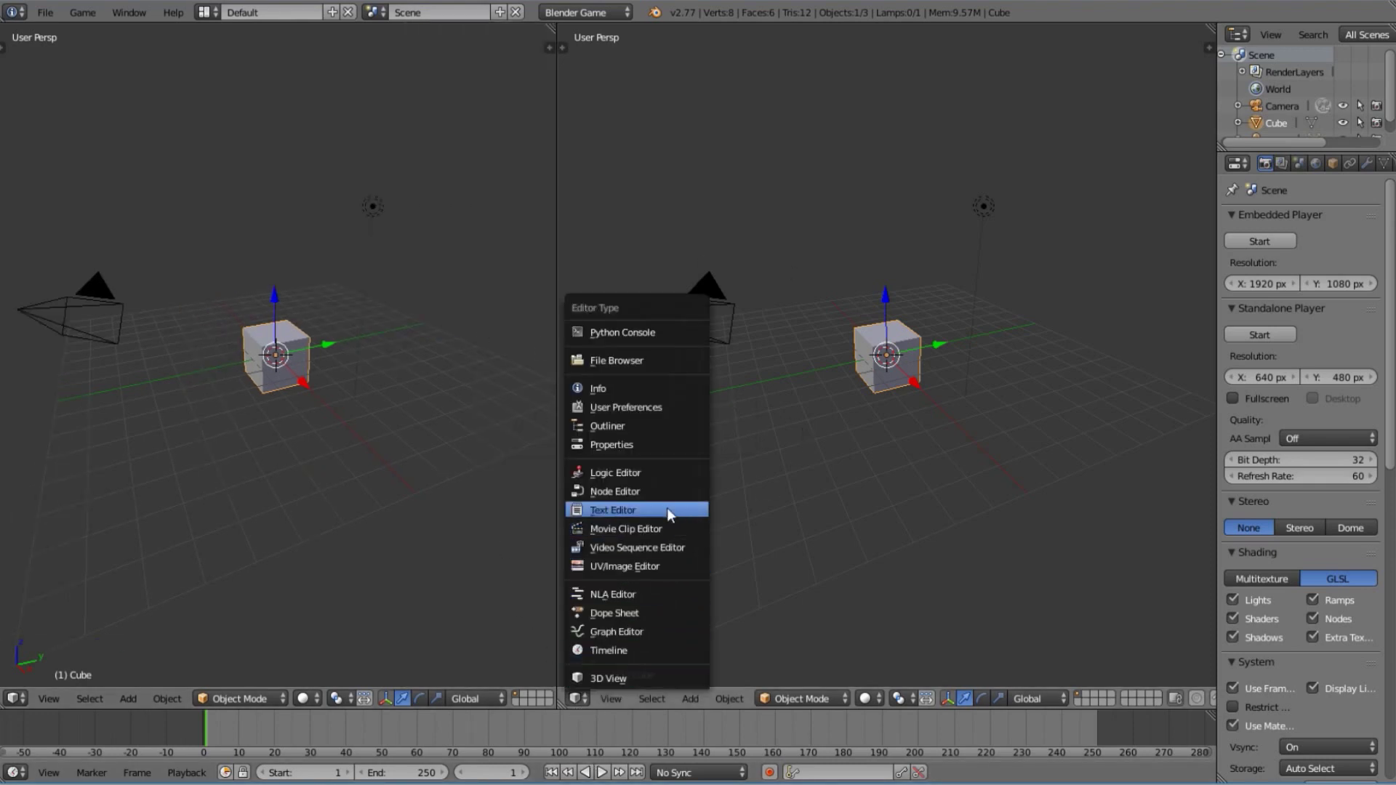
pyautogui.click(611, 500)
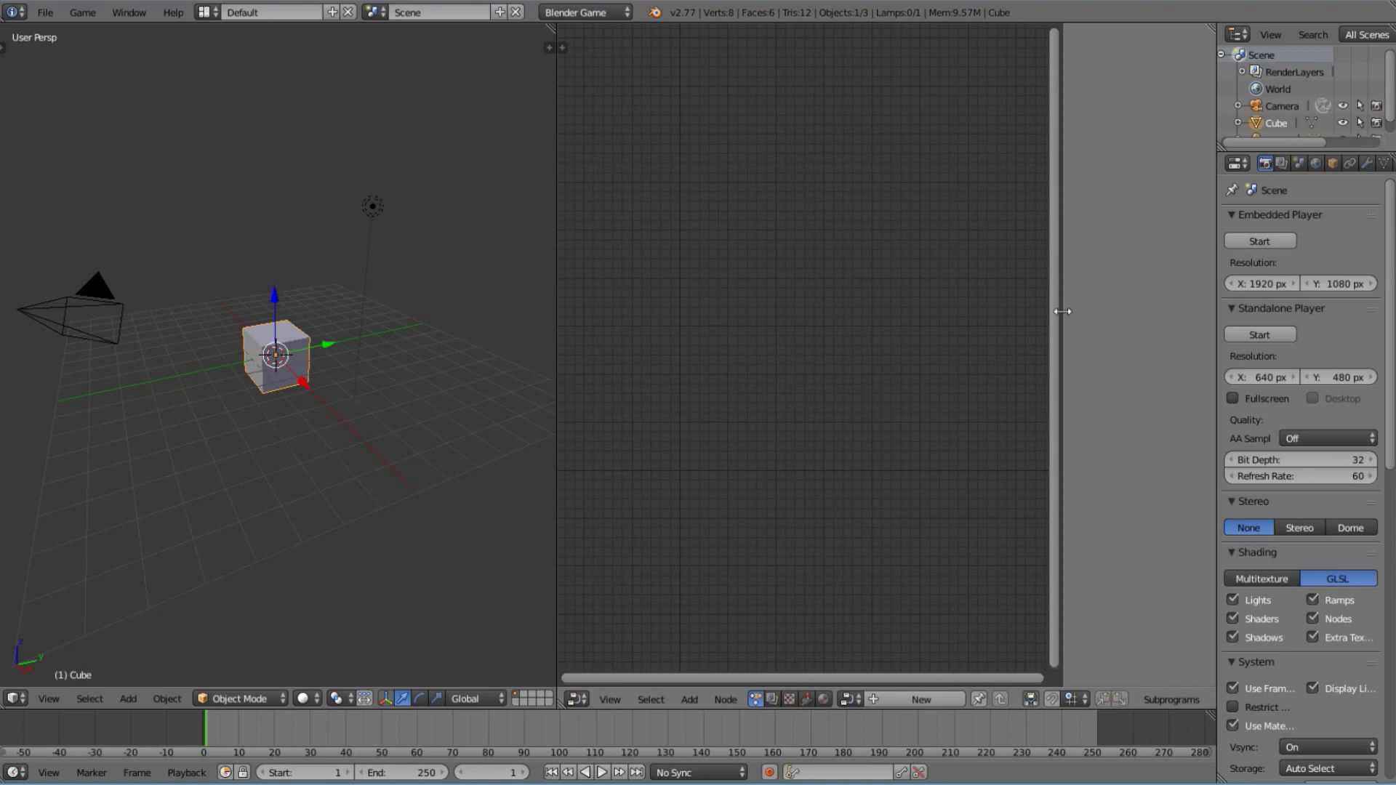
pyautogui.press('n')
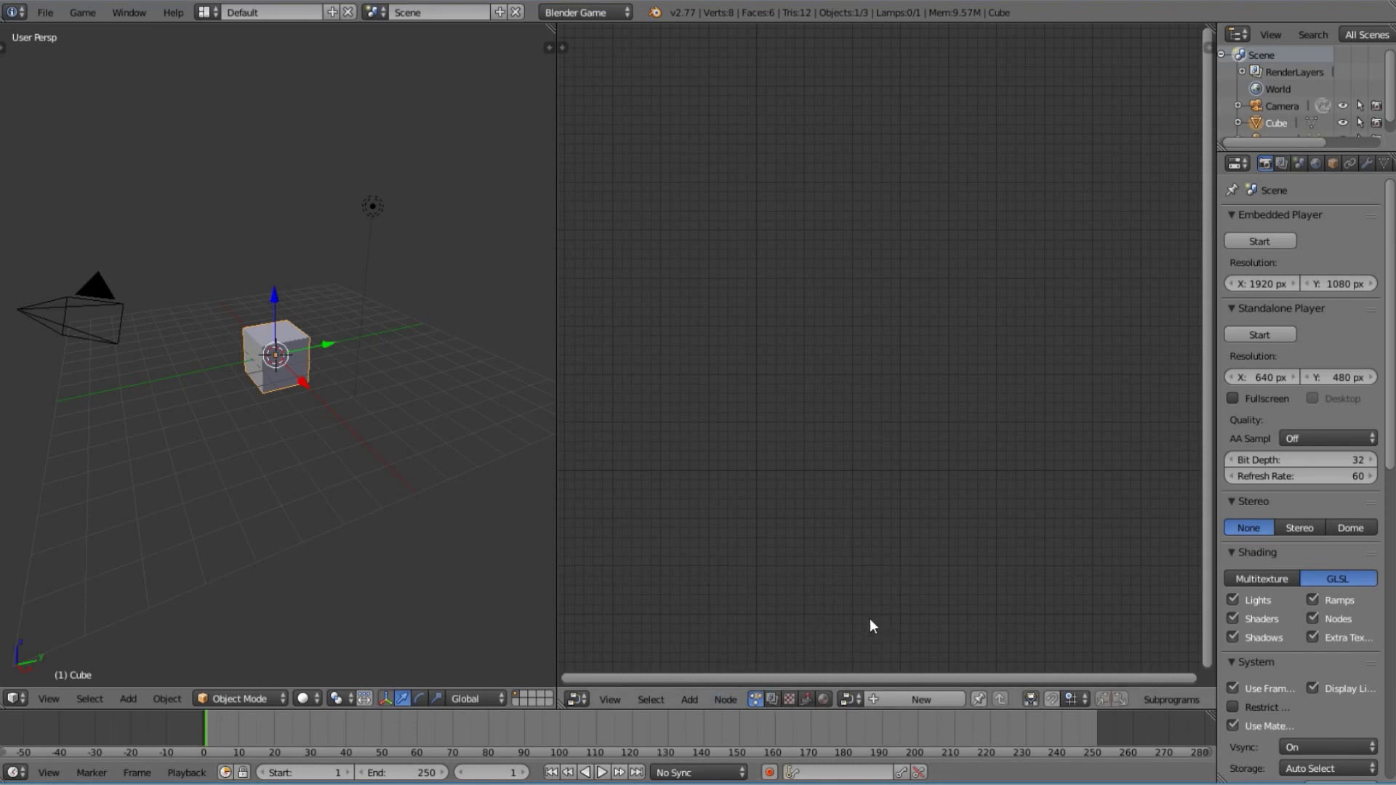
# Show the material node tree, widen the properties area, and enable Use Nodes for the cube's Material
pyautogui.click(824, 699)
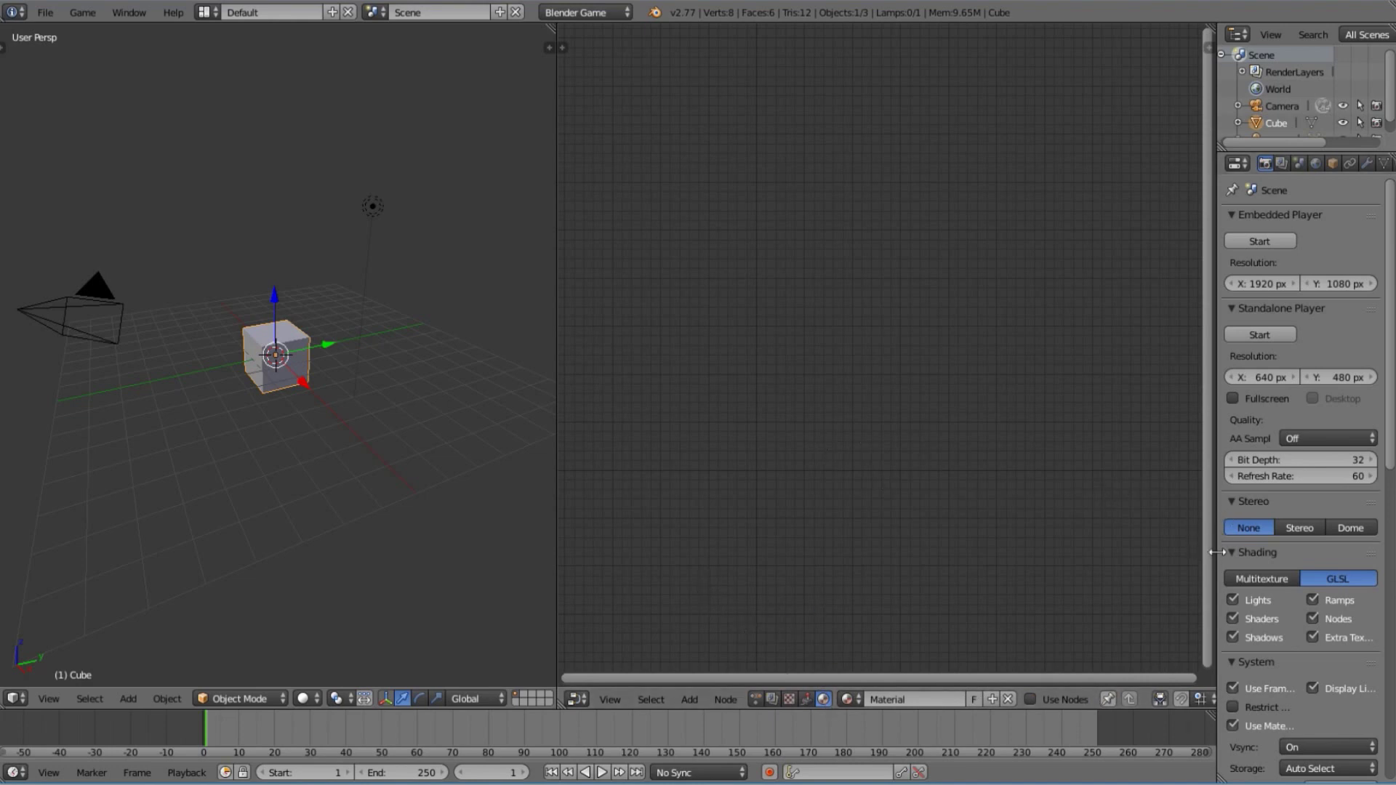
pyautogui.moveTo(1218, 555); pyautogui.dragTo(1186, 555)
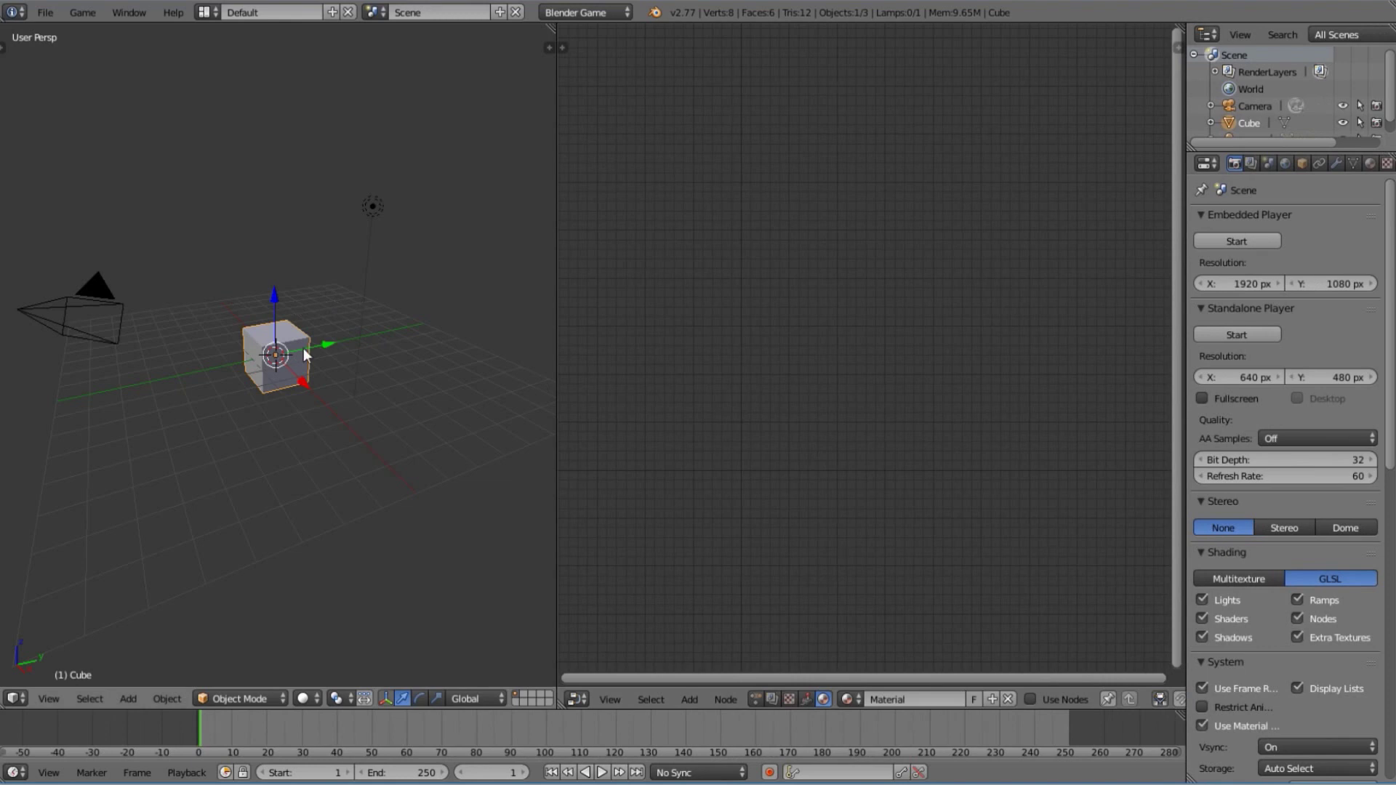
pyautogui.click(1029, 700)
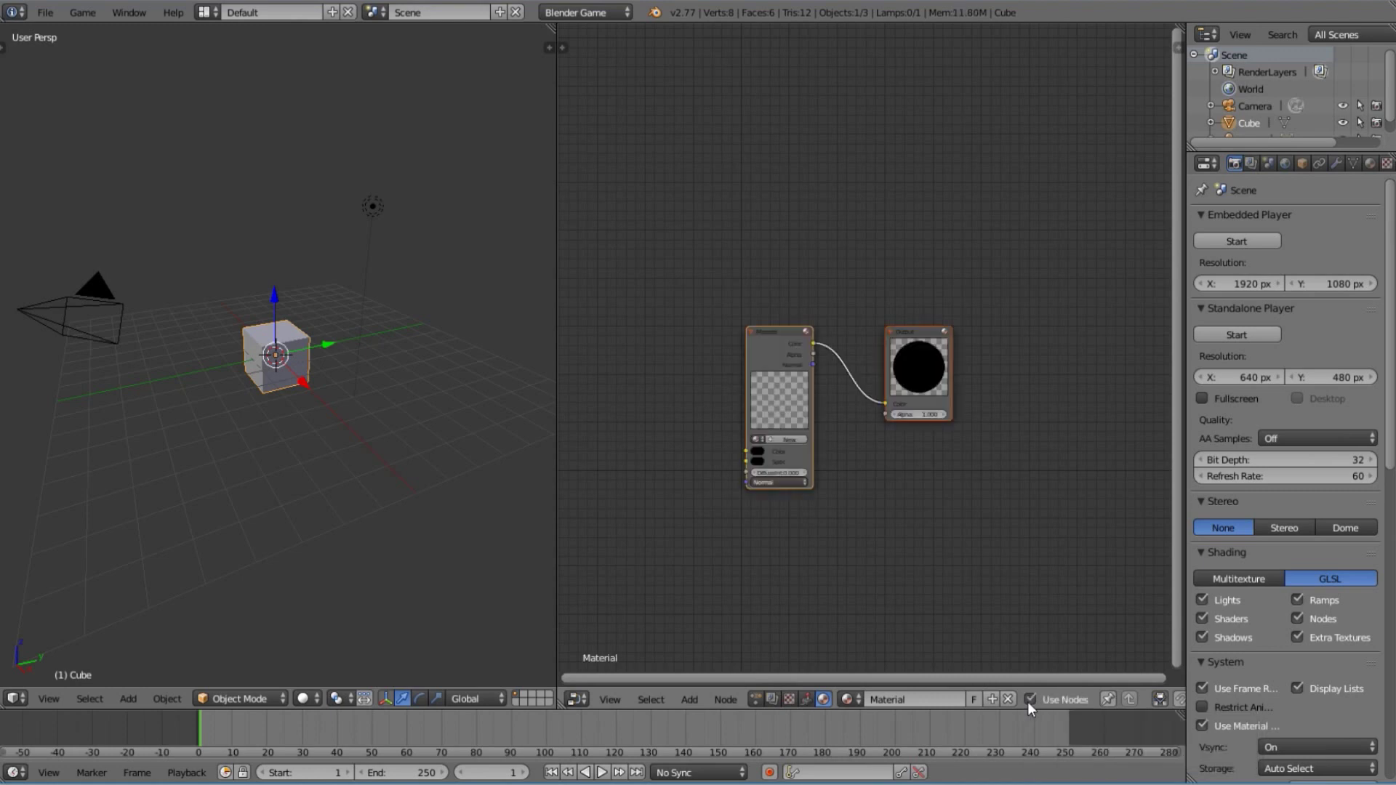
# Delete the default Material node and move the Output node farther right to free space in the graph
pyautogui.scroll(3, 845, 506)
pyautogui.moveTo(939, 401); pyautogui.dragTo(1028, 422)
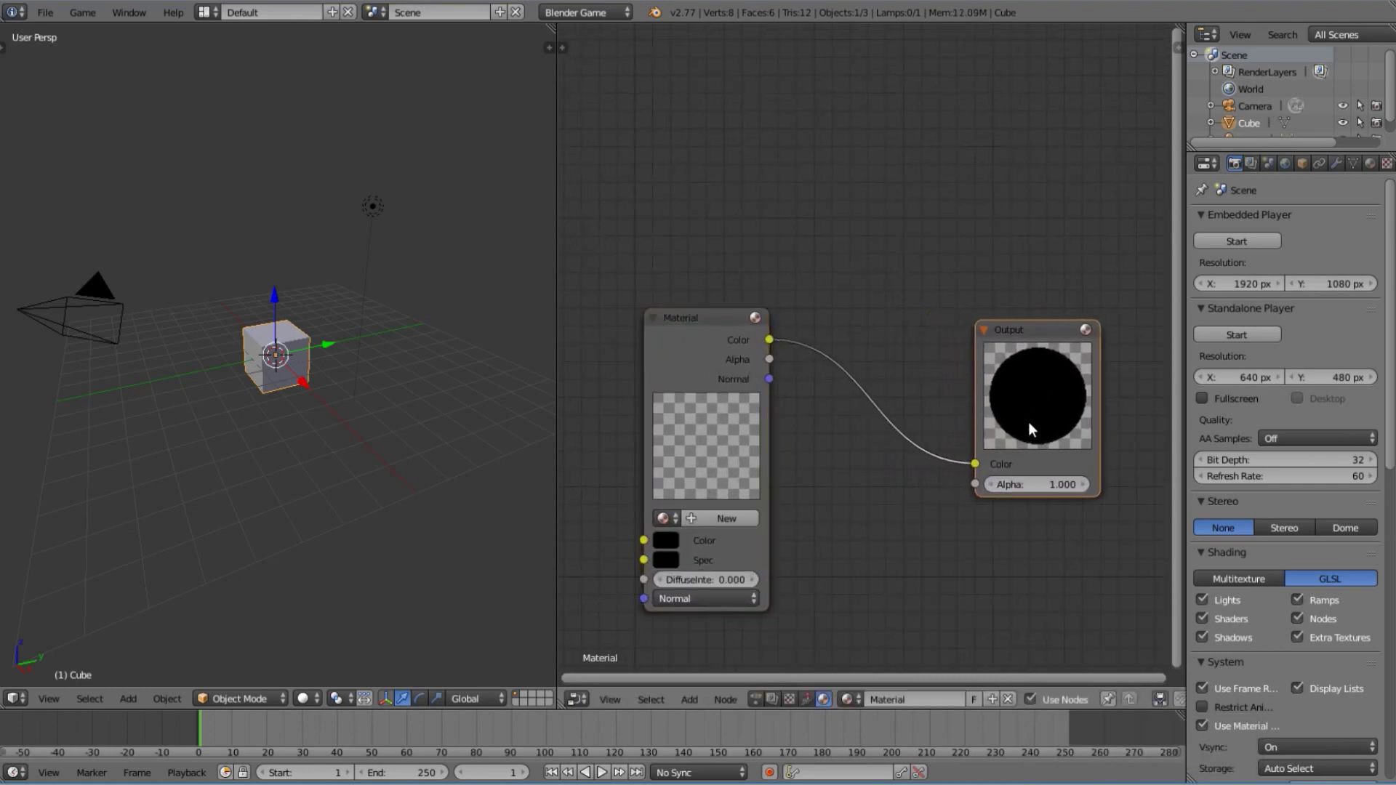
pyautogui.click(675, 400)
pyautogui.moveTo(675, 400); pyautogui.dragTo(647, 316)
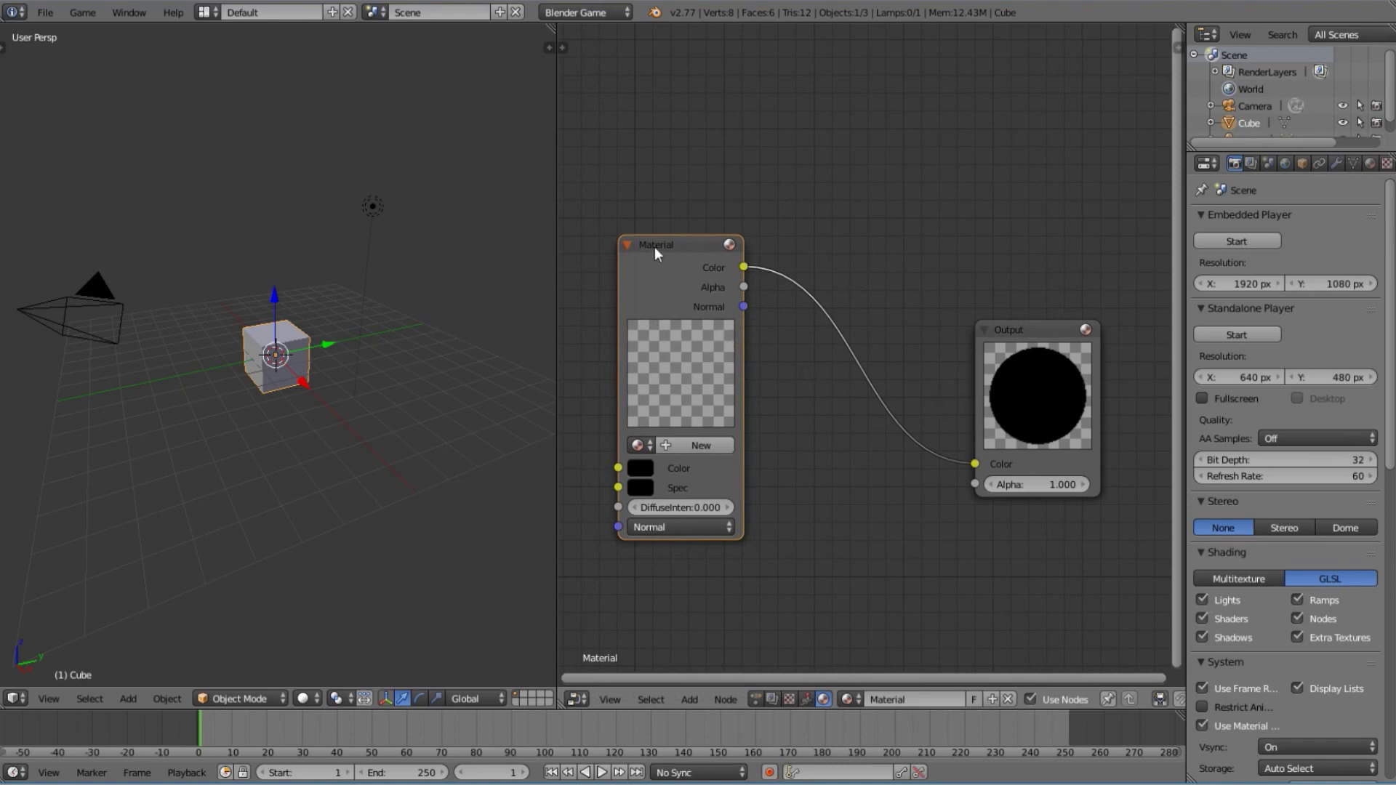
pyautogui.press('Delete')
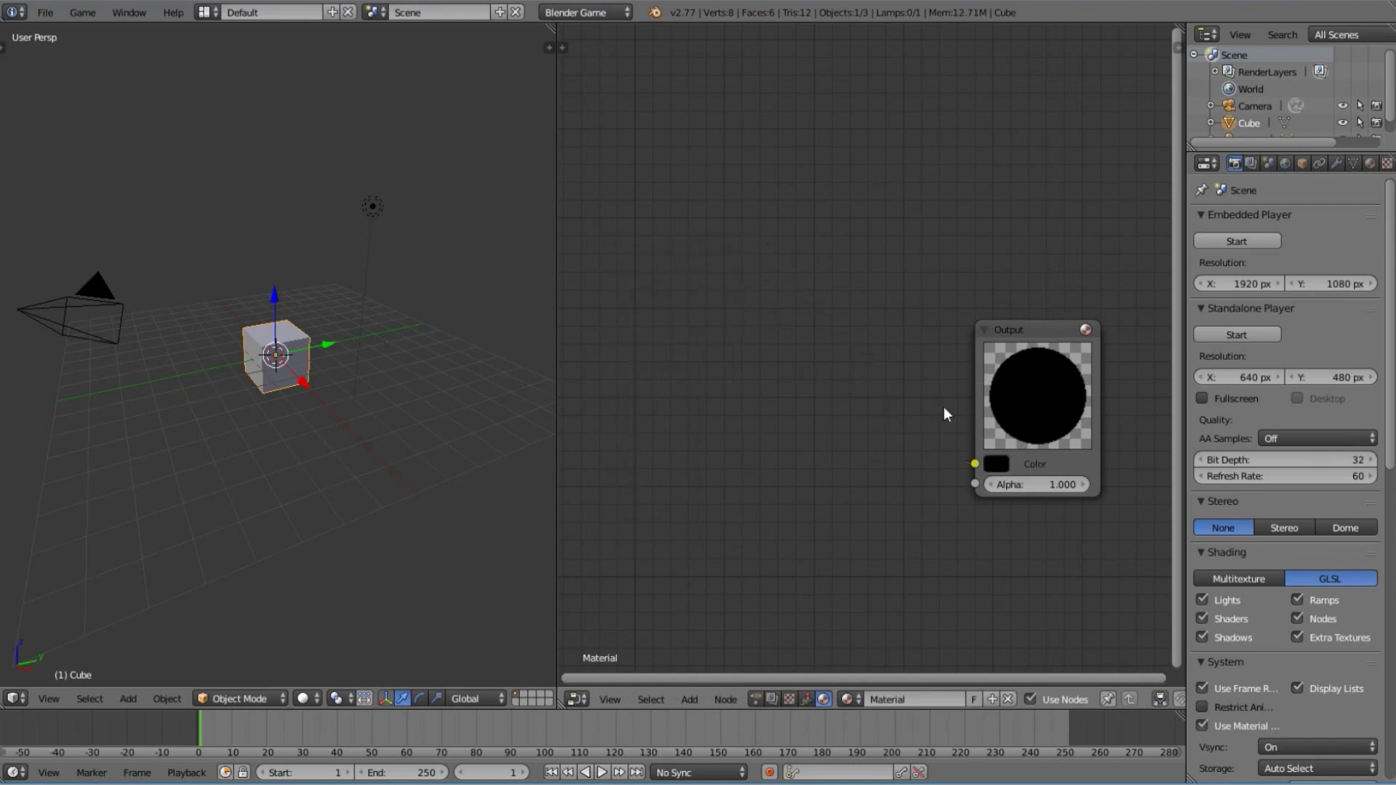
pyautogui.scroll(-2, 944, 407)
pyautogui.moveTo(975, 374); pyautogui.dragTo(1077, 369)
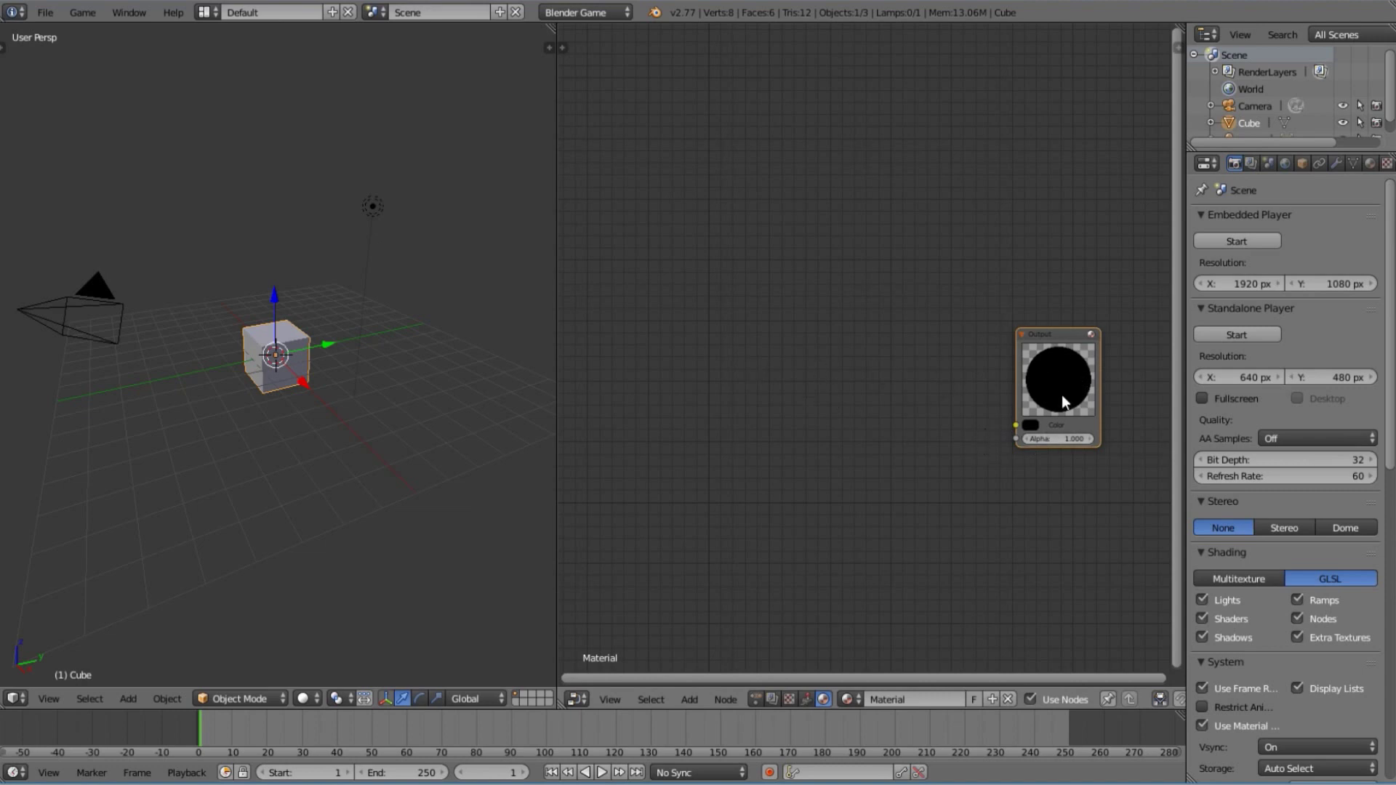
# Set the 3D viewport shading to Texture and deselect the cube
pyautogui.click(306, 699)
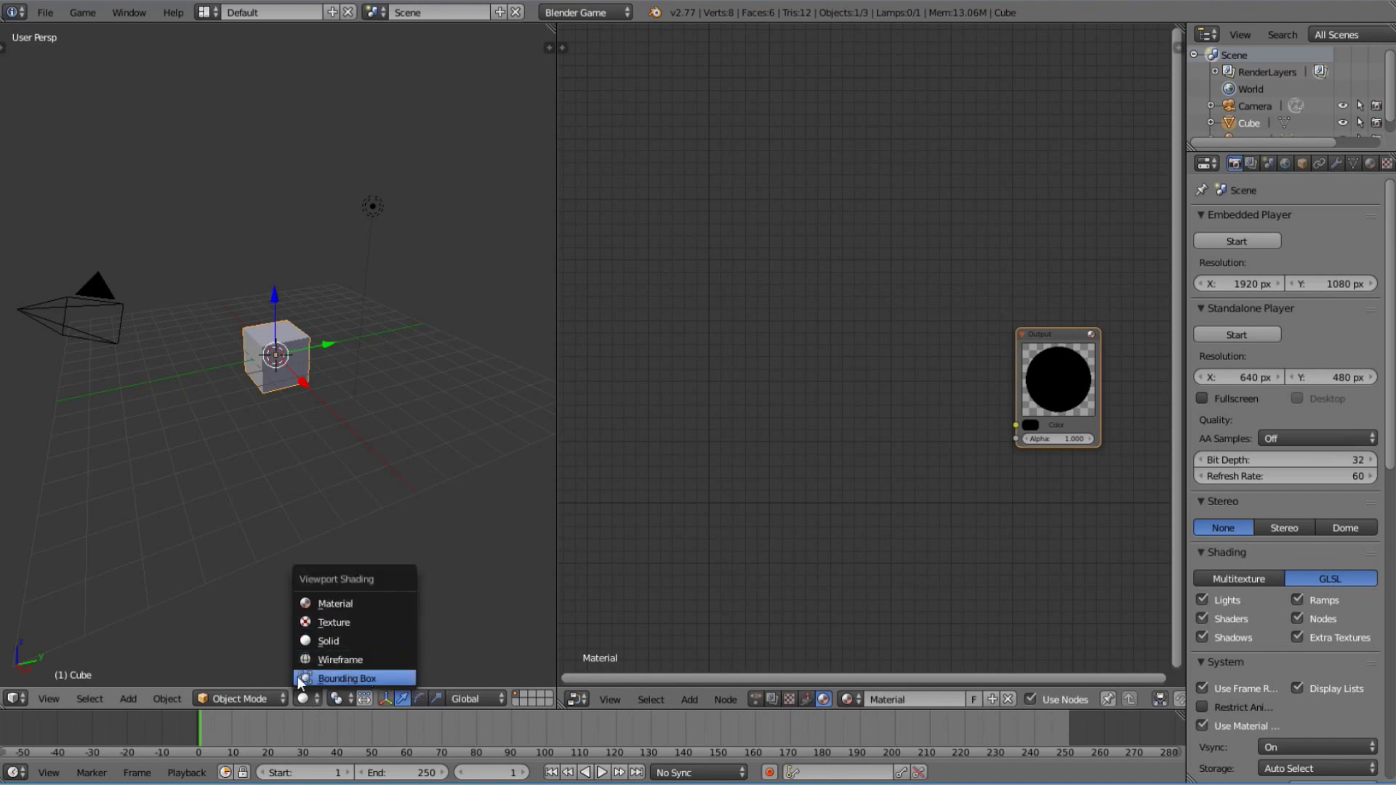
pyautogui.click(303, 699)
pyautogui.click(345, 621)
pyautogui.scroll(8, 195, 278)
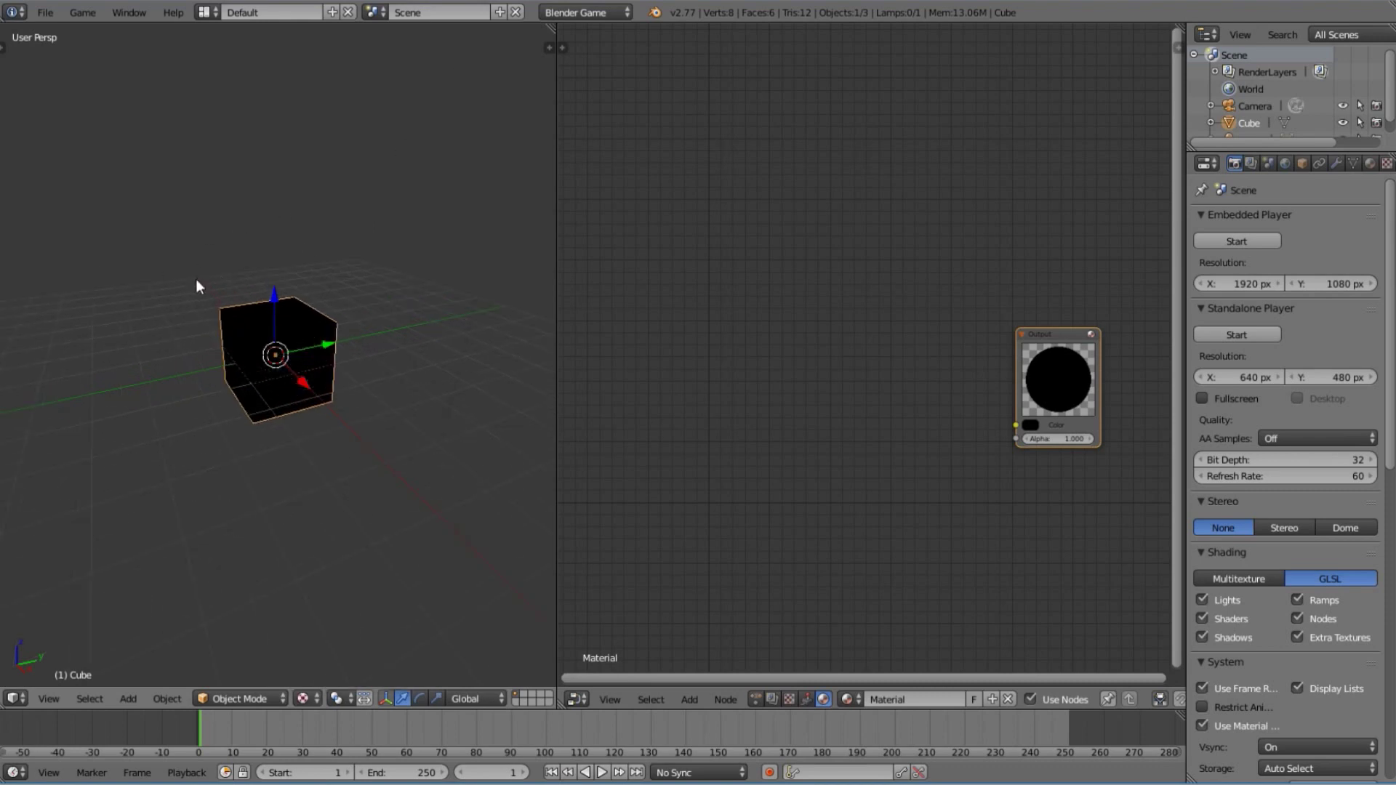
pyautogui.press('a')
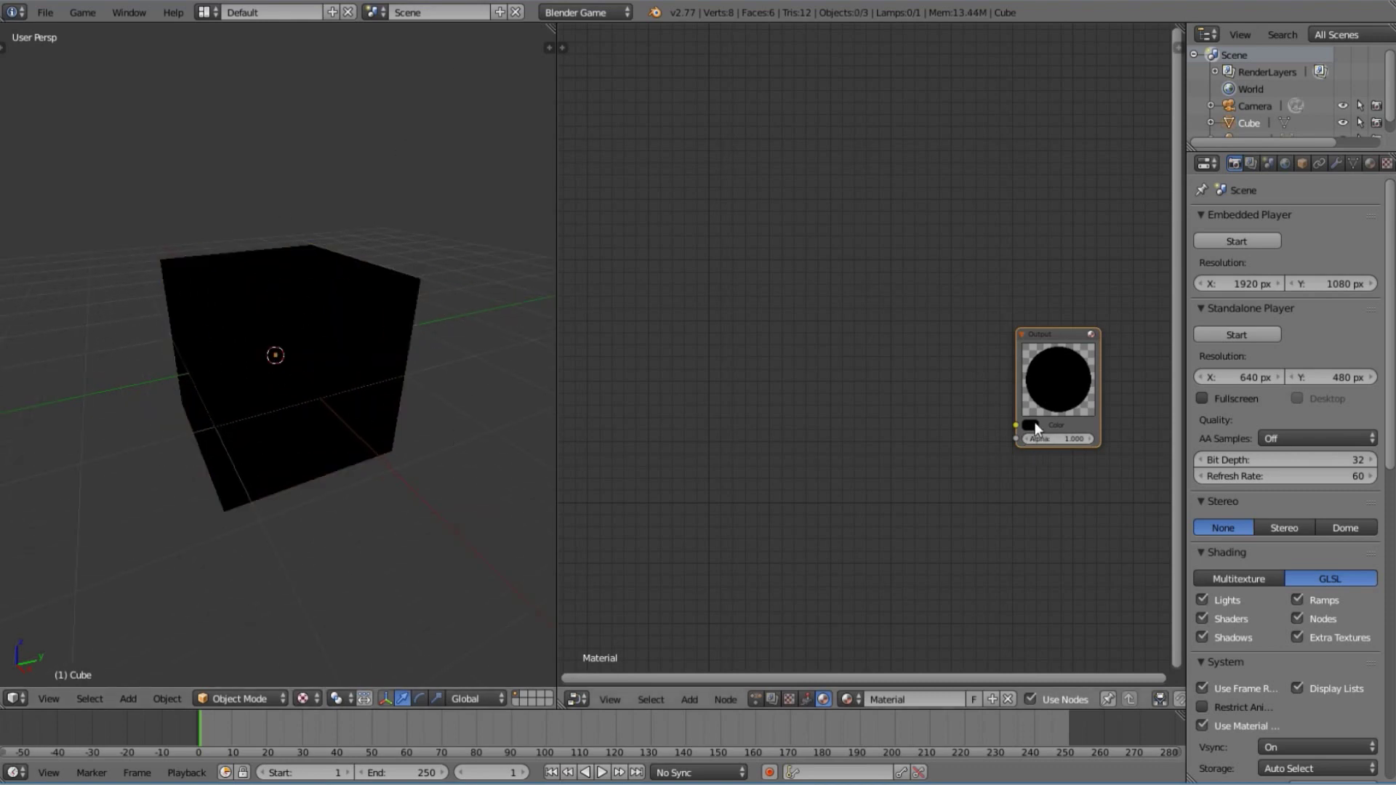
# Vary the brightness of the Output node's colour in its colour picker, ending at black
pyautogui.click(1033, 424)
pyautogui.click(1032, 425)
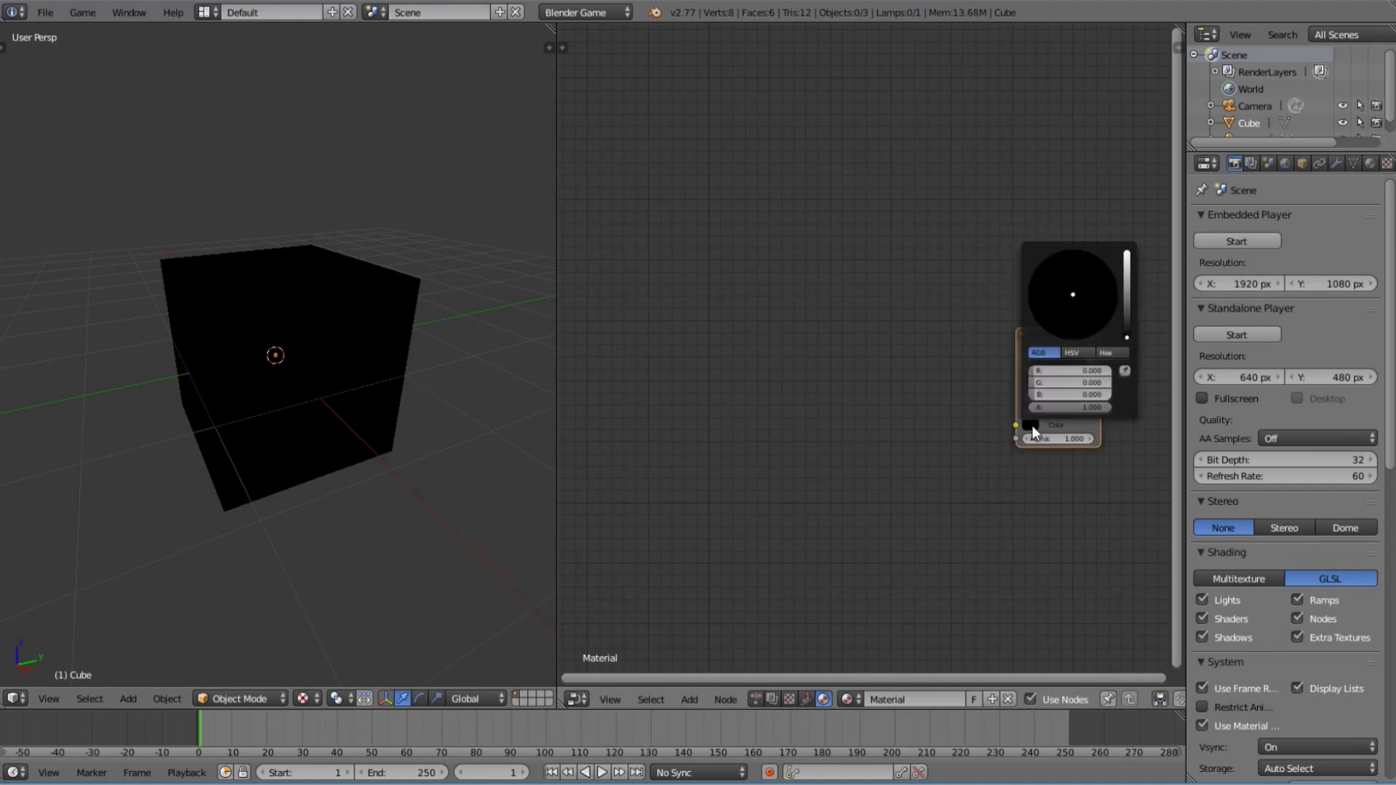
pyautogui.moveTo(1129, 301); pyautogui.dragTo(1126, 336)
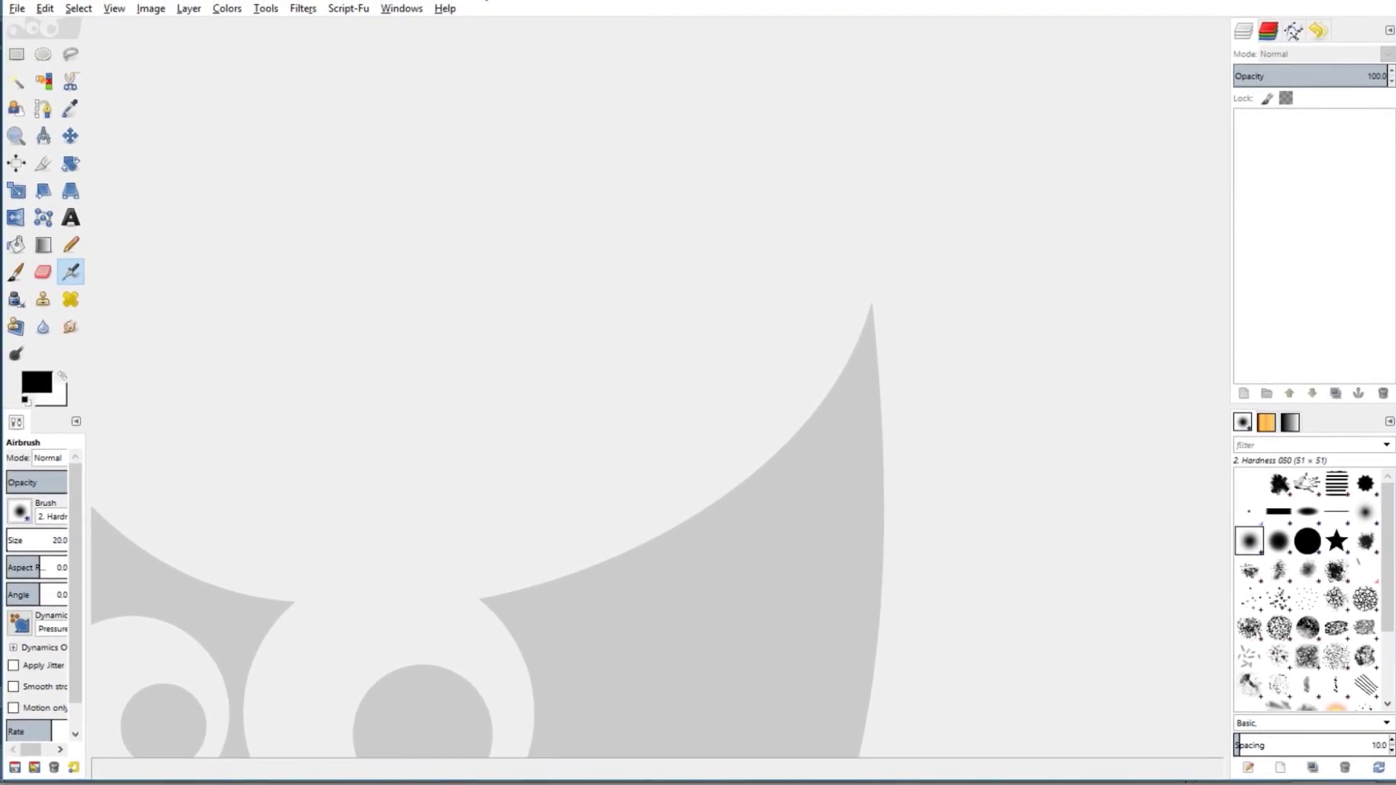
# Switch to GIMP and create a new blank image of 640 × 640 px
pyautogui.click(14, 9)
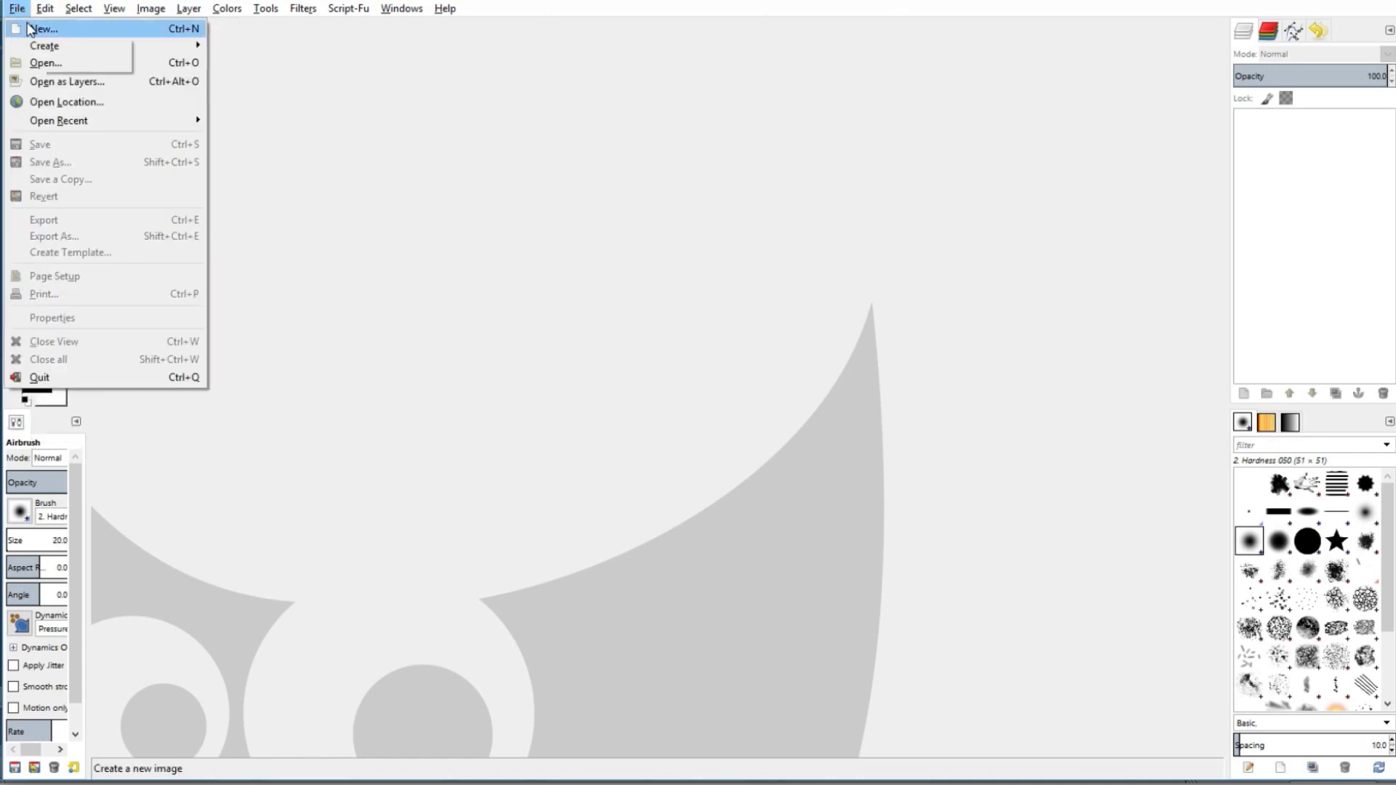
pyautogui.click(31, 29)
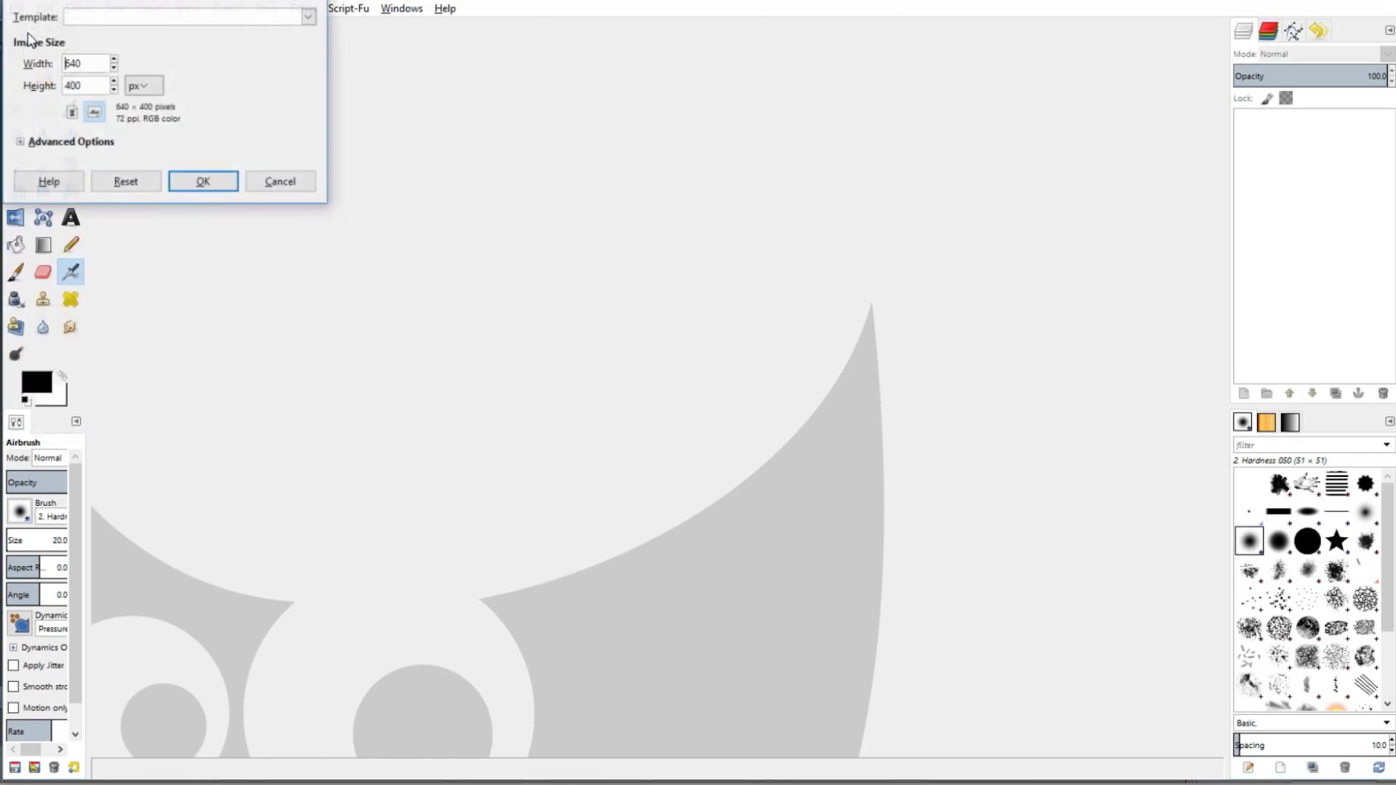
pyautogui.doubleClick(81, 64)
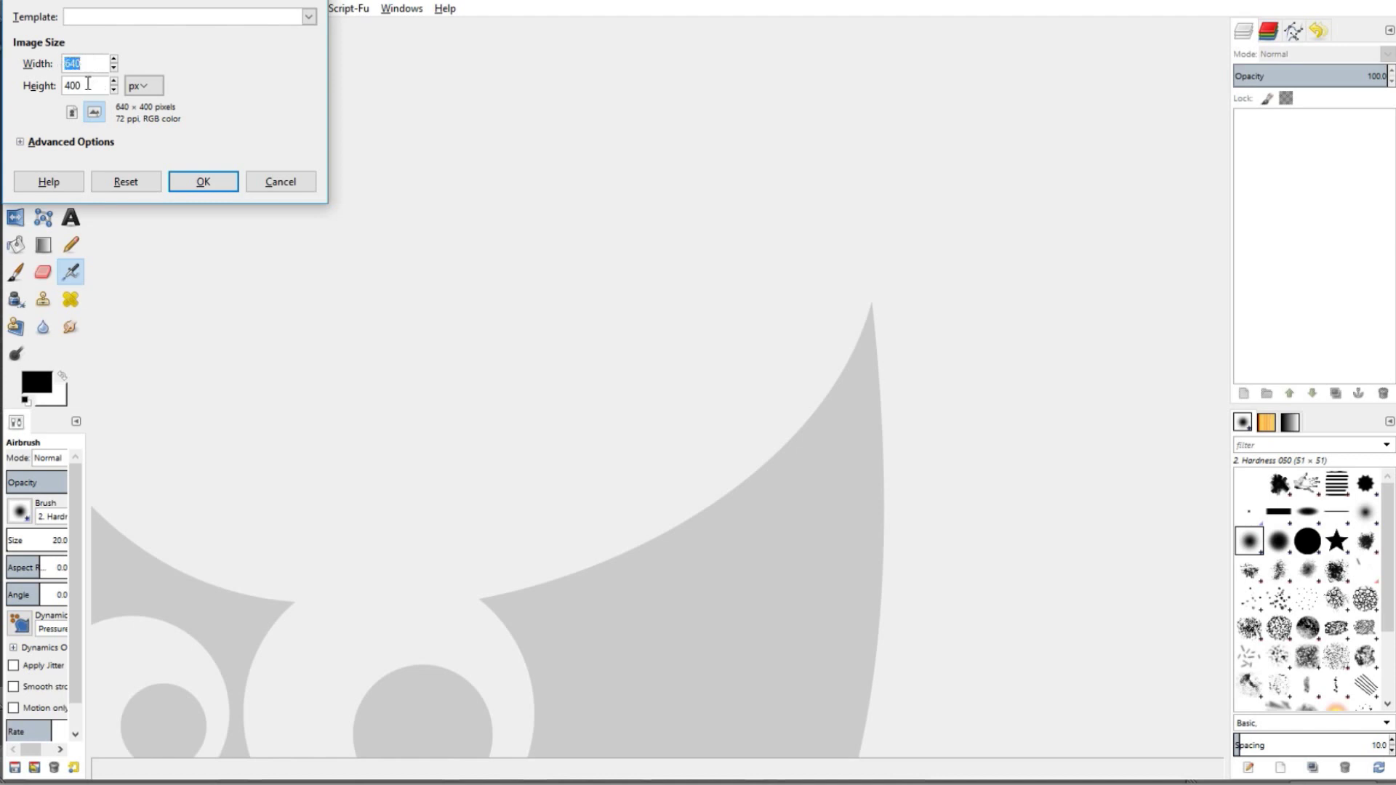
pyautogui.doubleClick(81, 86)
pyautogui.write('640')
pyautogui.click(204, 182)
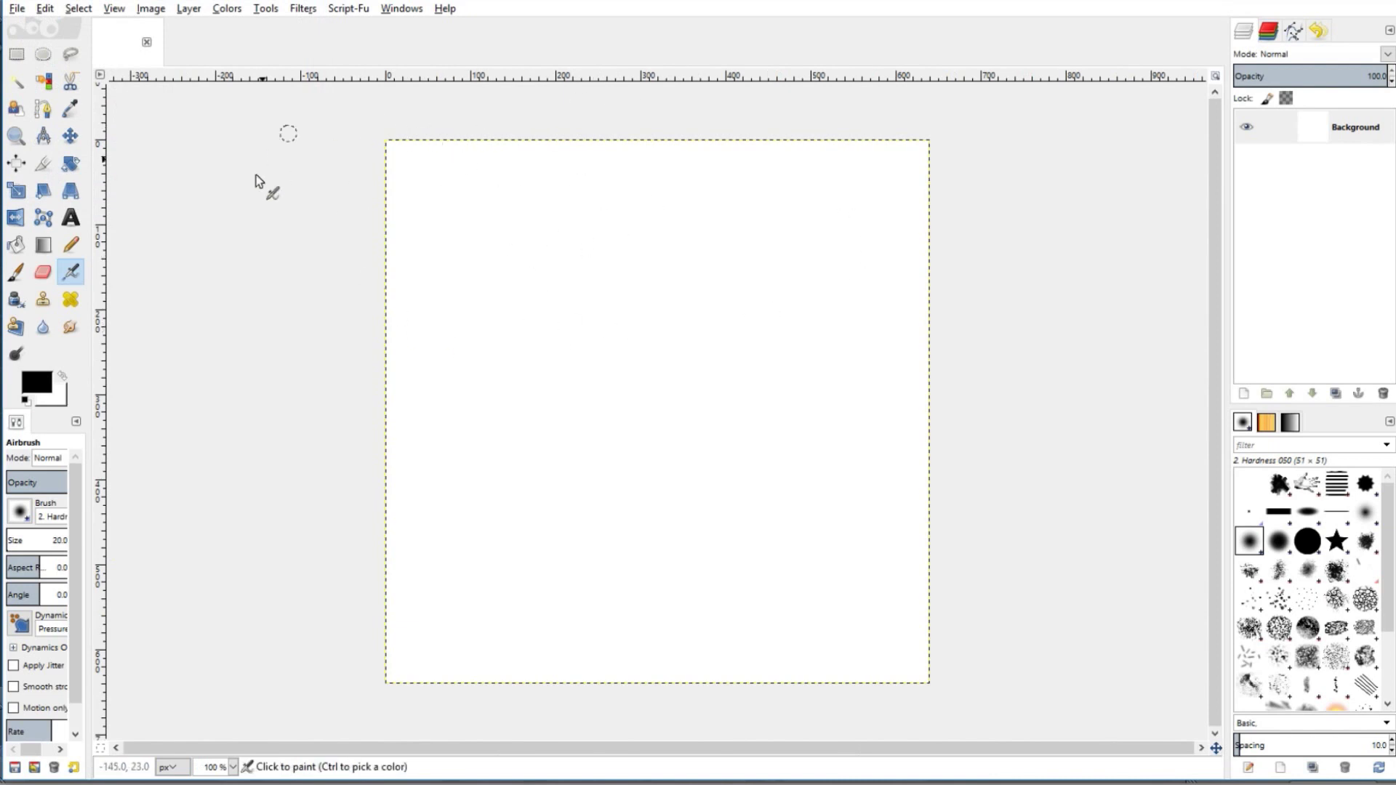
# Render tileable Difference Clouds noise on the image with detail 4 and X and Y sizes of 16.0
pyautogui.click(304, 9)
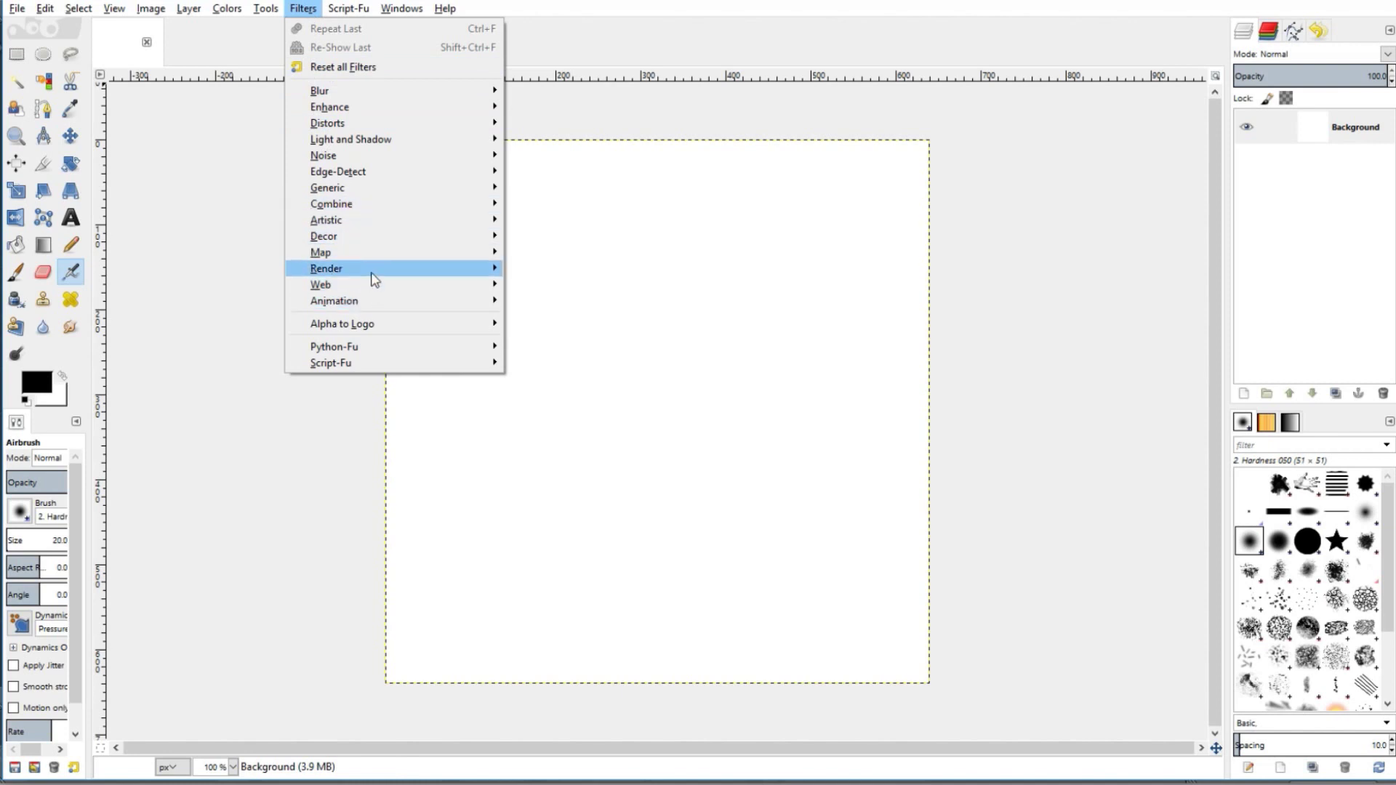
pyautogui.moveTo(421, 270)
pyautogui.moveTo(575, 268)
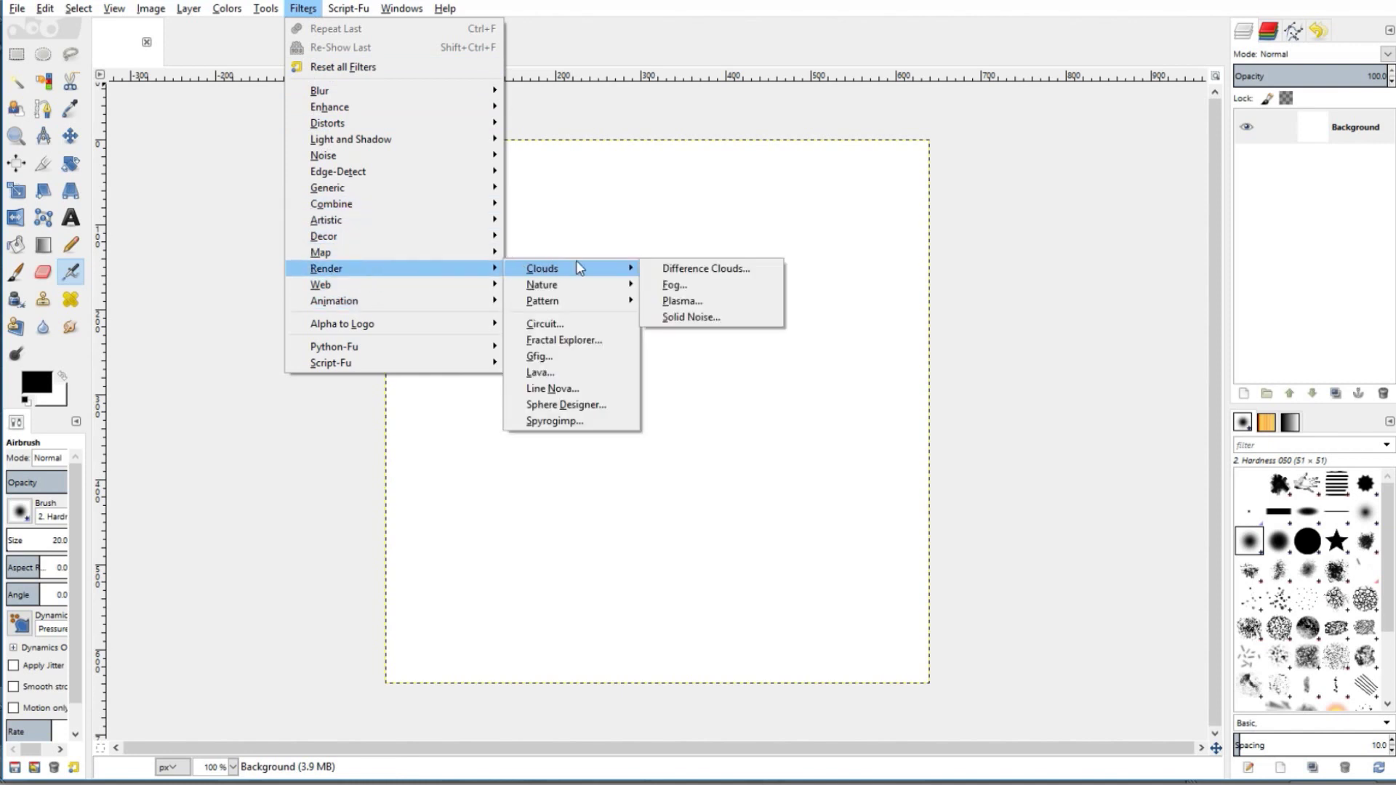
pyautogui.click(717, 268)
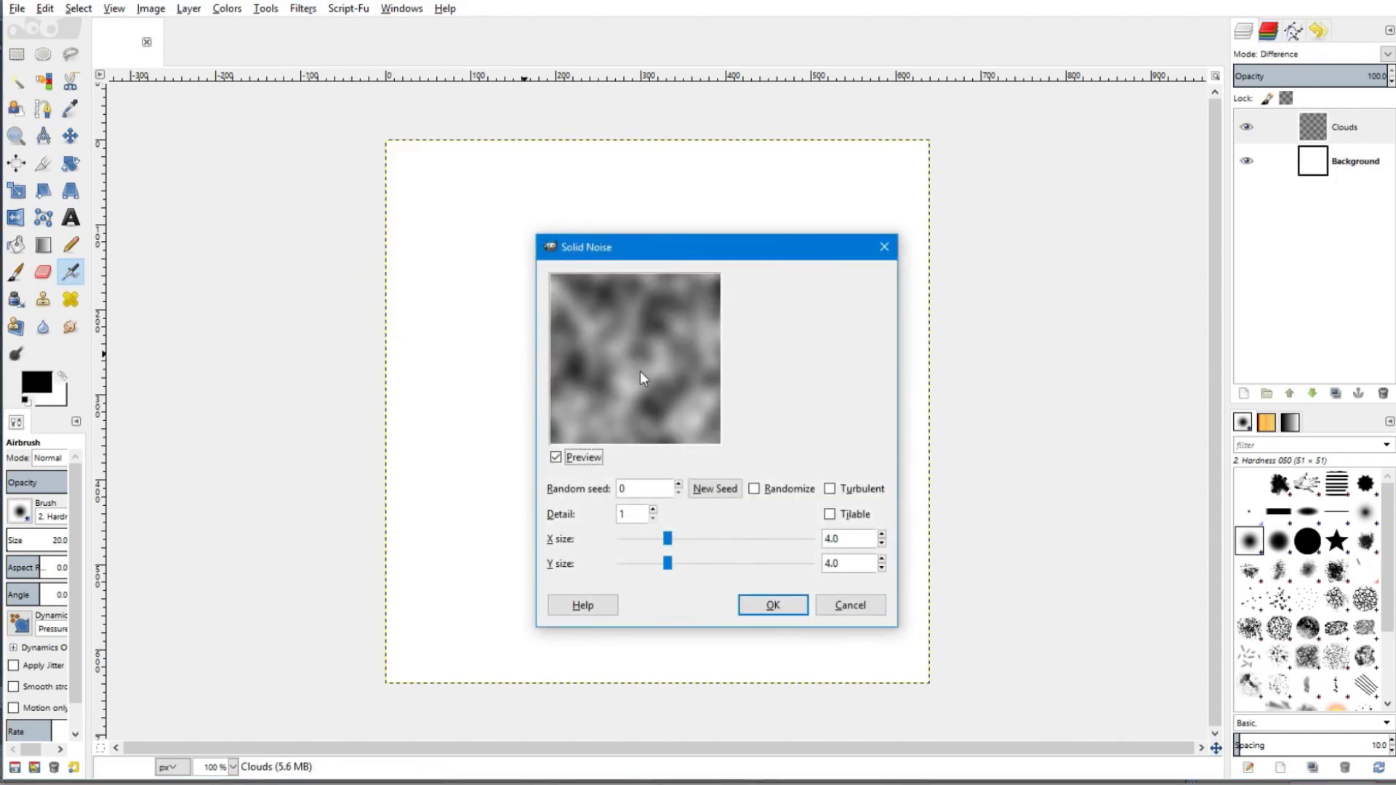
pyautogui.click(829, 515)
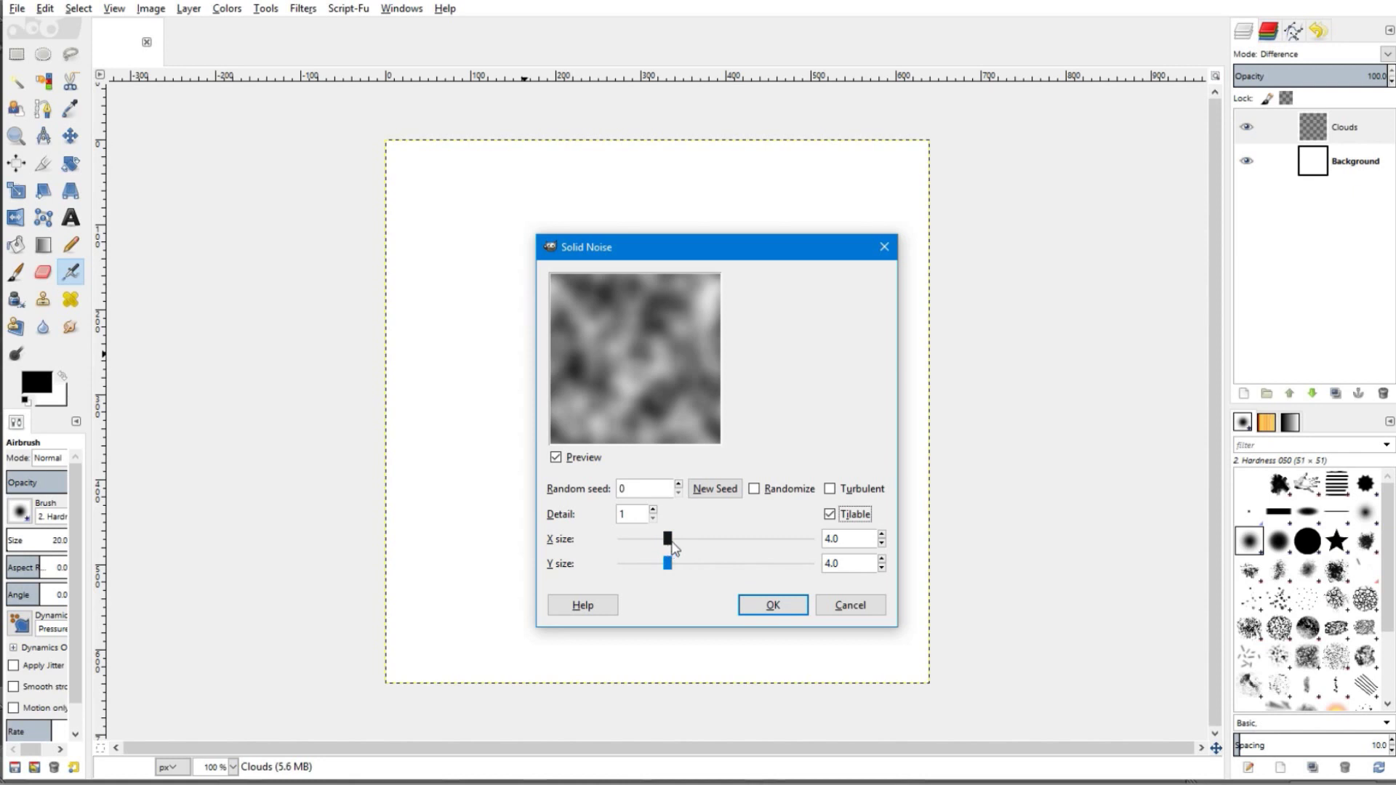
pyautogui.moveTo(668, 539); pyautogui.dragTo(938, 539)
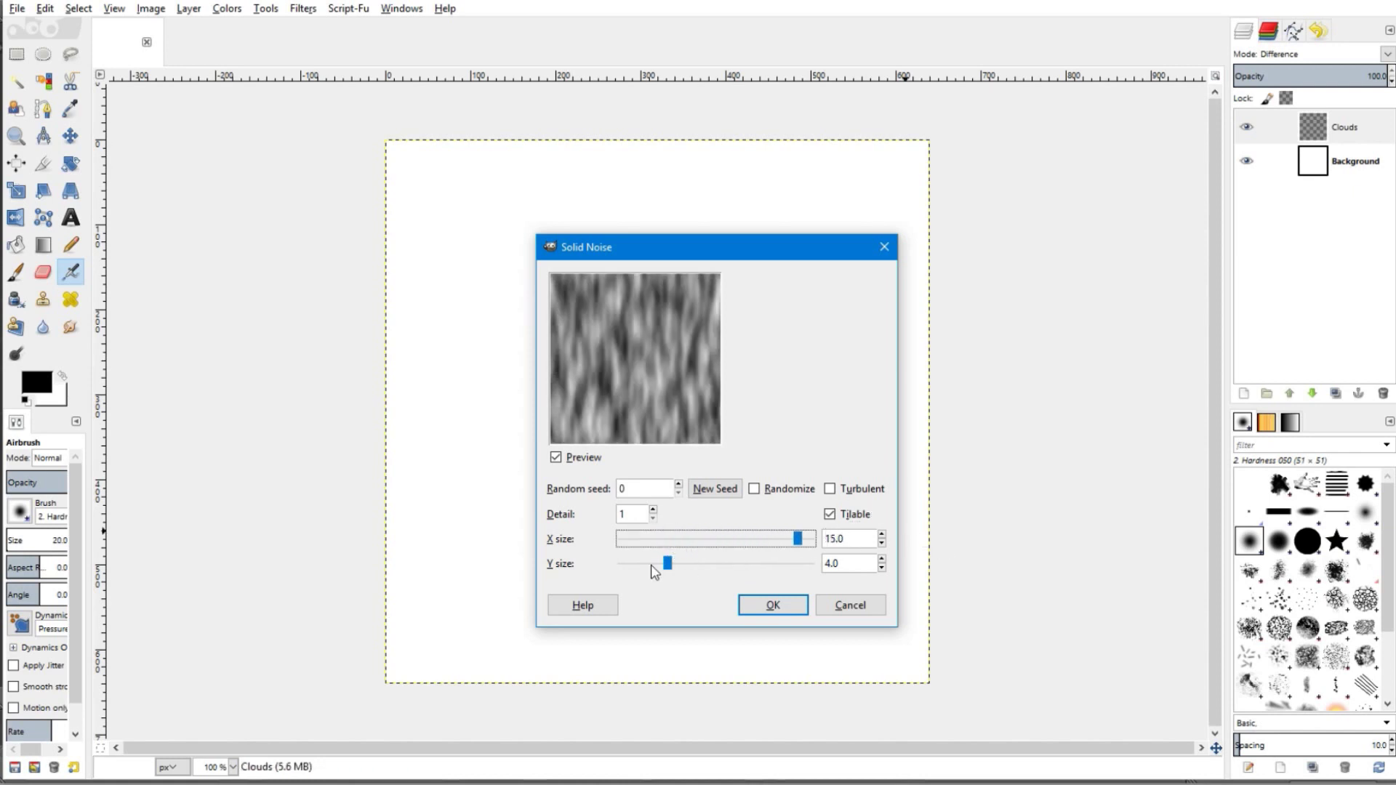
pyautogui.moveTo(673, 564); pyautogui.dragTo(872, 580)
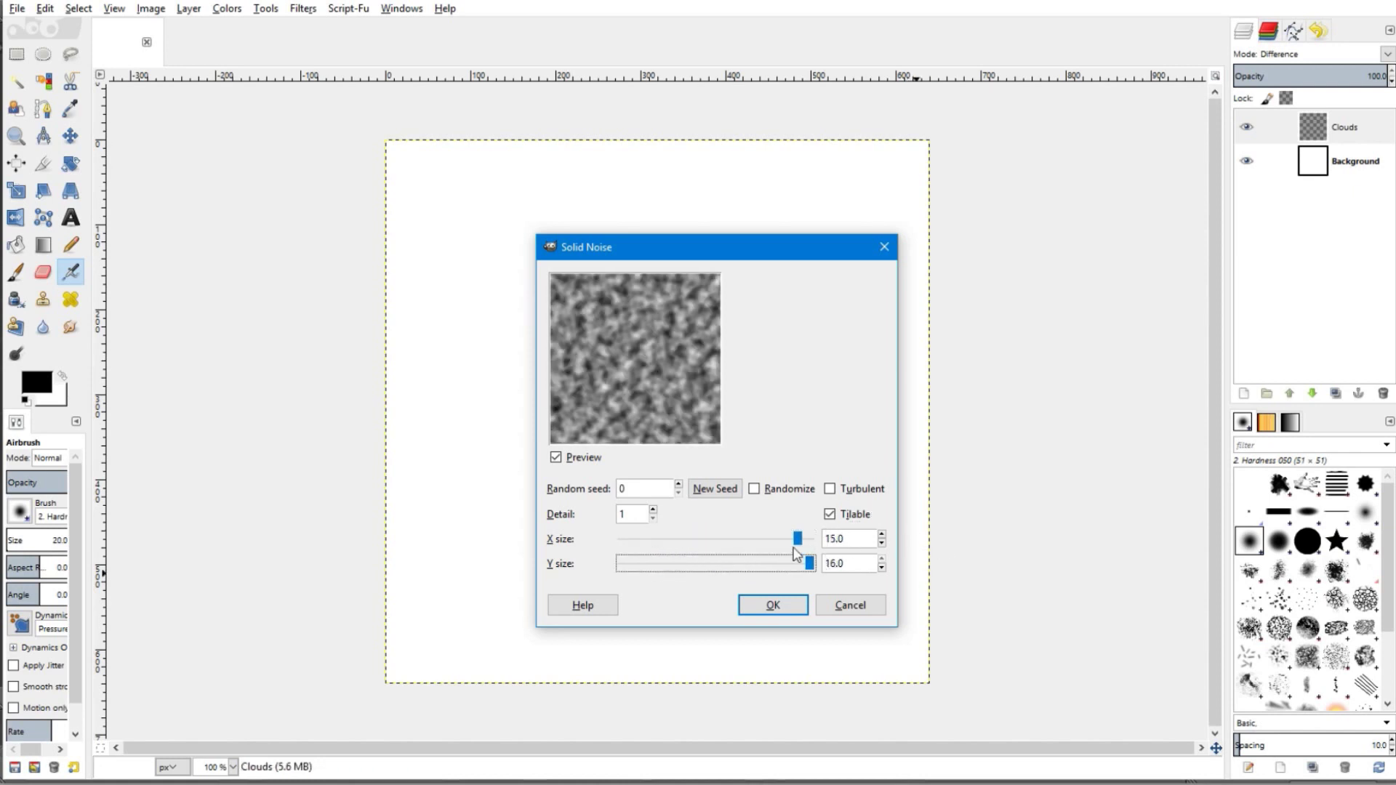
pyautogui.moveTo(798, 539); pyautogui.dragTo(873, 542)
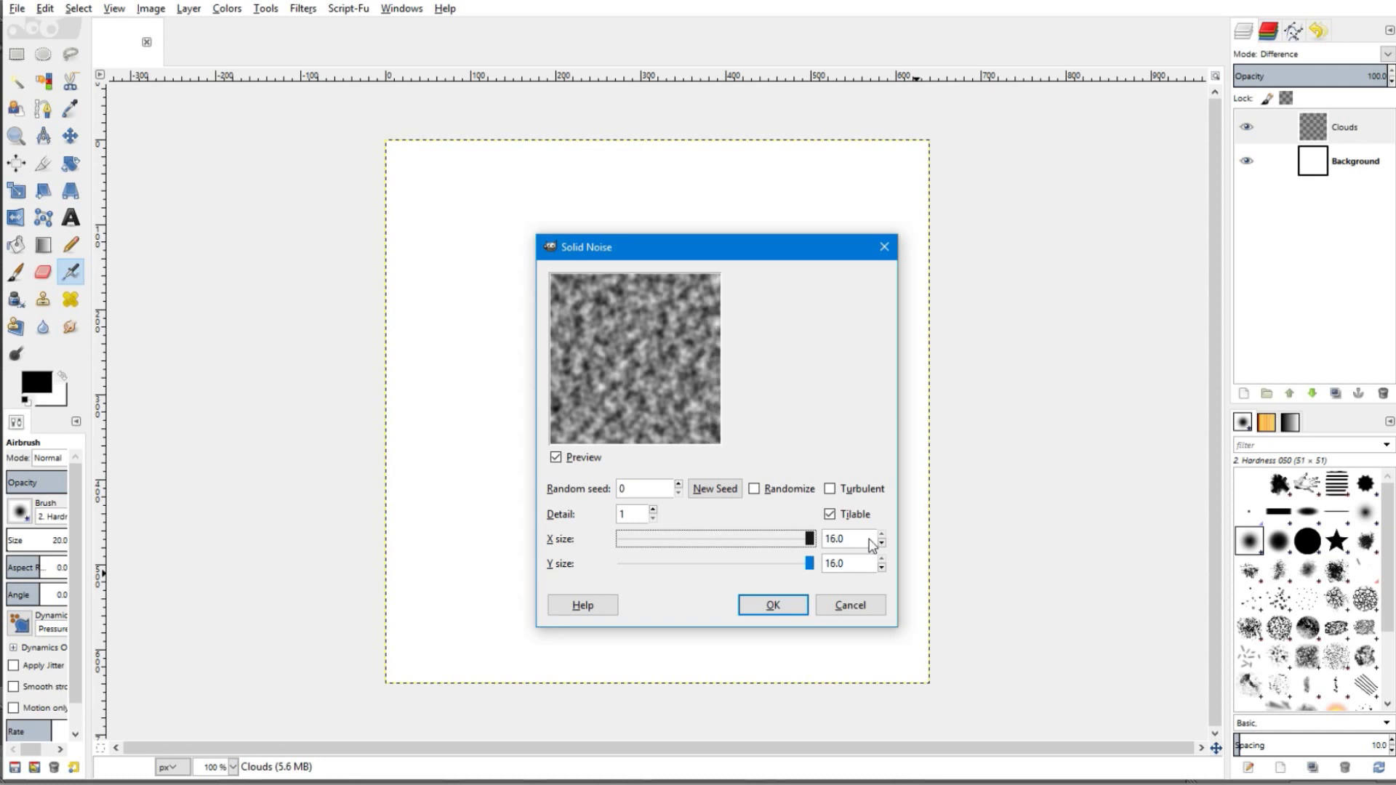
pyautogui.click(653, 509)
pyautogui.click(654, 510)
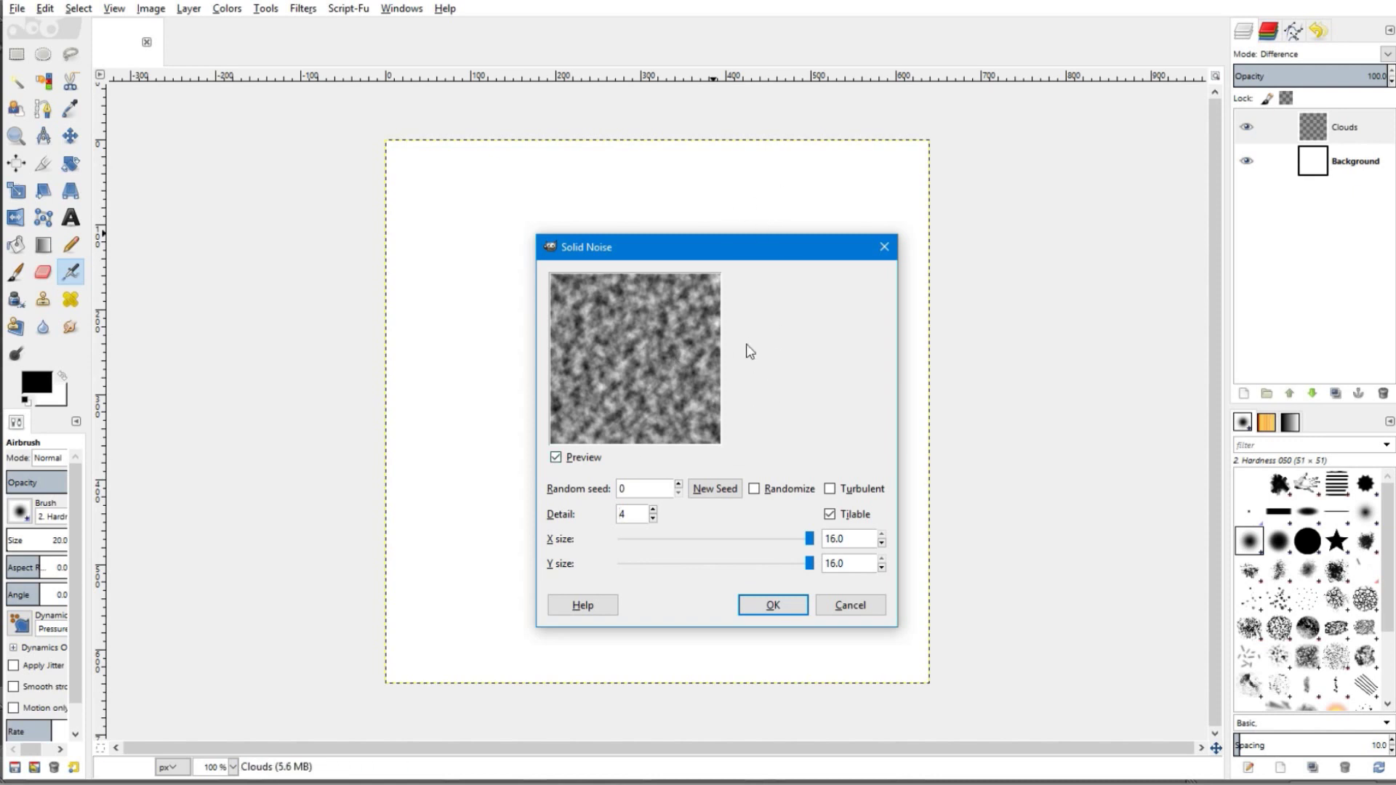
pyautogui.click(773, 606)
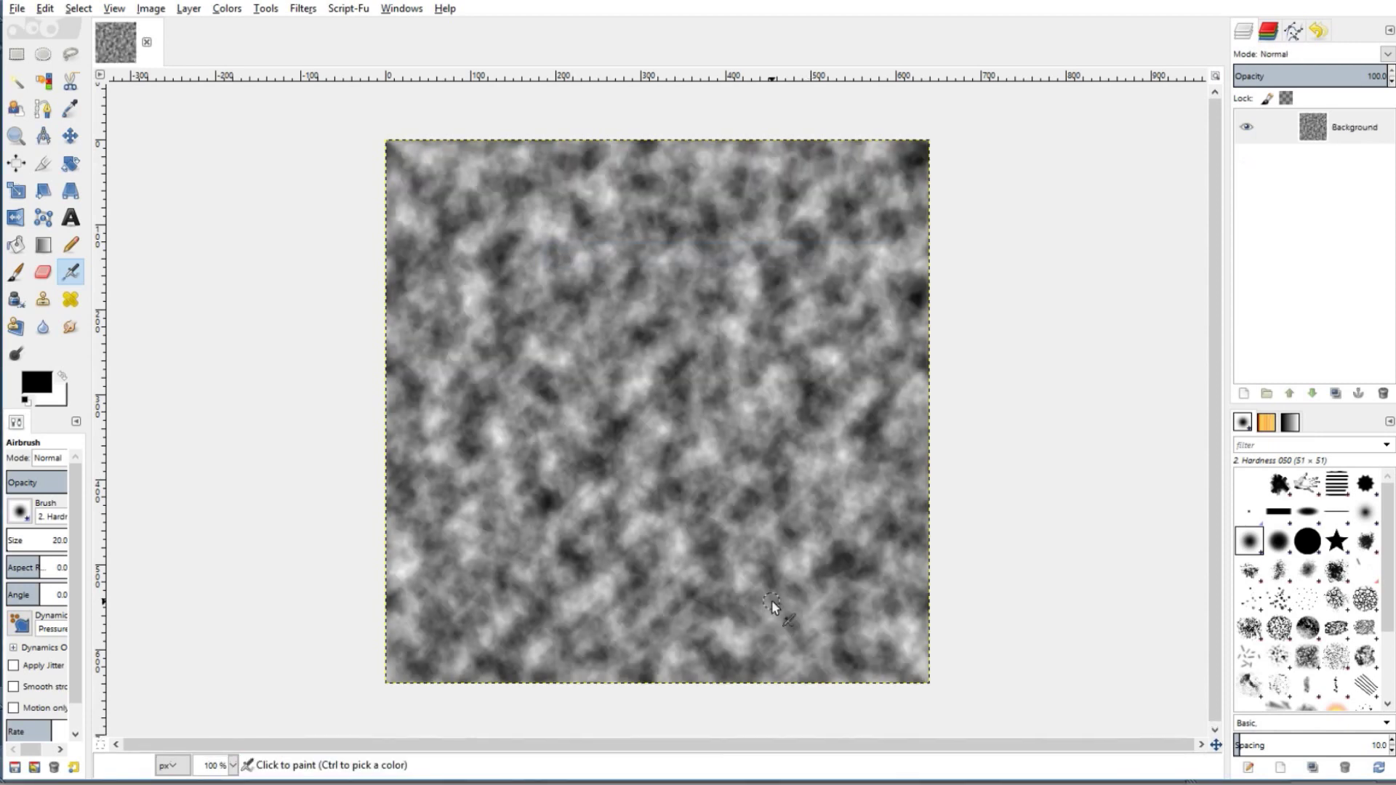
# Export the clouds image as Rand.png into the Random folder on the Desktop
pyautogui.press('4')
pyautogui.keyDown('ctrl'); pyautogui.scroll(-7, 677, 477); pyautogui.keyUp('ctrl')
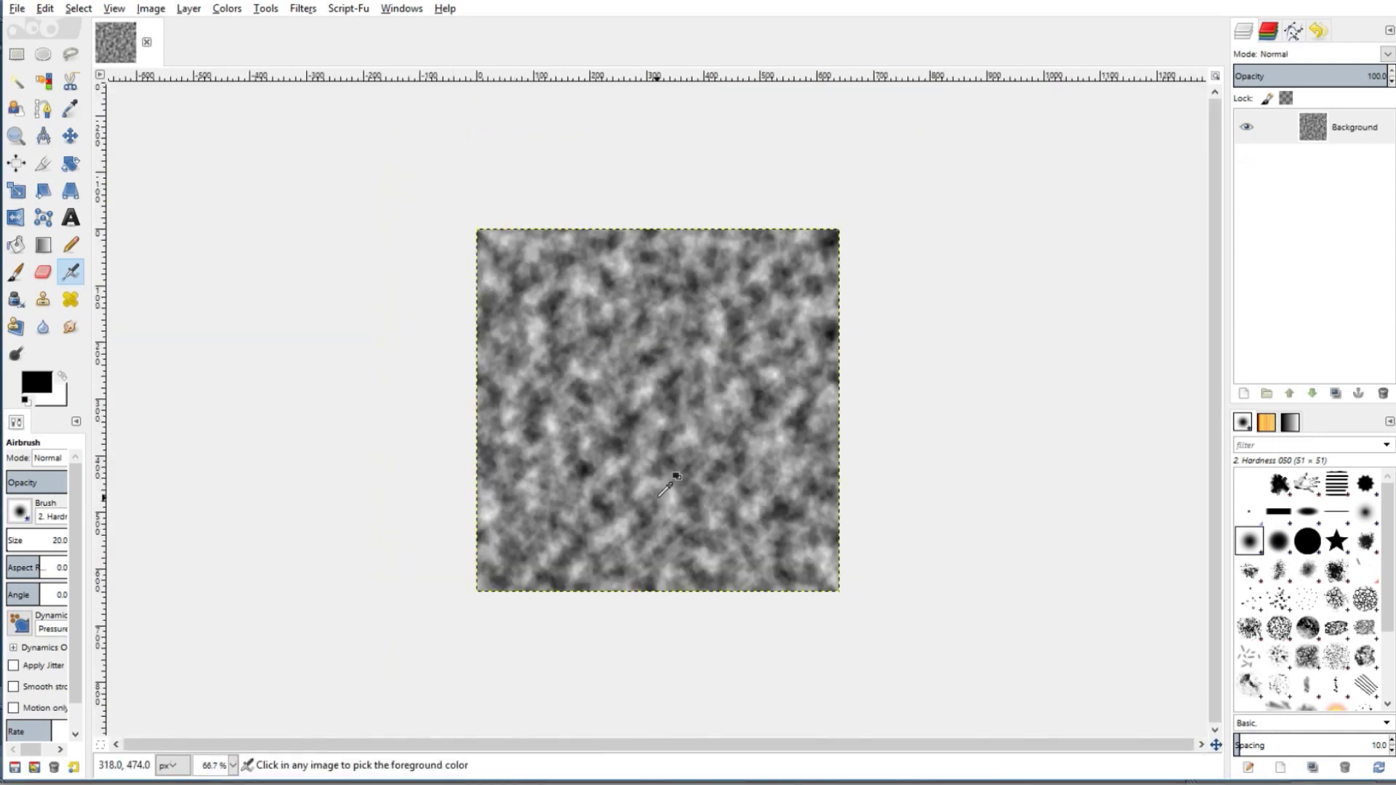
pyautogui.keyDown('ctrl'); pyautogui.scroll(1, 670, 475); pyautogui.keyUp('ctrl')
pyautogui.click(17, 8)
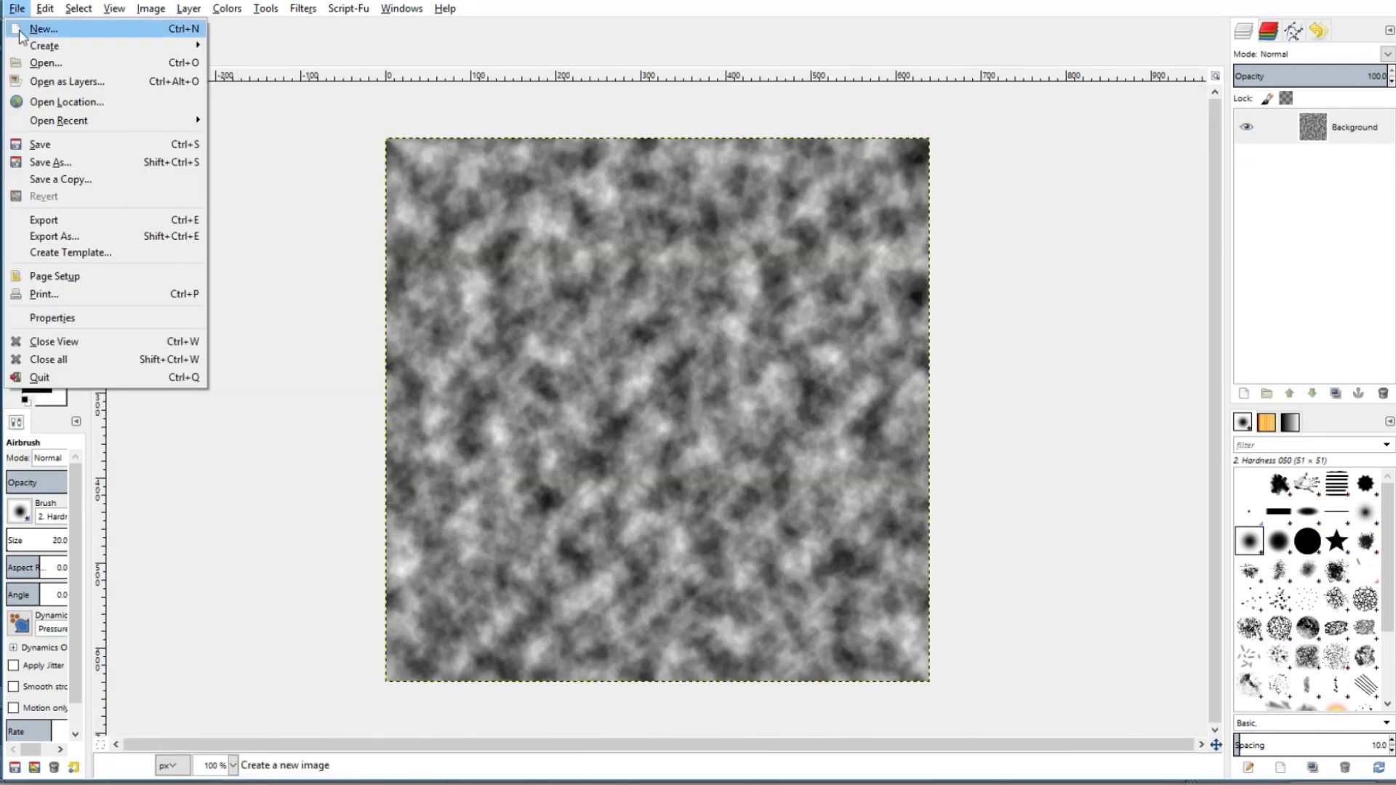
pyautogui.click(68, 242)
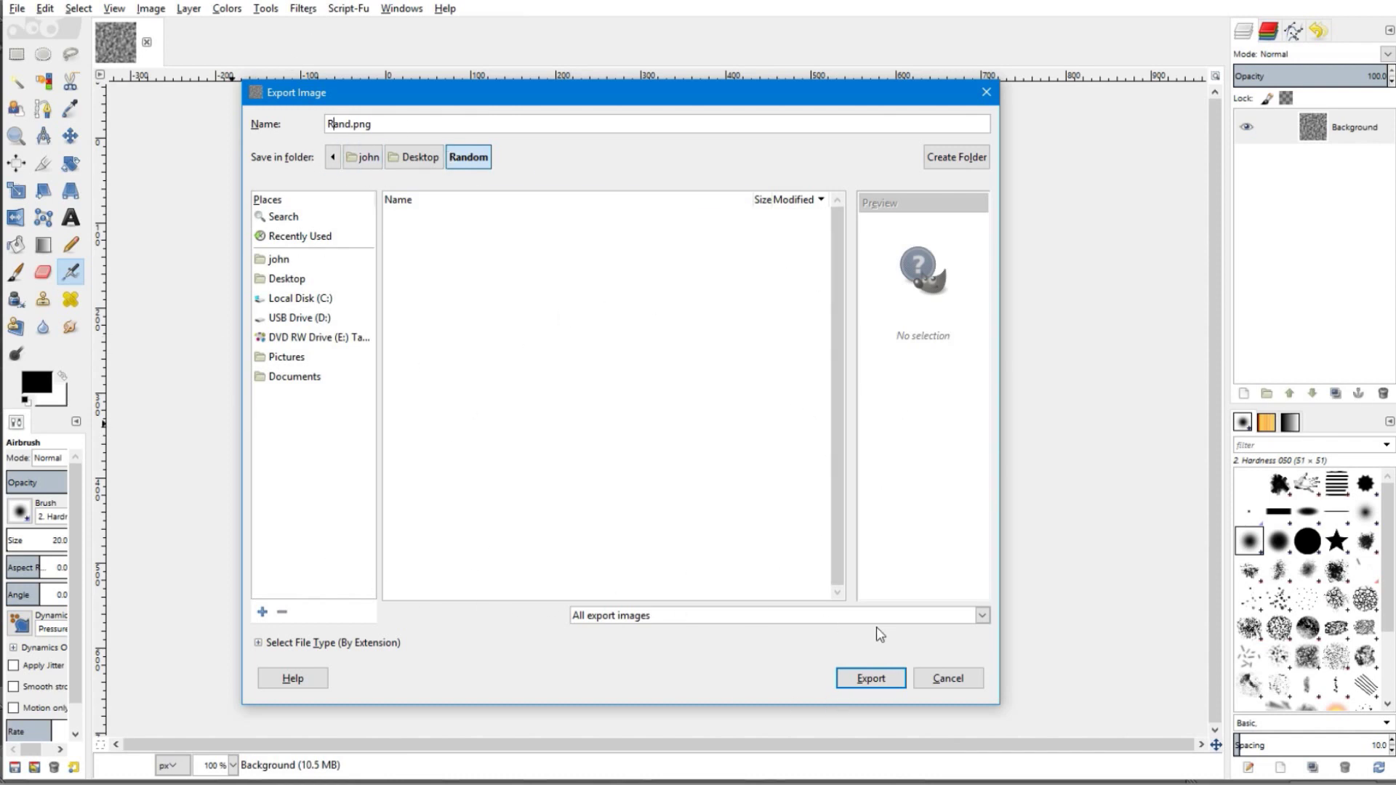
pyautogui.click(870, 684)
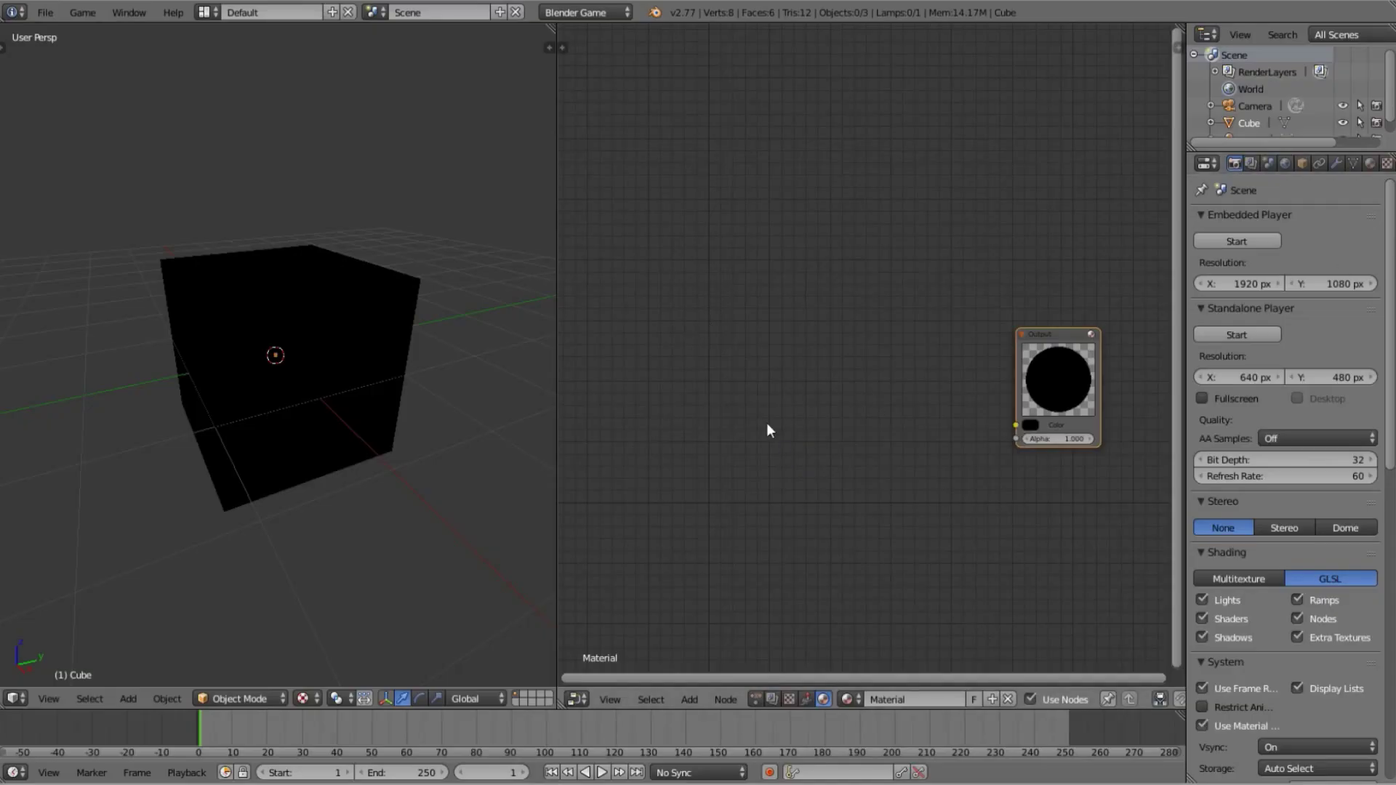
# Switch to Blender, widen the node editor and add a Texture input node beside the Output node
pyautogui.moveTo(985, 446); pyautogui.dragTo(935, 433, button='middle')
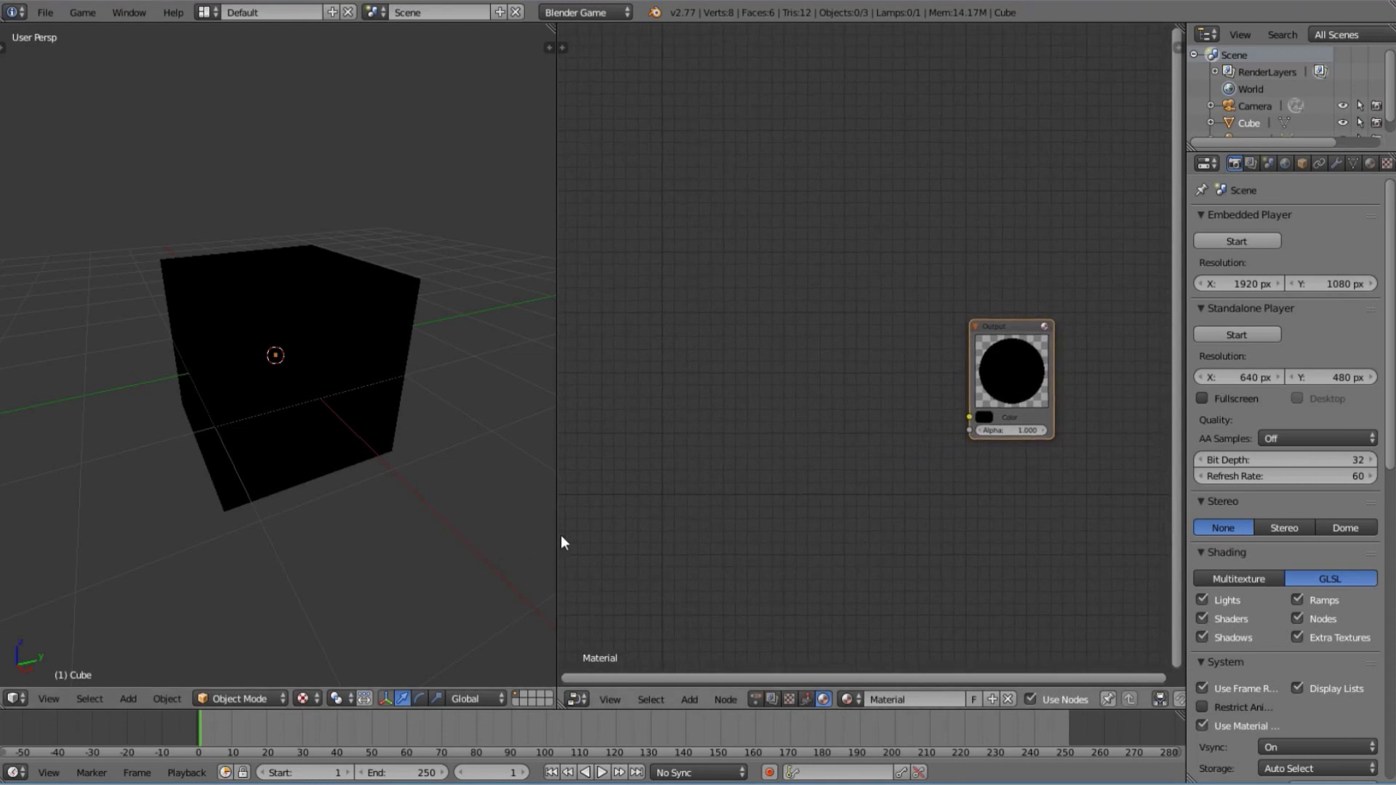
pyautogui.moveTo(557, 538); pyautogui.dragTo(483, 538)
pyautogui.scroll(1, 711, 373)
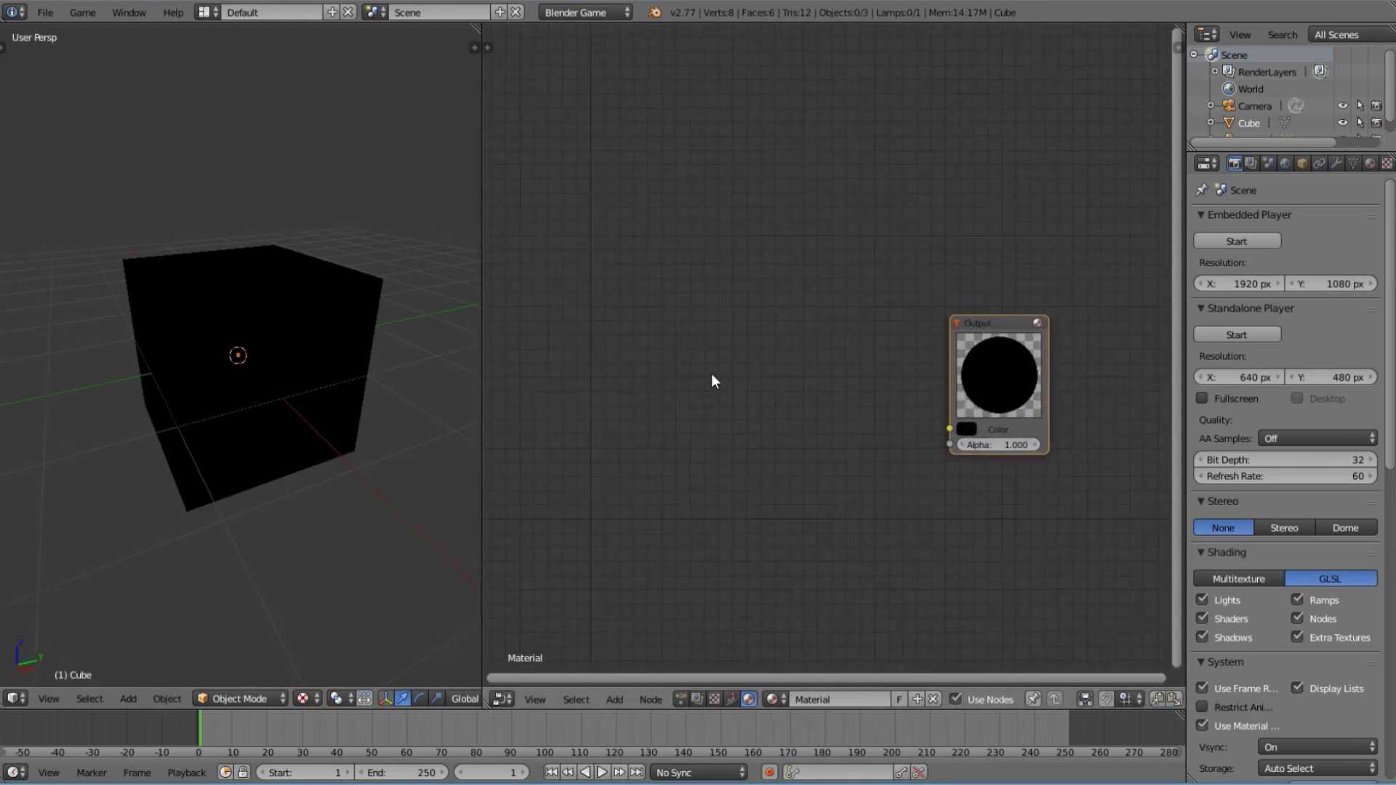
pyautogui.hotkey('shift', 'a')
pyautogui.moveTo(672, 390)
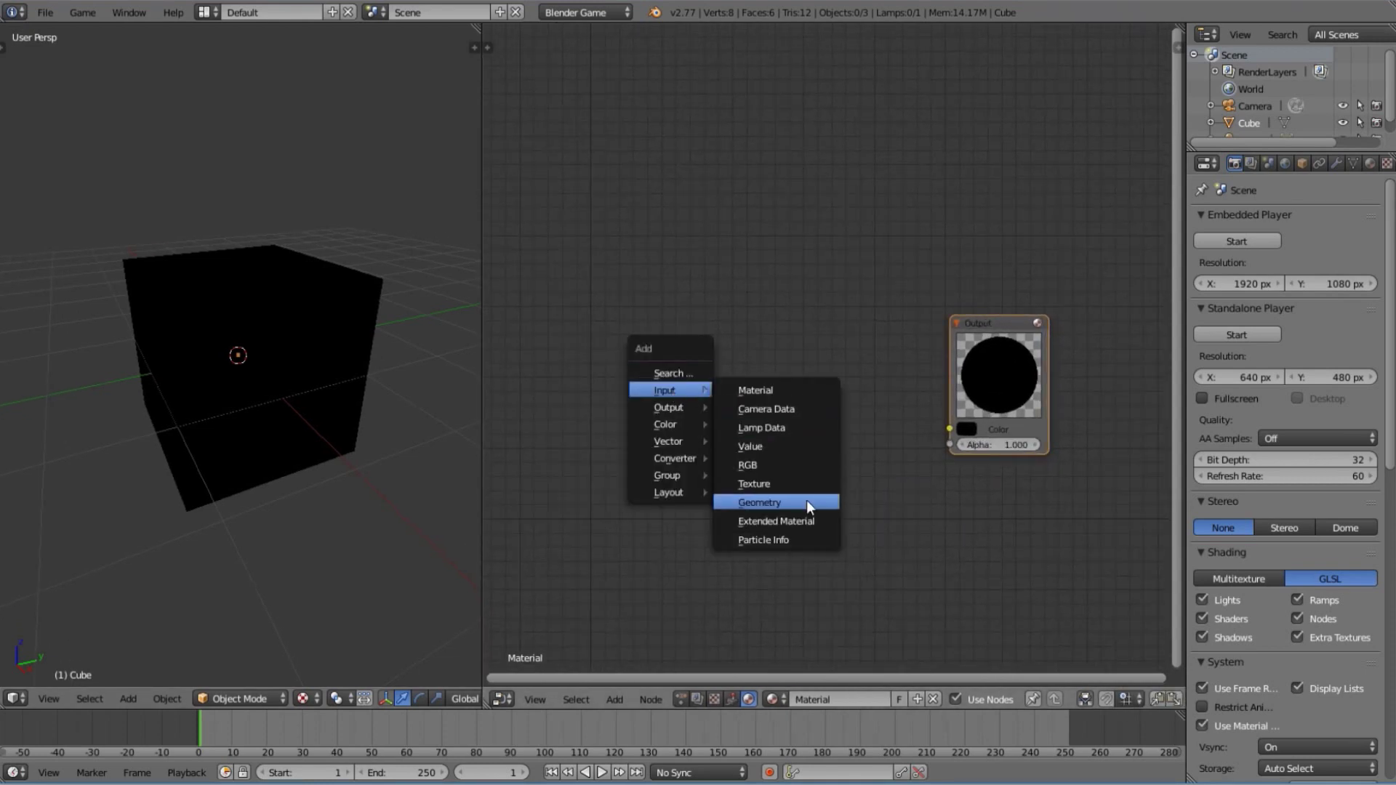
pyautogui.click(795, 476)
pyautogui.click(722, 277)
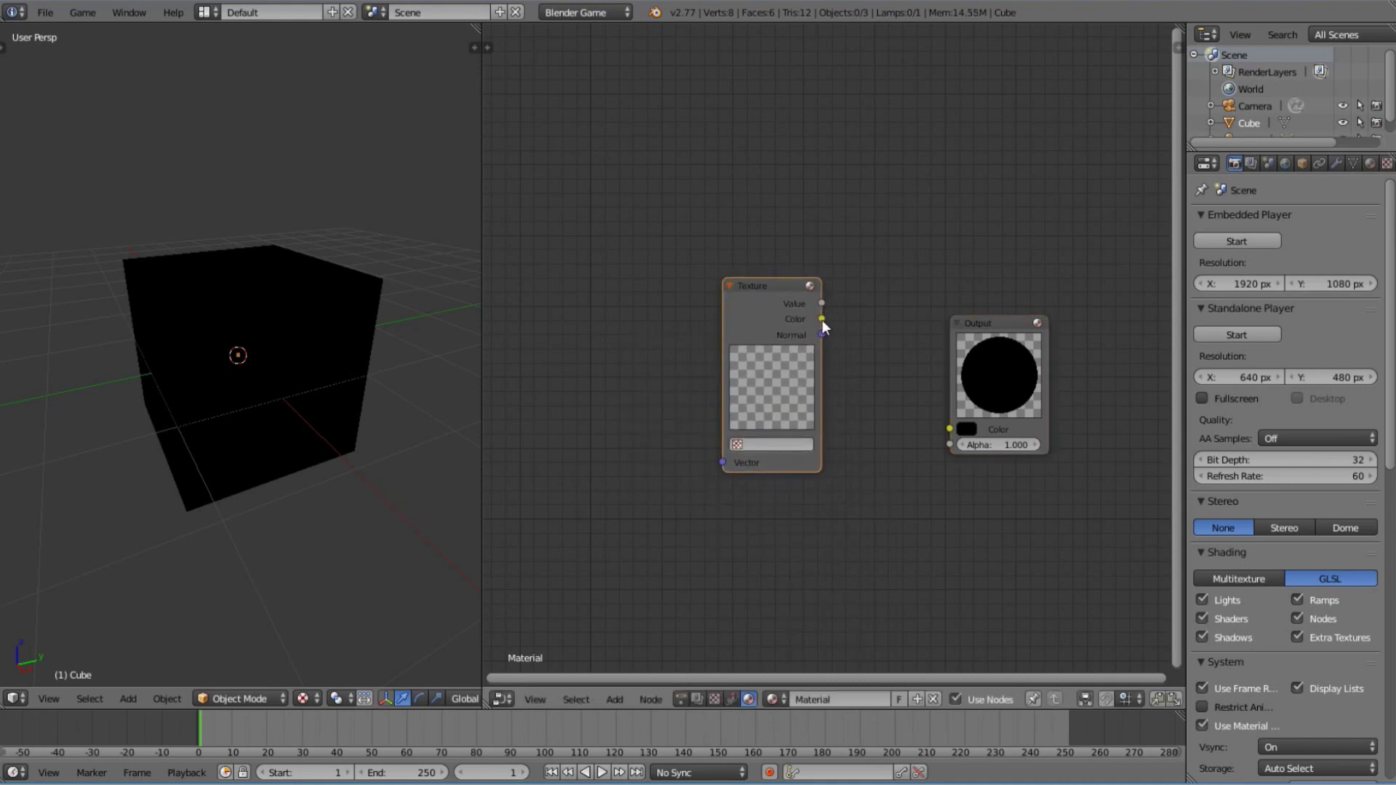
# Connect the Texture node's Color output to the Output node's Color input and rearrange the two nodes
pyautogui.moveTo(822, 320); pyautogui.dragTo(950, 429)
pyautogui.moveTo(970, 368); pyautogui.dragTo(896, 339, button='right')
pyautogui.keyDown('ctrl'); pyautogui.hscroll(-4, 655, 342); pyautogui.keyUp('ctrl')
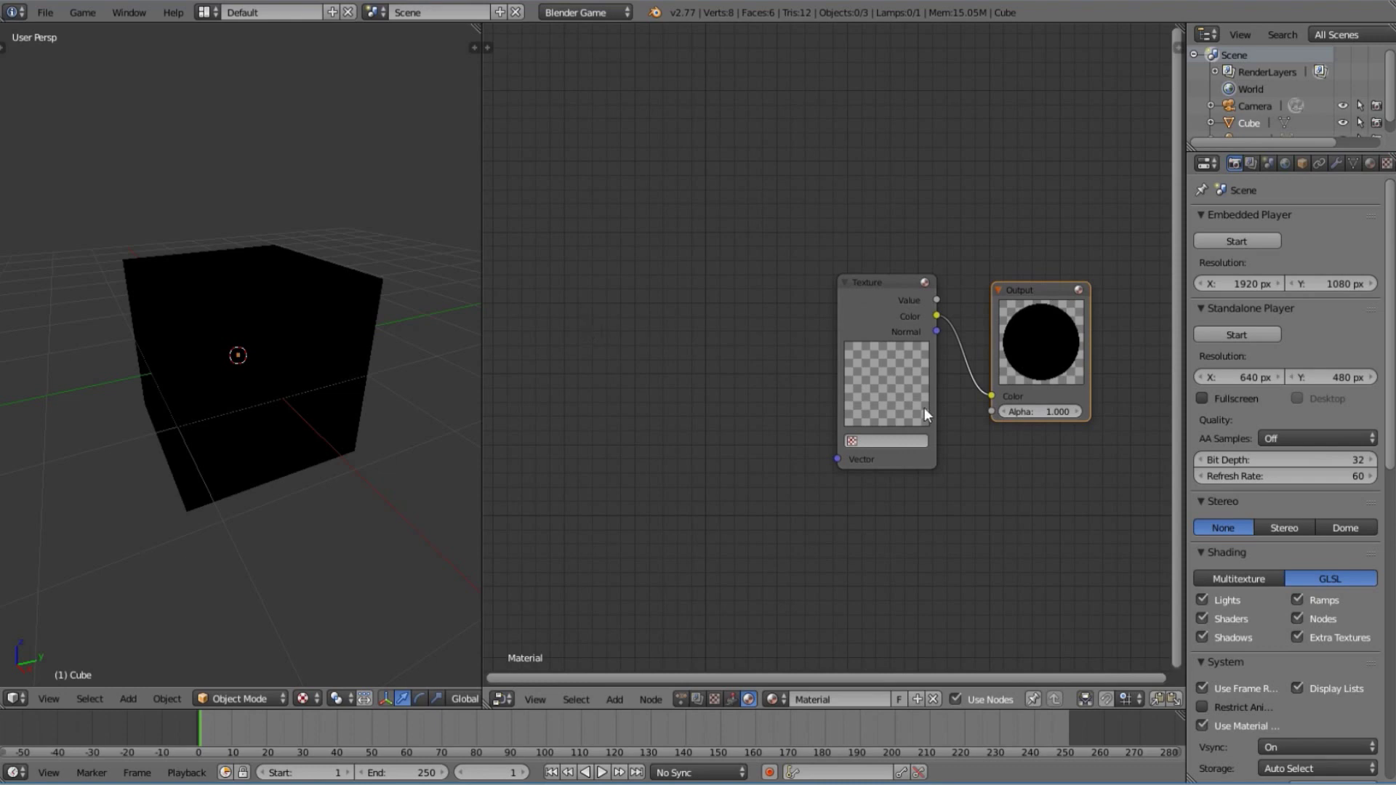
pyautogui.moveTo(924, 415); pyautogui.dragTo(897, 374, button='right')
# Widen the properties editor and set the type of the material's Tex texture to Image or Movie
pyautogui.moveTo(1186, 524); pyautogui.dragTo(1052, 523)
pyautogui.keyDown('ctrl'); pyautogui.hscroll(3, 882, 461); pyautogui.keyUp('ctrl')
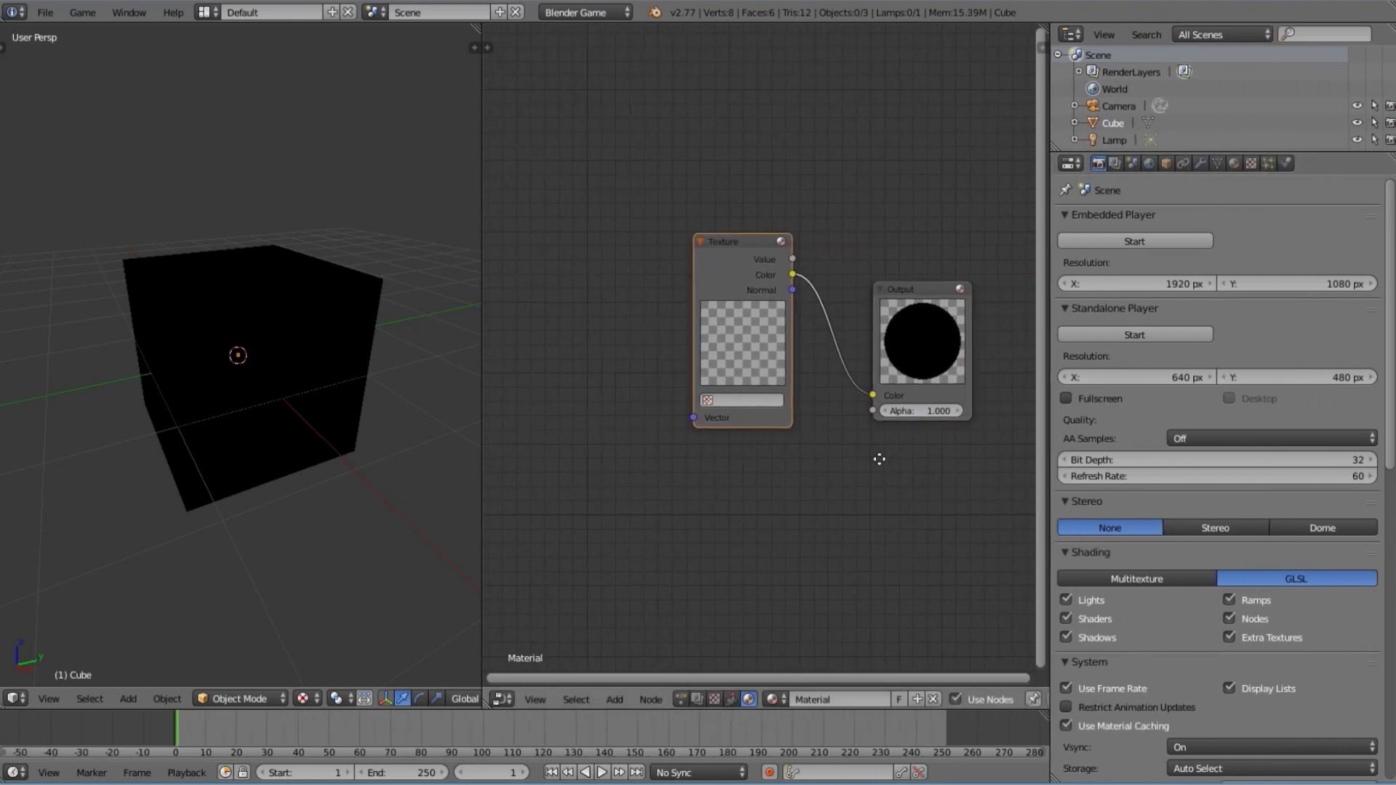
pyautogui.click(1254, 164)
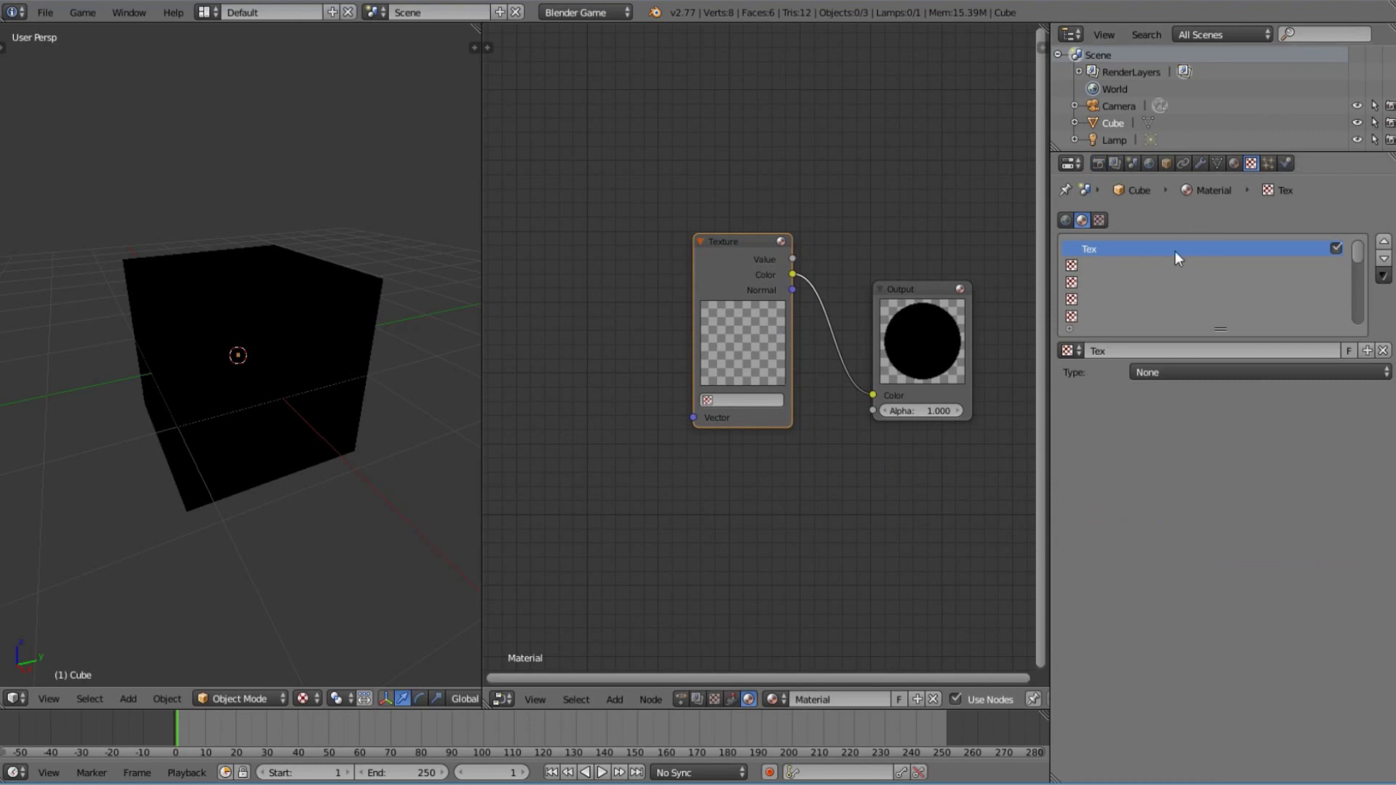
pyautogui.click(1232, 374)
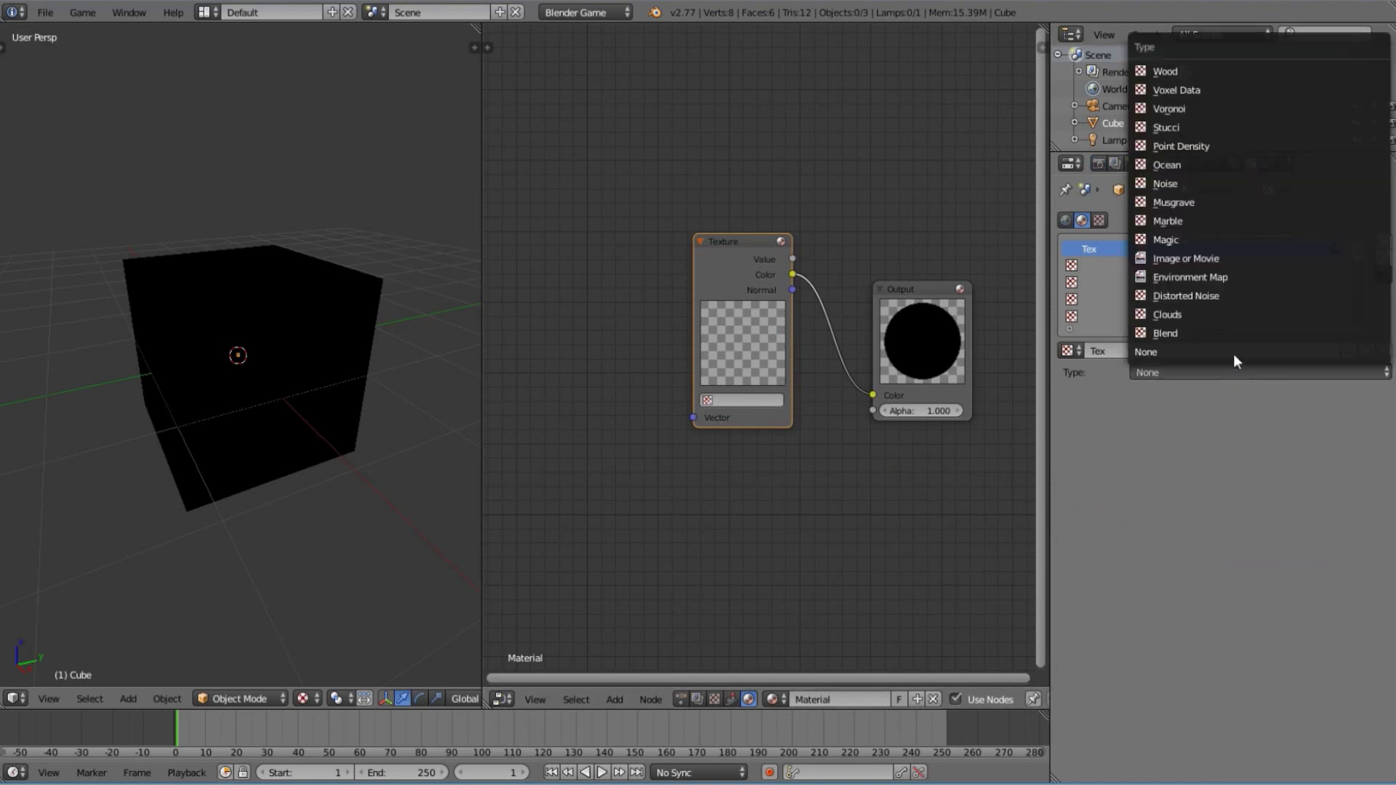
pyautogui.click(1226, 261)
# Load Rand.png from the Random folder as the texture's image, with the file list displayed as thumbnails
pyautogui.click(1345, 618)
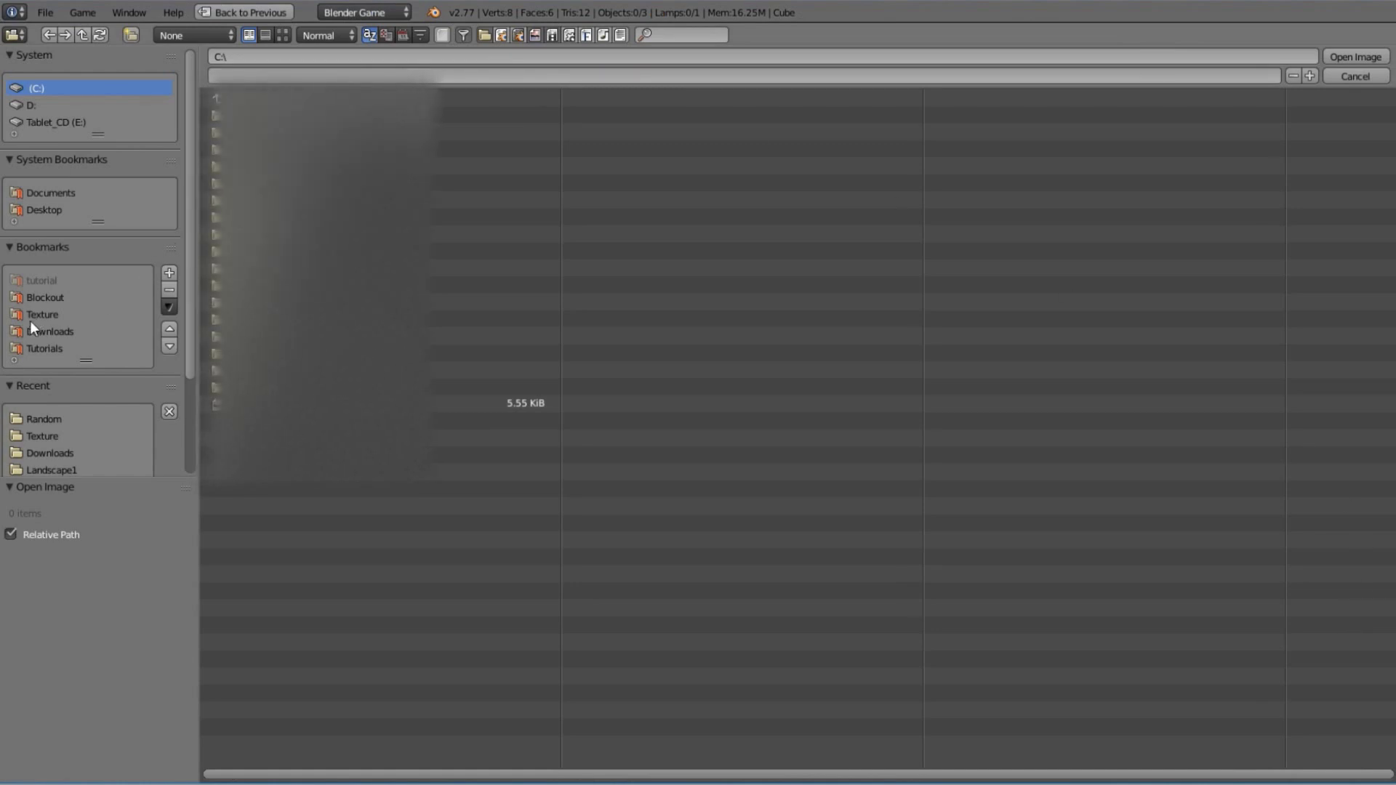
pyautogui.click(43, 419)
pyautogui.click(291, 114)
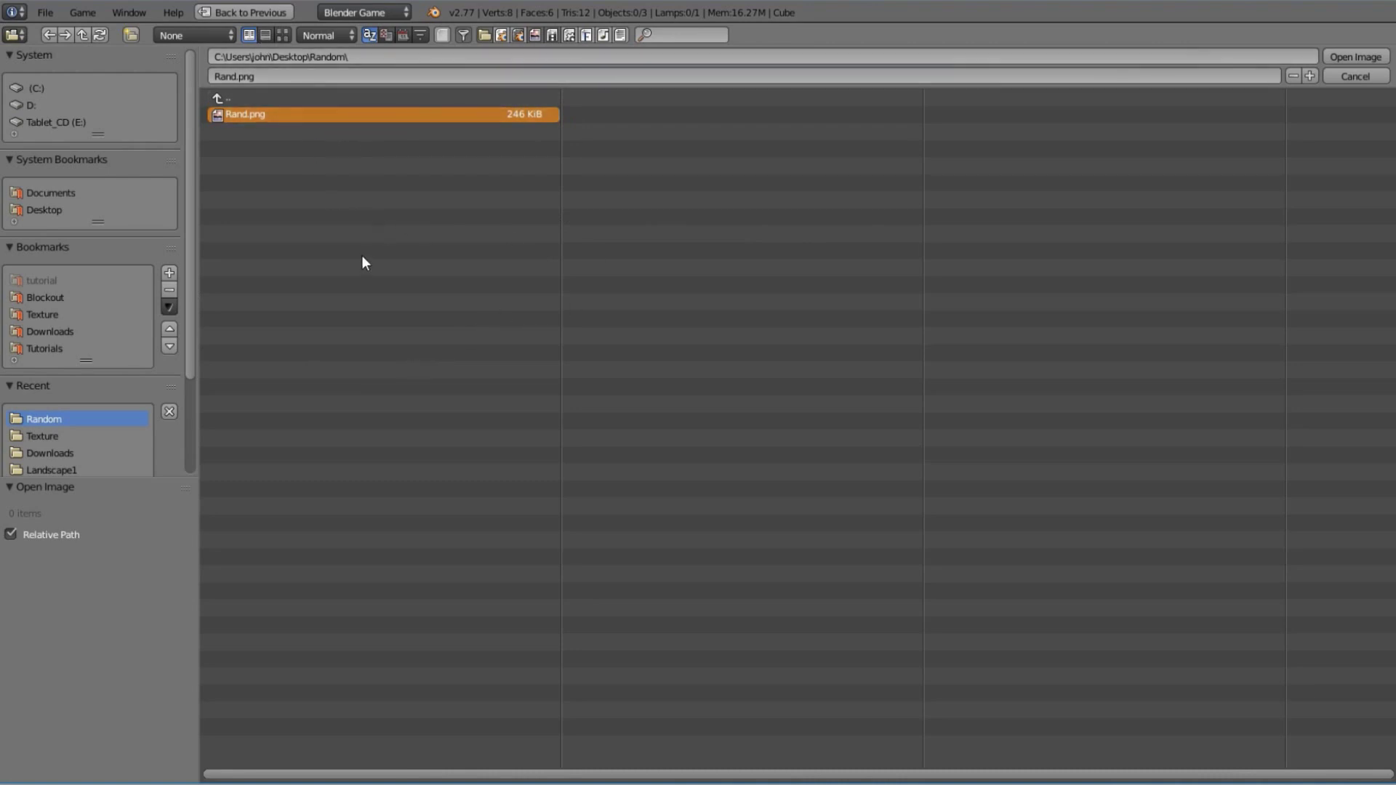
pyautogui.click(283, 34)
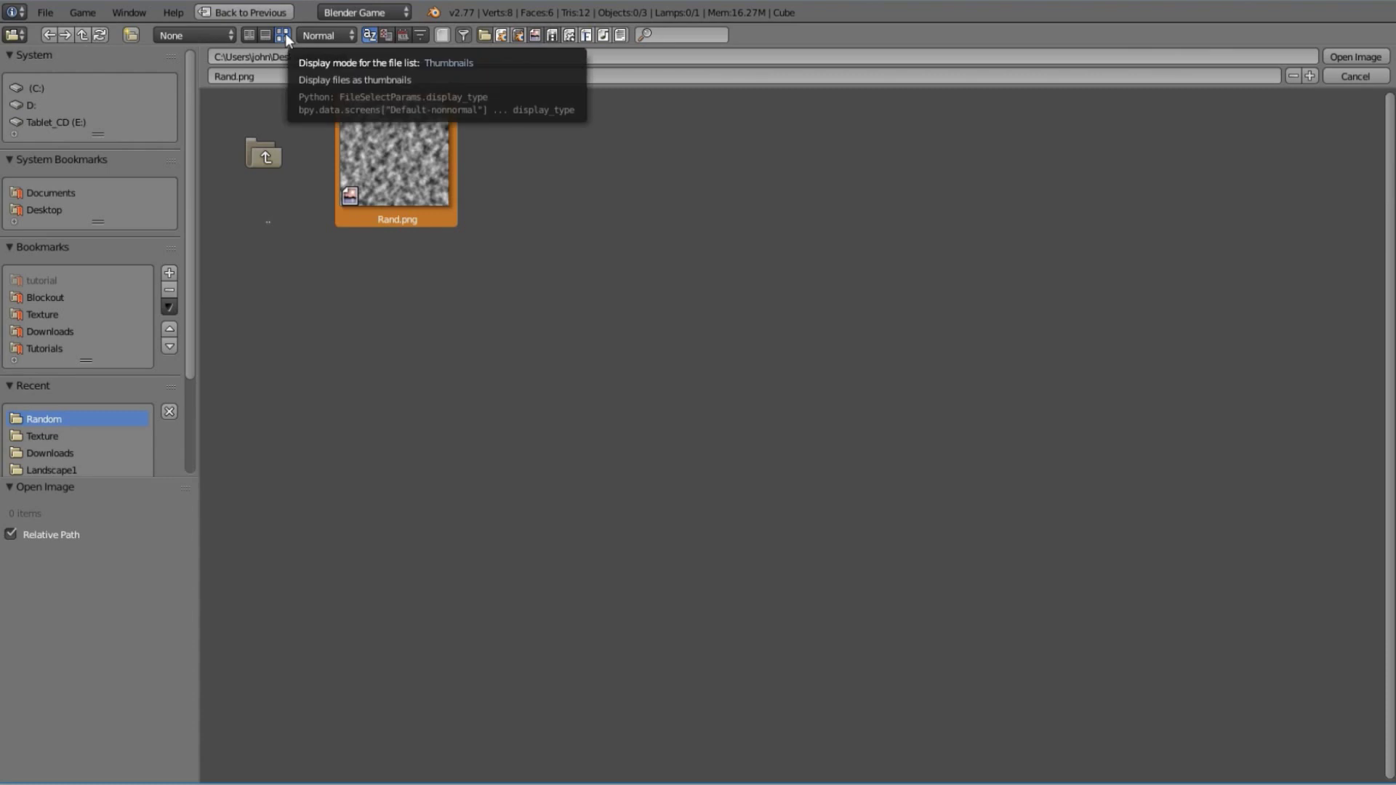
pyautogui.click(249, 35)
pyautogui.click(283, 35)
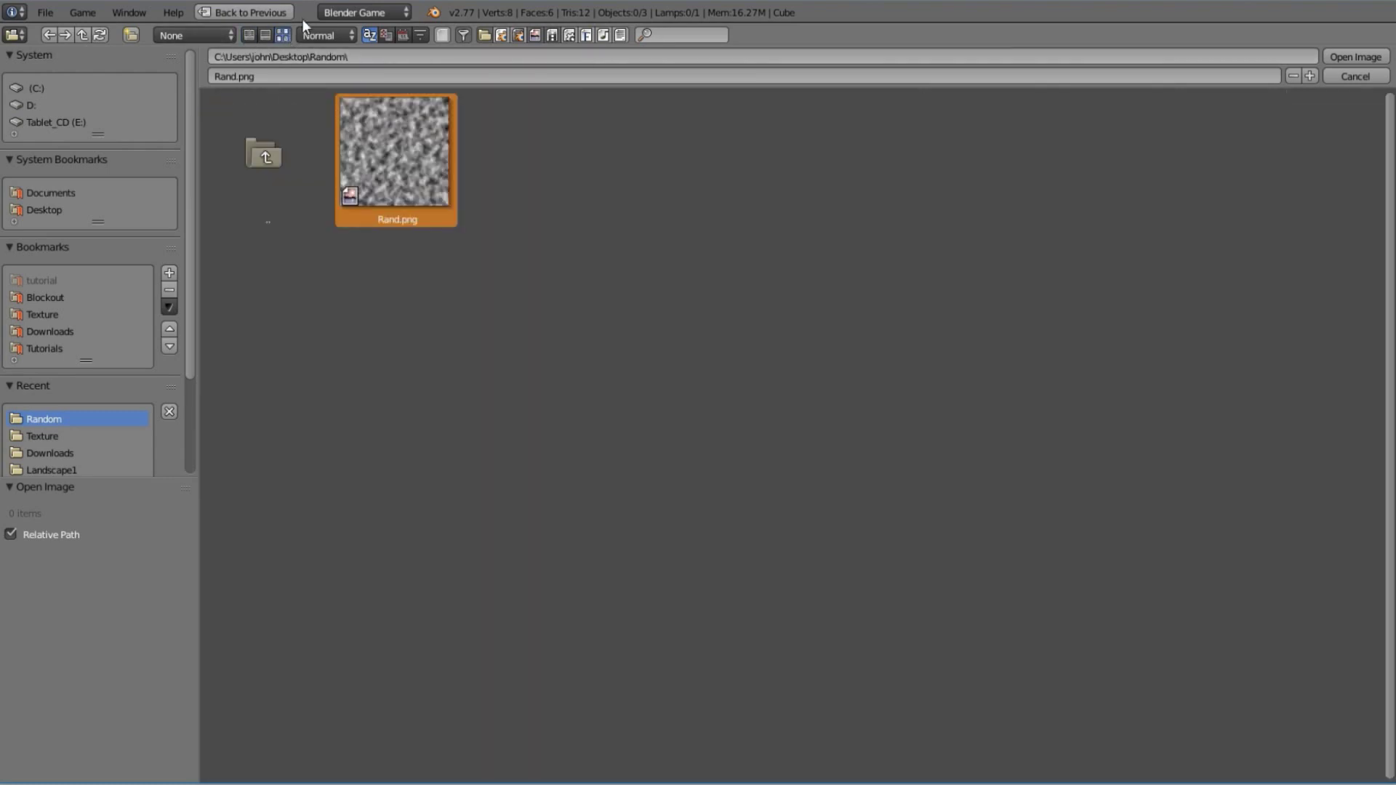
pyautogui.click(266, 35)
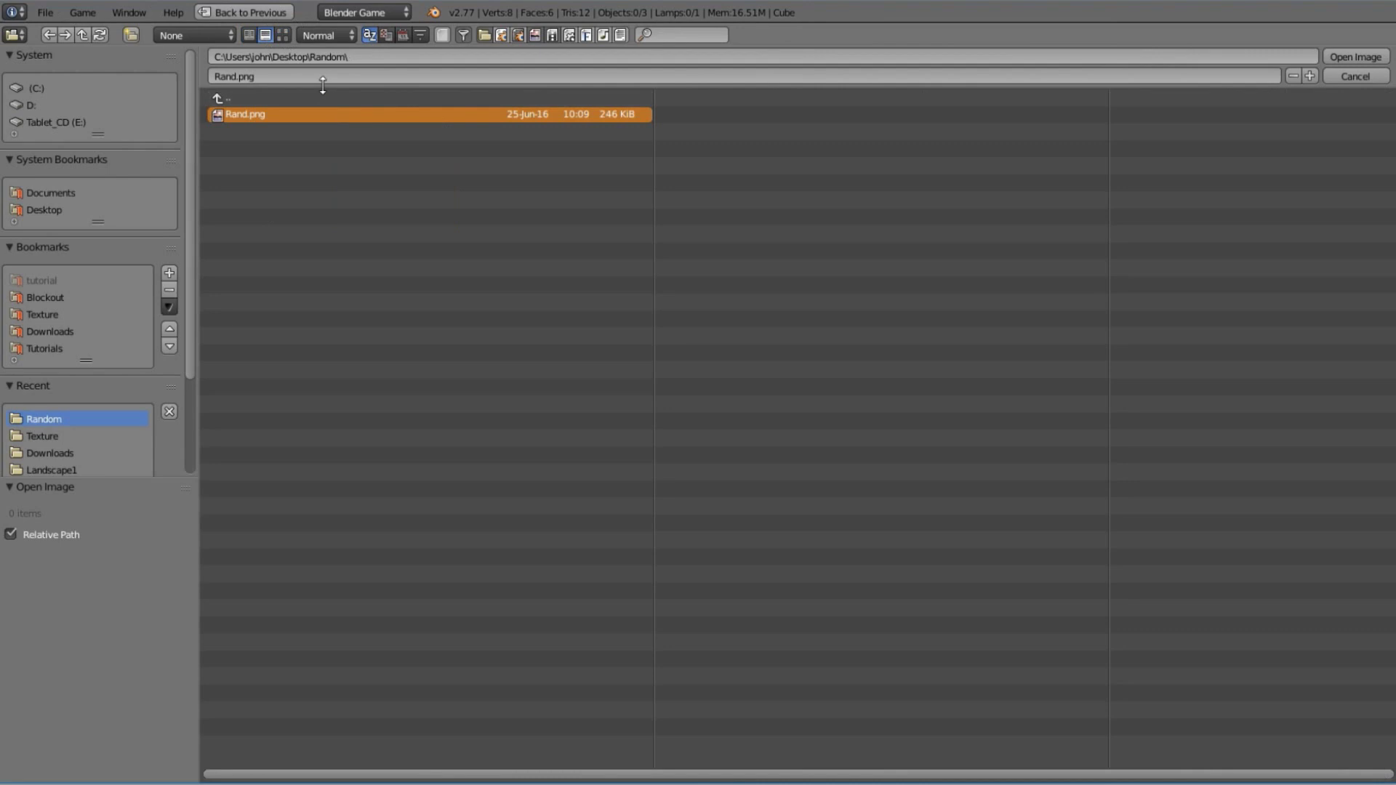
pyautogui.click(283, 35)
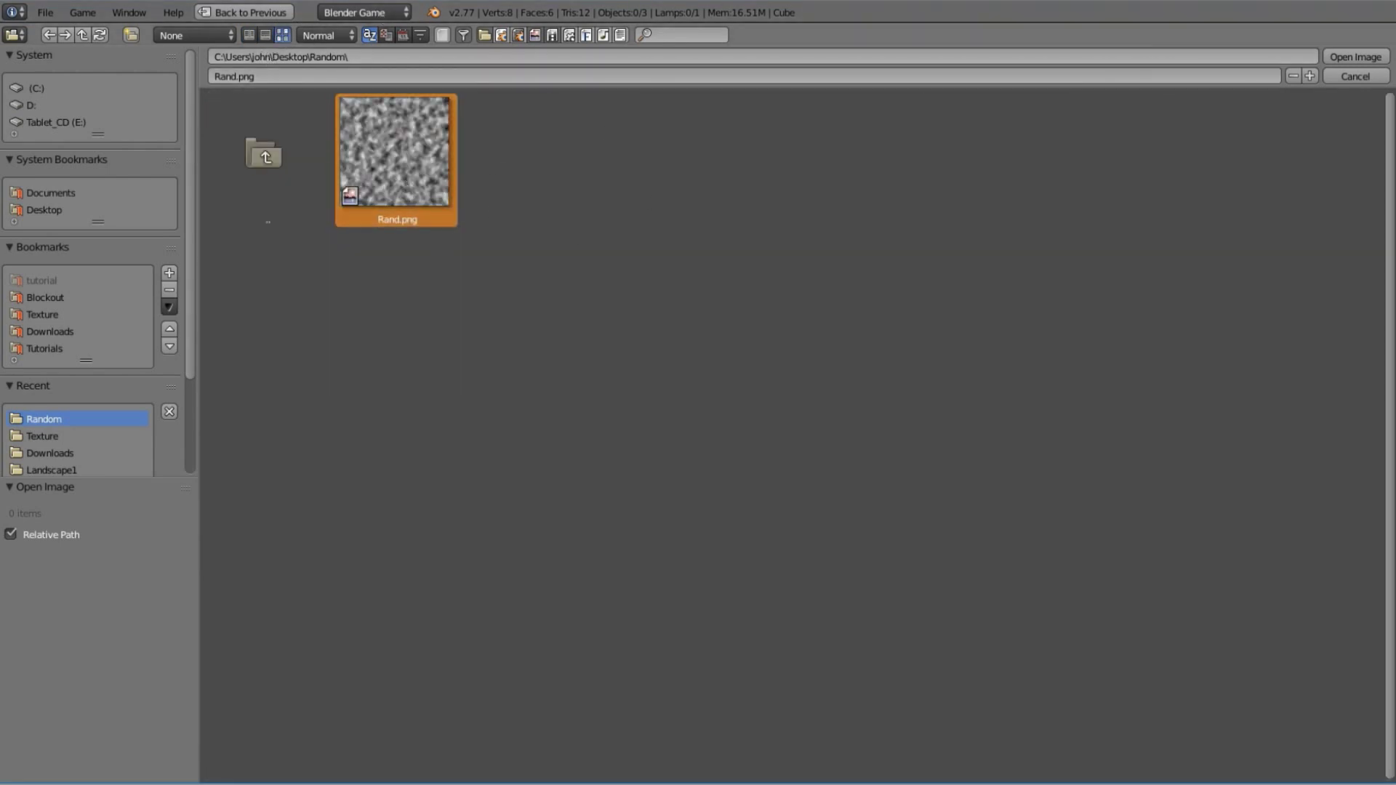
pyautogui.click(1344, 58)
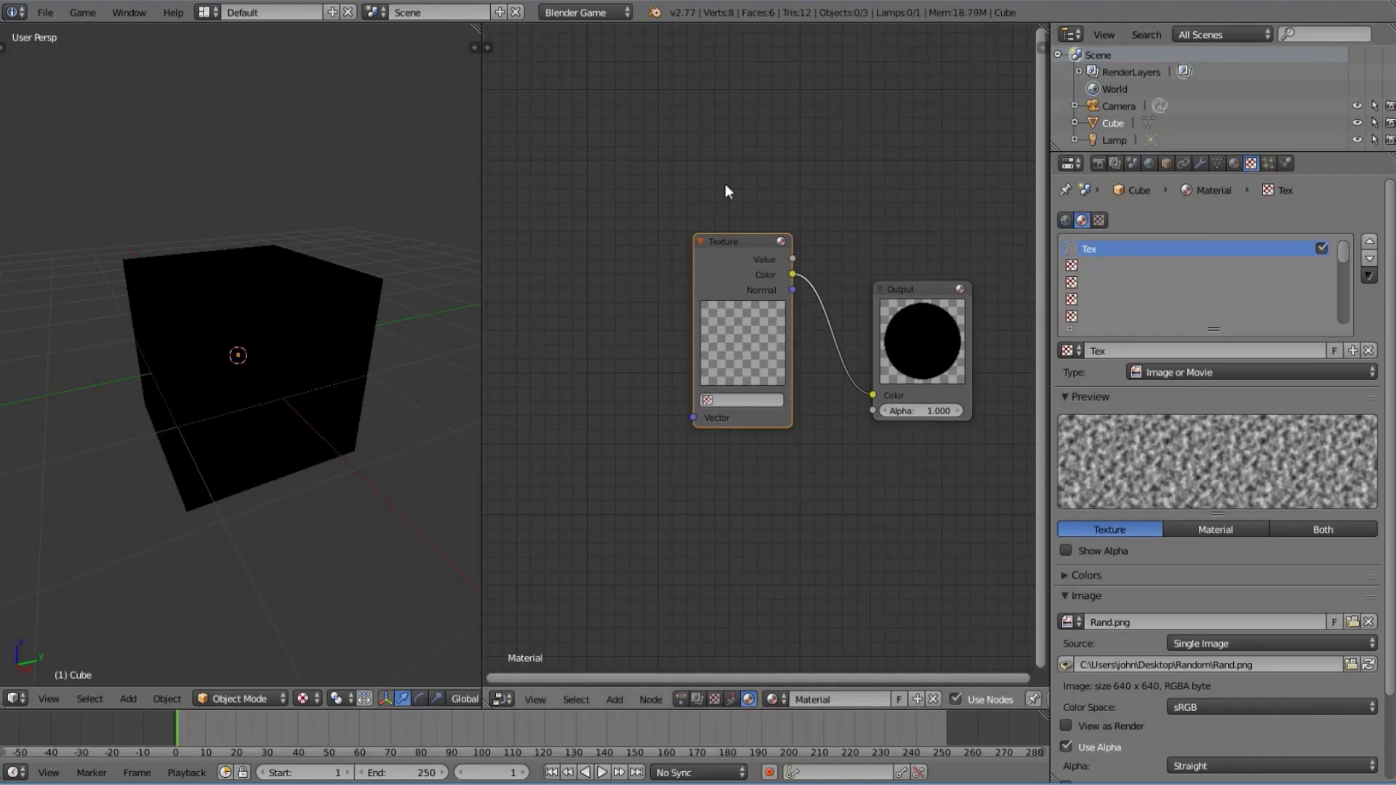
# Assign the Tex texture to the Texture node
pyautogui.click(739, 400)
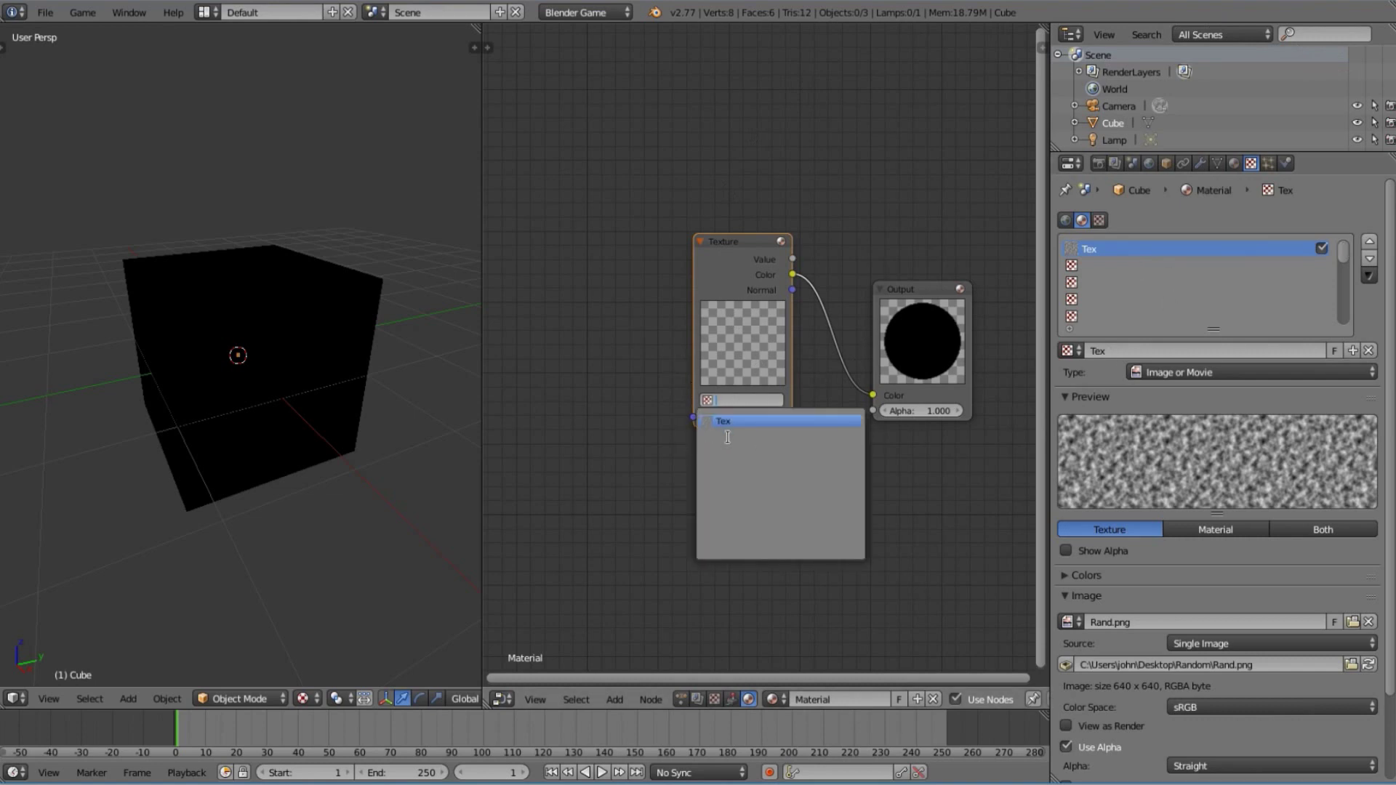
pyautogui.click(737, 422)
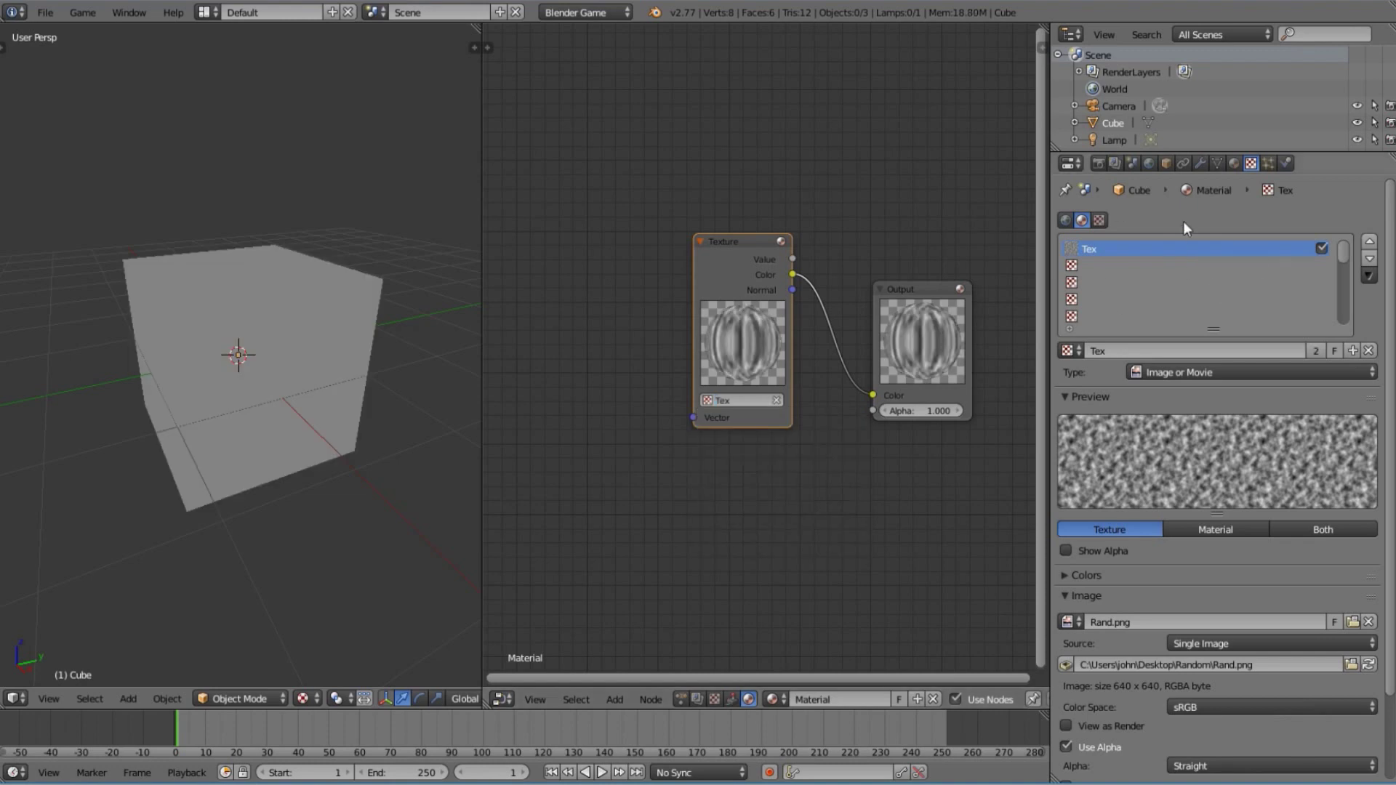
pyautogui.scroll(1, 719, 359)
# Select the cube and examine from several angles how the texture appears on its faces
pyautogui.scroll(-3, 283, 352)
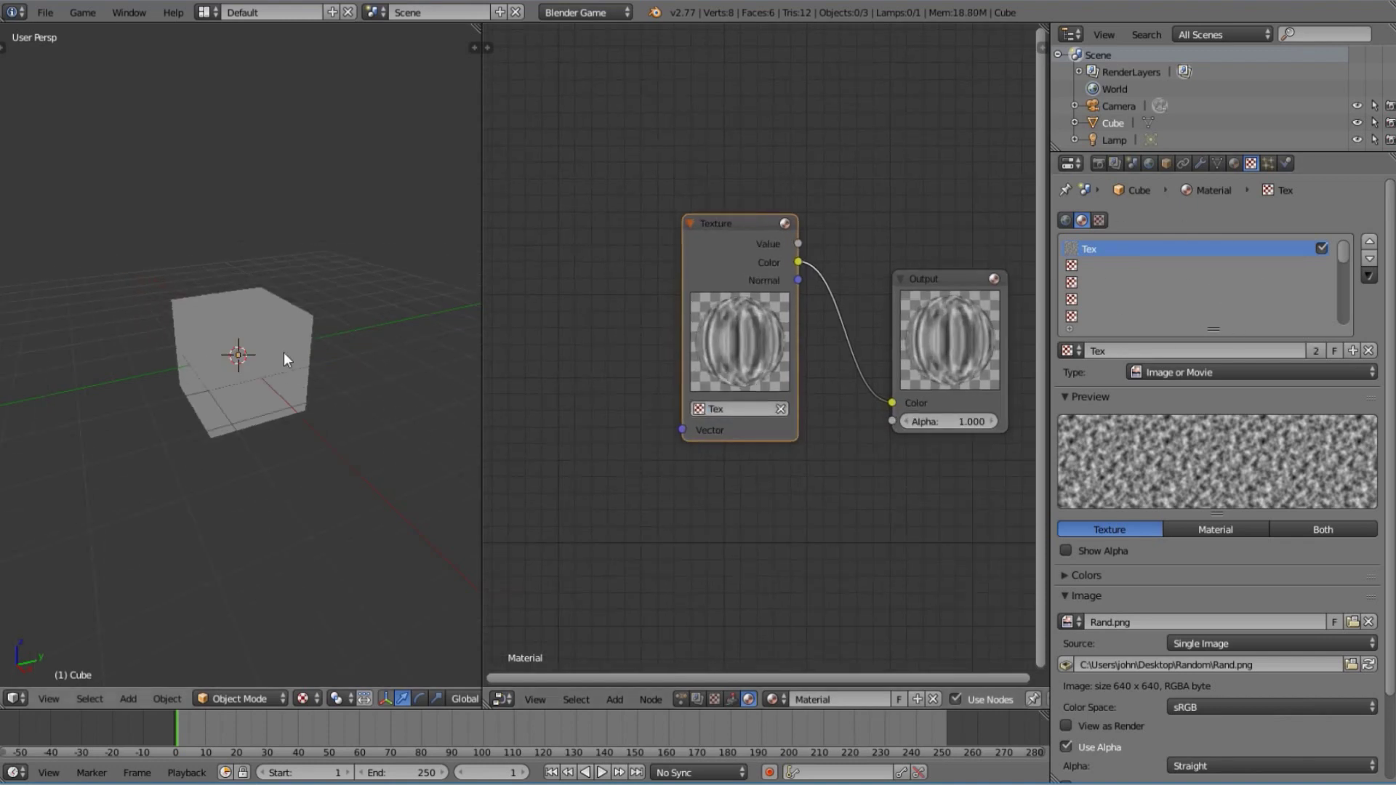
pyautogui.moveTo(284, 352); pyautogui.dragTo(299, 411, button='middle')
pyautogui.scroll(5, 229, 320)
pyautogui.scroll(-5, 291, 356)
pyautogui.rightClick(290, 356)
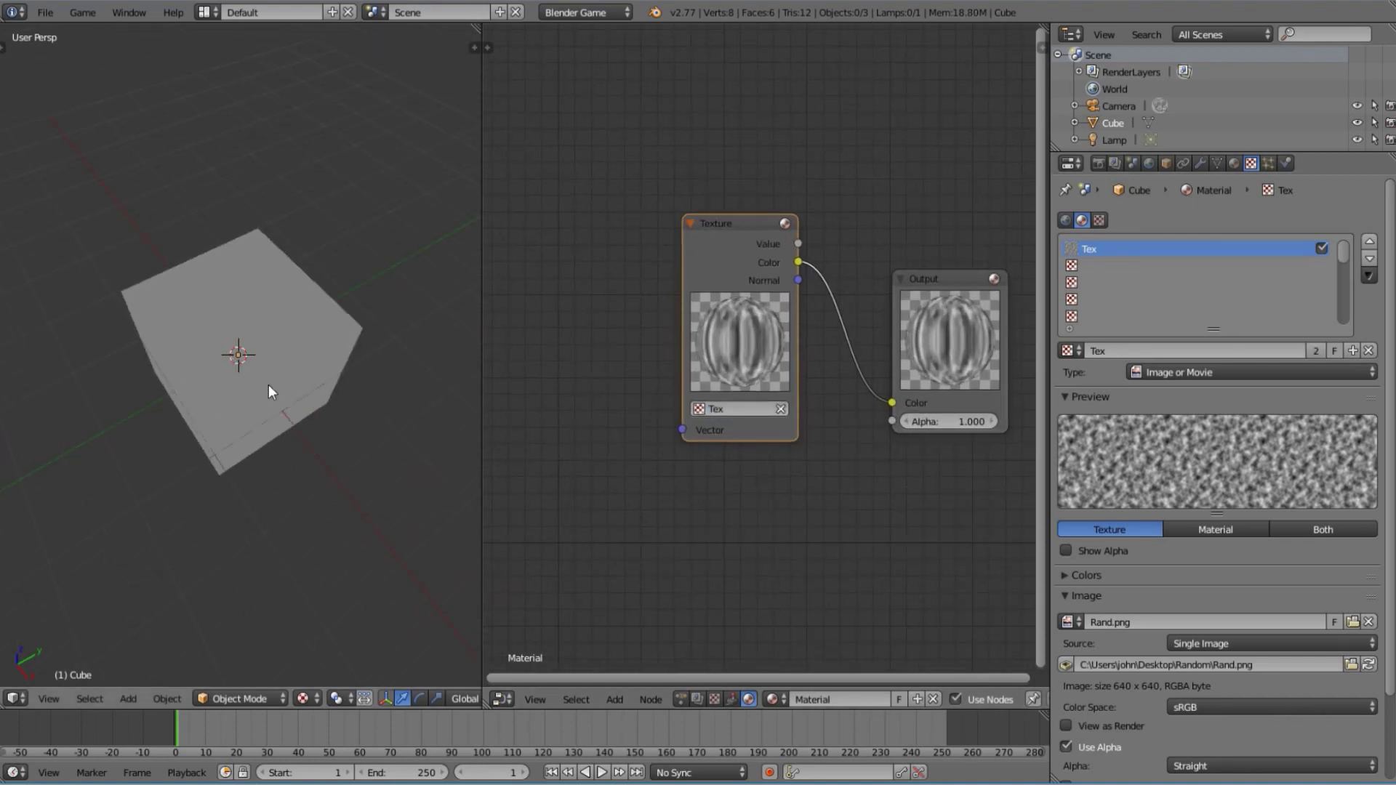
pyautogui.scroll(5, 273, 381)
pyautogui.moveTo(425, 381); pyautogui.dragTo(314, 252, button='middle')
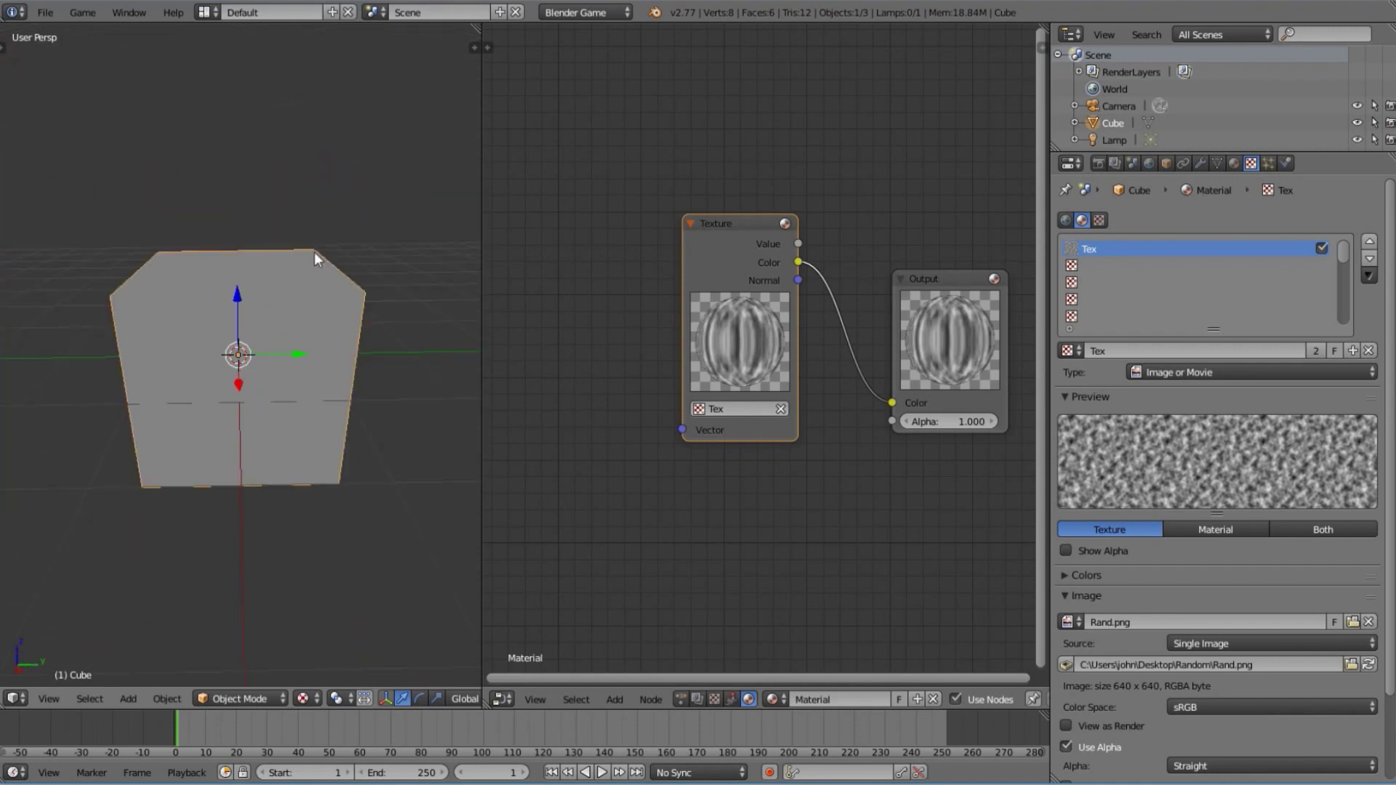
pyautogui.scroll(-2, 760, 384)
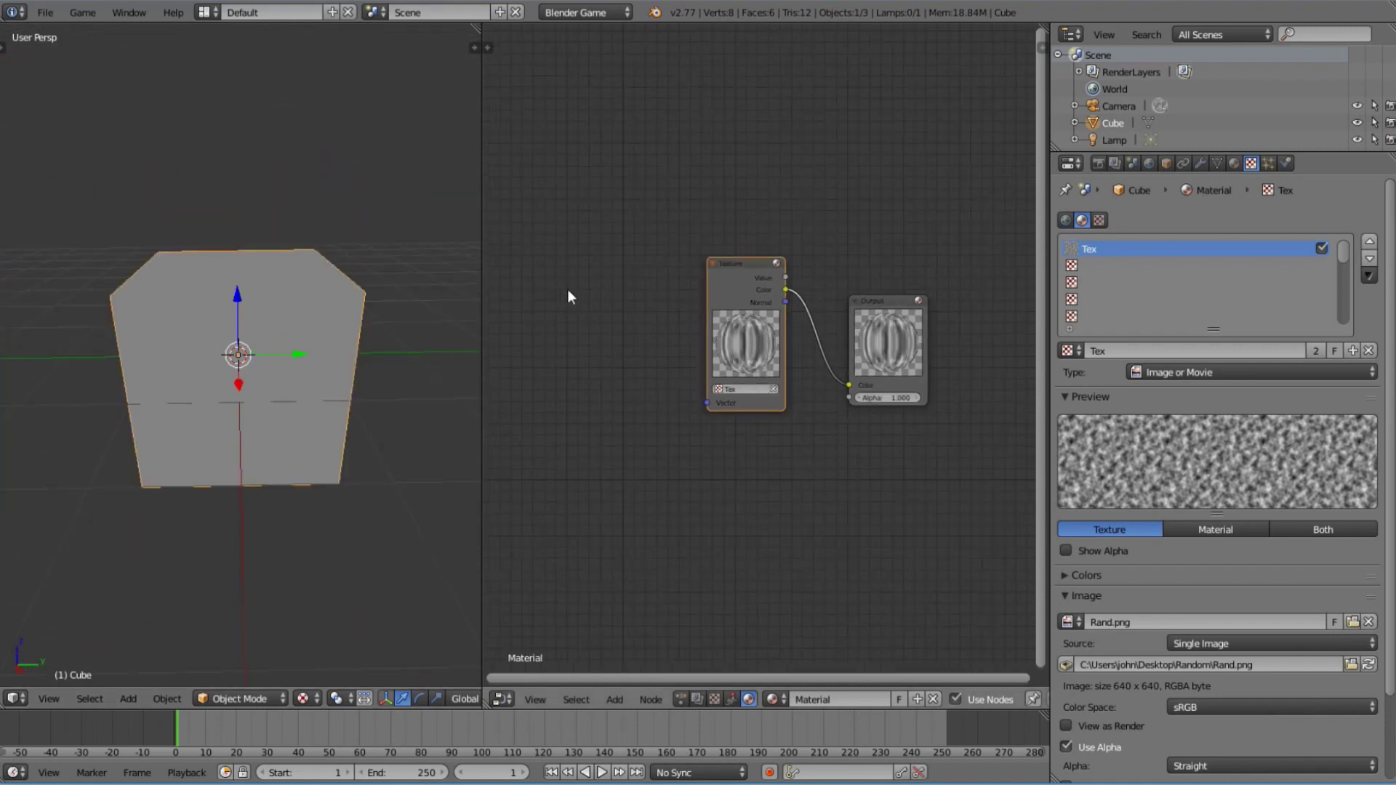
pyautogui.scroll(-3, 249, 350)
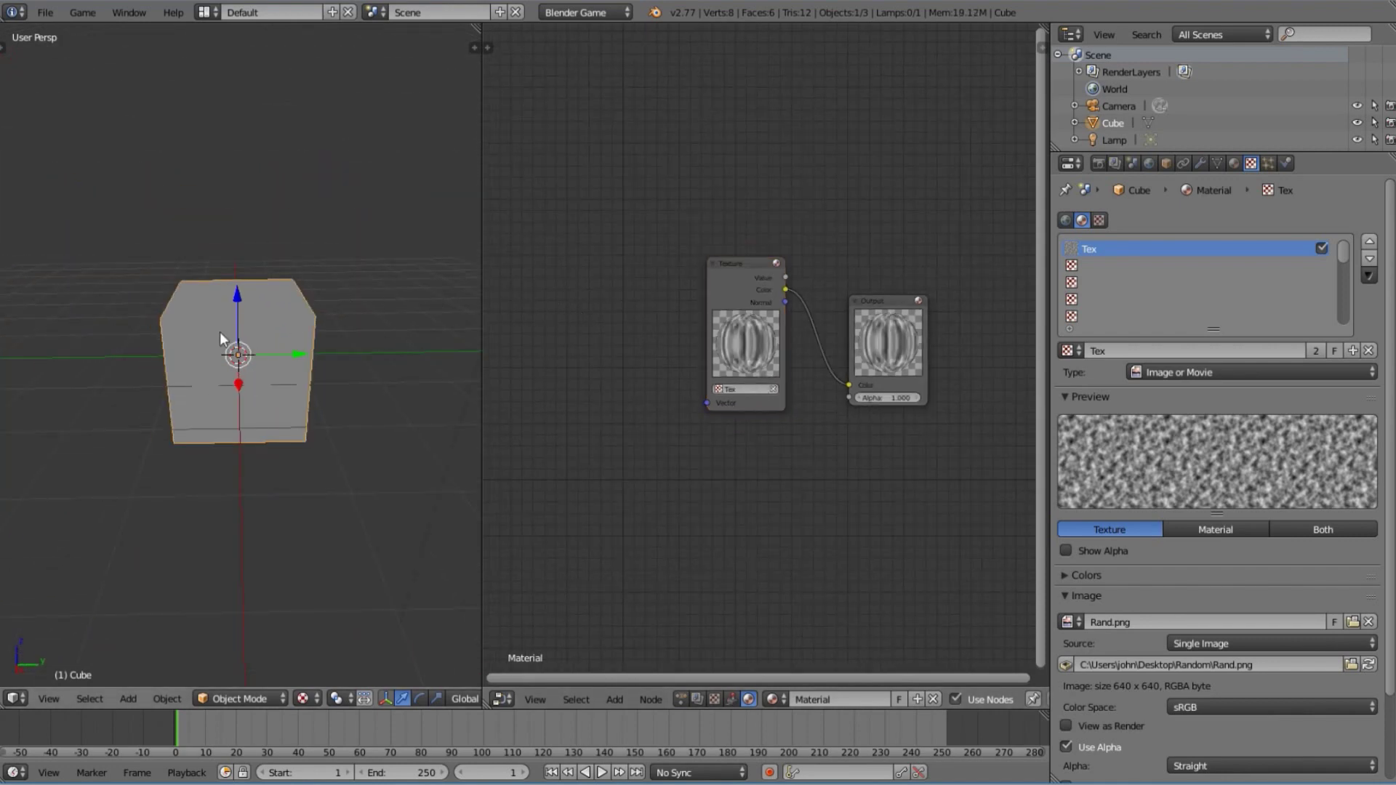
# Add a Geometry node before the Texture node and connect its Global output to the Texture node's Vector input
pyautogui.scroll(5, 219, 332)
pyautogui.scroll(2, 735, 348)
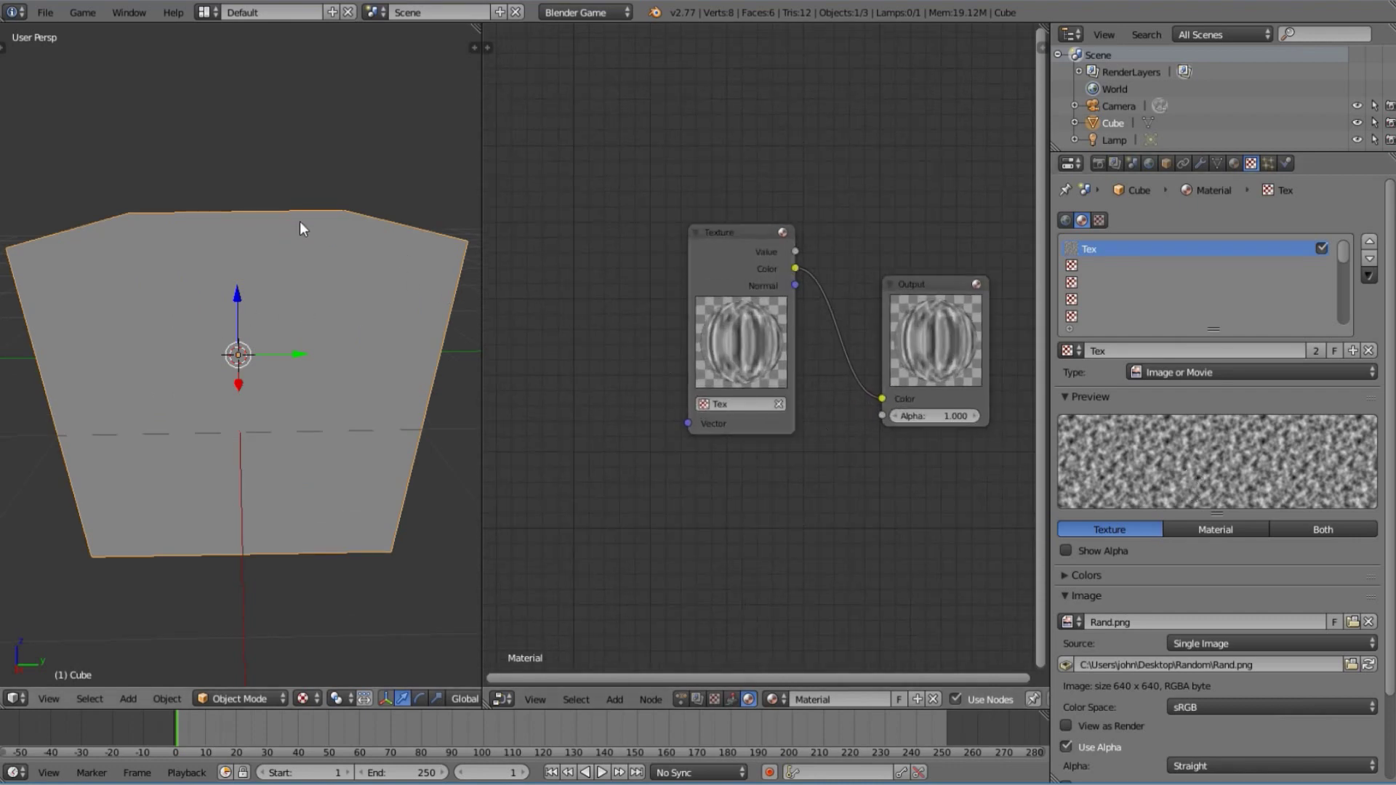
pyautogui.moveTo(299, 221); pyautogui.dragTo(274, 307, button='middle')
pyautogui.scroll(-3, 803, 316)
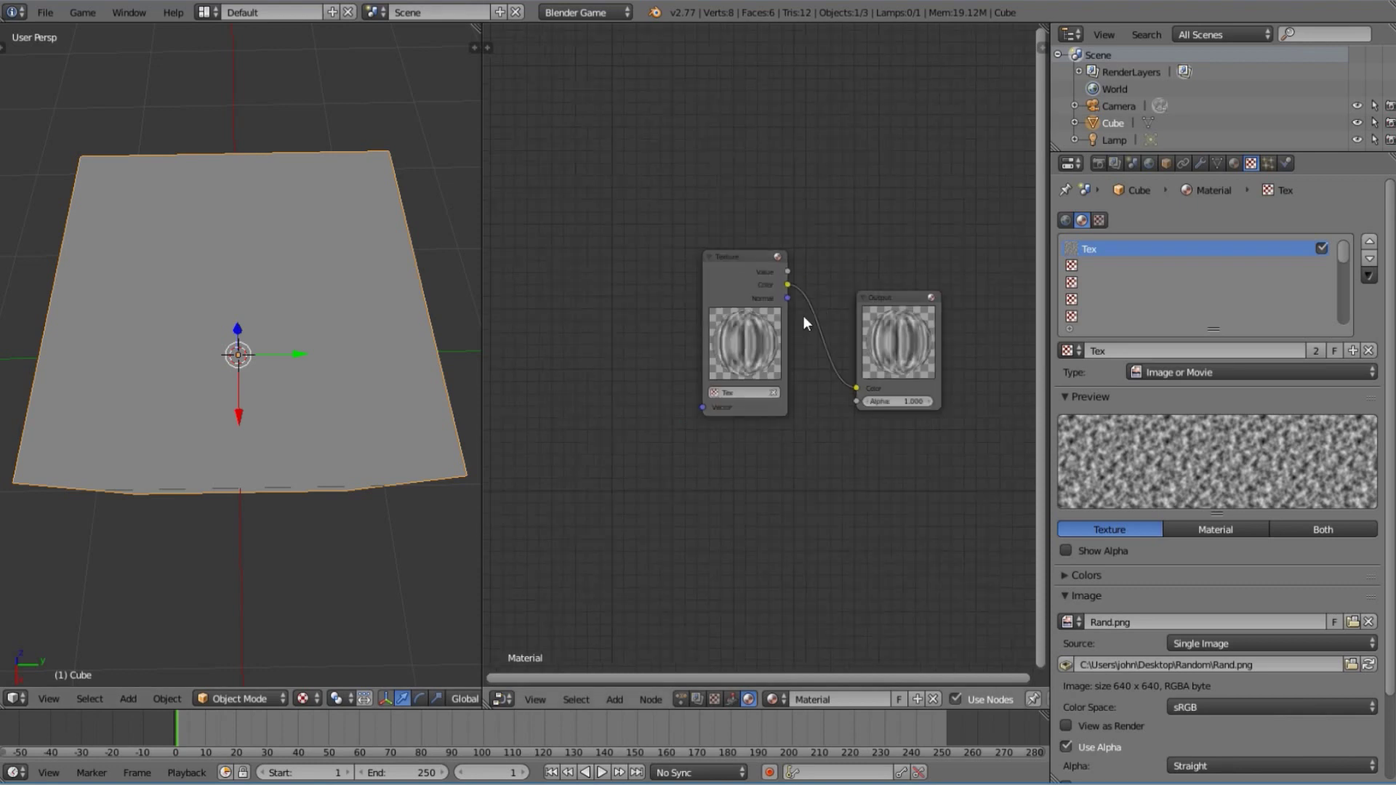
pyautogui.hotkey('shift', 'a')
pyautogui.moveTo(611, 301)
pyautogui.click(691, 405)
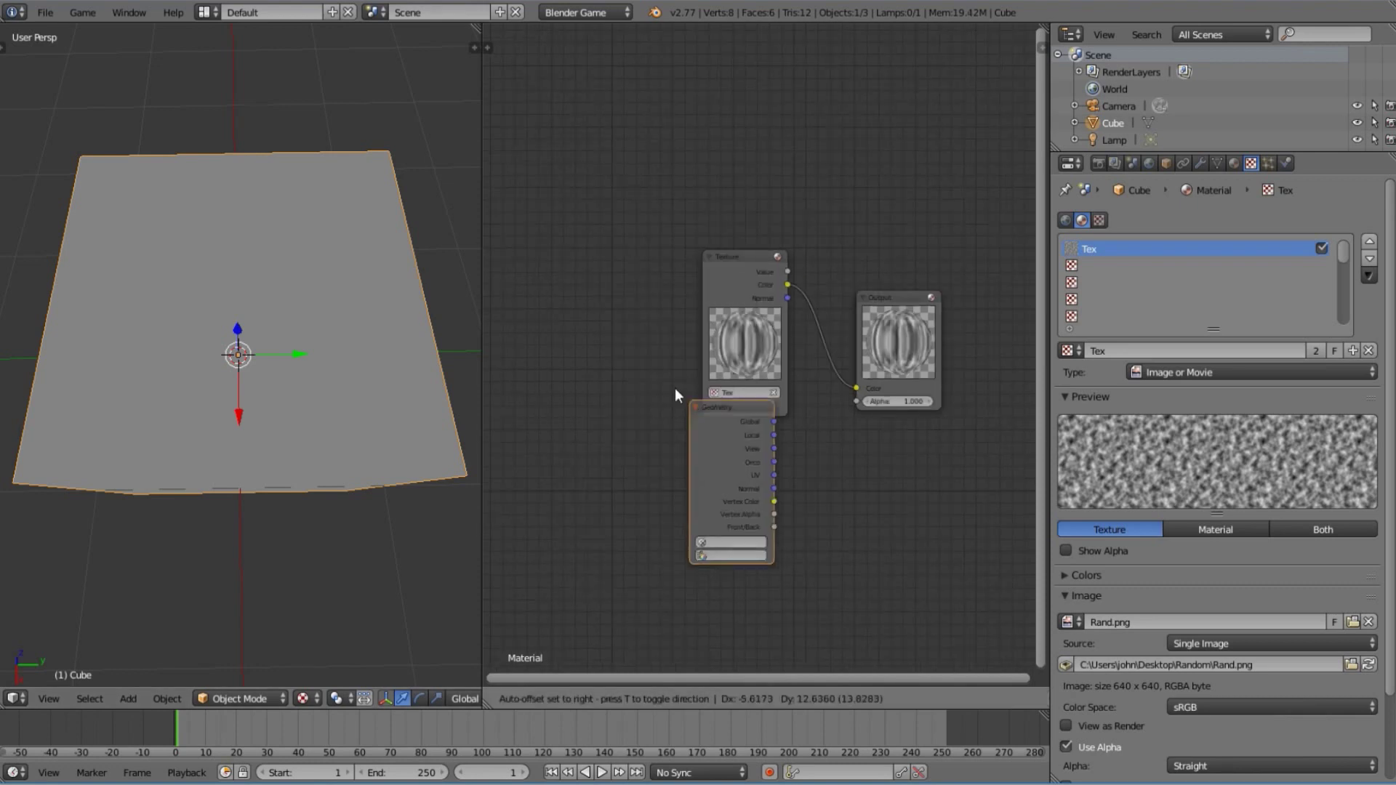
pyautogui.click(520, 407)
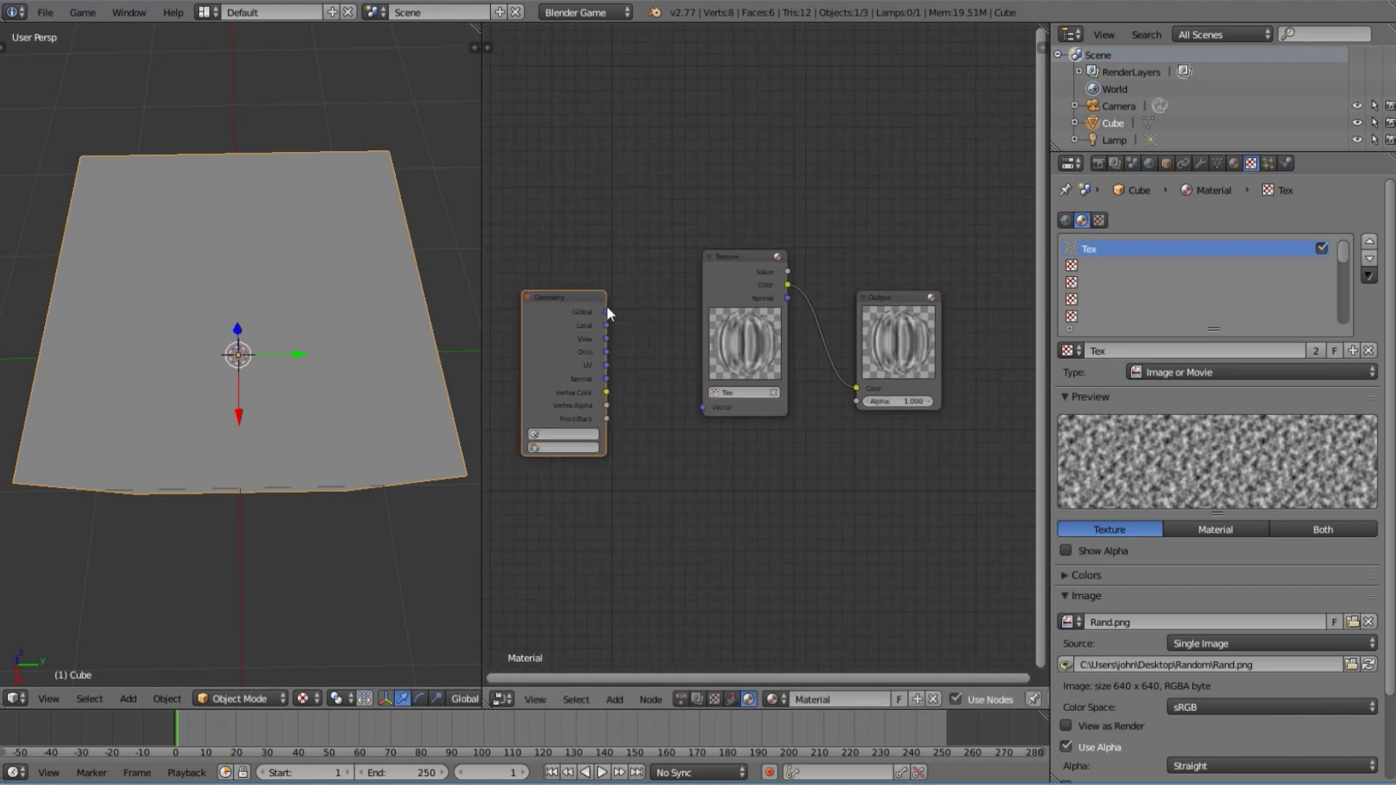
pyautogui.moveTo(606, 312); pyautogui.dragTo(700, 405)
# Examine the globally mapped texture on the cube's top and sides, and delete the Geometry node
pyautogui.scroll(-3, 346, 400)
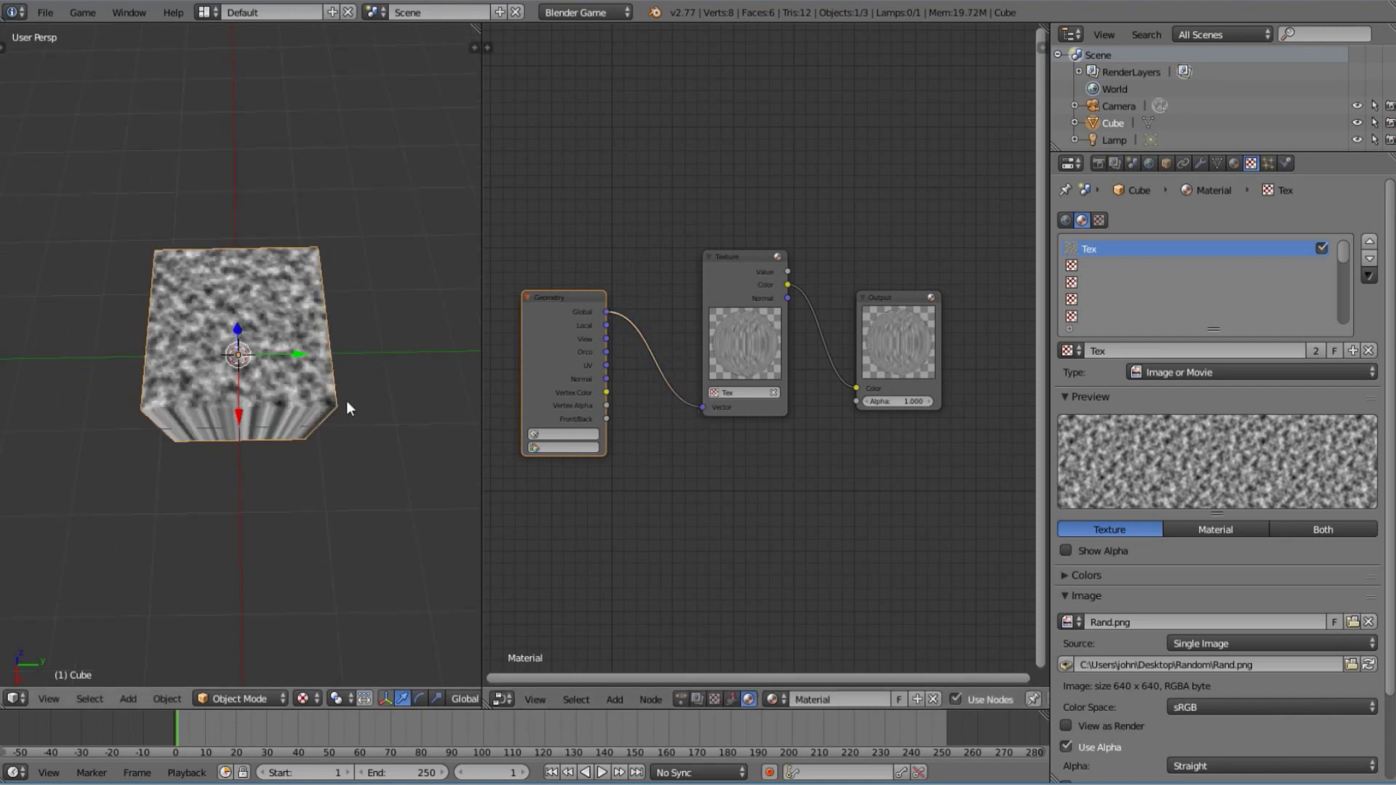
pyautogui.moveTo(346, 409); pyautogui.dragTo(289, 264, button='middle')
pyautogui.scroll(5, 290, 264)
pyautogui.scroll(-4, 262, 214)
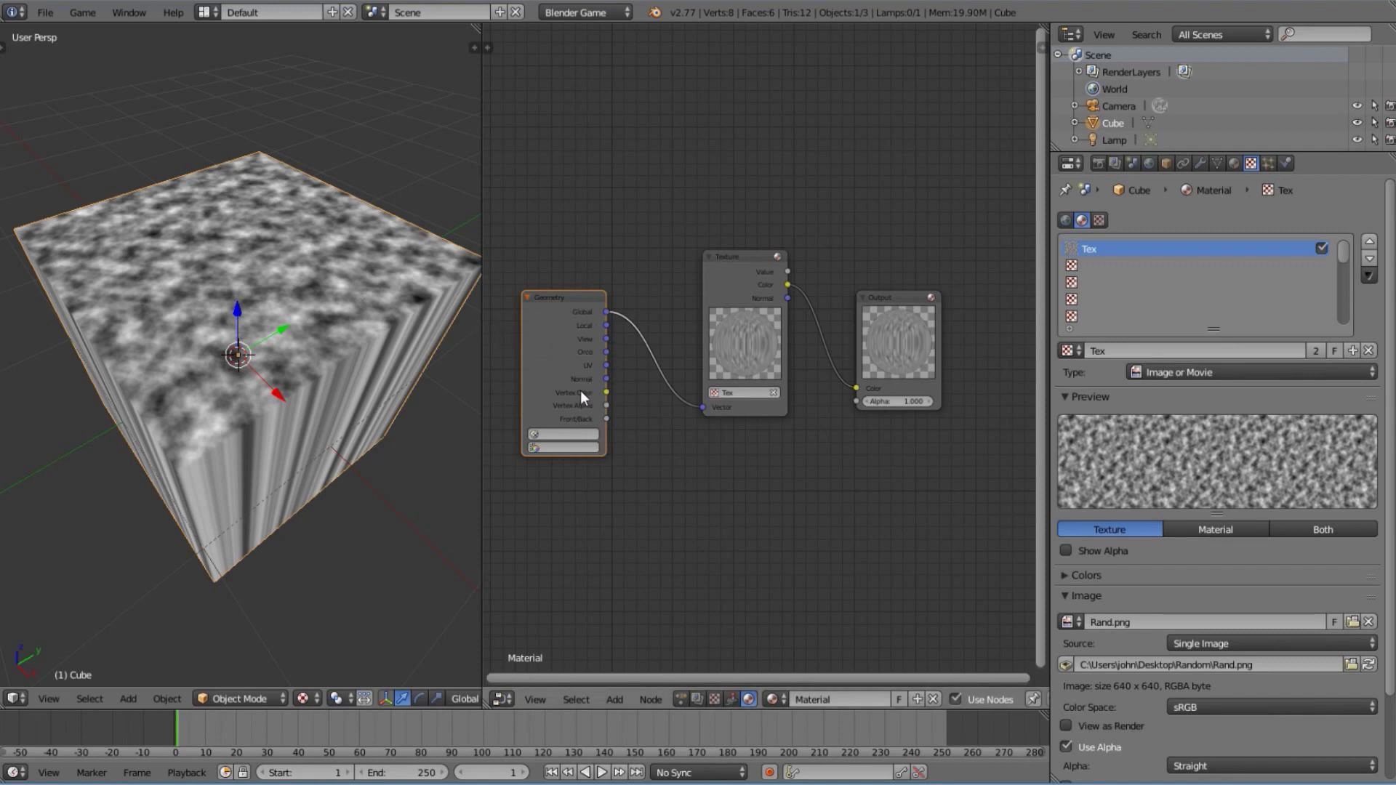
pyautogui.press('x')
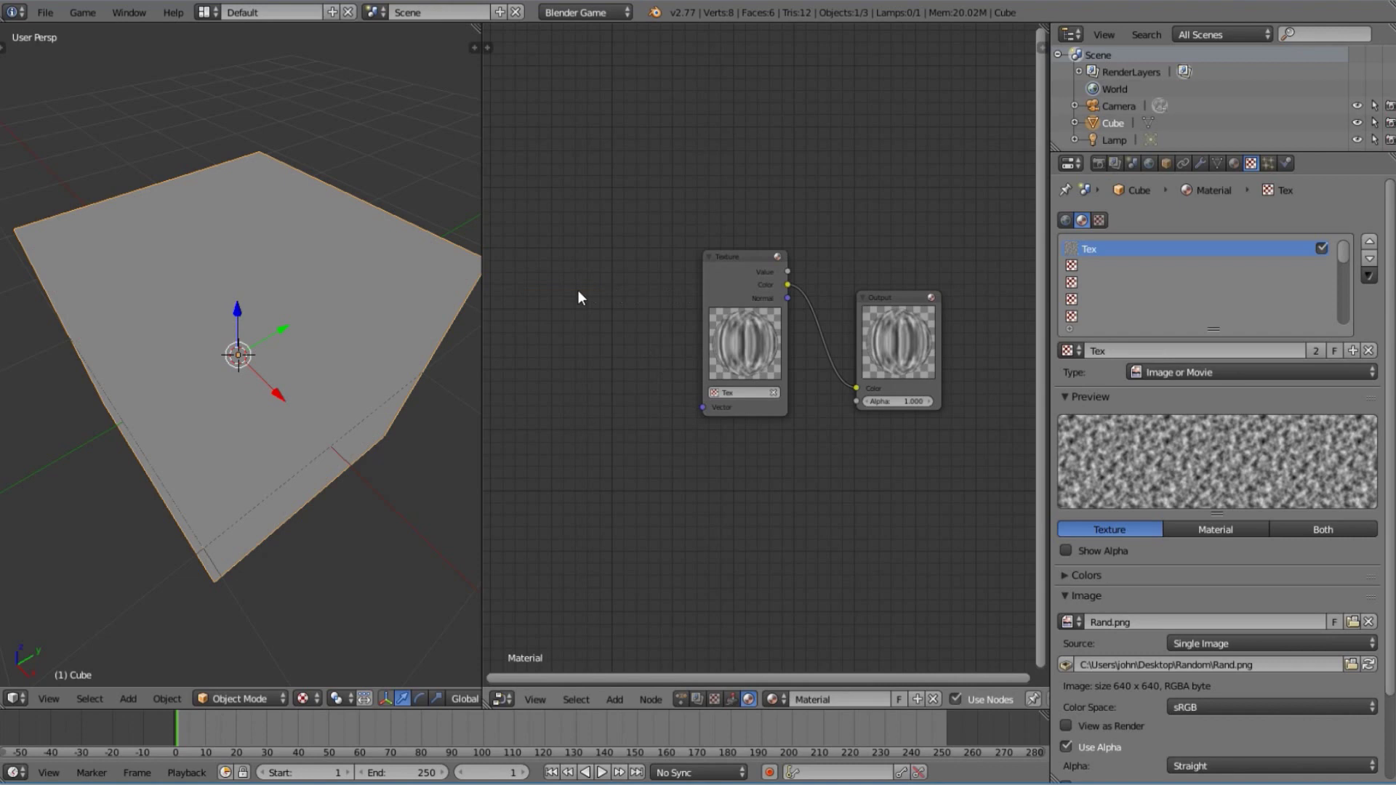
# Add a Value node before the Texture node and connect its Value output to the Texture node's Vector input
pyautogui.hotkey('shift', 'a')
pyautogui.moveTo(578, 291)
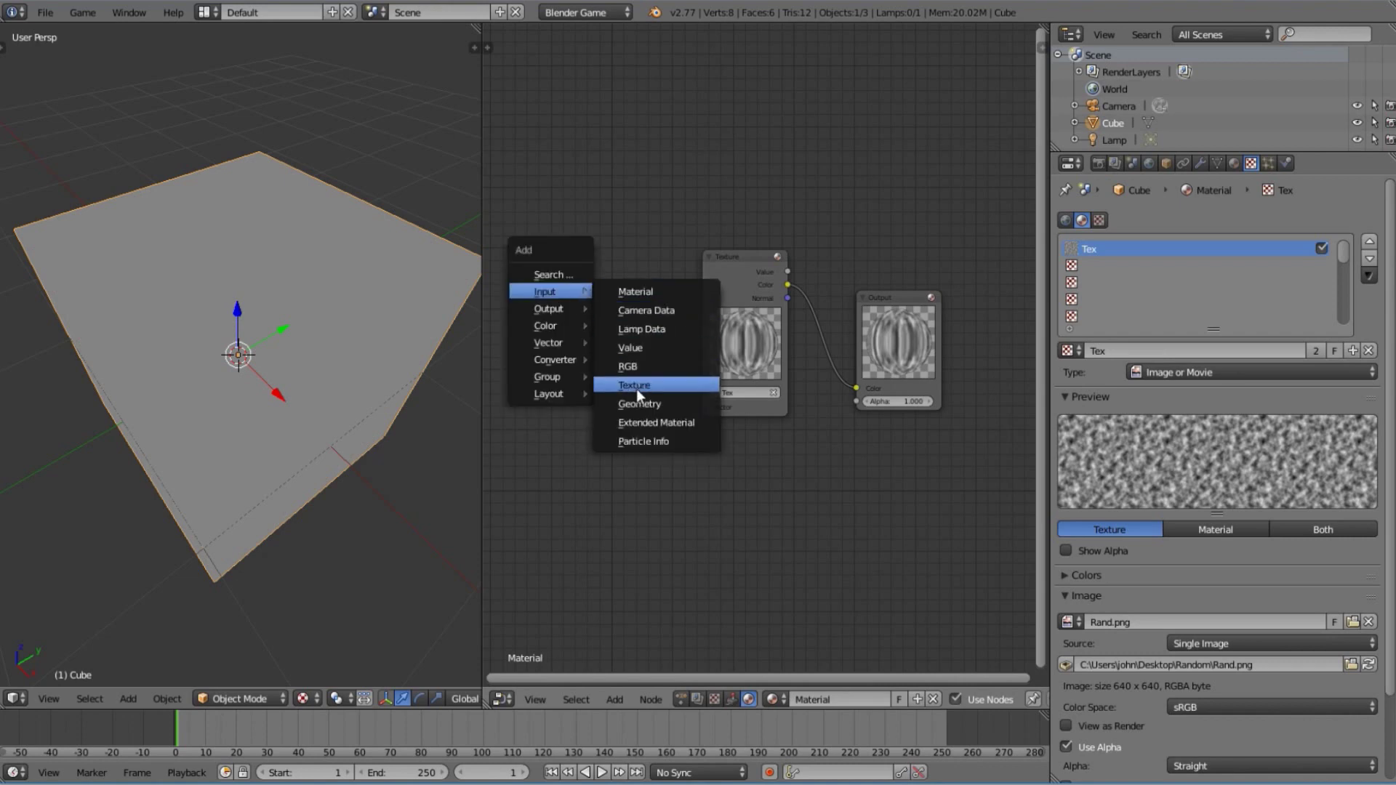
pyautogui.click(640, 352)
pyautogui.click(624, 391)
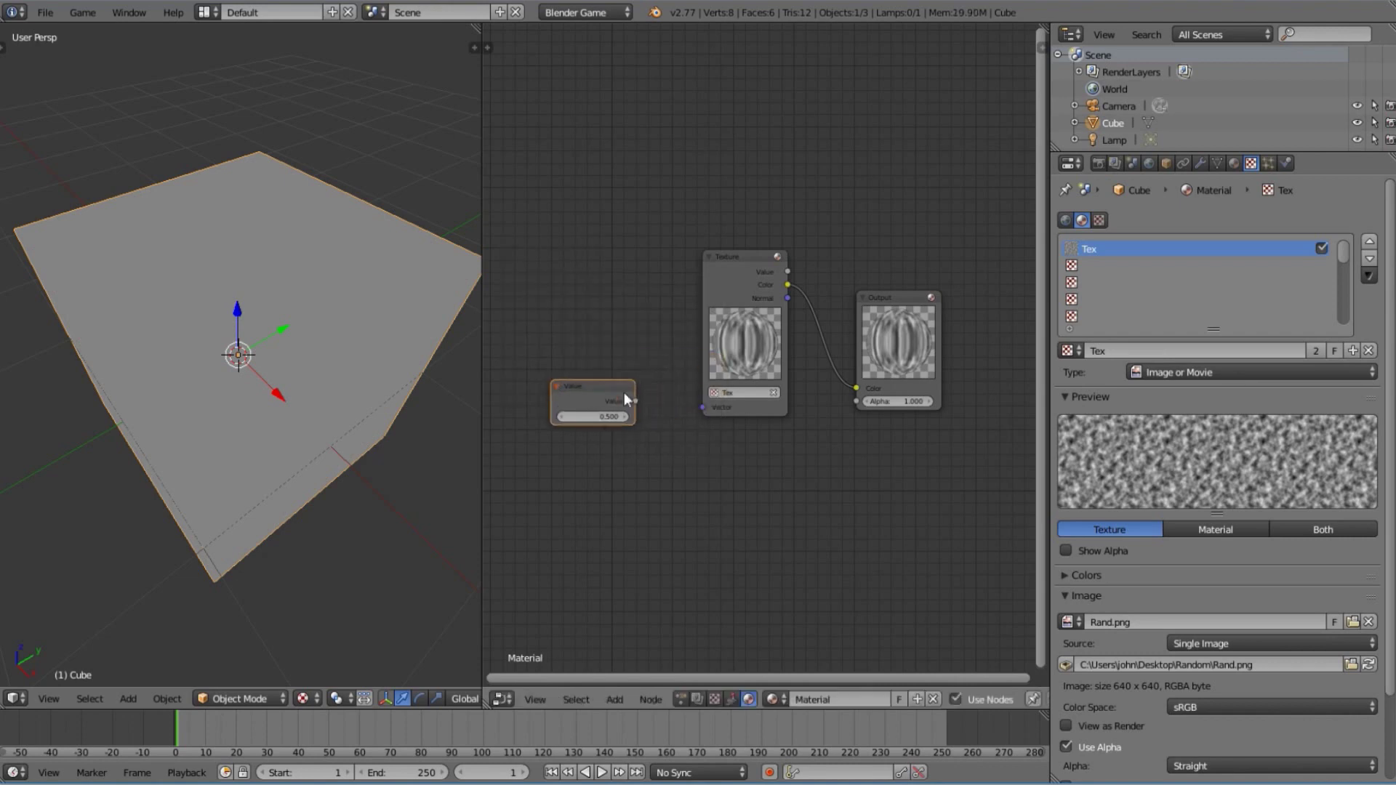
pyautogui.moveTo(637, 398); pyautogui.dragTo(714, 411)
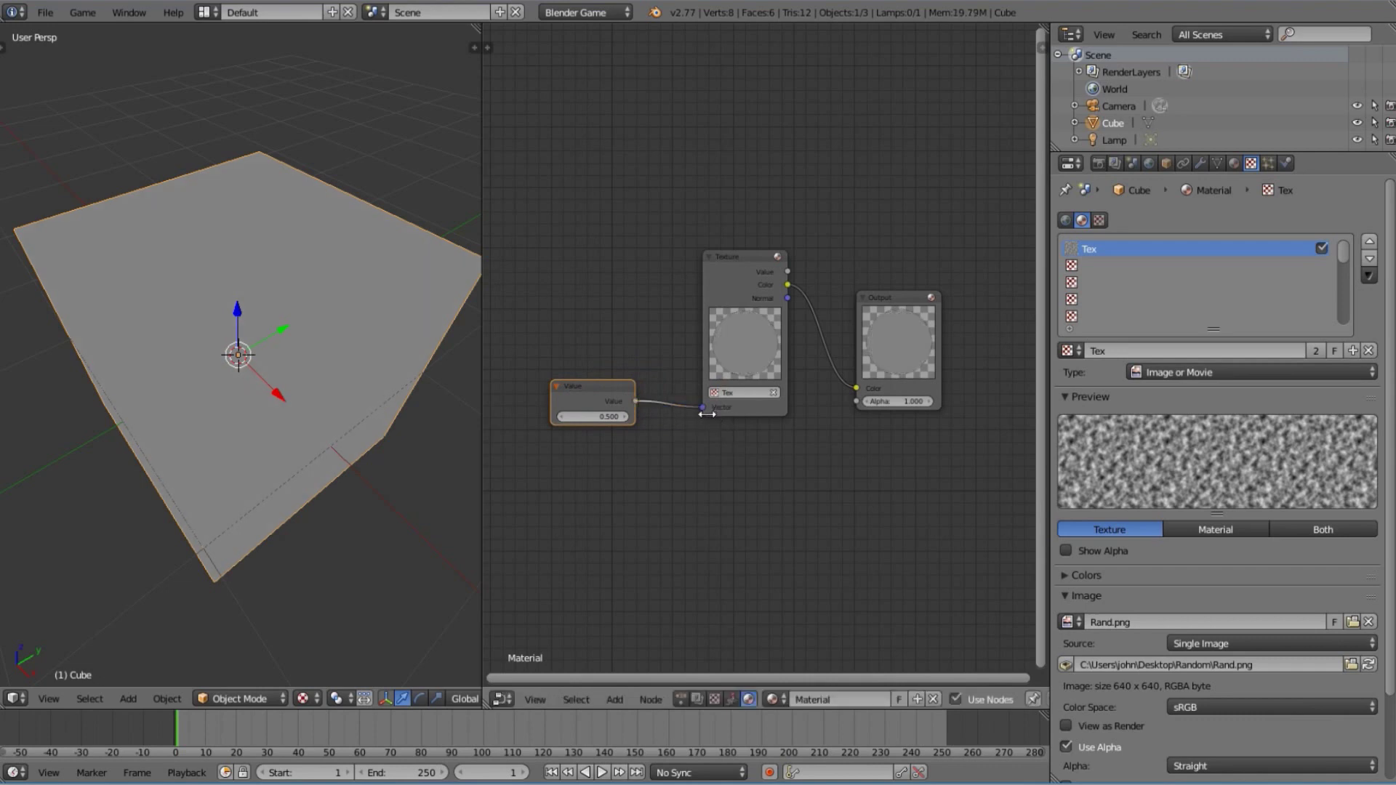
# Try adjusting the Value node's number, and shift the node slightly away from the Texture node
pyautogui.scroll(1, 590, 458)
pyautogui.moveTo(585, 435); pyautogui.dragTo(859, 435)
pyautogui.press('Escape')
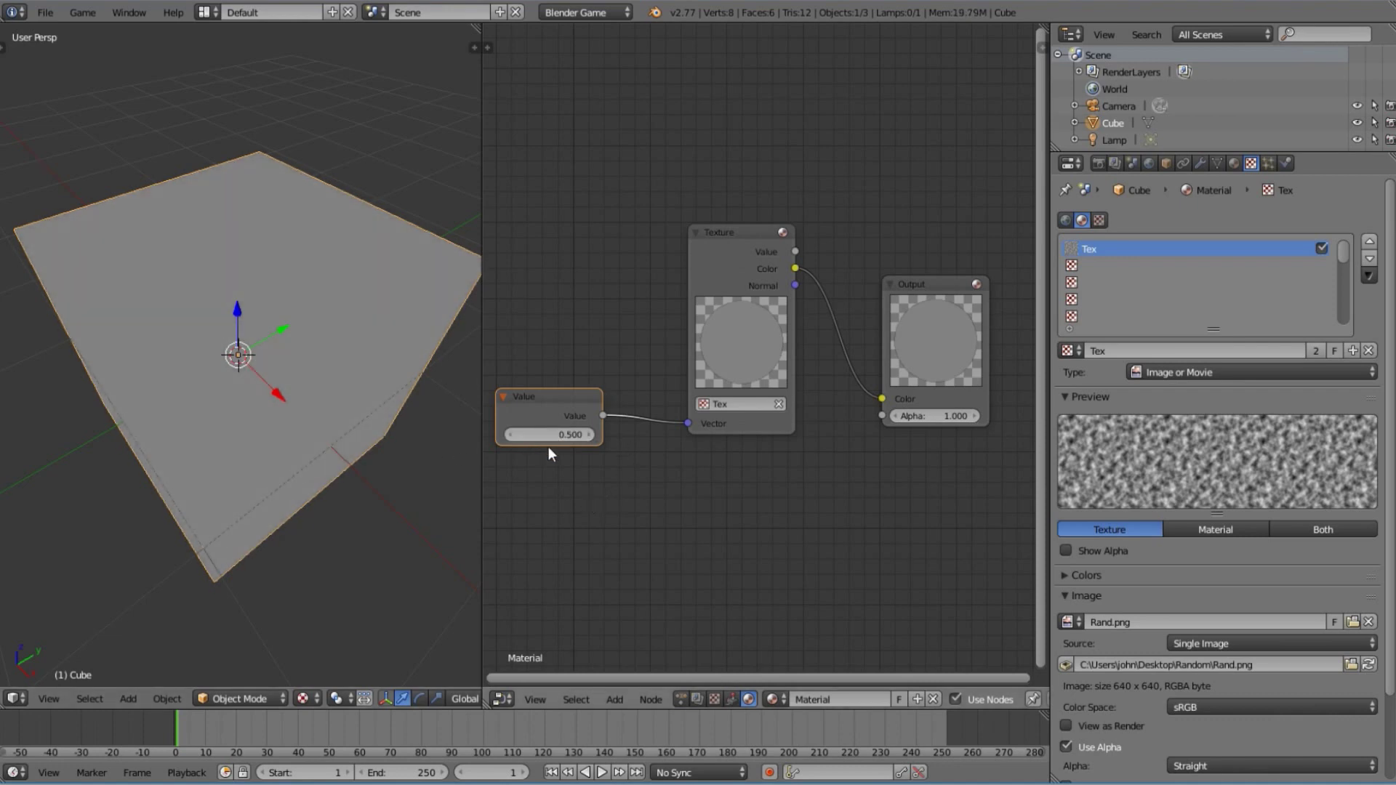
pyautogui.moveTo(643, 464); pyautogui.dragTo(795, 505, button='middle')
pyautogui.rightClick(691, 476)
pyautogui.press('Escape')
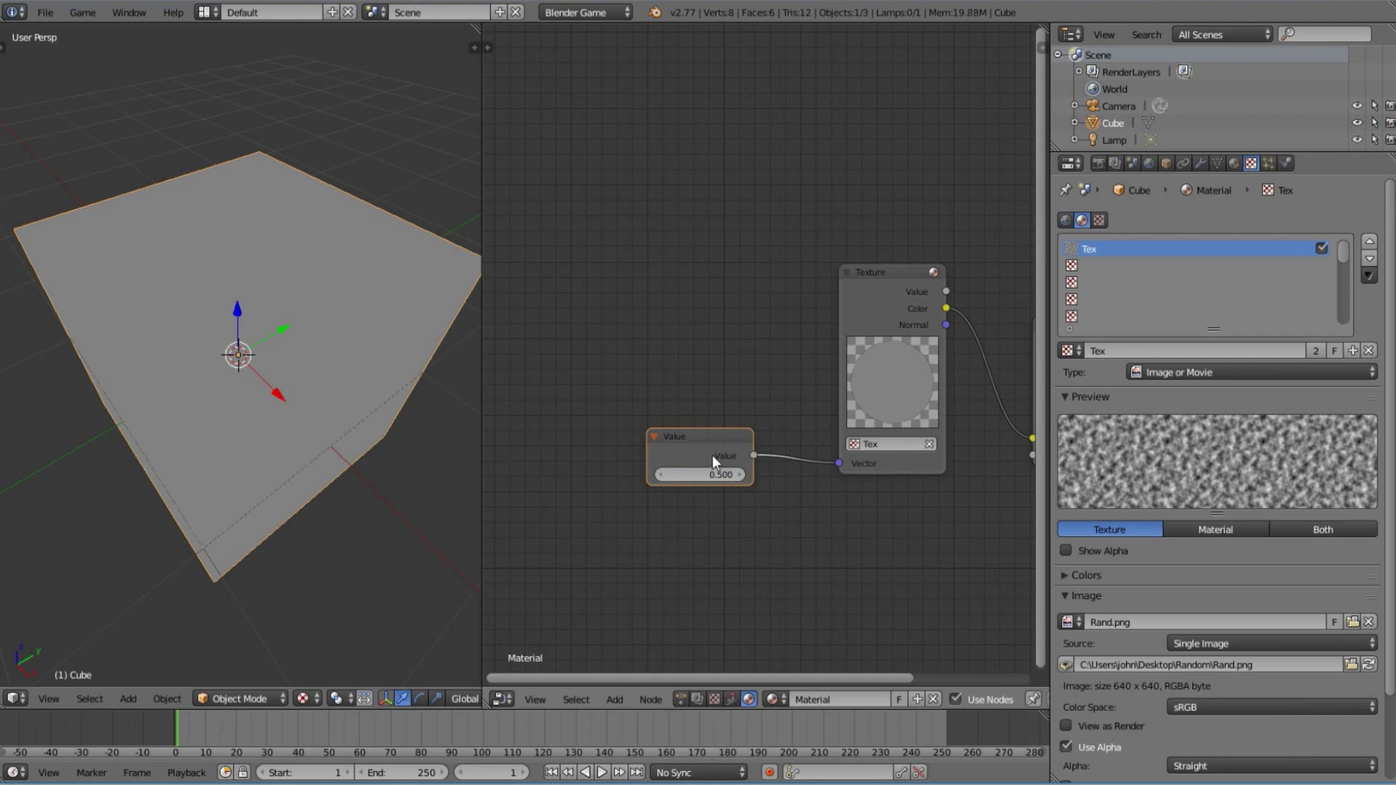
pyautogui.moveTo(712, 455); pyautogui.dragTo(687, 434)
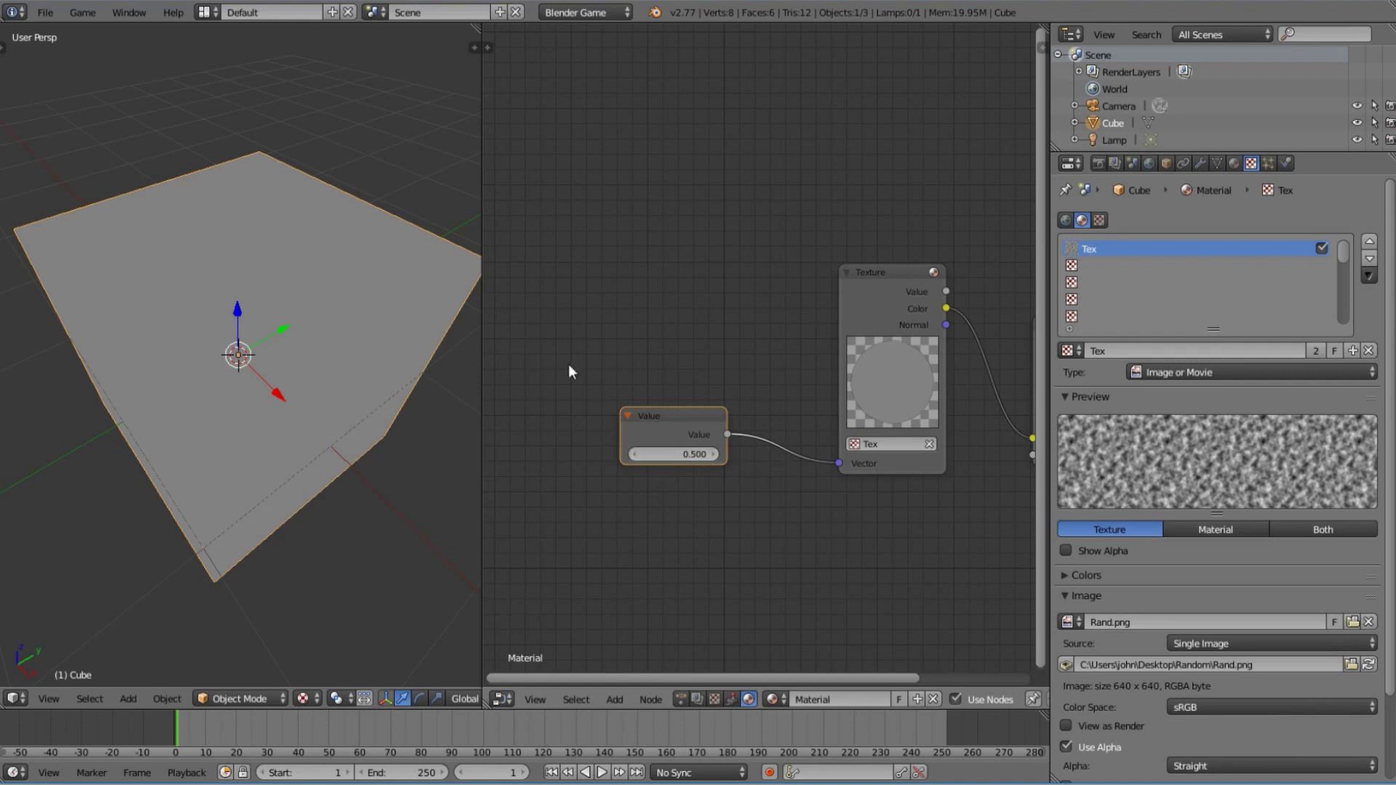
# Add a Geometry node below the Value node, link its Global output to the Texture node's Vector input, and inspect the cube
pyautogui.scroll(-4, 374, 395)
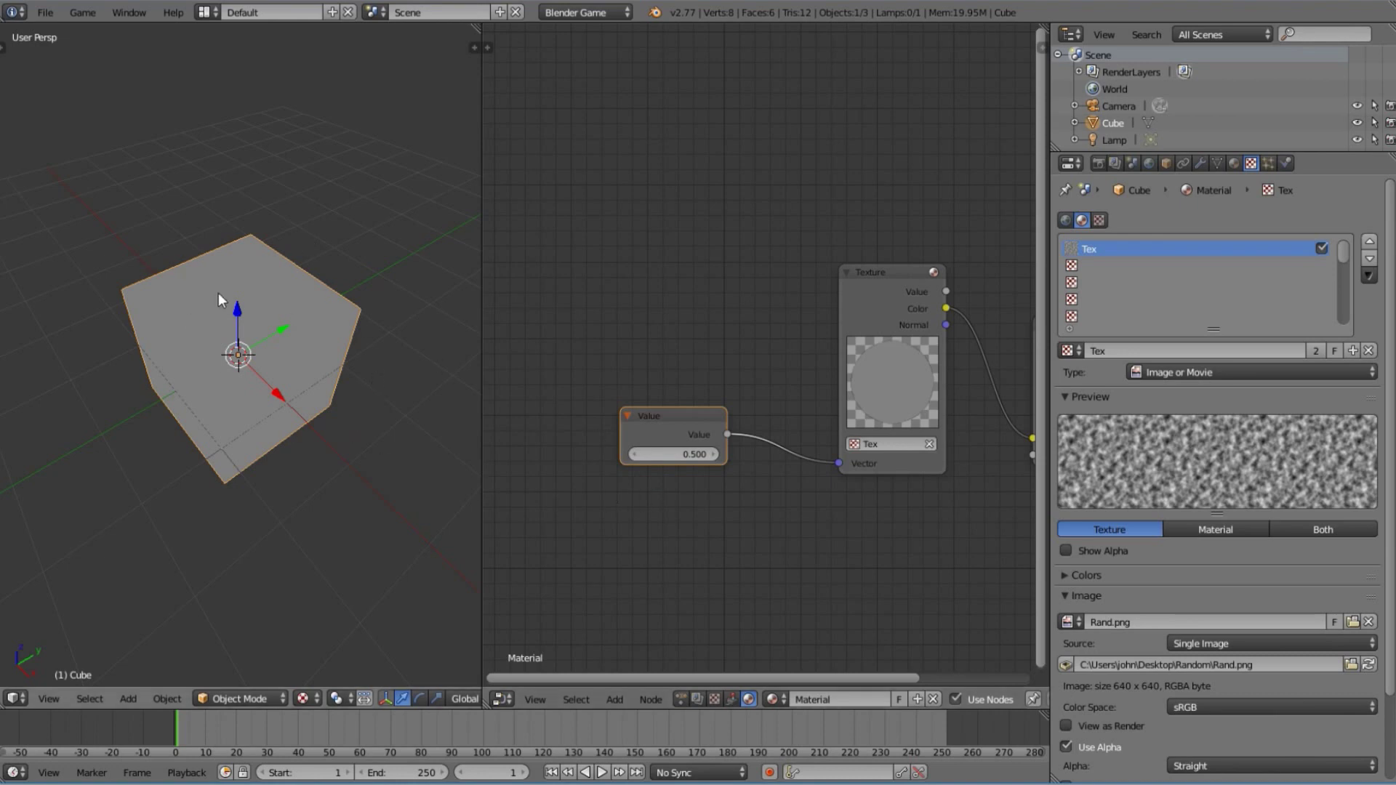
pyautogui.scroll(-2, 794, 456)
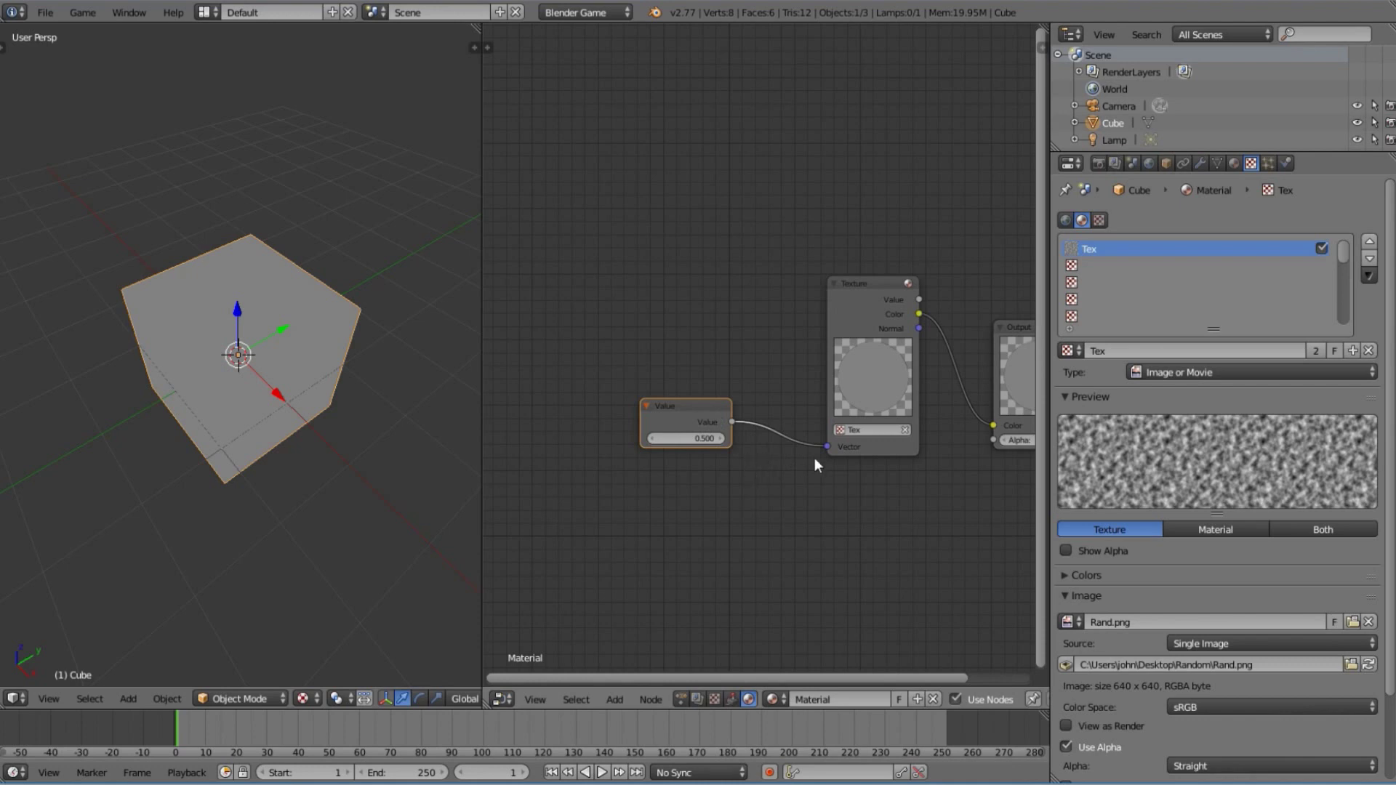
pyautogui.moveTo(921, 438); pyautogui.dragTo(771, 365, button='middle')
pyautogui.hotkey('shift', 'a')
pyautogui.moveTo(646, 268)
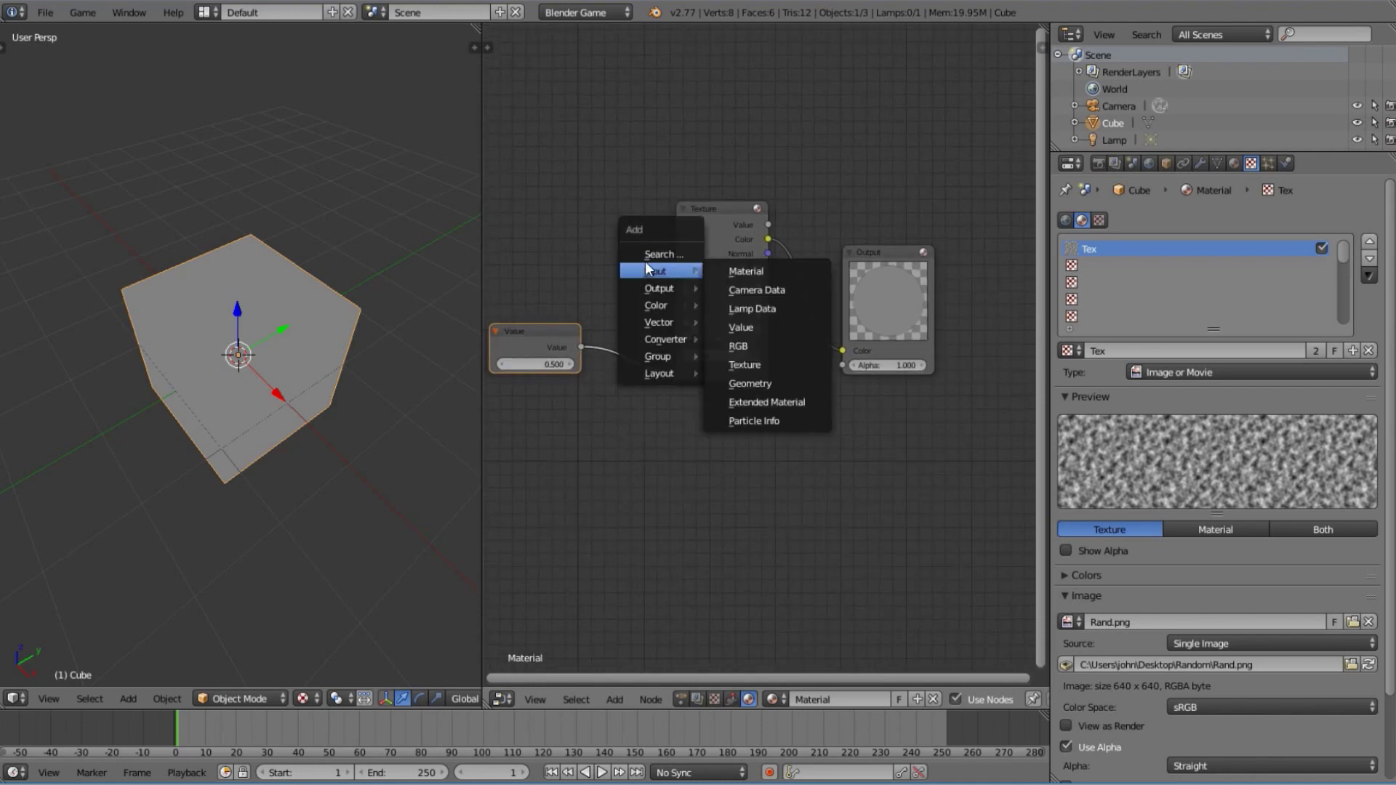
pyautogui.click(763, 384)
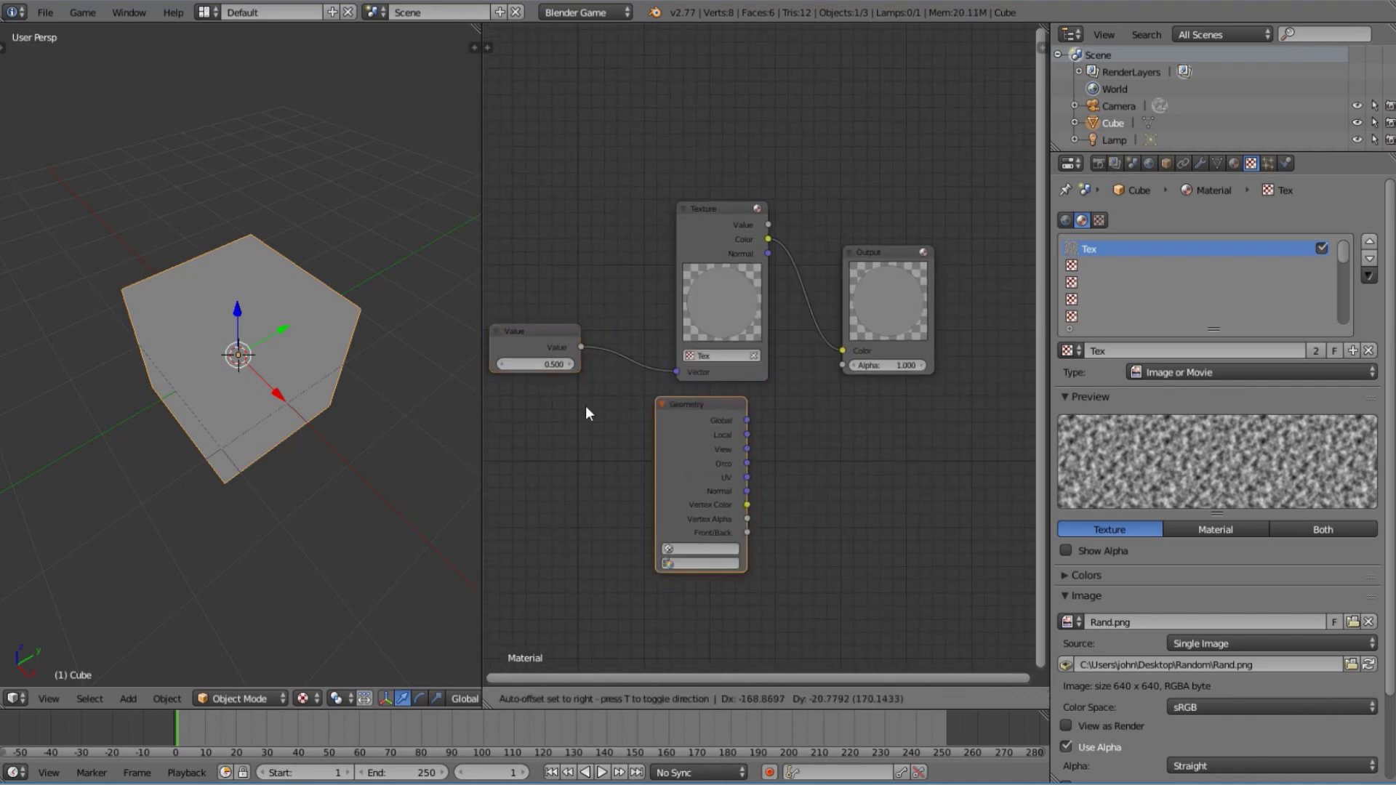
pyautogui.click(492, 410)
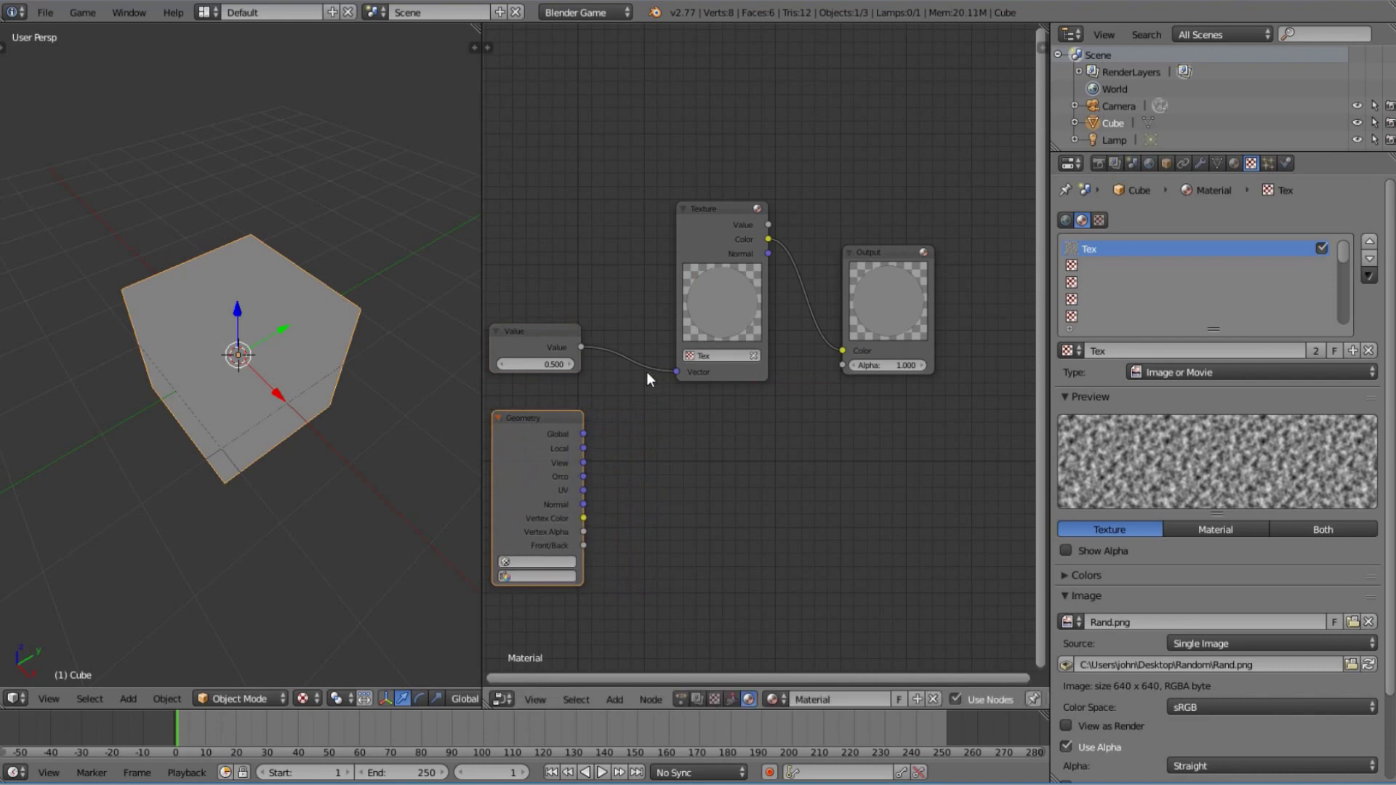
pyautogui.moveTo(583, 434); pyautogui.dragTo(677, 372)
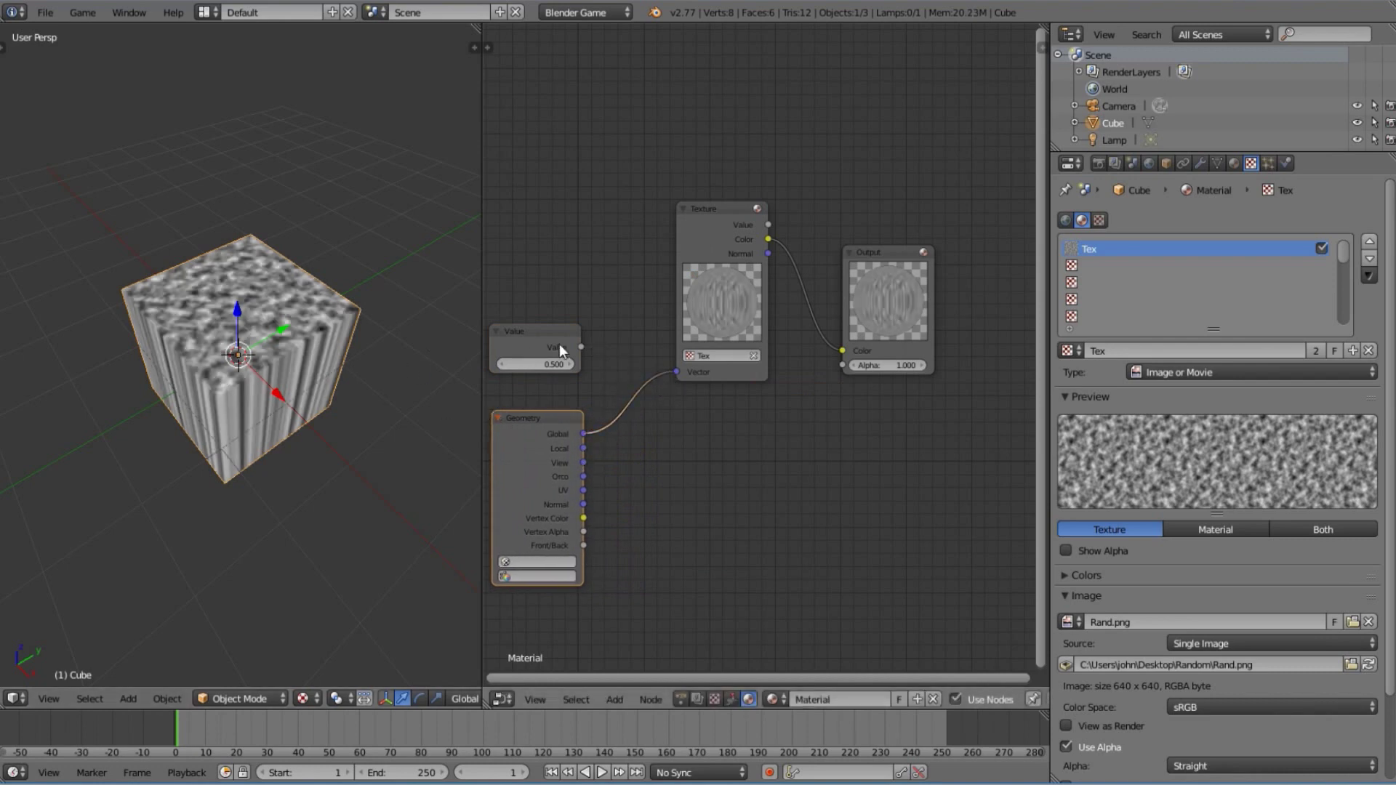
pyautogui.scroll(4, 152, 318)
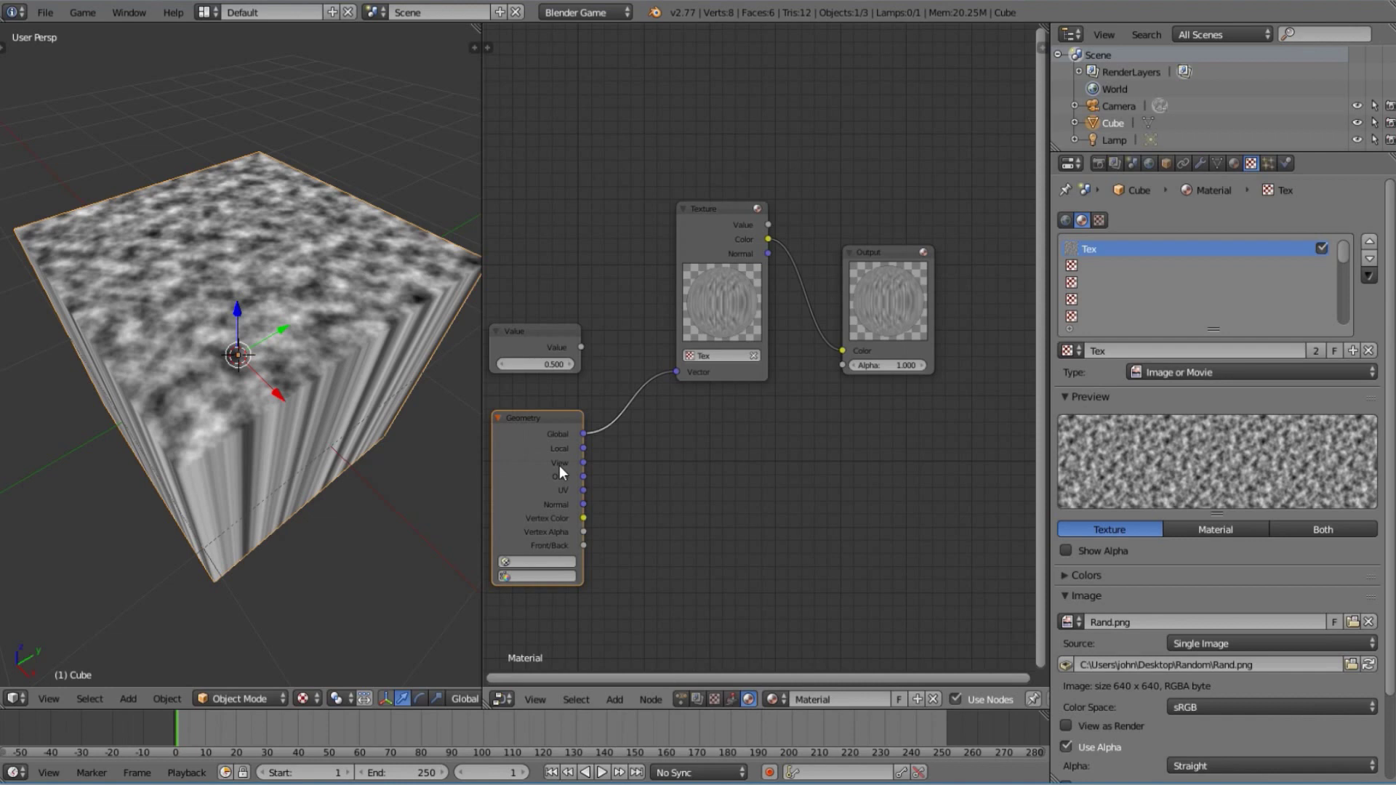
# Delete the Geometry node and move the Value node farther from the Texture node to free up space
pyautogui.press('x')
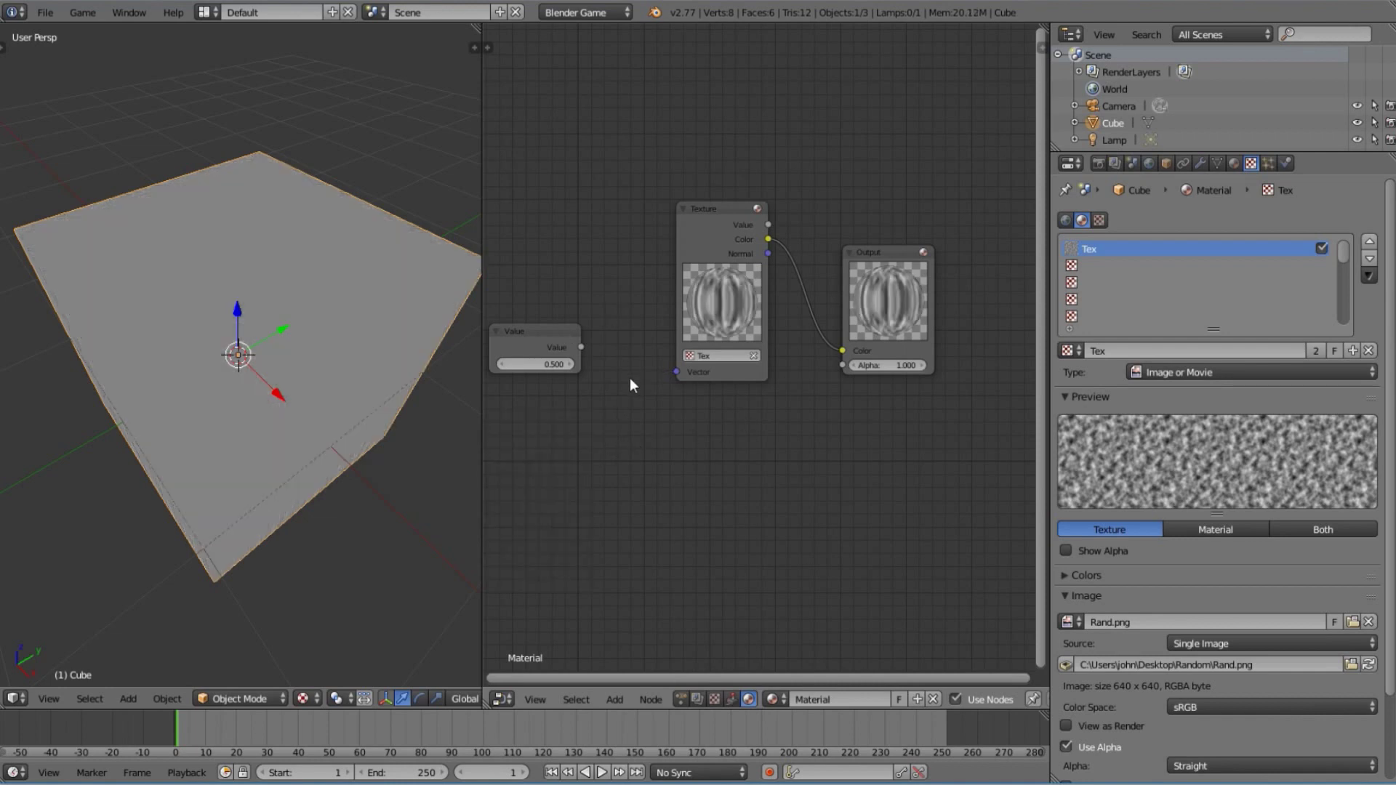
pyautogui.moveTo(504, 326); pyautogui.dragTo(675, 342, button='middle')
pyautogui.moveTo(685, 360); pyautogui.dragTo(551, 349)
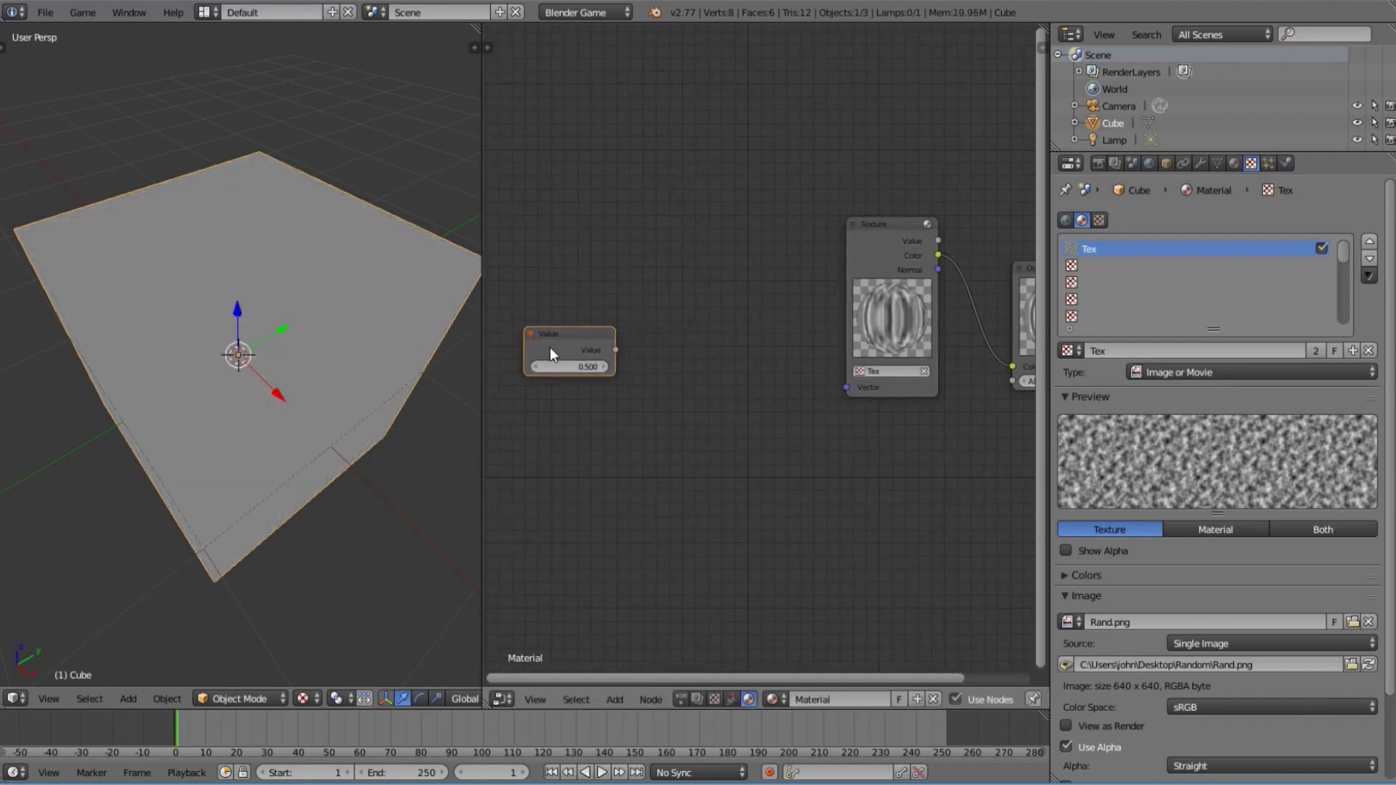
pyautogui.click(829, 430)
pyautogui.moveTo(653, 408); pyautogui.dragTo(640, 341, button='middle')
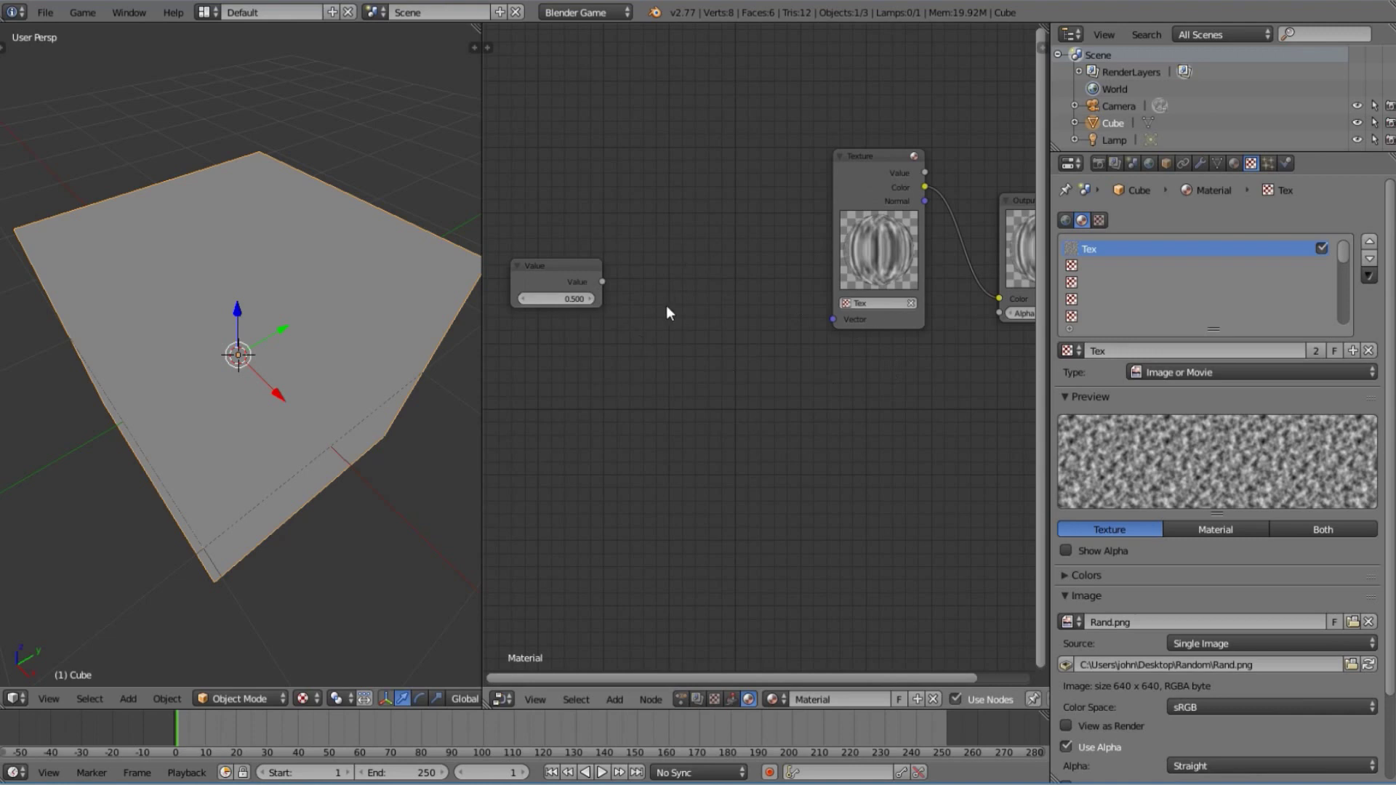
# Add a Vector Transform node directly below the Value node
pyautogui.hotkey('shift', 'a')
pyautogui.moveTo(653, 290)
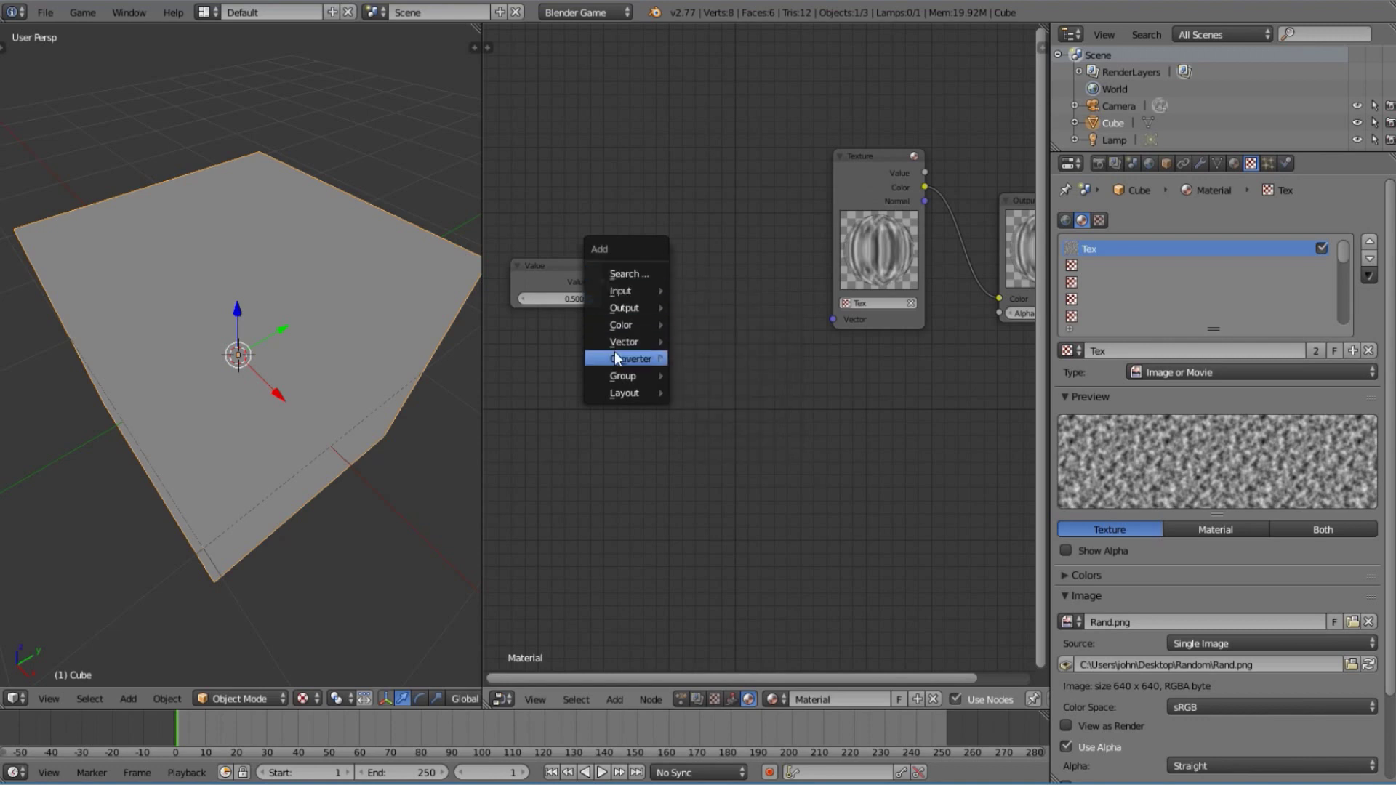
pyautogui.moveTo(618, 360)
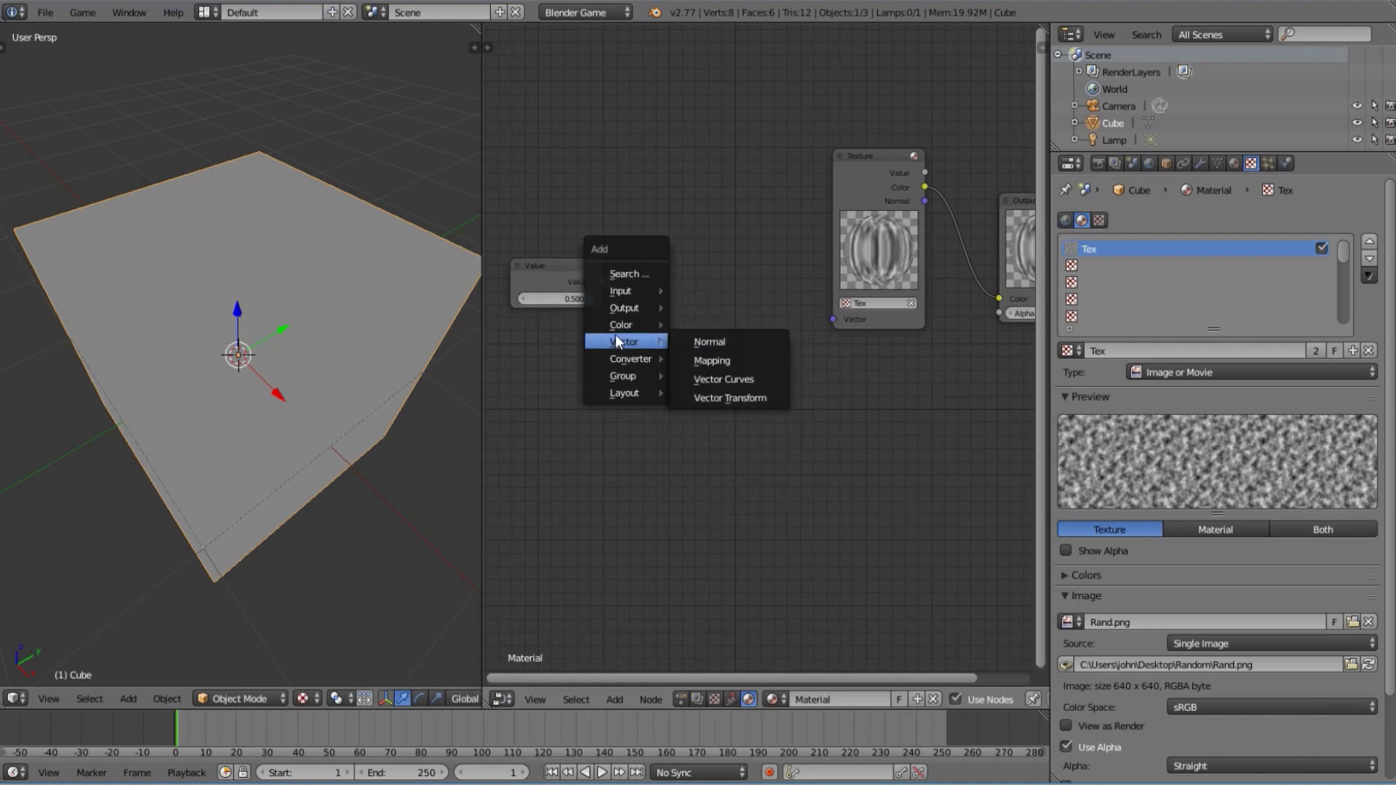
pyautogui.moveTo(617, 331)
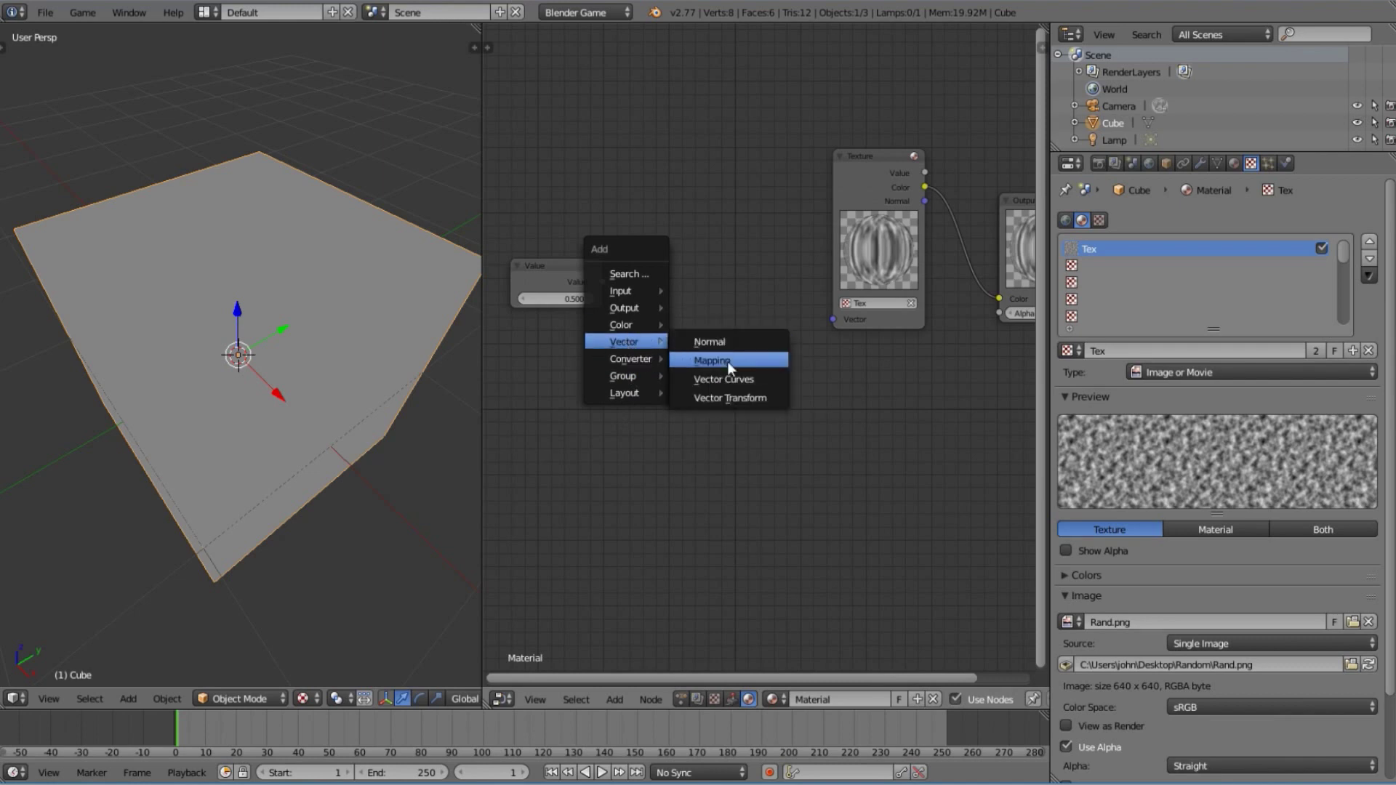
pyautogui.click(740, 405)
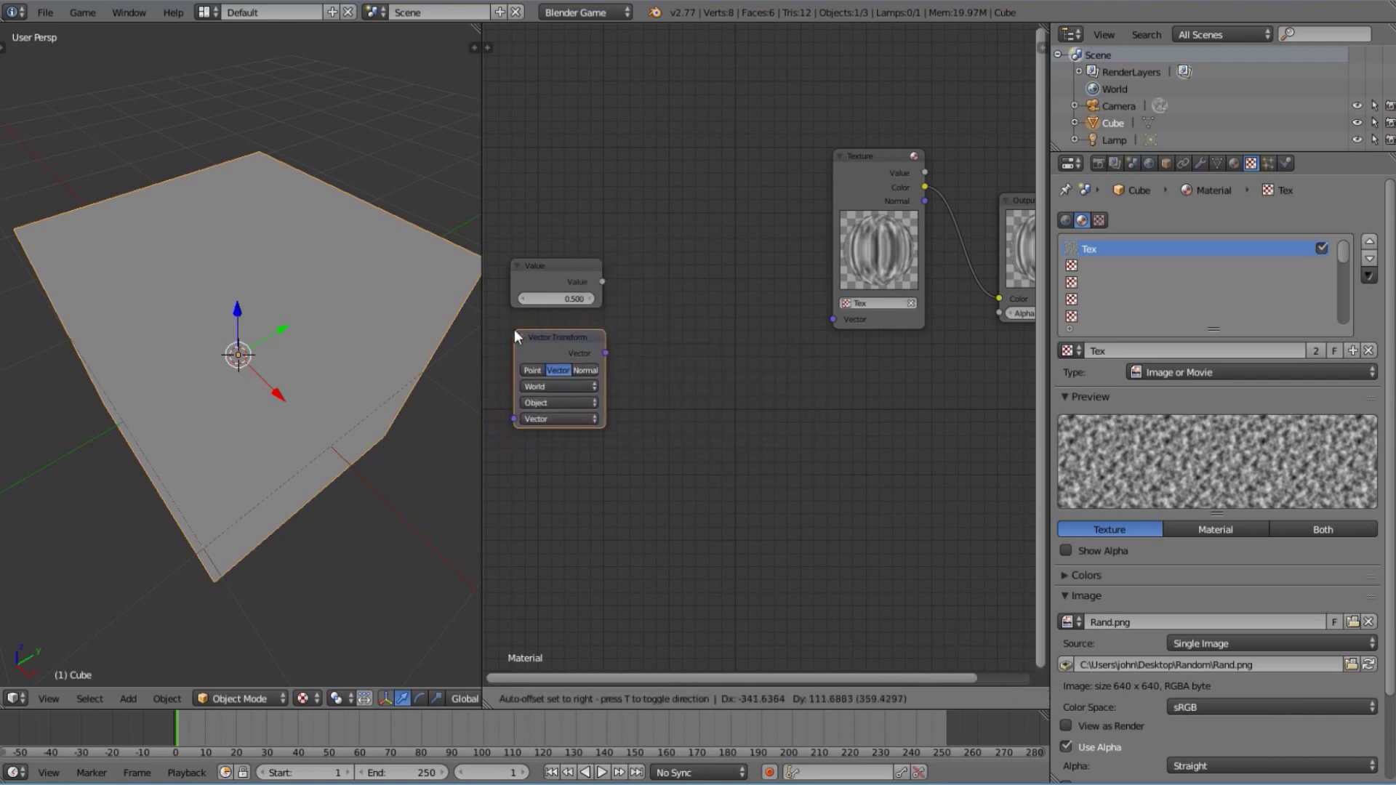
pyautogui.click(513, 330)
# Widen the Vector Transform node slightly and set its type to Point
pyautogui.scroll(2, 585, 365)
pyautogui.moveTo(585, 365); pyautogui.dragTo(793, 405, button='middle')
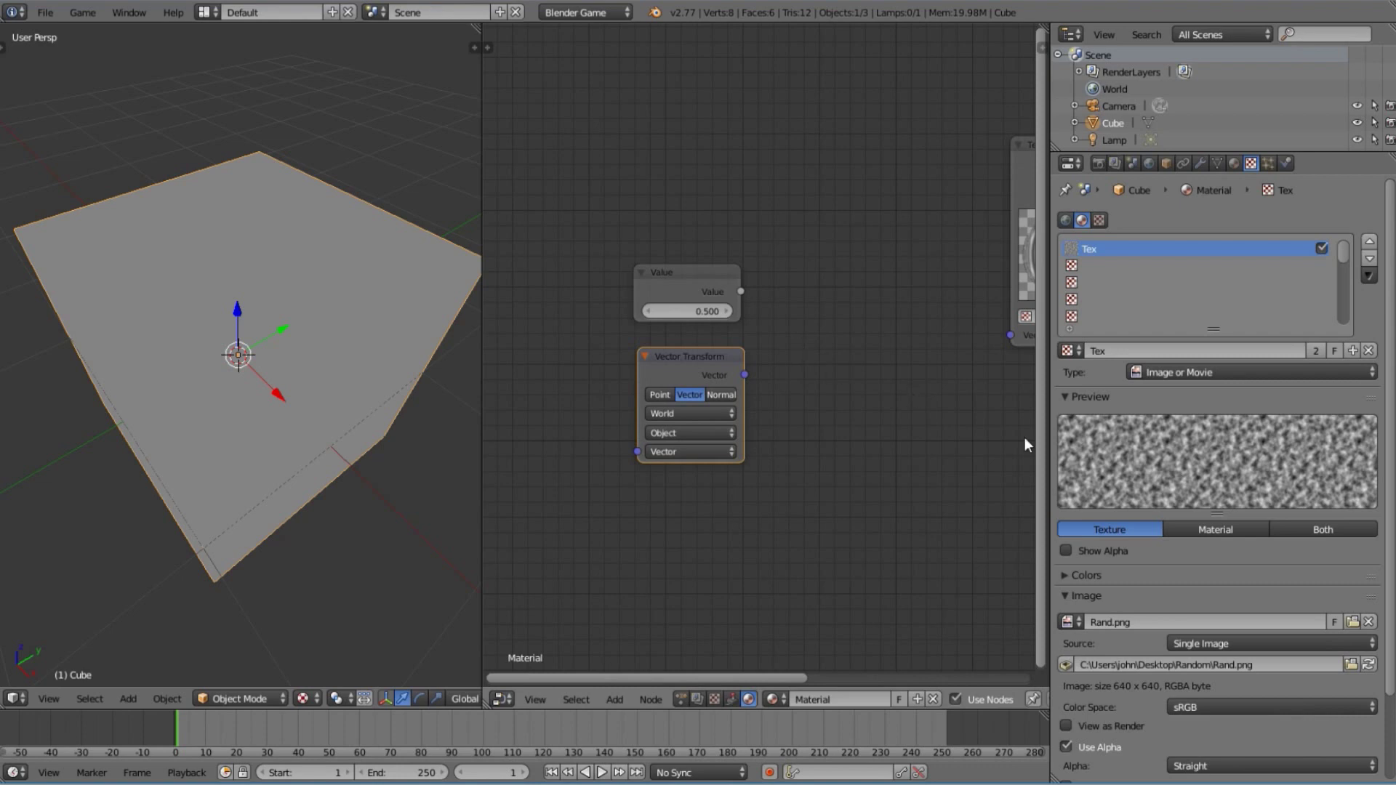
pyautogui.scroll(2, 762, 461)
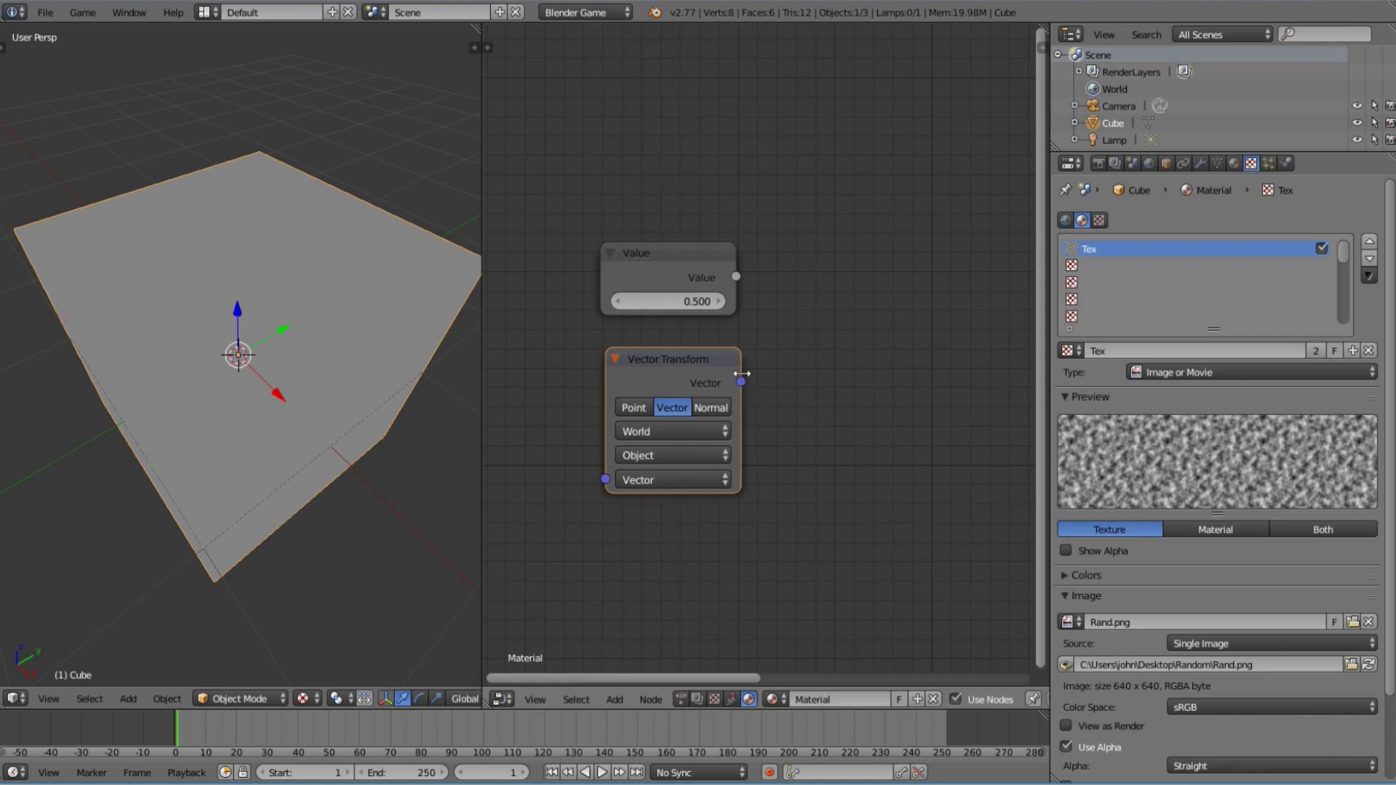
pyautogui.moveTo(735, 463)
pyautogui.mouseDown()
pyautogui.moveTo(756, 462)
pyautogui.moveTo(745, 463)
pyautogui.mouseUp()
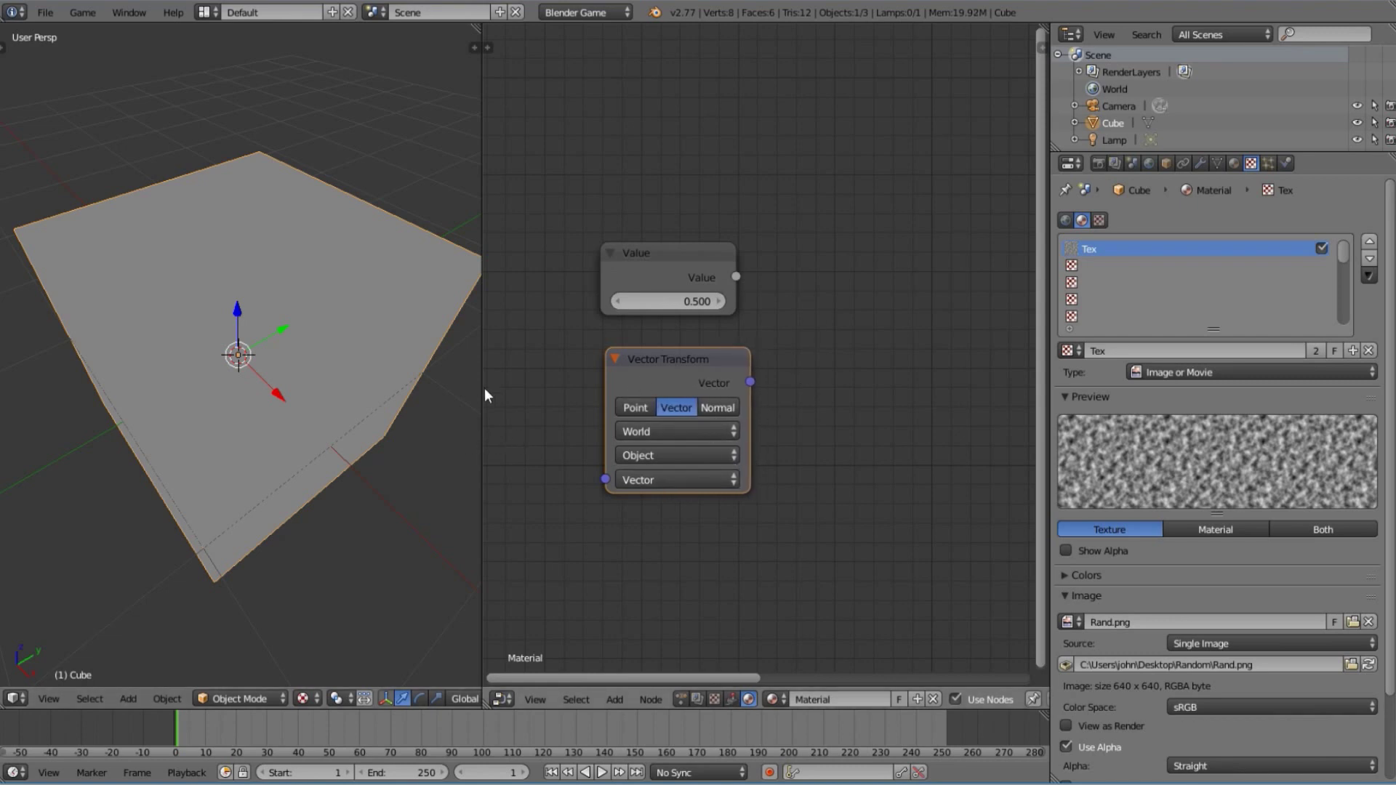
pyautogui.click(633, 405)
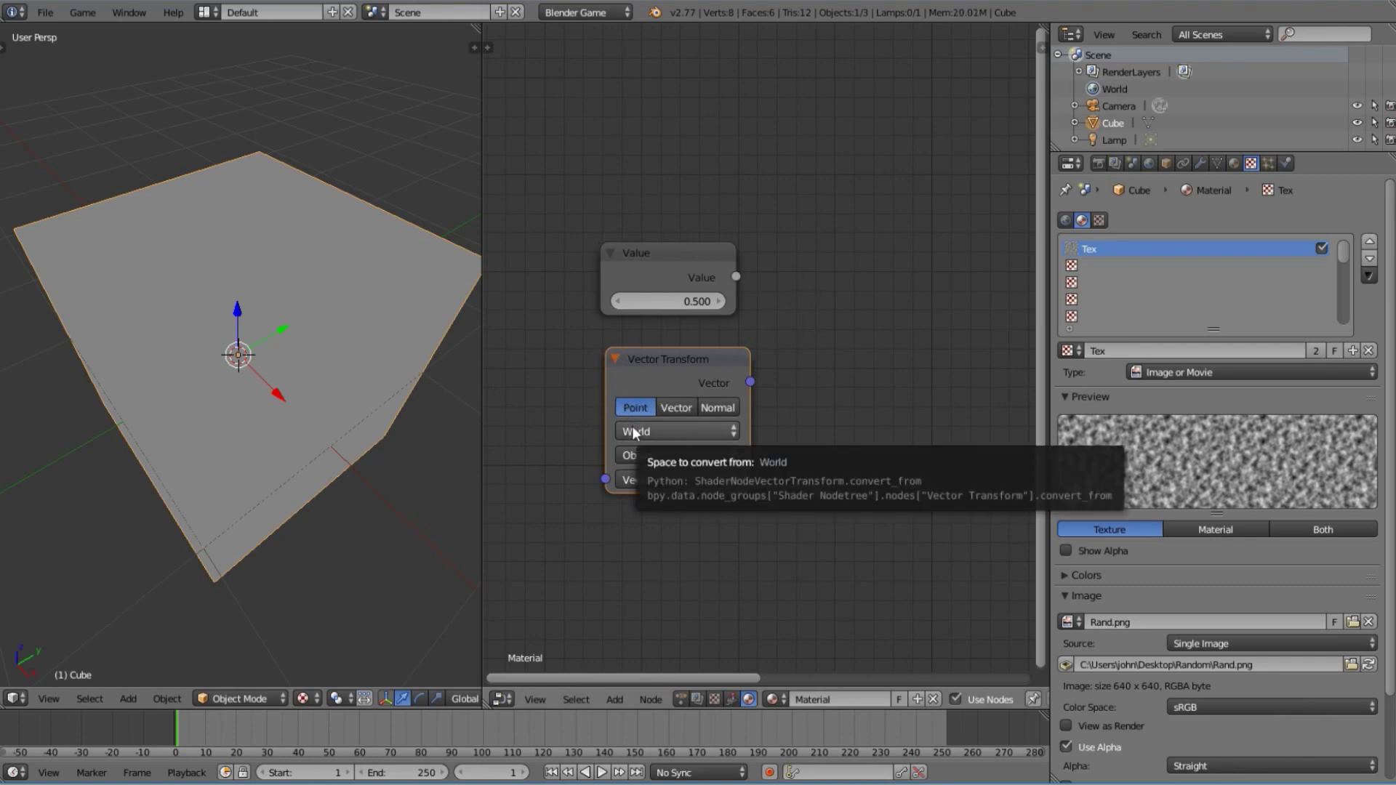
# Connect the Vector Transform node's Vector output to the Texture node's Vector input
pyautogui.scroll(-2, 816, 442)
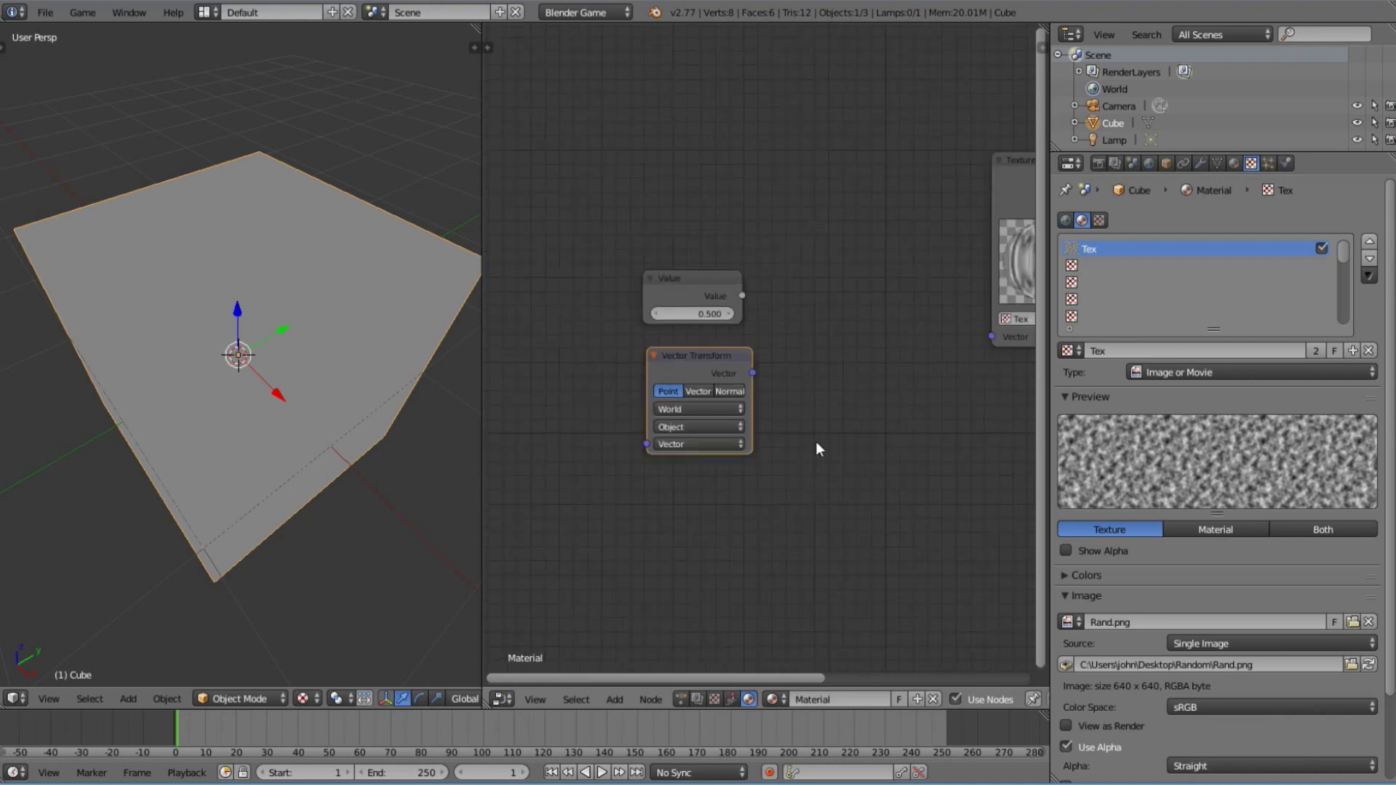
pyautogui.moveTo(820, 418); pyautogui.dragTo(678, 478, button='middle')
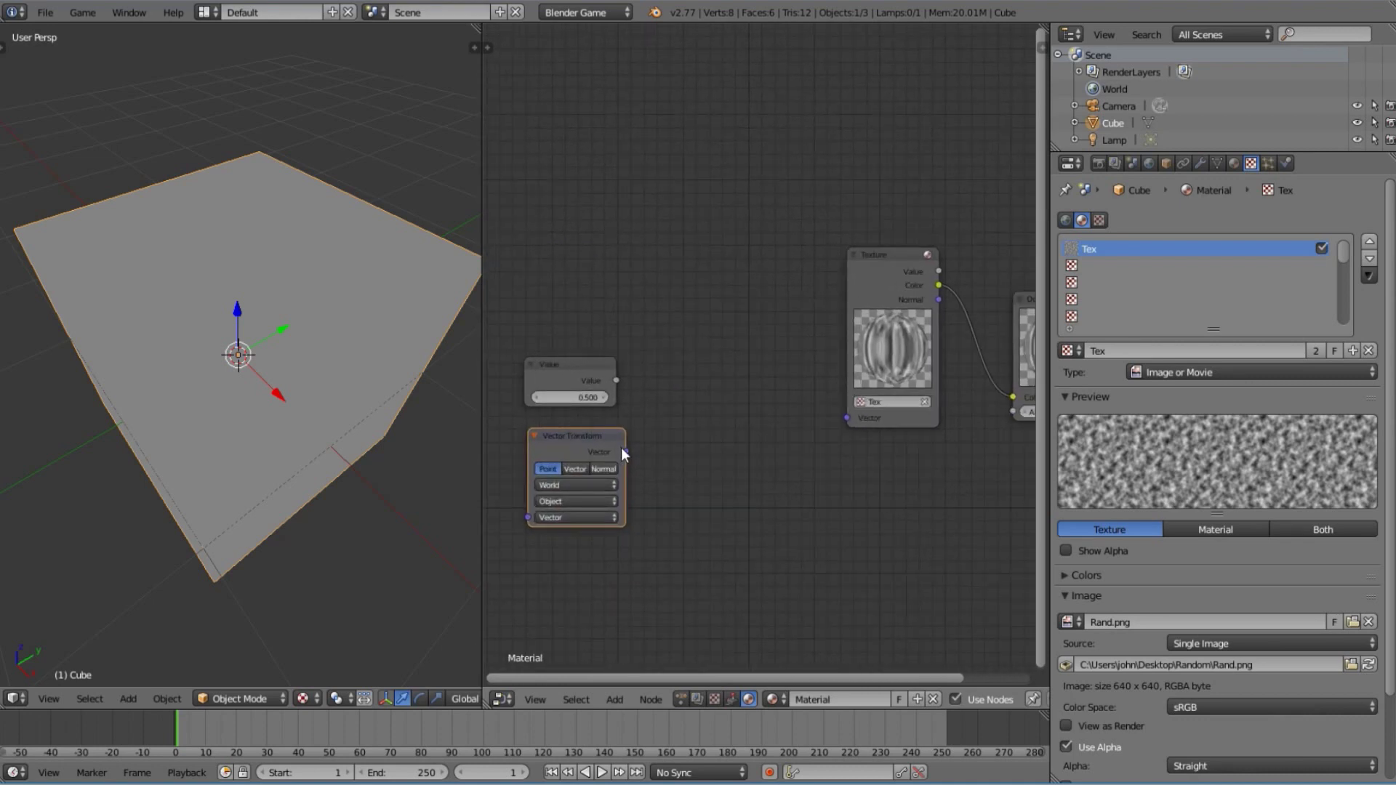
pyautogui.moveTo(624, 451); pyautogui.dragTo(845, 417)
# Test-move the cube across the ground plane with Z locked to check the material's response, and cancel the move
pyautogui.scroll(-4, 330, 398)
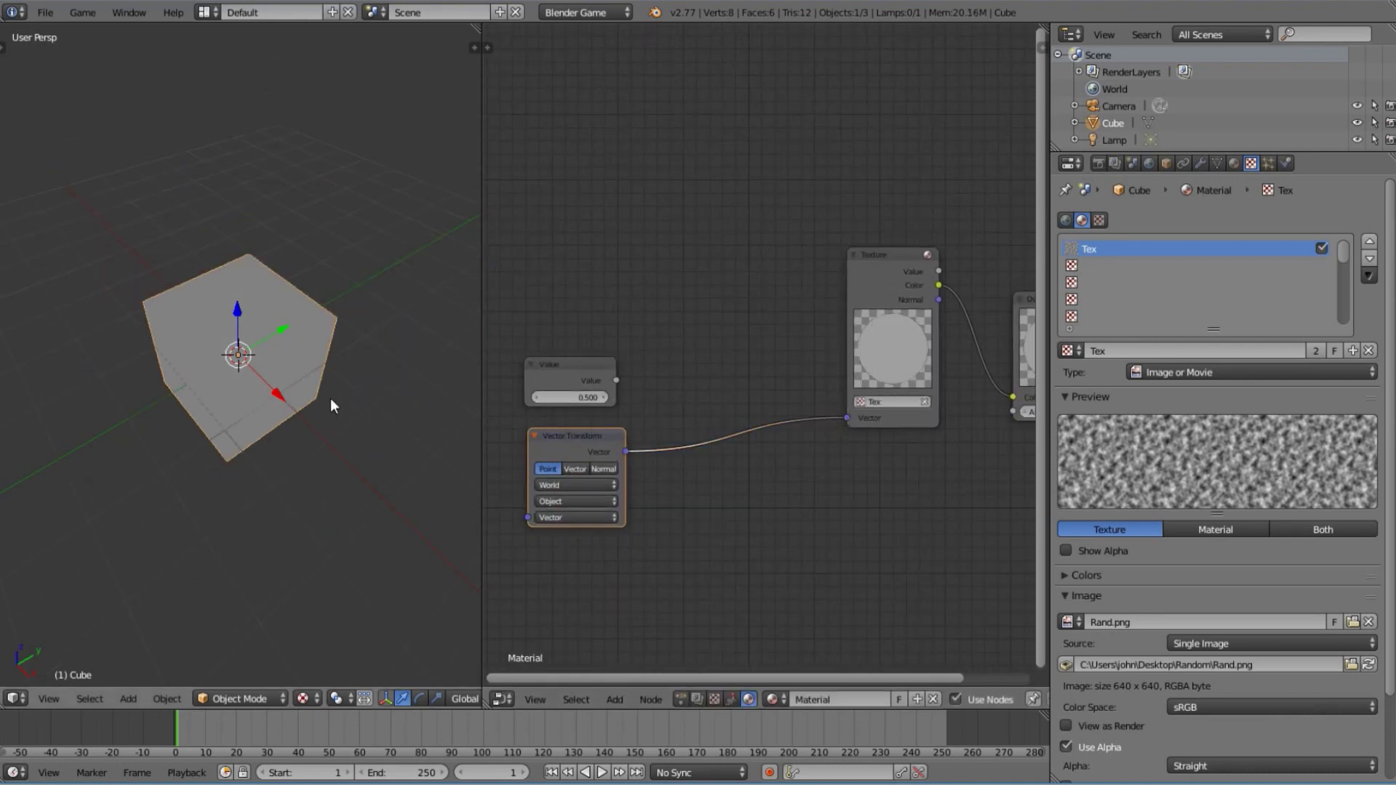
pyautogui.press('g')
pyautogui.hotkey('shift', 'z')
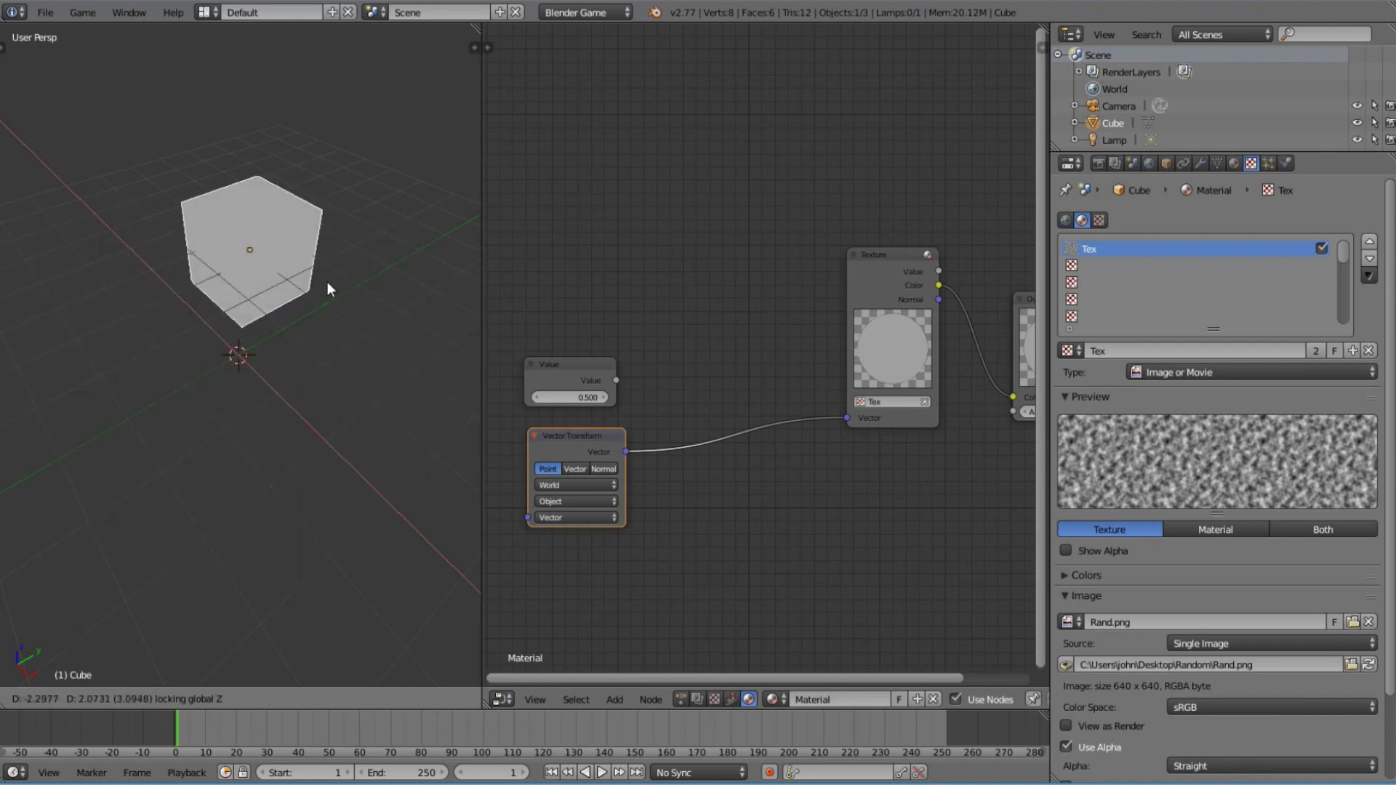
pyautogui.rightClick(403, 361)
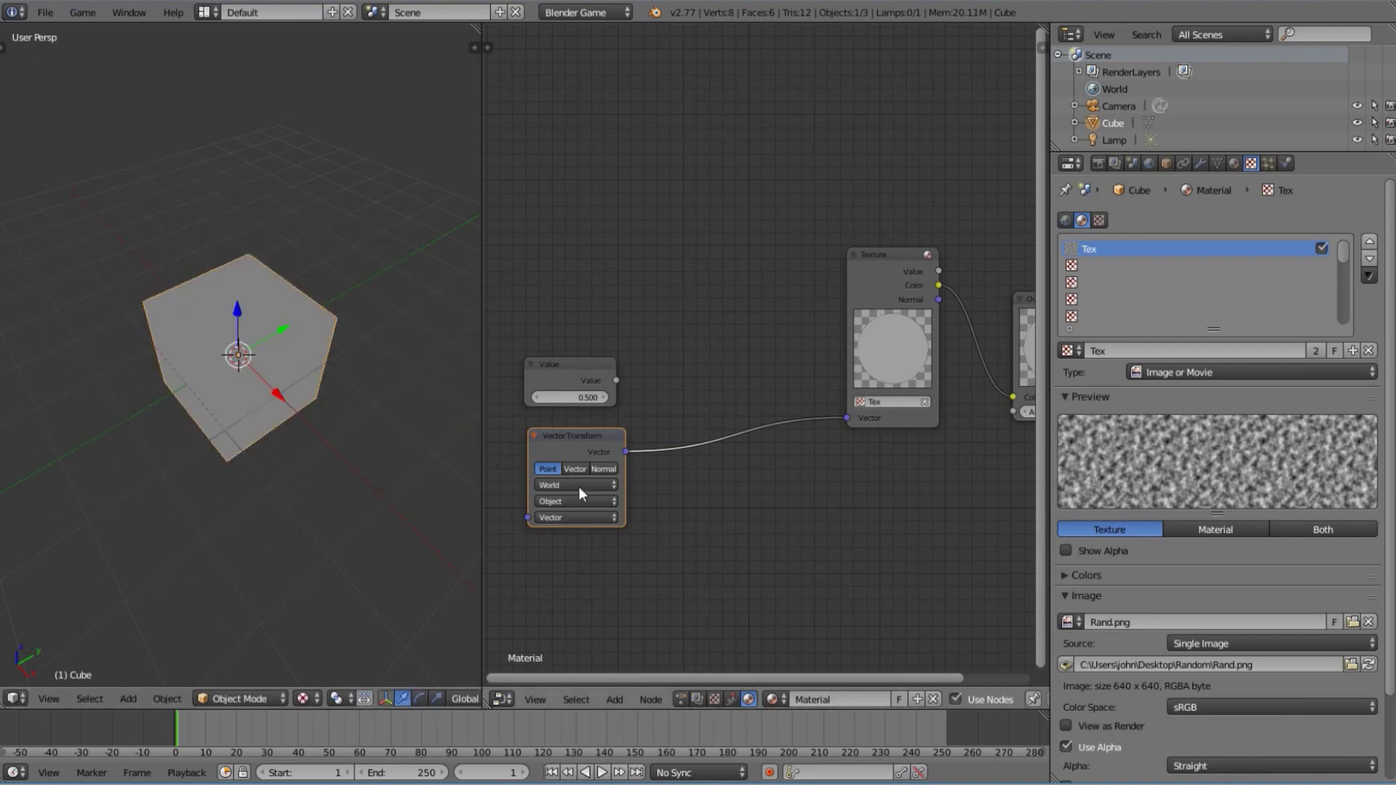
# Connect the Vector Transform node's Vector output directly to the Output node's Color input and test it by moving the cube with Z locked
pyautogui.scroll(1, 602, 503)
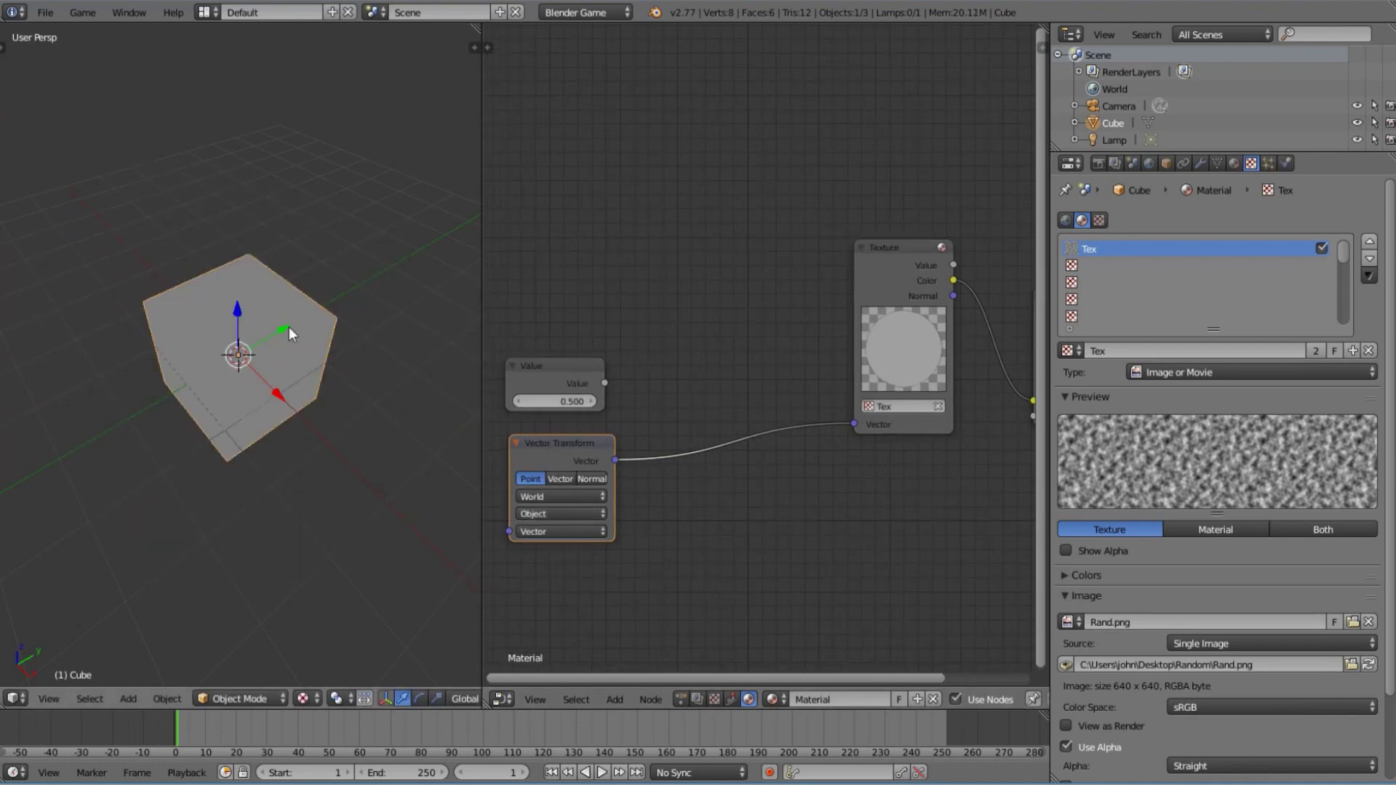
pyautogui.scroll(-1, 800, 486)
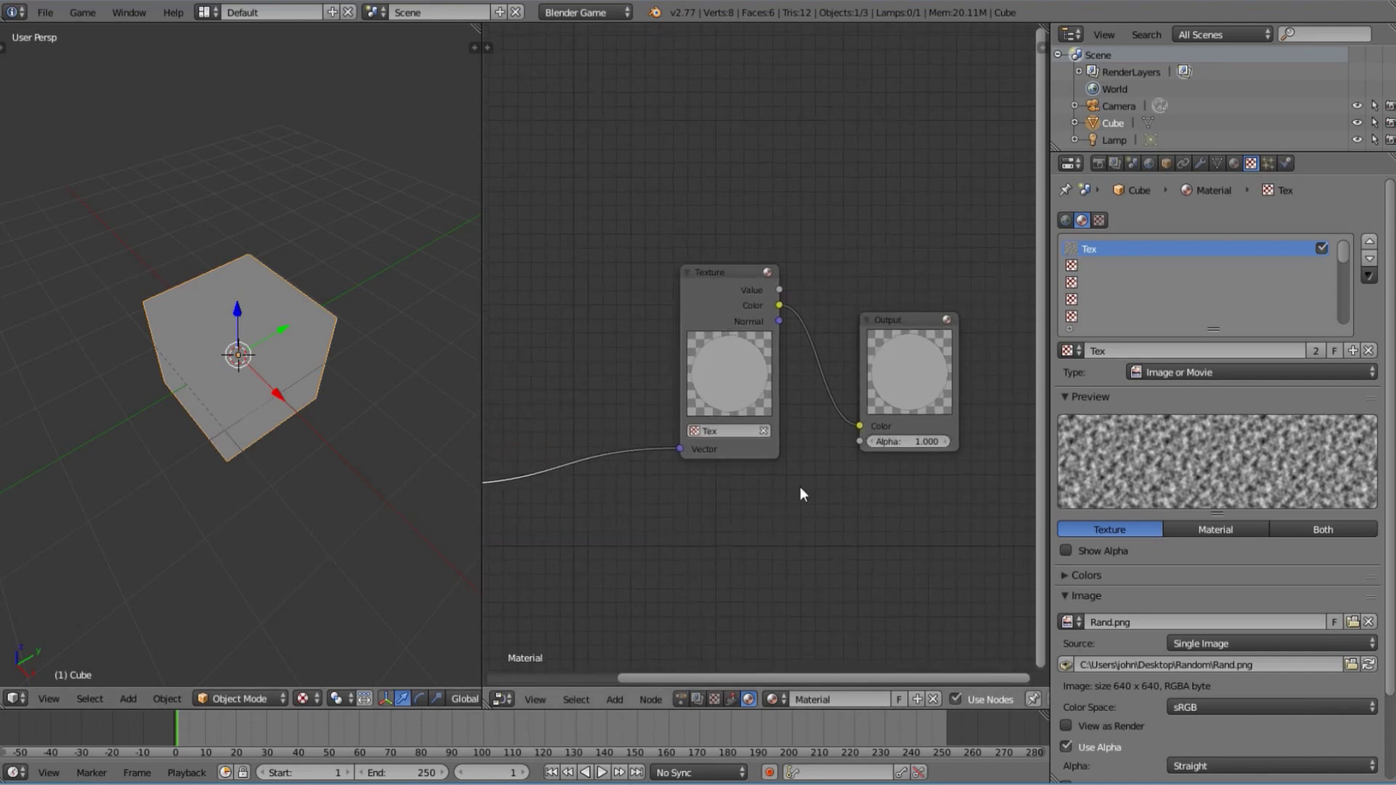
pyautogui.moveTo(484, 464); pyautogui.dragTo(844, 415)
pyautogui.press('g')
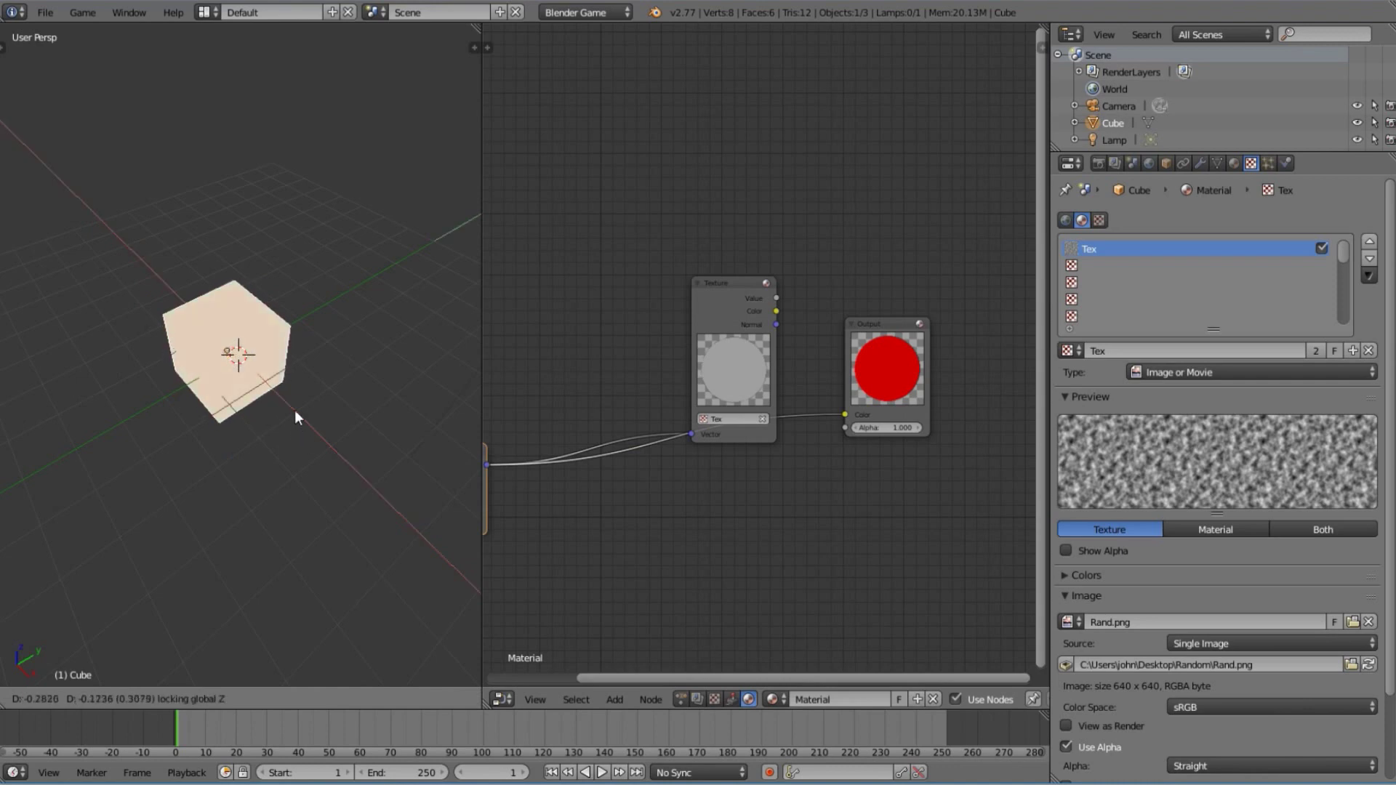
pyautogui.hotkey('shift', 'z')
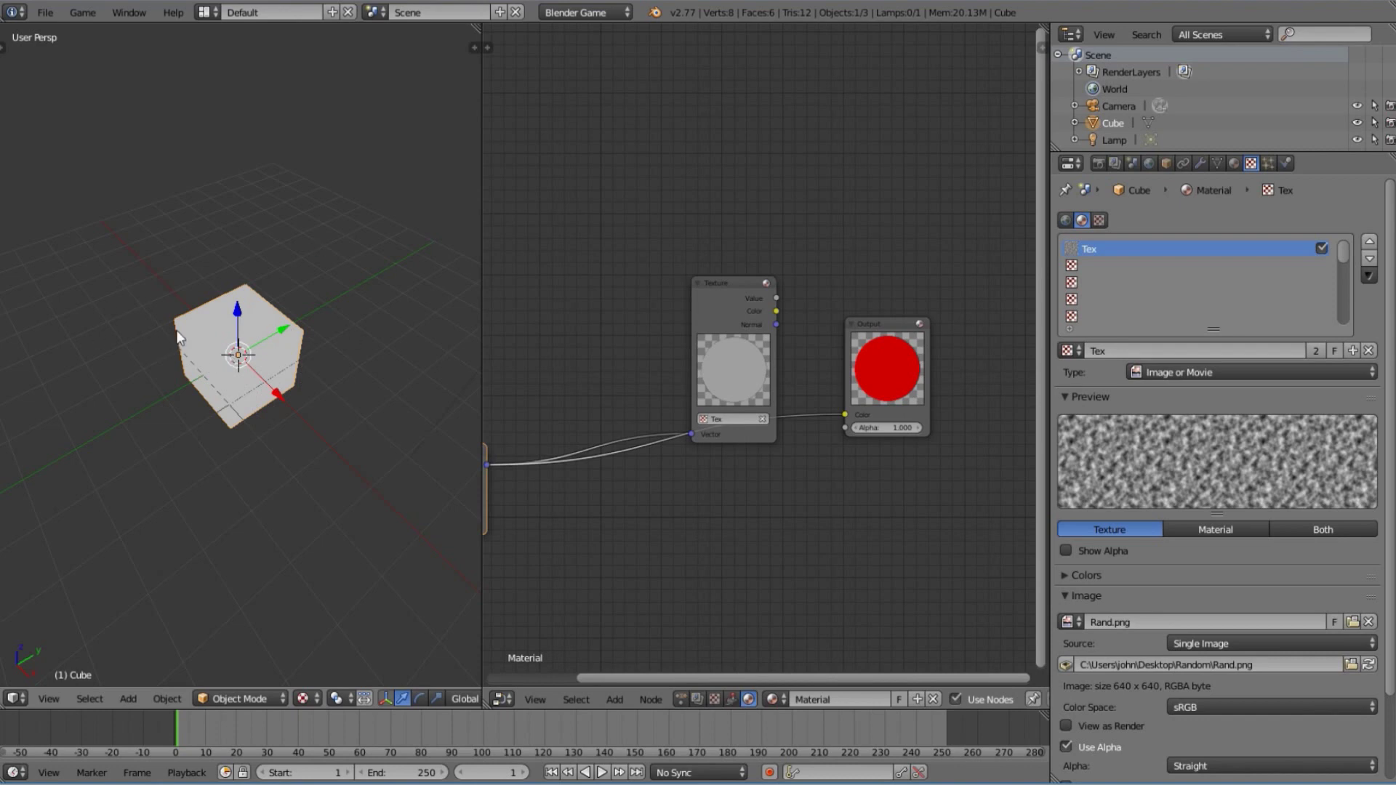
# Move the Texture node up, clear of the link between the Vector Transform and Output nodes
pyautogui.moveTo(760, 347); pyautogui.dragTo(752, 284)
pyautogui.moveTo(705, 329); pyautogui.dragTo(787, 317, button='middle')
pyautogui.scroll(-1, 787, 317)
pyautogui.scroll(1, 531, 454)
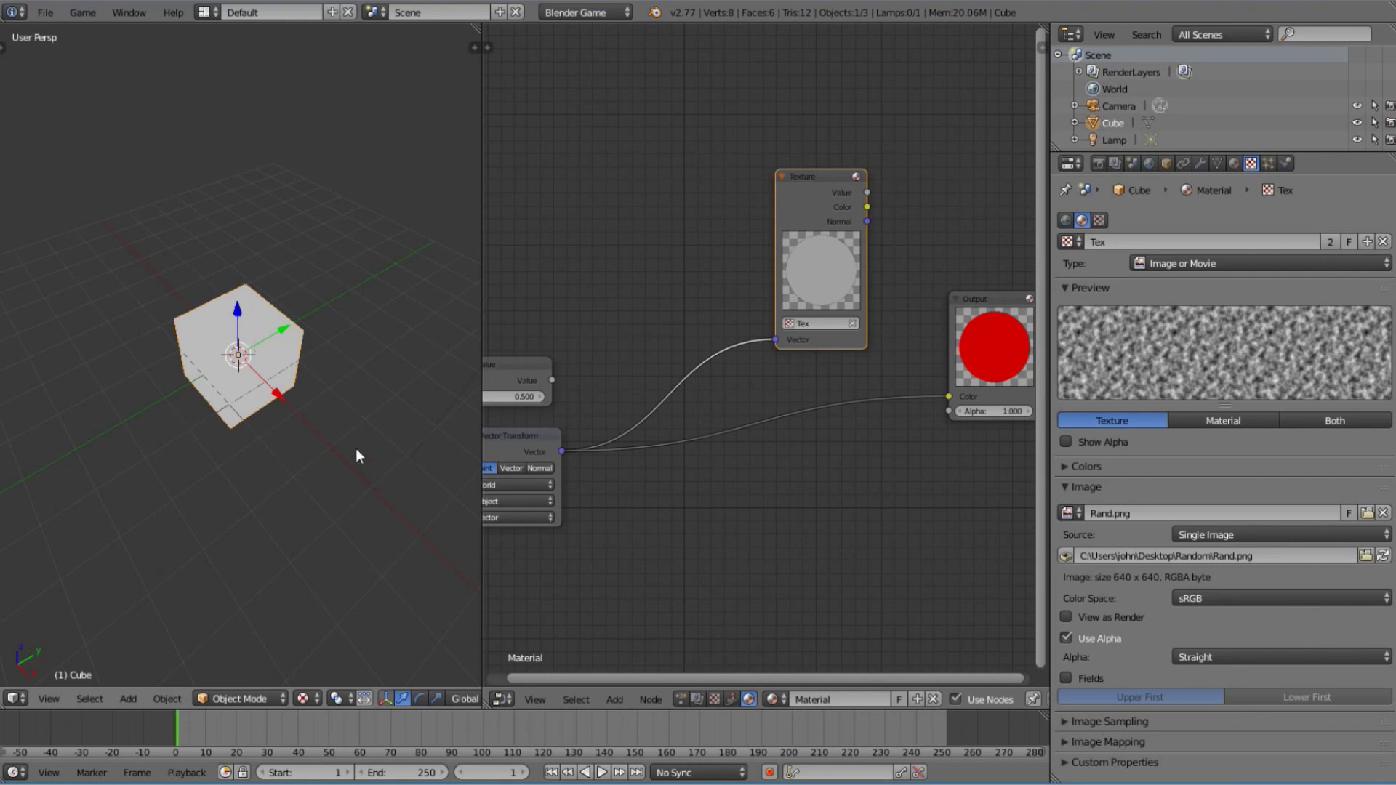
pyautogui.moveTo(597, 458); pyautogui.dragTo(561, 464, button='middle')
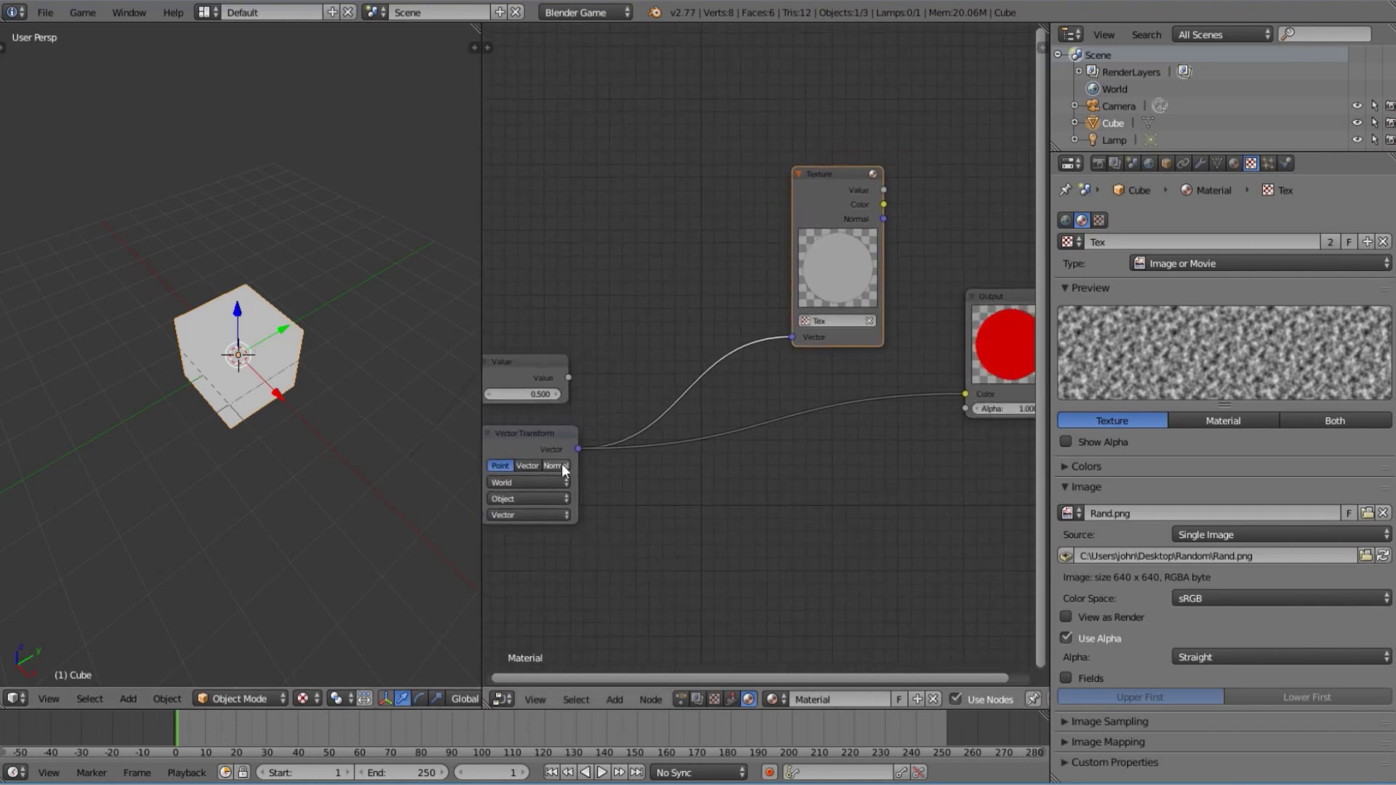
# Test-move the cube freely and along the Z axis to check its color response, cancelling both moves
pyautogui.press('g')
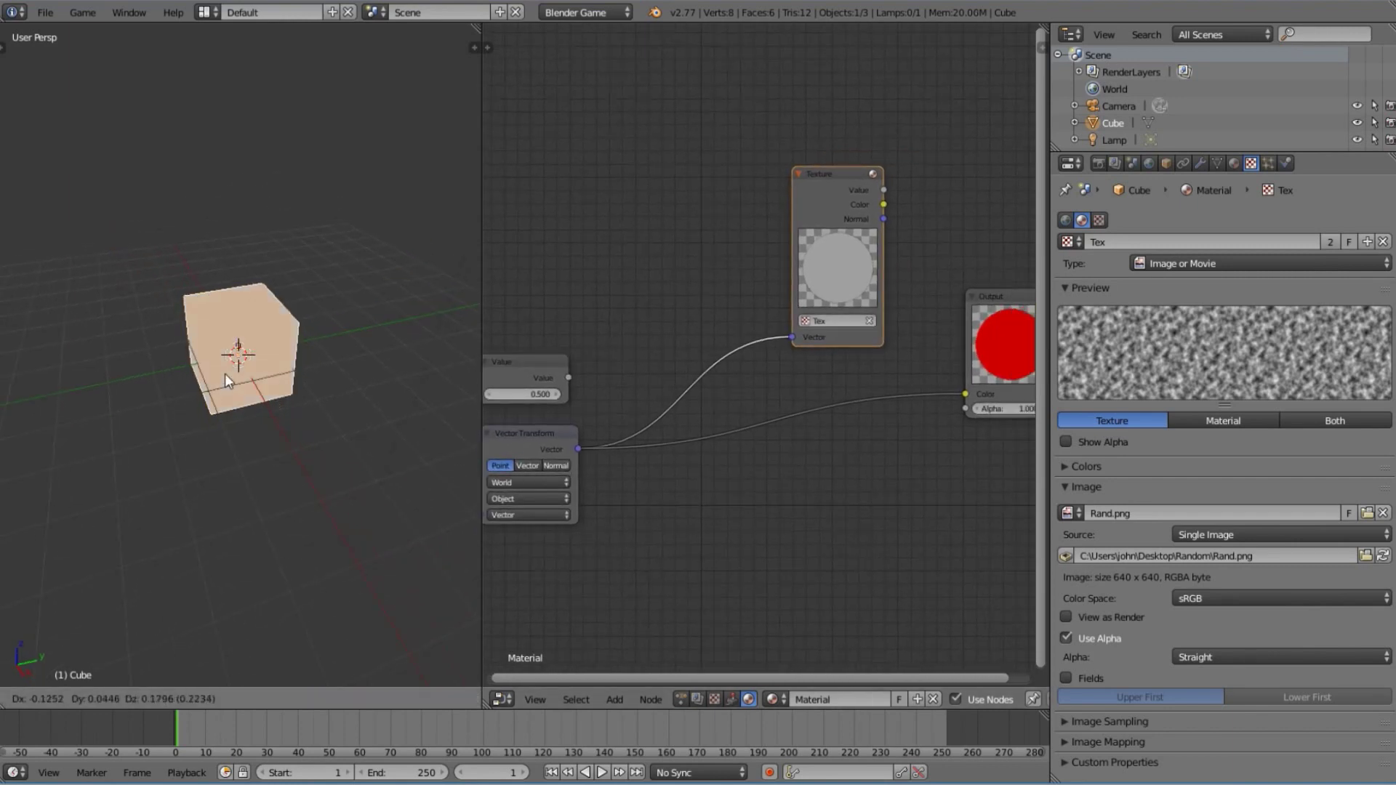
pyautogui.press('Escape')
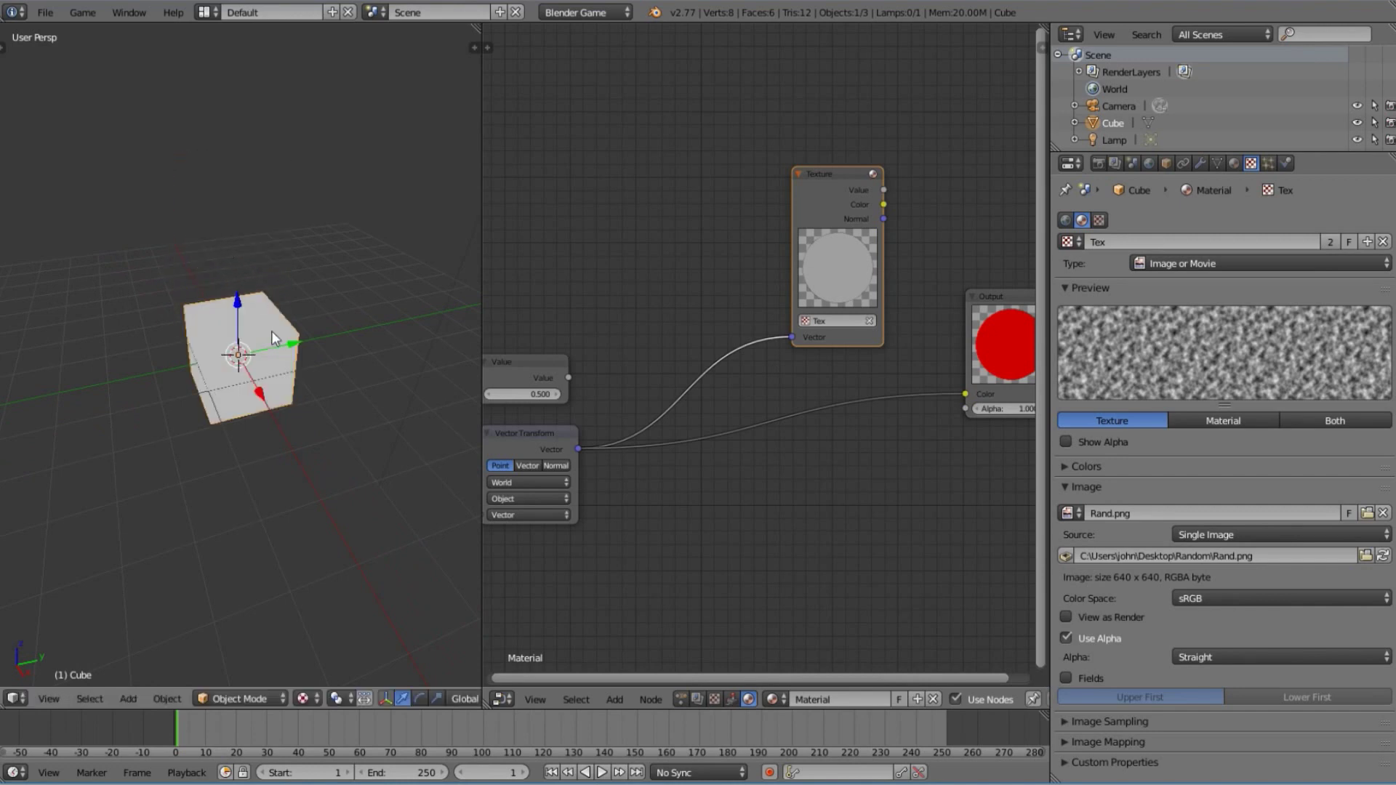
pyautogui.press('g')
pyautogui.press('z')
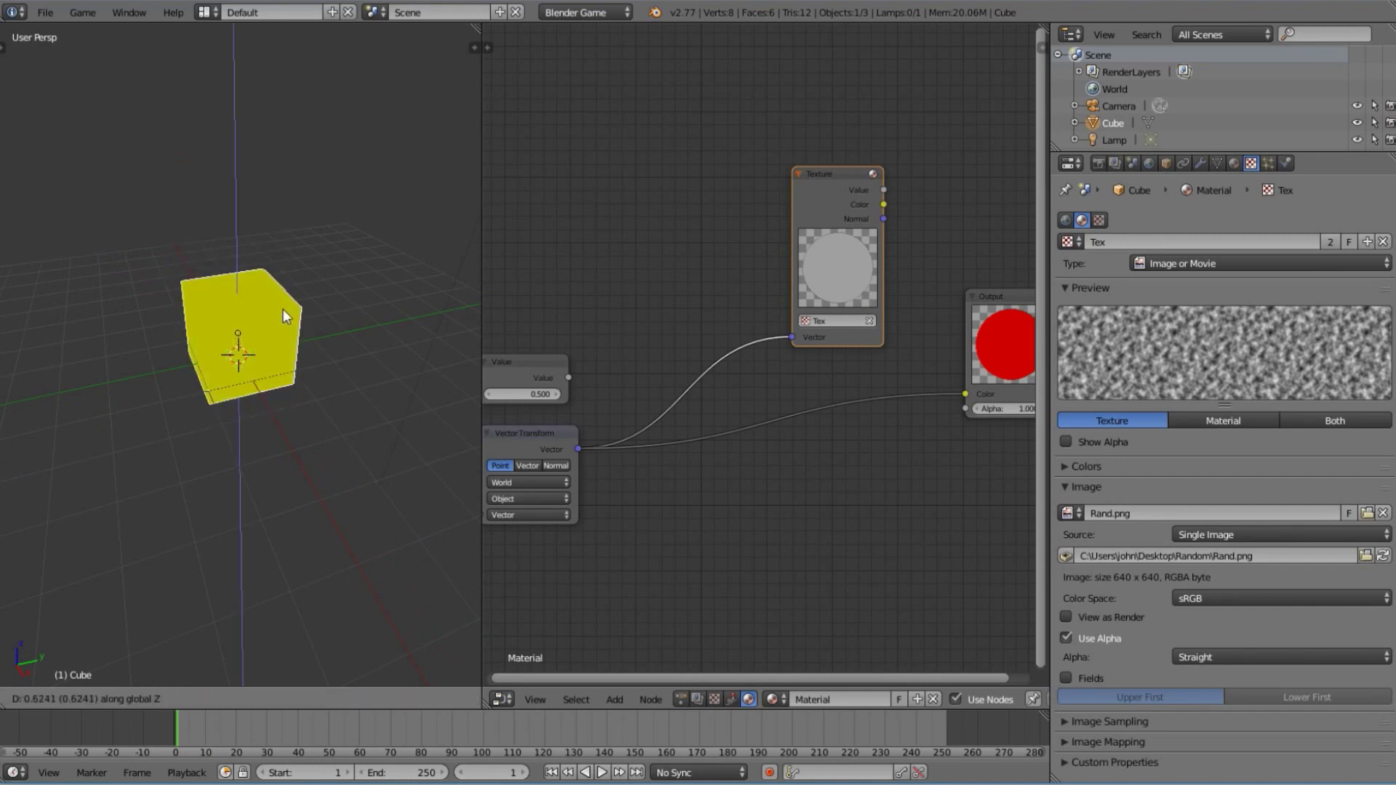
pyautogui.press('Escape')
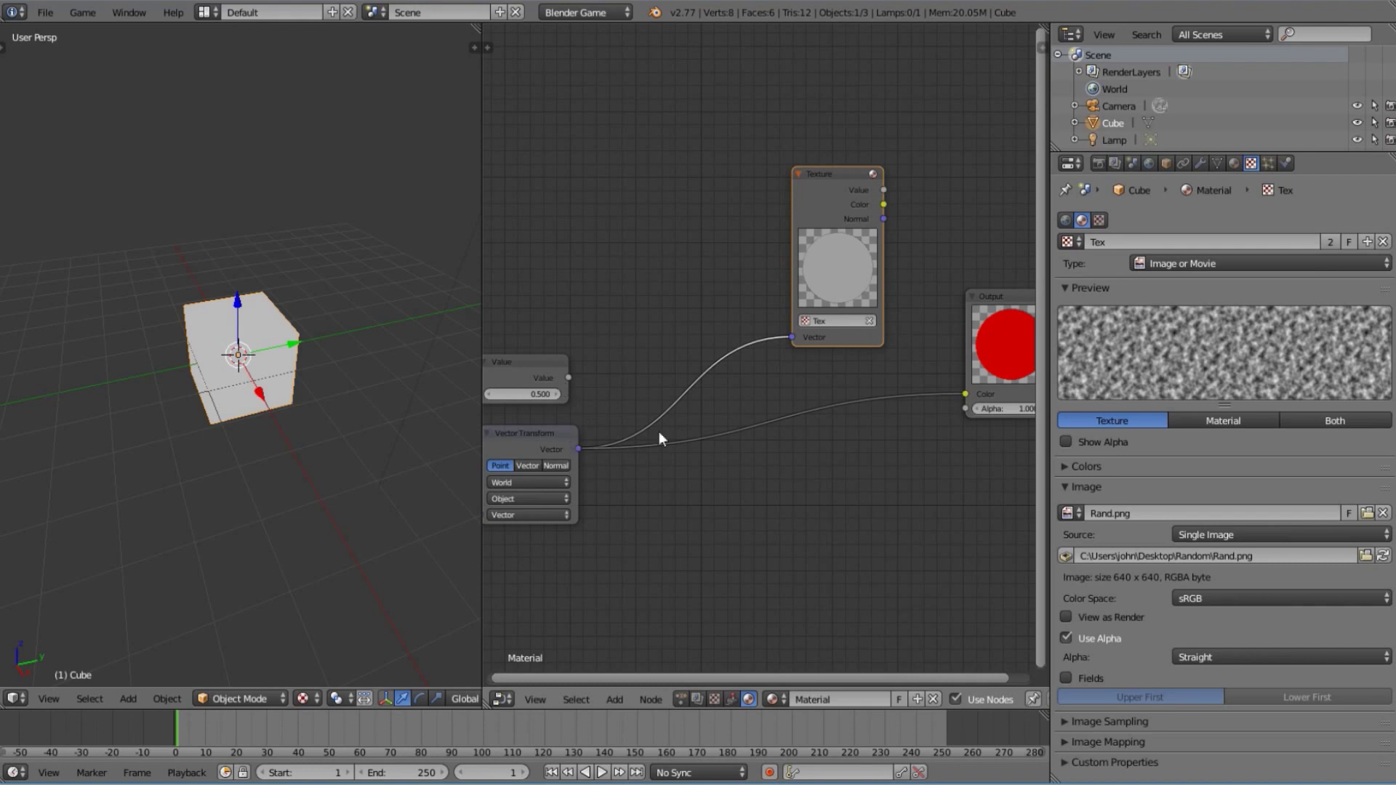
# Reconnect the Texture node's Color output to the Output node's Color input and test-move the cube along Z without keeping the move
pyautogui.moveTo(884, 205); pyautogui.dragTo(966, 390)
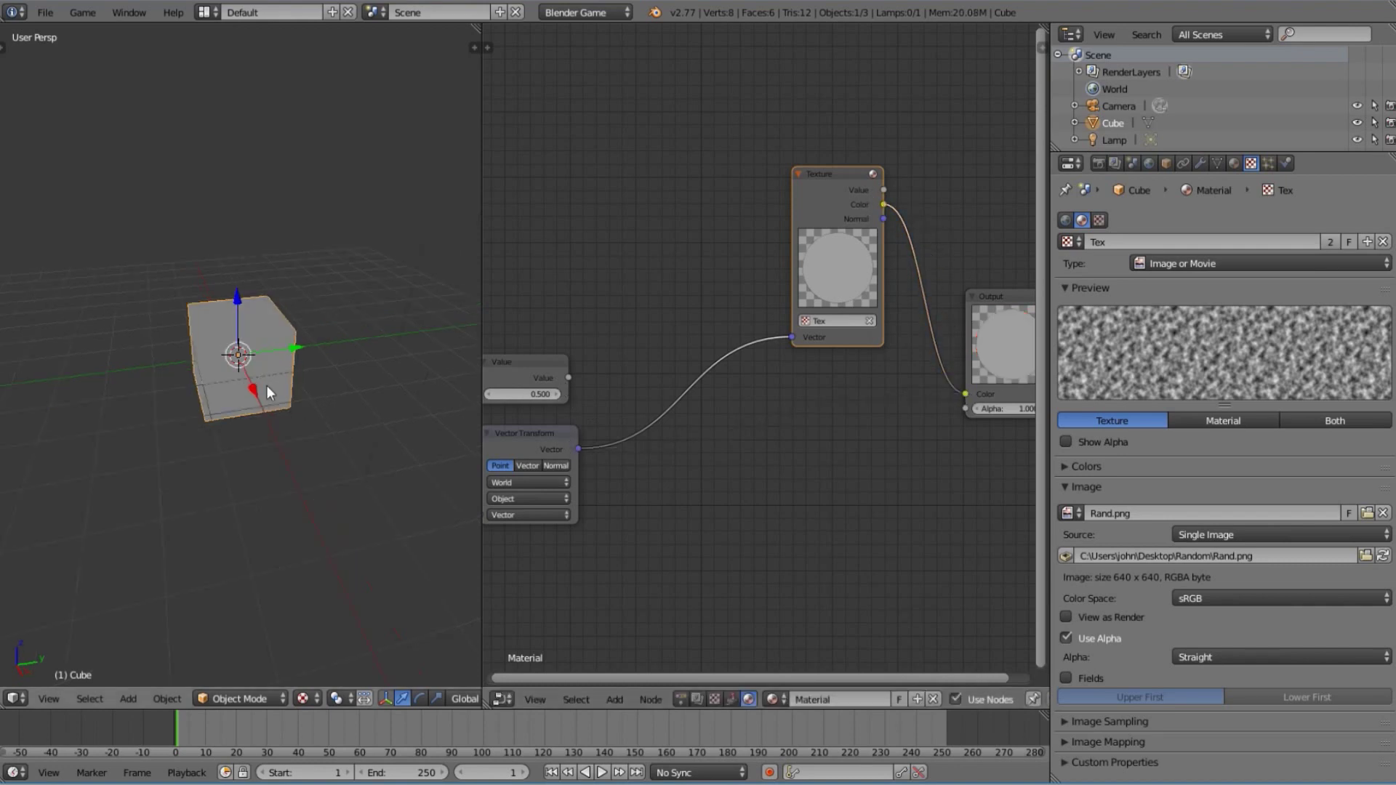
pyautogui.press('g')
pyautogui.press('z')
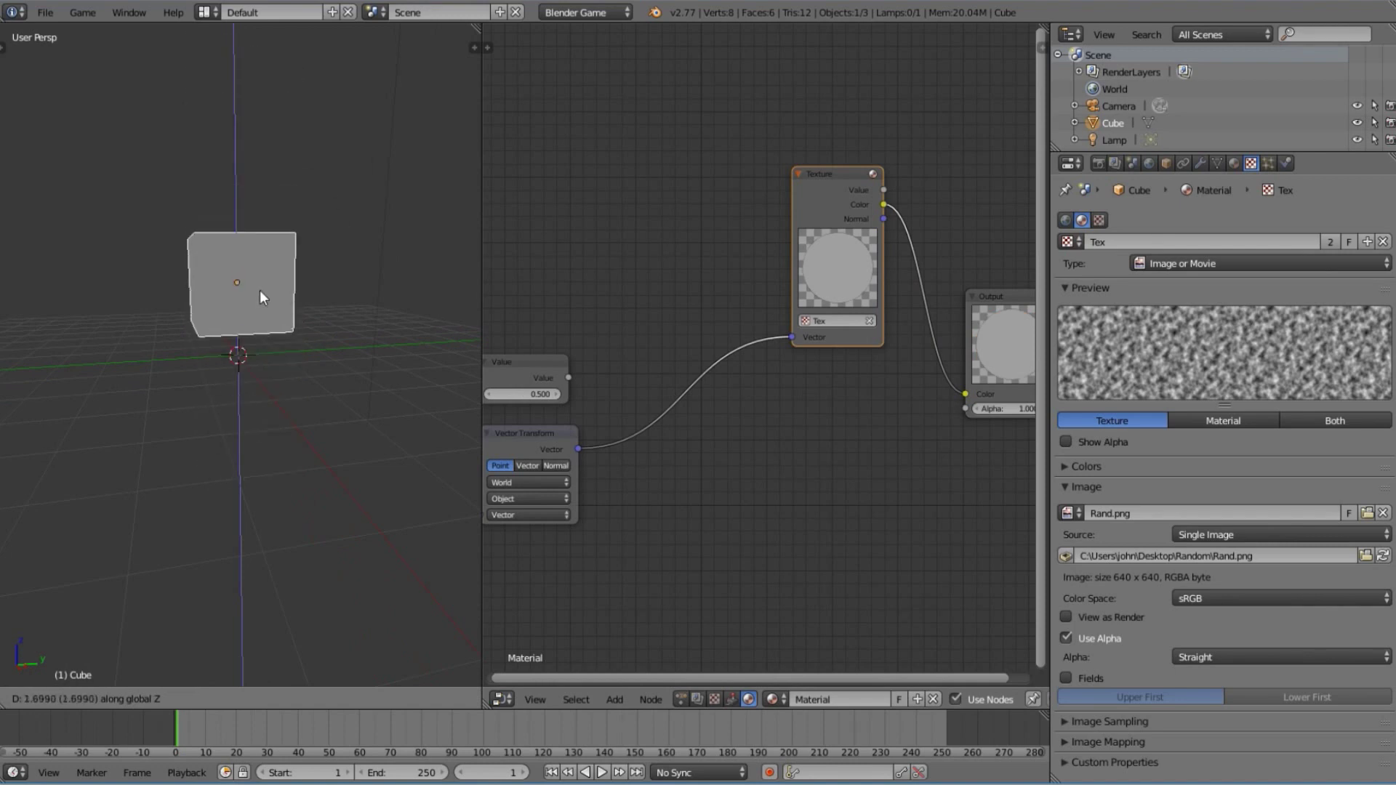
pyautogui.click(286, 427)
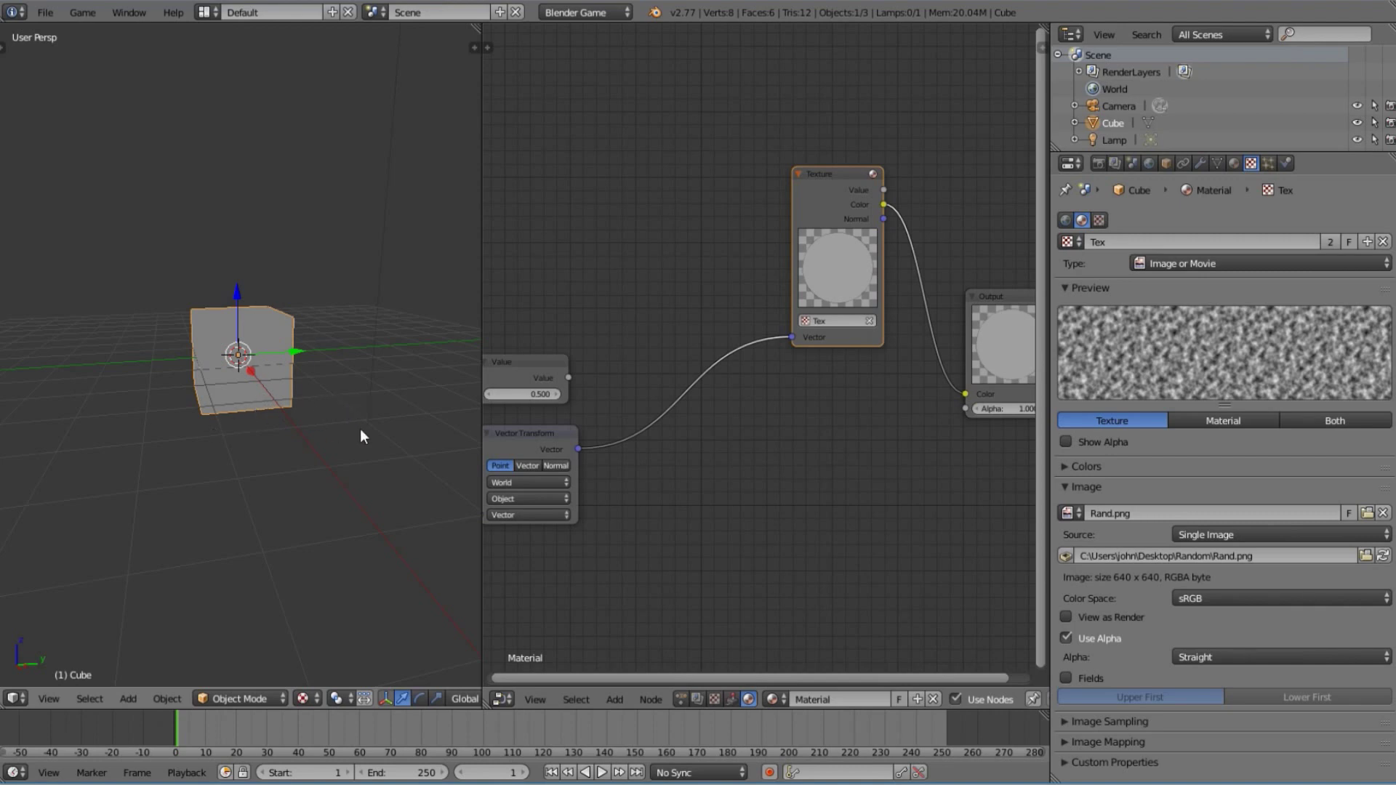
# Test-move the cube along the X axis and along the Y axis to check the texture's response, cancelling each move
pyautogui.press('g')
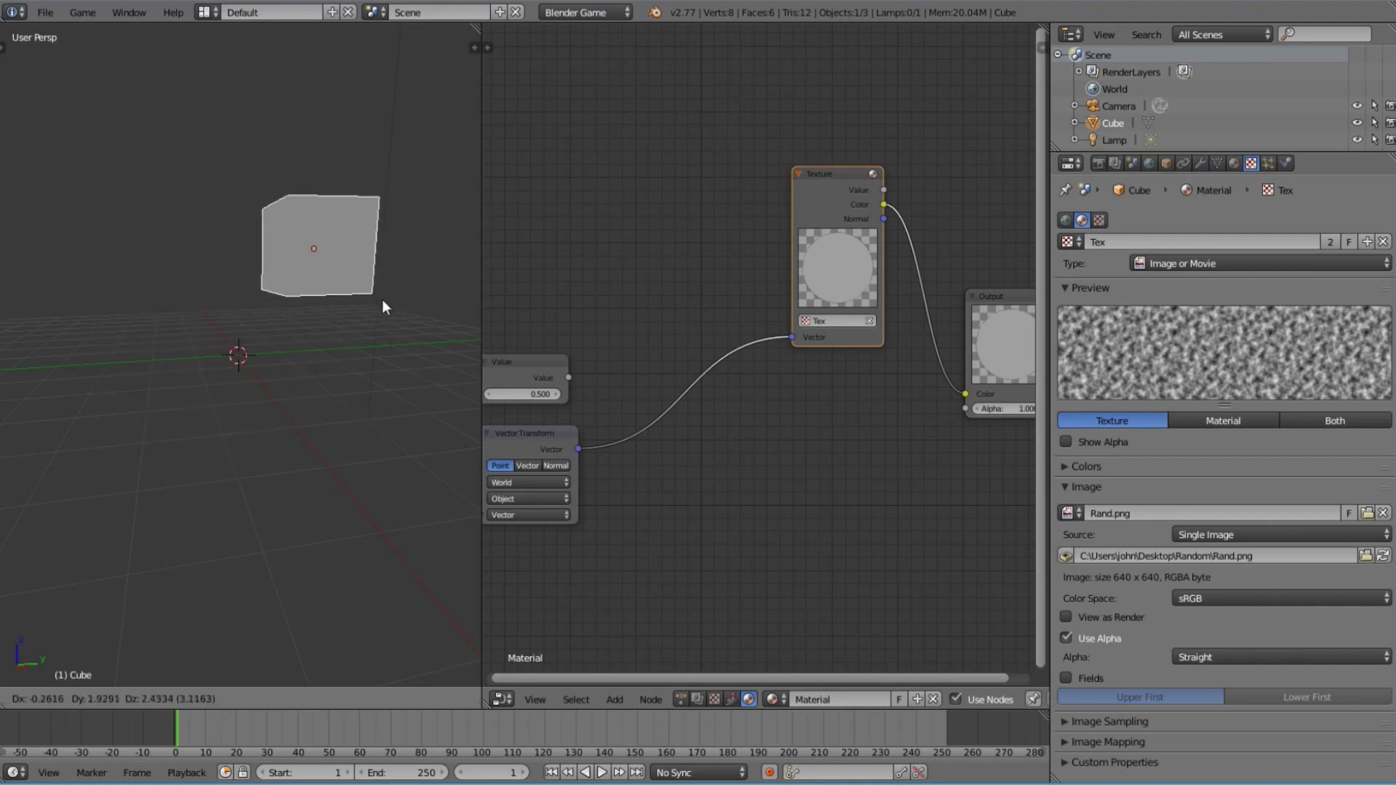
pyautogui.press('x')
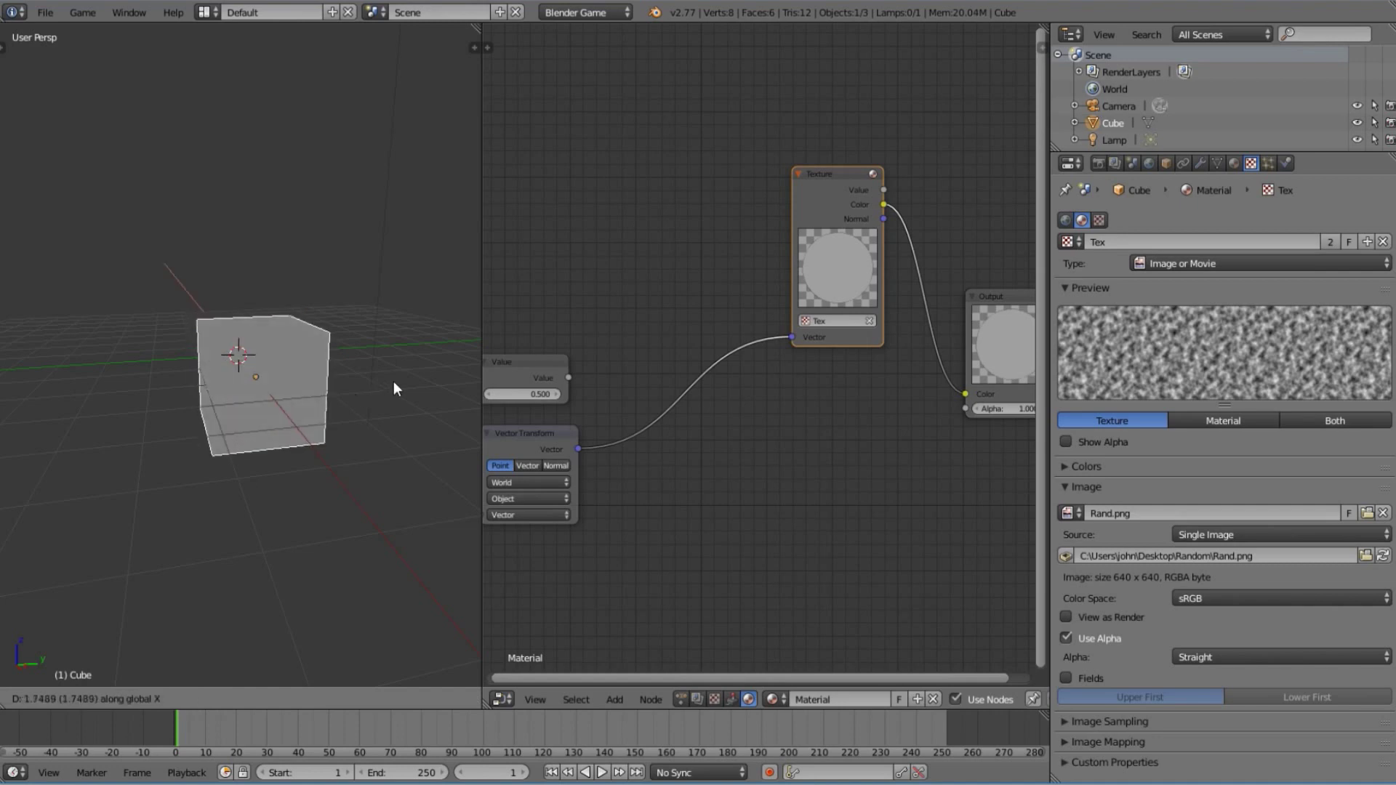
pyautogui.press('Escape')
pyautogui.press('g')
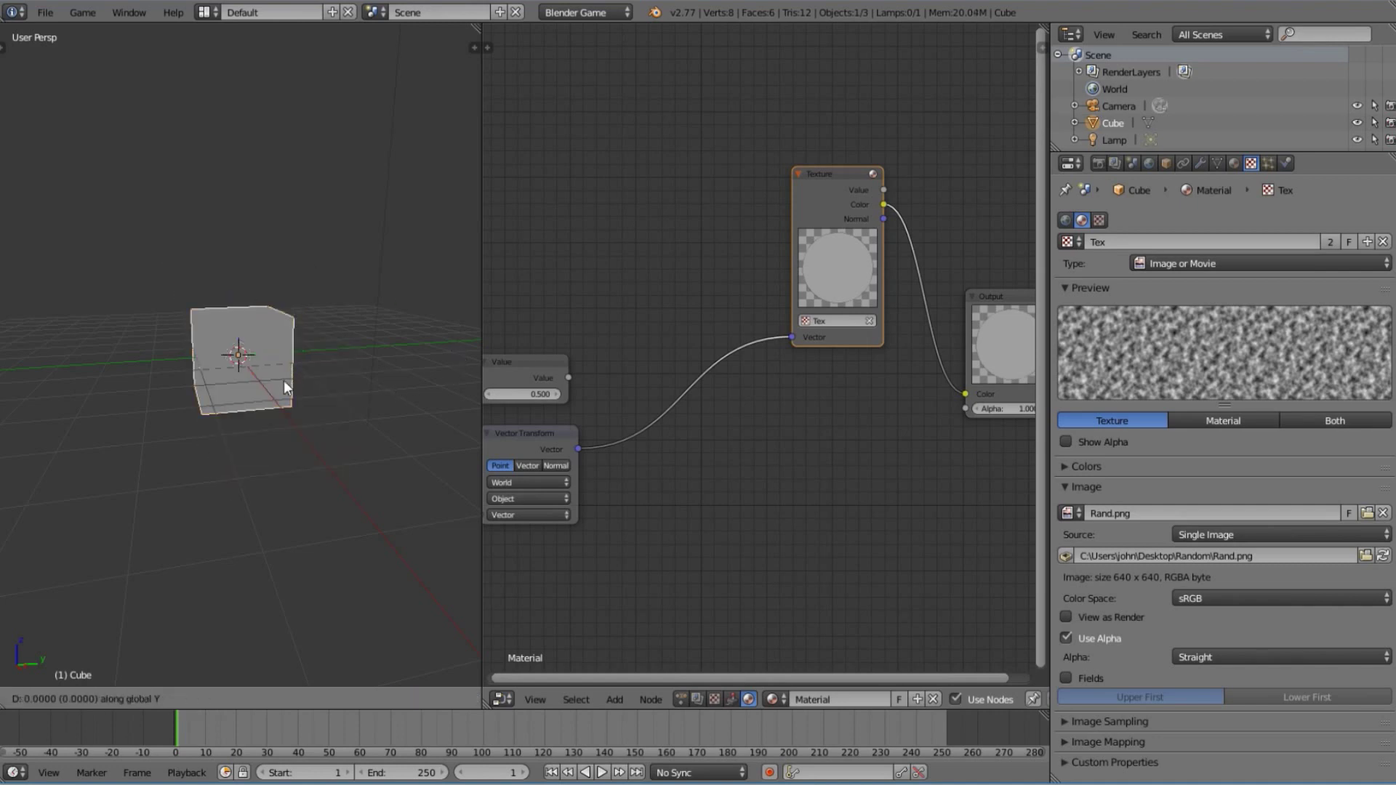
pyautogui.press('z')
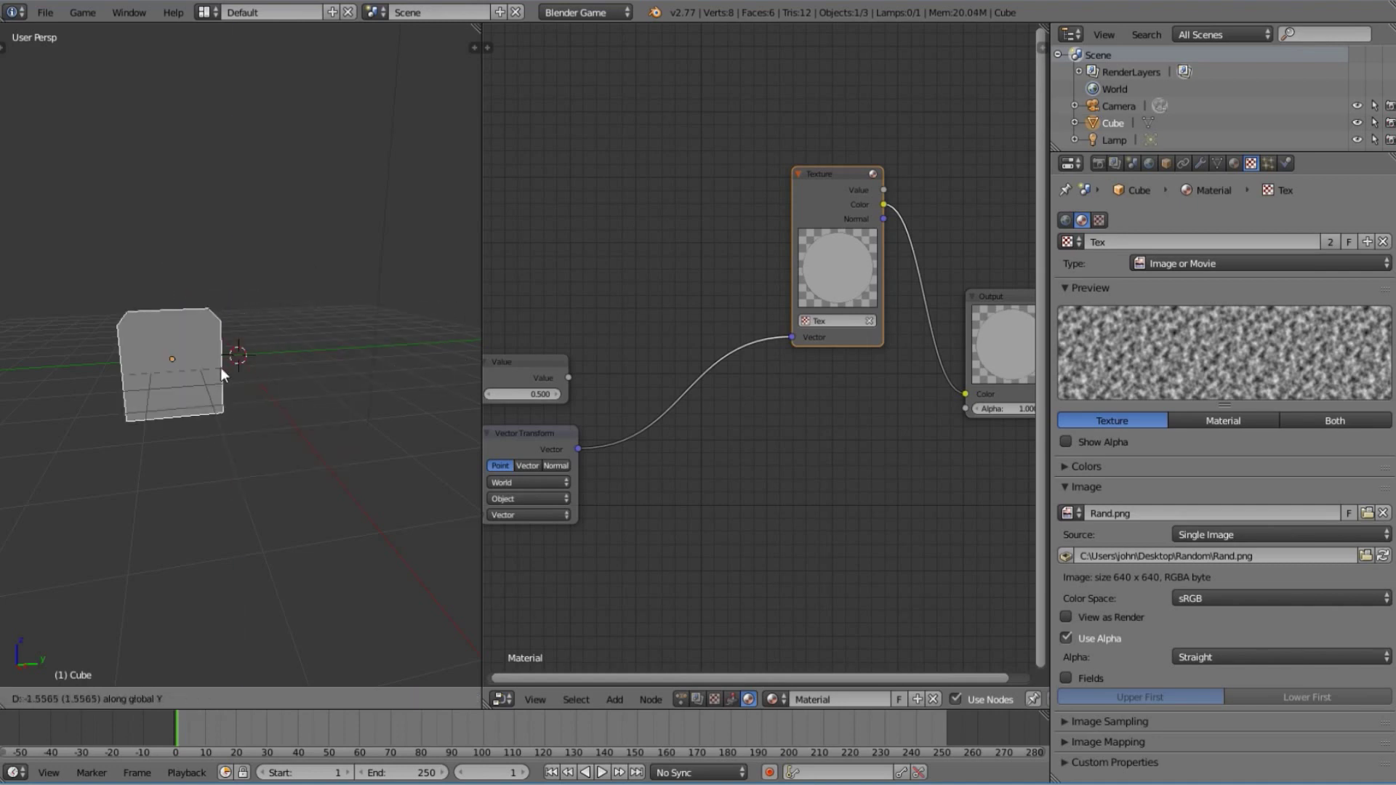
pyautogui.press('Escape')
# Move the Value and Vector Transform nodes together farther away from the Texture node
pyautogui.scroll(1, 613, 410)
pyautogui.keyDown('ctrl'); pyautogui.hscroll(-5, 654, 419); pyautogui.keyUp('ctrl')
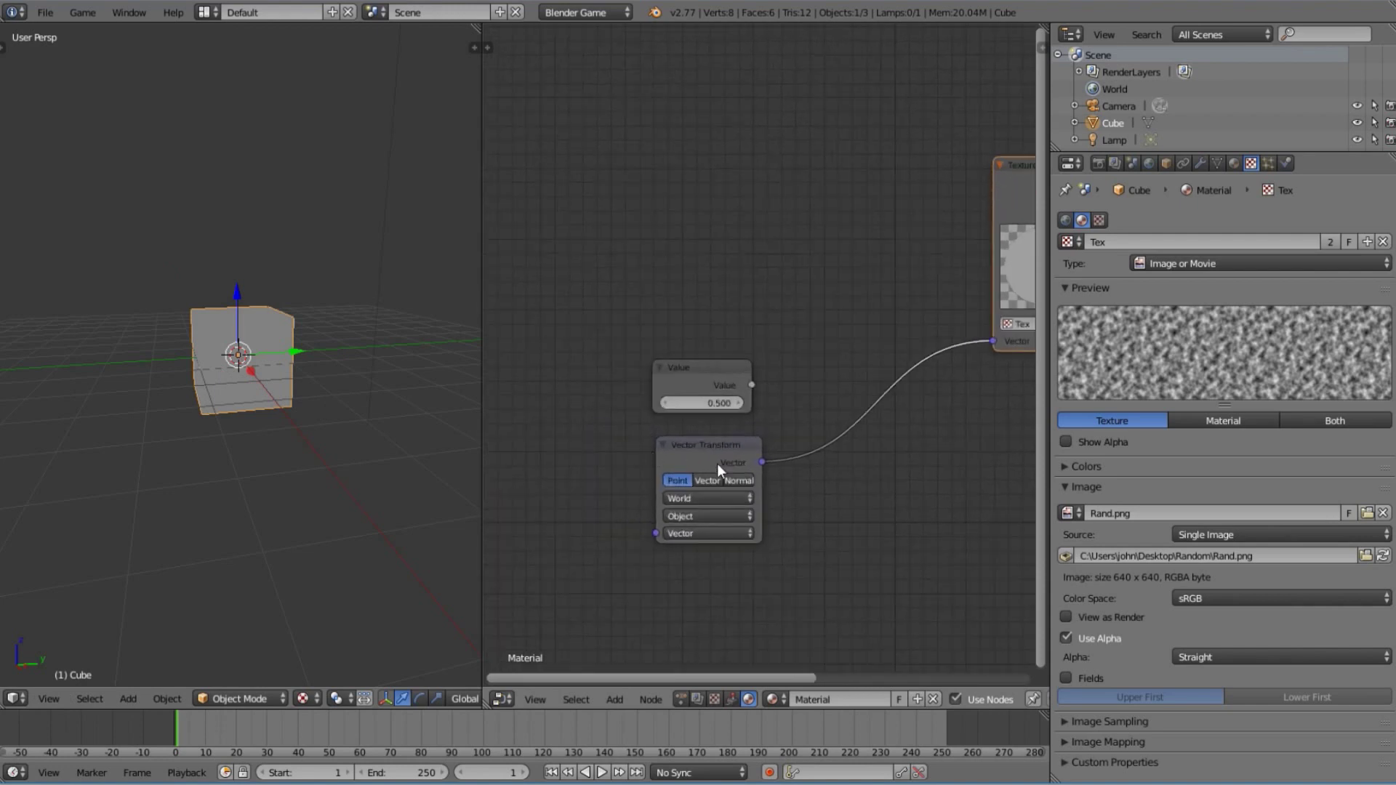
pyautogui.moveTo(714, 465); pyautogui.dragTo(705, 455)
pyautogui.click(704, 452)
pyautogui.scroll(-1, 760, 428)
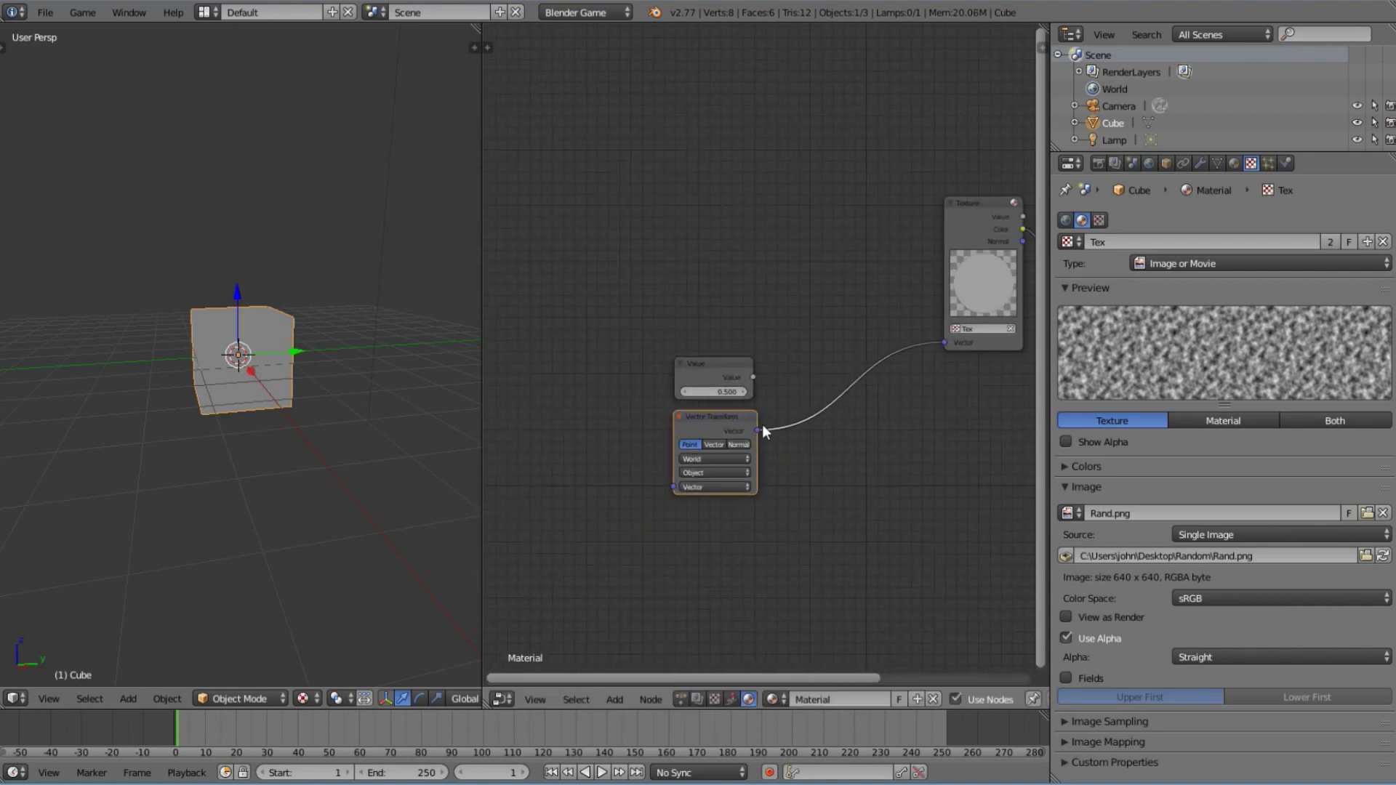
pyautogui.keyDown('shift'); pyautogui.click(738, 370); pyautogui.keyUp('shift')
pyautogui.moveTo(744, 369); pyautogui.dragTo(683, 300)
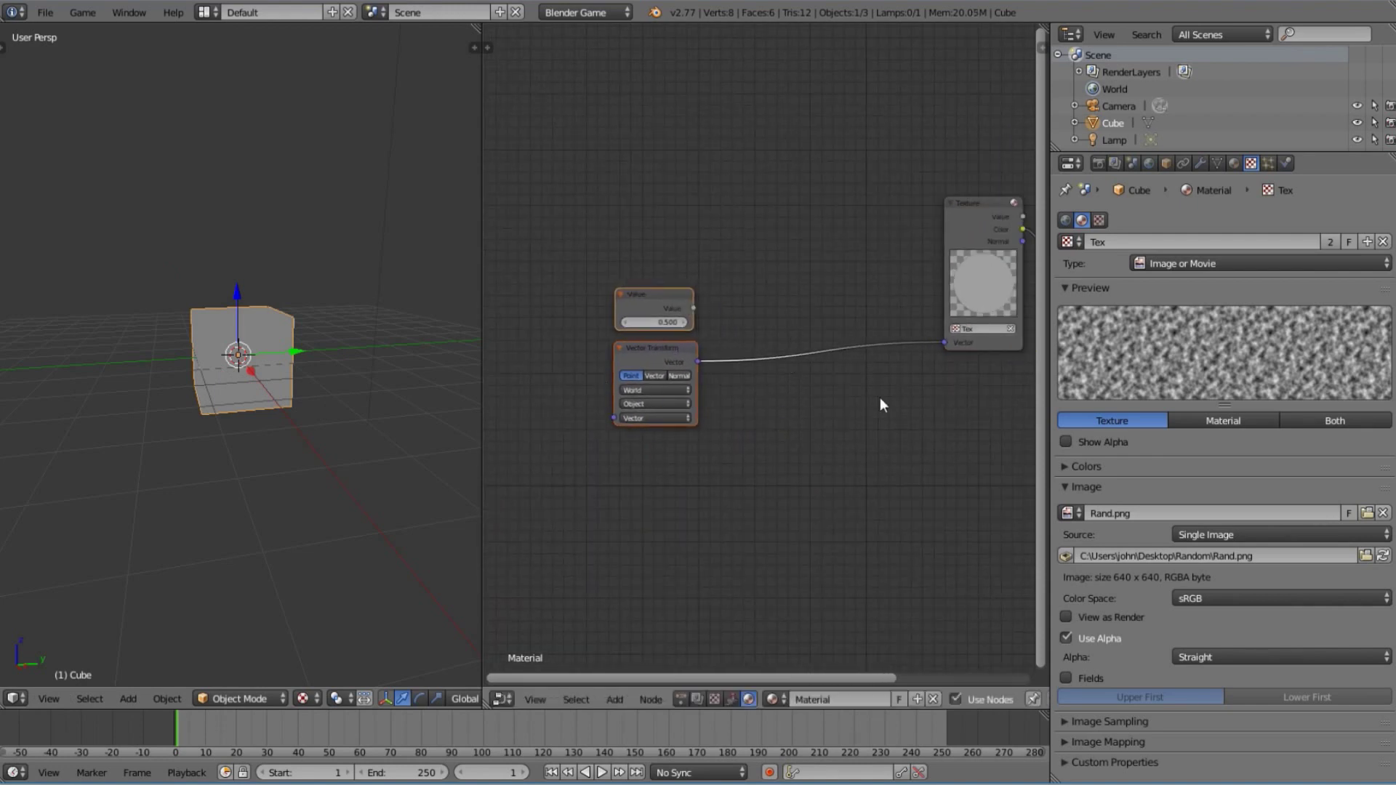
# Reposition the Texture and Output nodes to line them up with the Vector Transform node
pyautogui.moveTo(791, 435); pyautogui.dragTo(591, 515, button='middle')
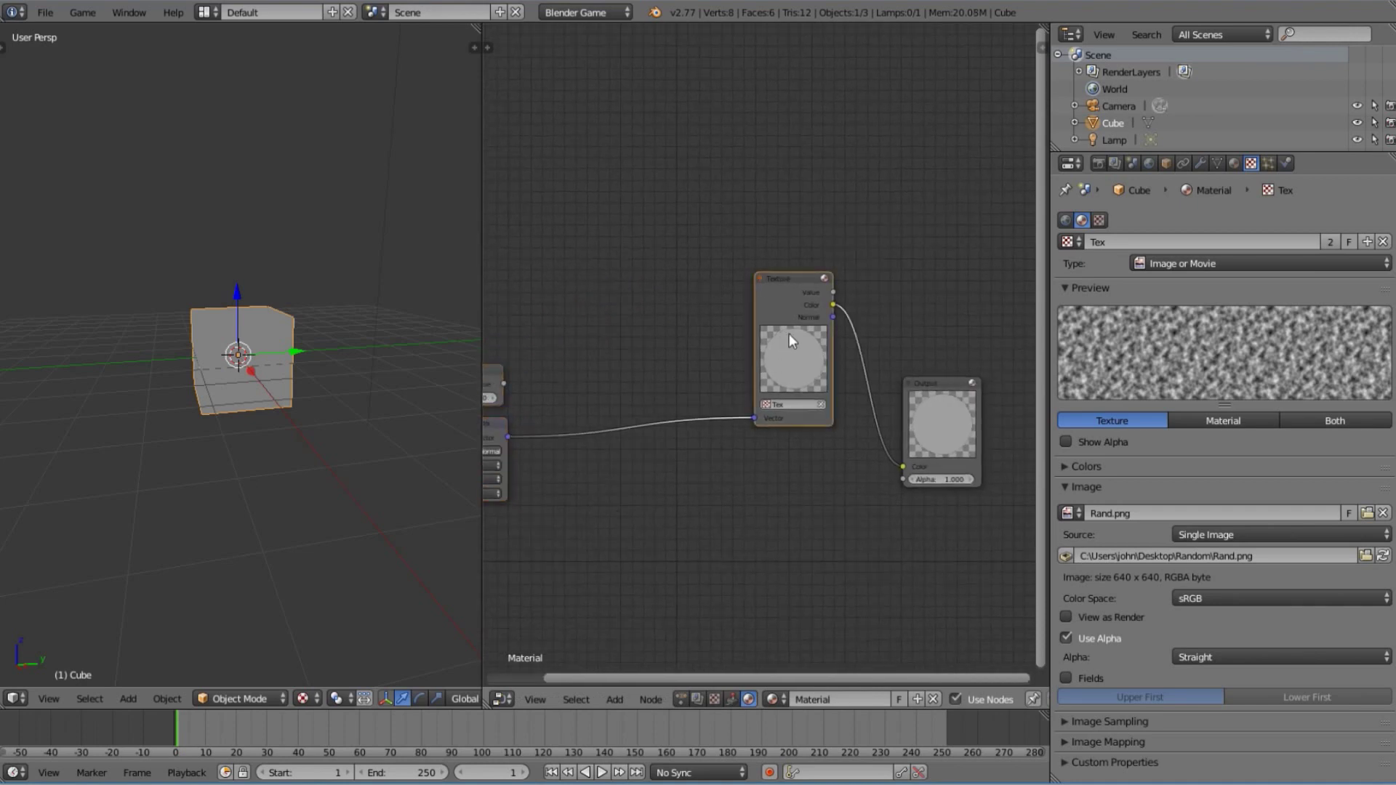
pyautogui.moveTo(788, 334); pyautogui.dragTo(698, 367)
pyautogui.moveTo(915, 393); pyautogui.dragTo(856, 333)
# Add a MixRGB node below the link between the Vector Transform and Texture nodes
pyautogui.scroll(1, 678, 429)
pyautogui.moveTo(677, 429); pyautogui.dragTo(757, 313, button='middle')
pyautogui.scroll(2, 823, 449)
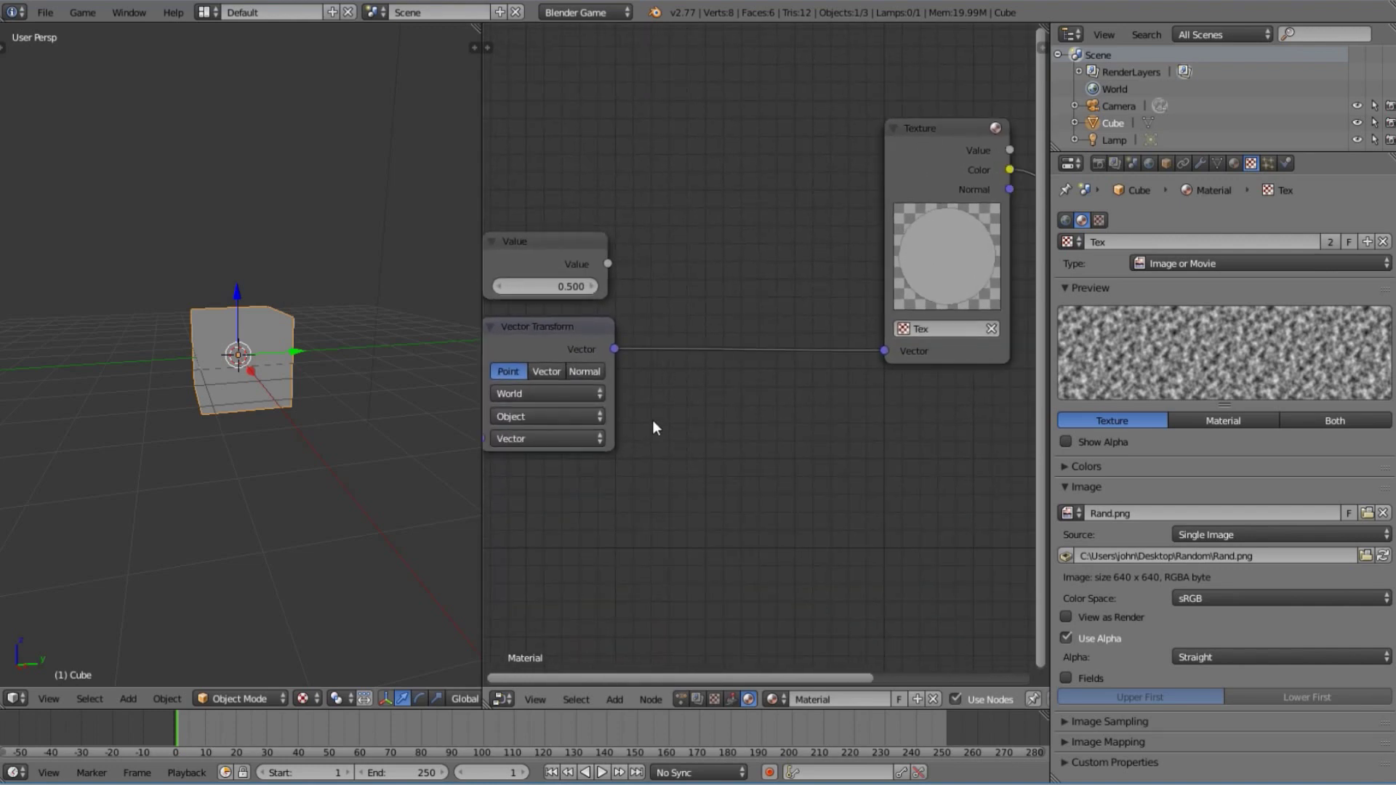
pyautogui.hotkey('shift', 'a')
pyautogui.moveTo(642, 363)
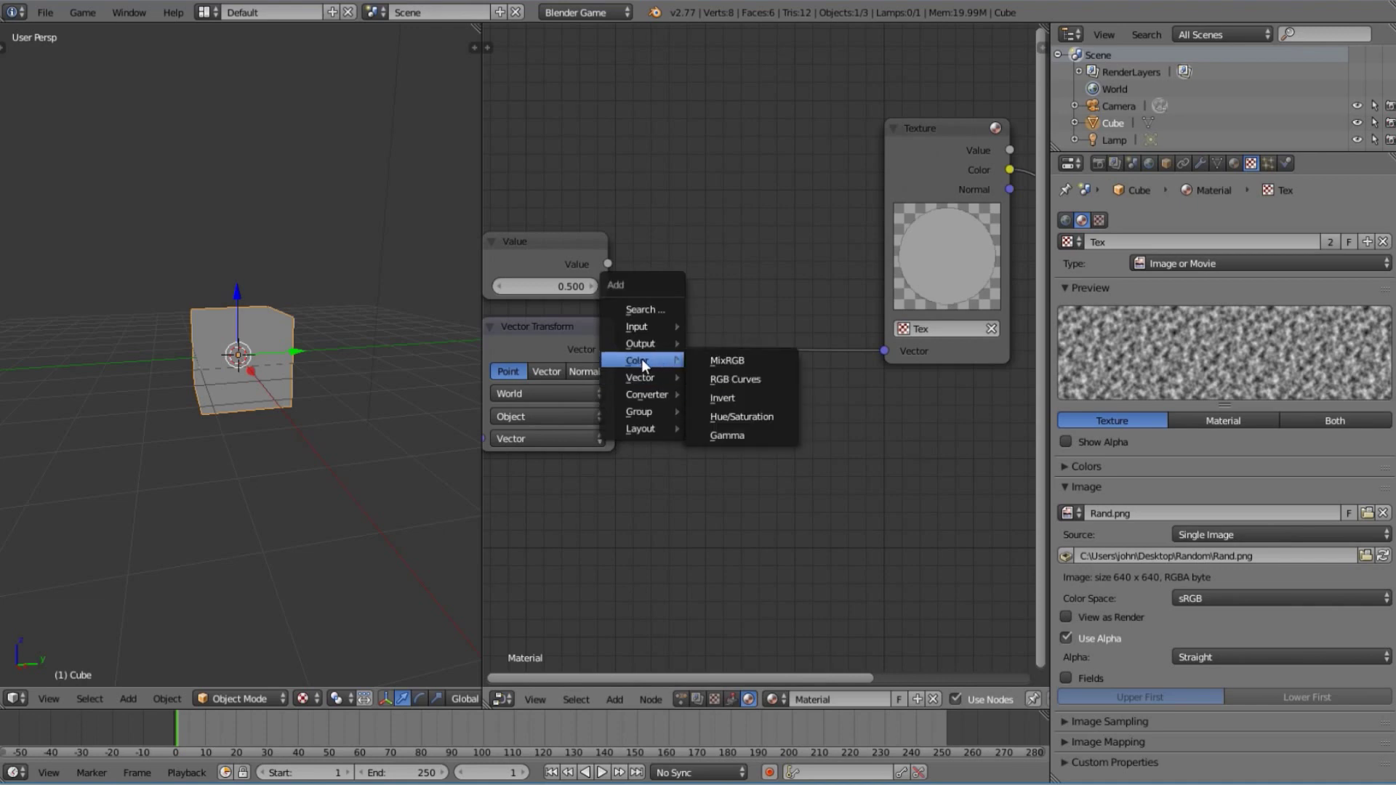
pyautogui.click(725, 361)
pyautogui.click(692, 394)
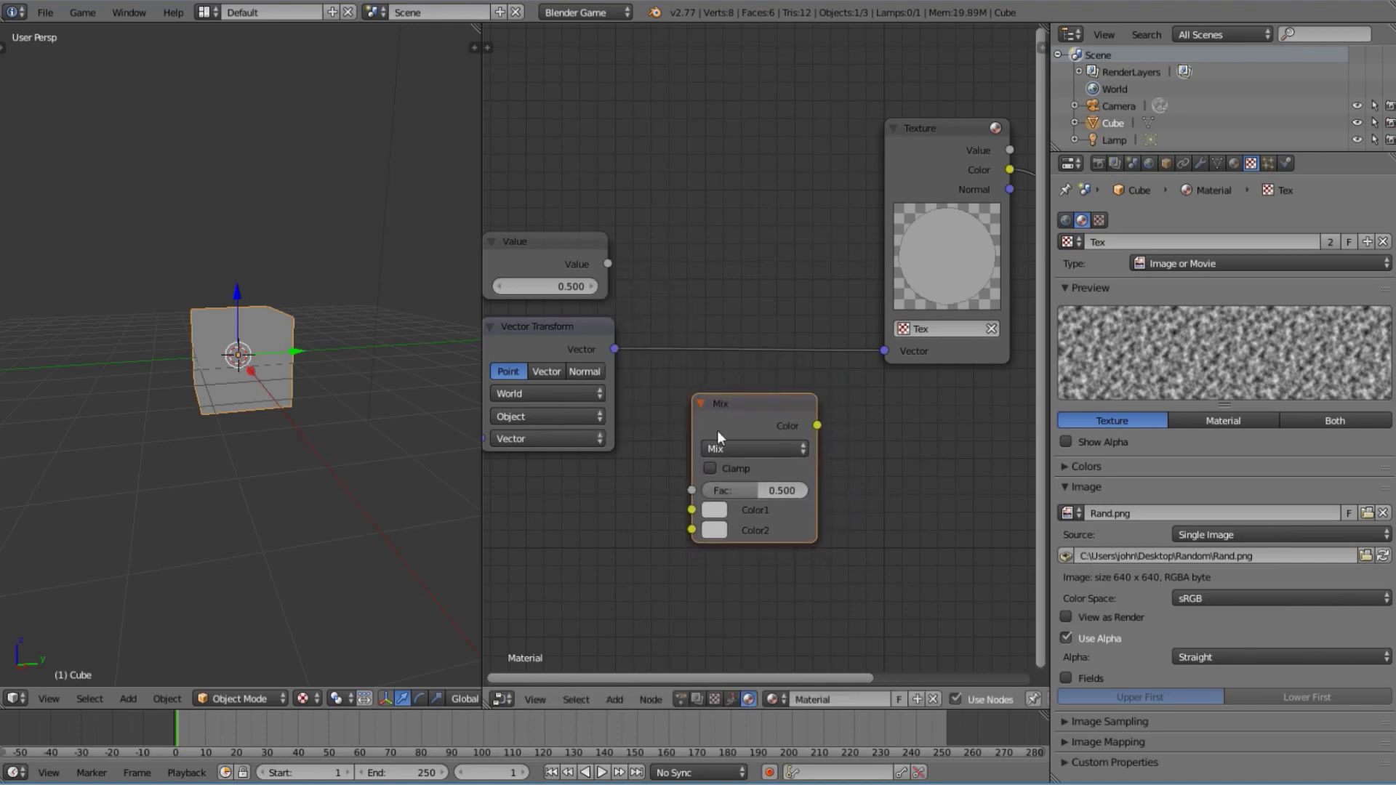
# Set the Mix node's blend type to Overlay and insert it into the link between the Vector Transform and Texture nodes
pyautogui.click(745, 446)
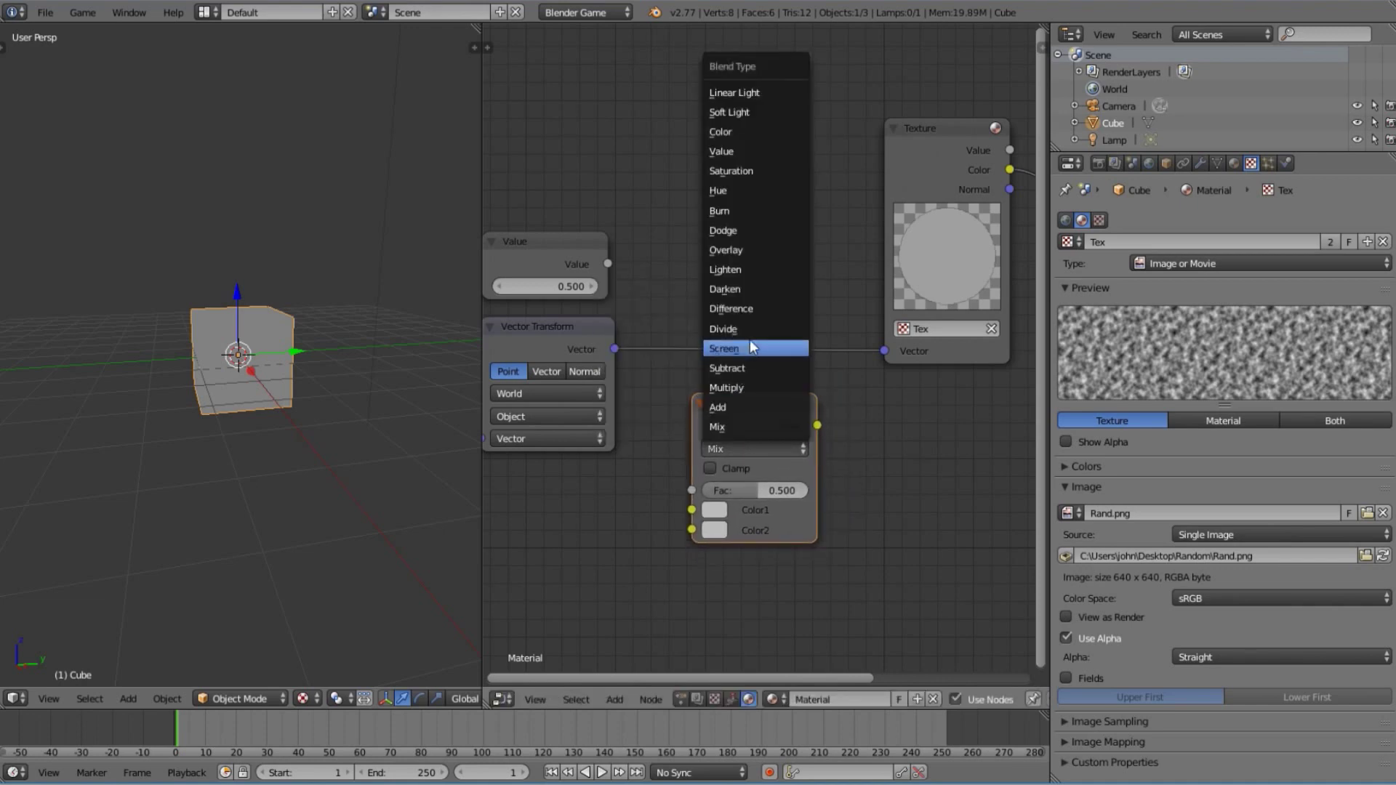
pyautogui.click(717, 249)
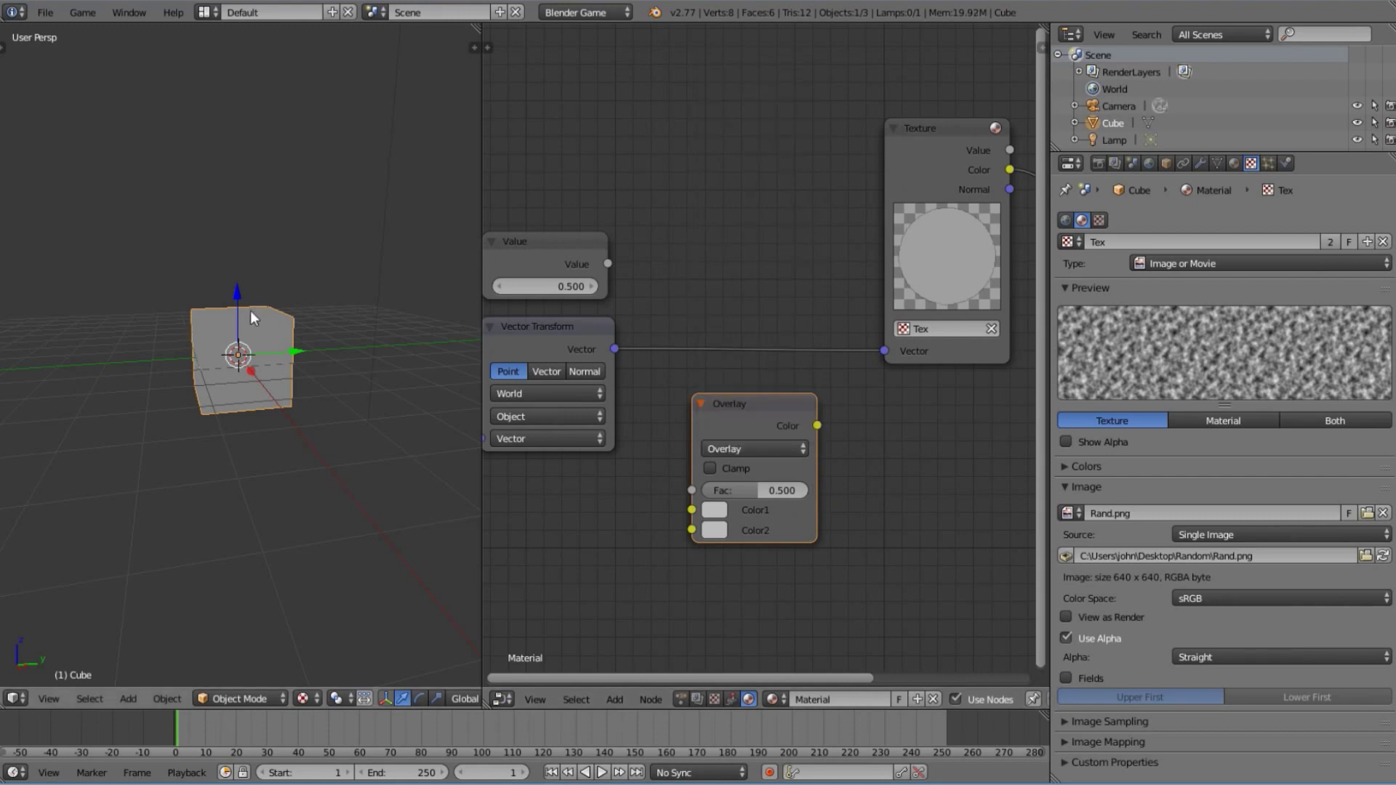
pyautogui.moveTo(201, 312); pyautogui.dragTo(264, 422, button='middle')
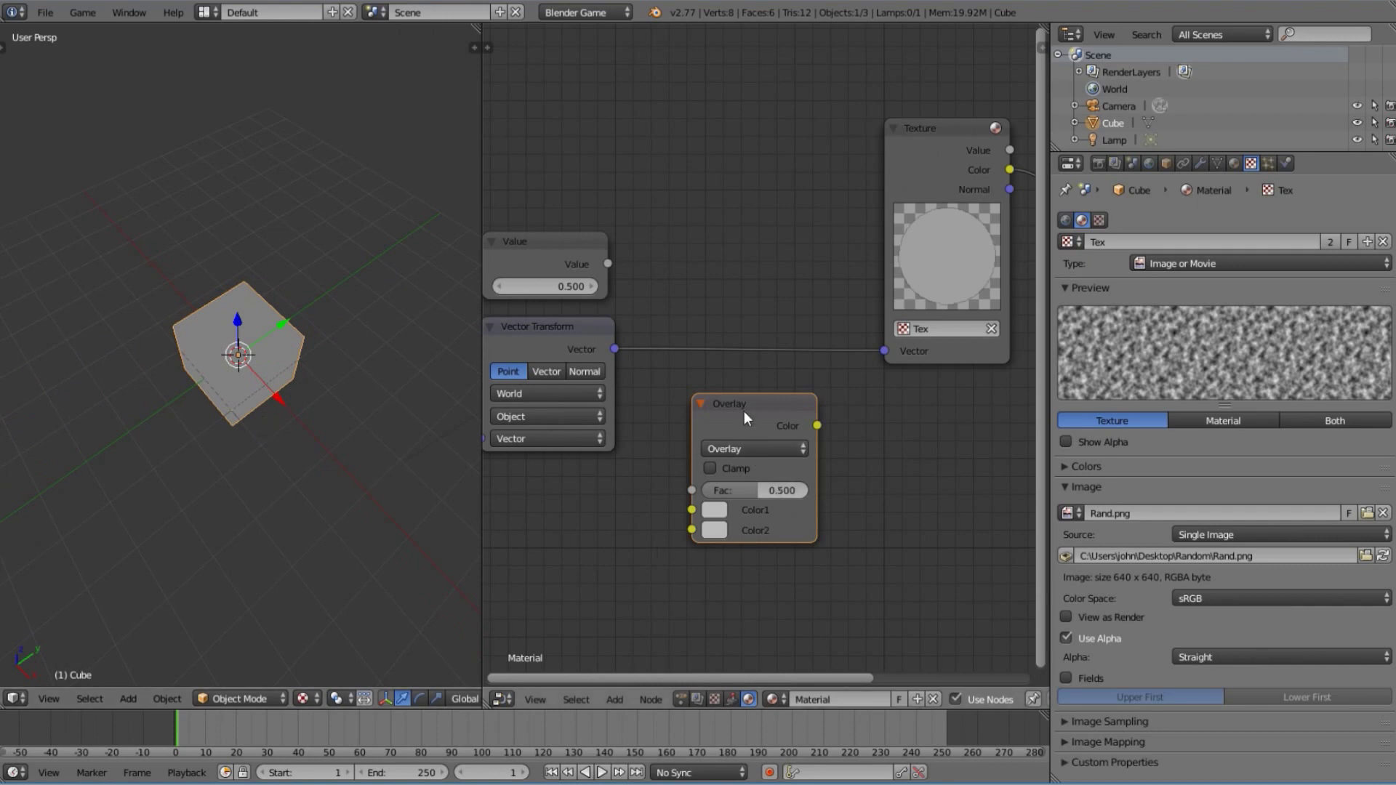
pyautogui.moveTo(744, 412); pyautogui.dragTo(739, 235)
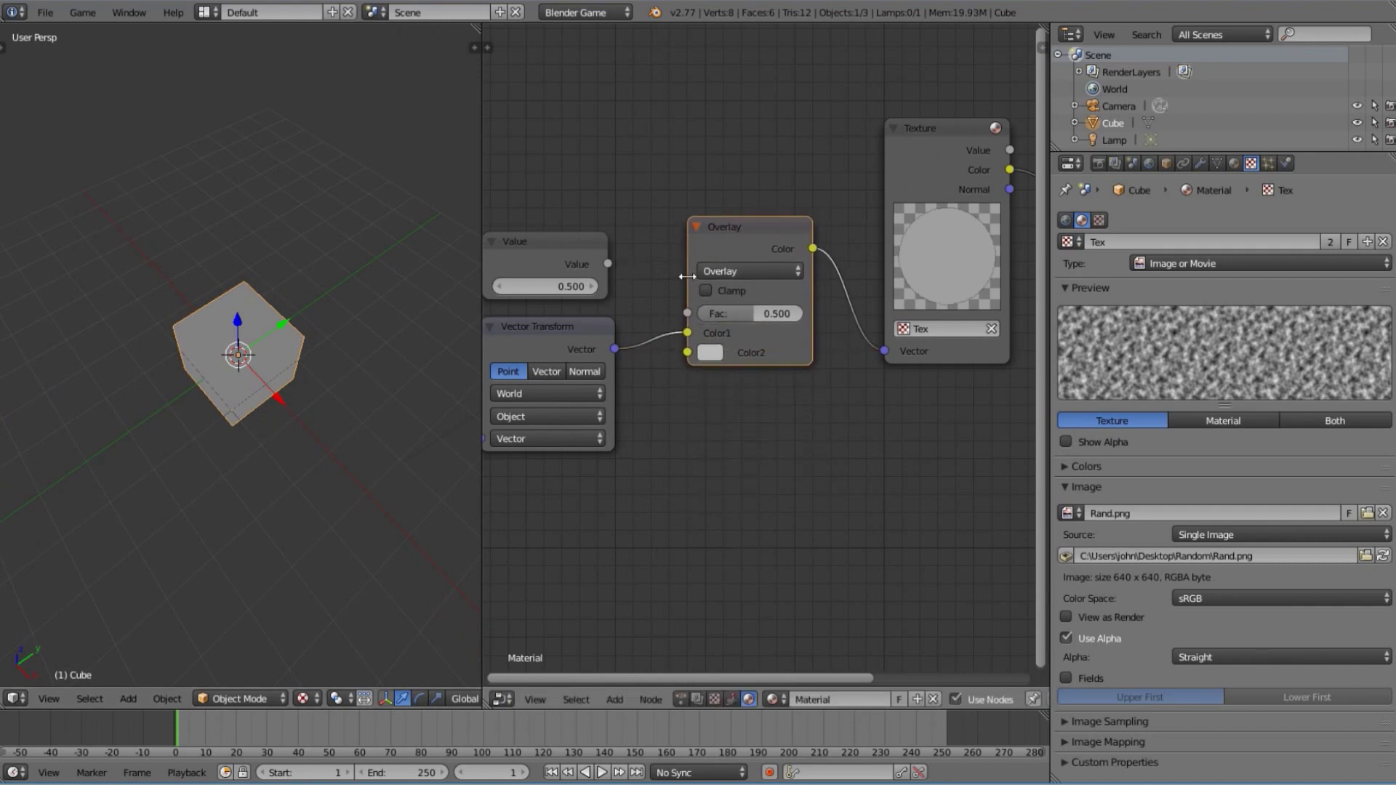
# Change the mix node's blend type to Add and connect the Value node's output to its Color1 input
pyautogui.click(720, 270)
pyautogui.click(726, 311)
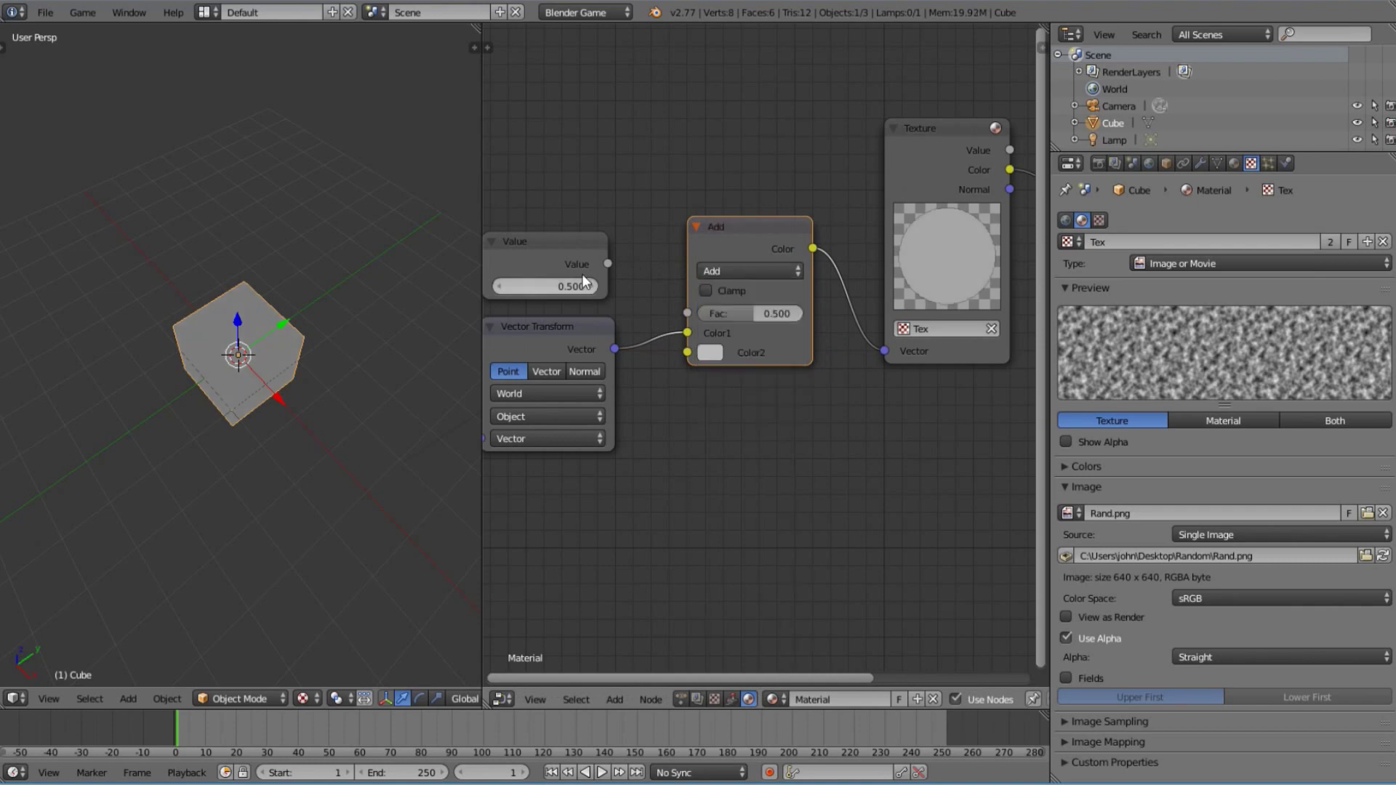
pyautogui.moveTo(608, 264); pyautogui.dragTo(688, 332)
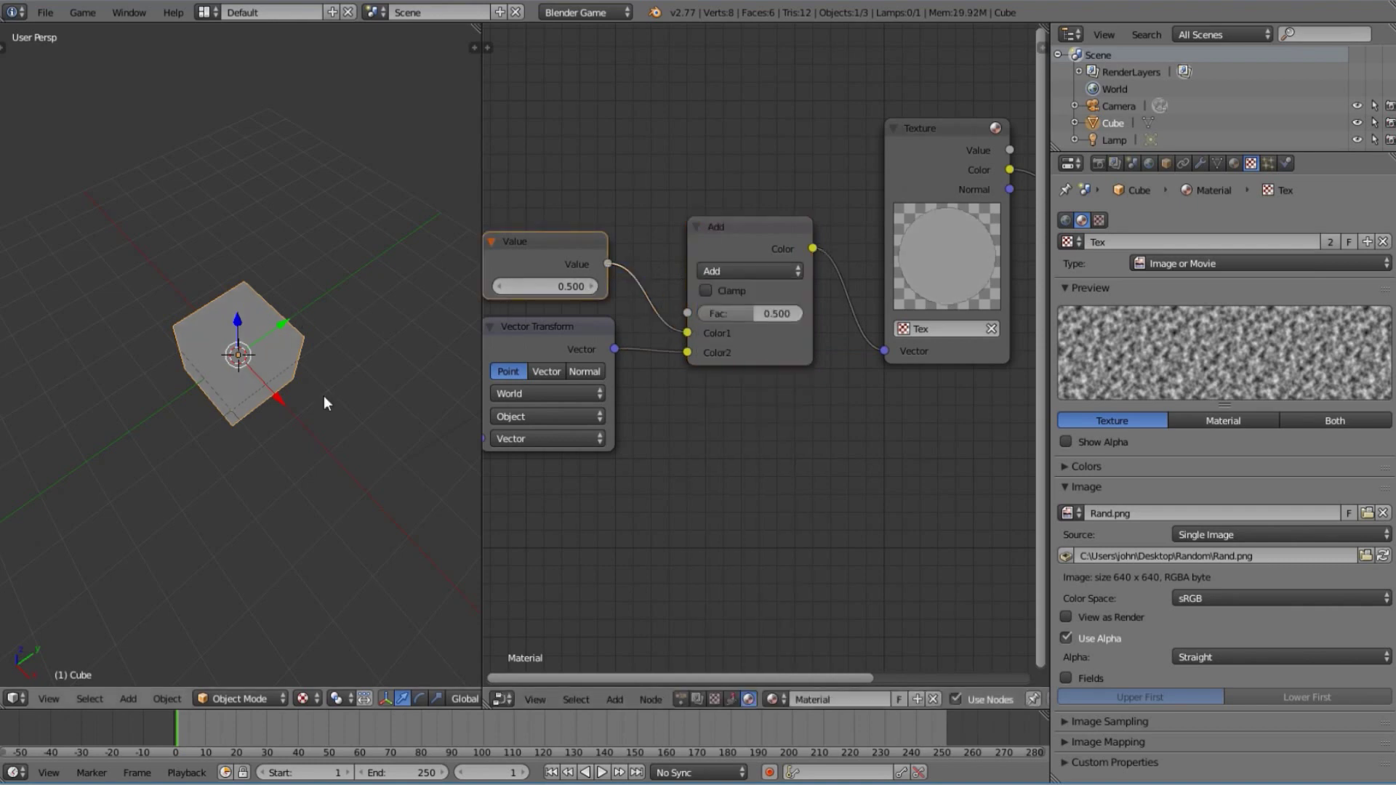
# Try moving the cube across the ground plane and then freely upward to check its shading, cancelling both moves
pyautogui.press('g')
pyautogui.hotkey('shift', 'z')
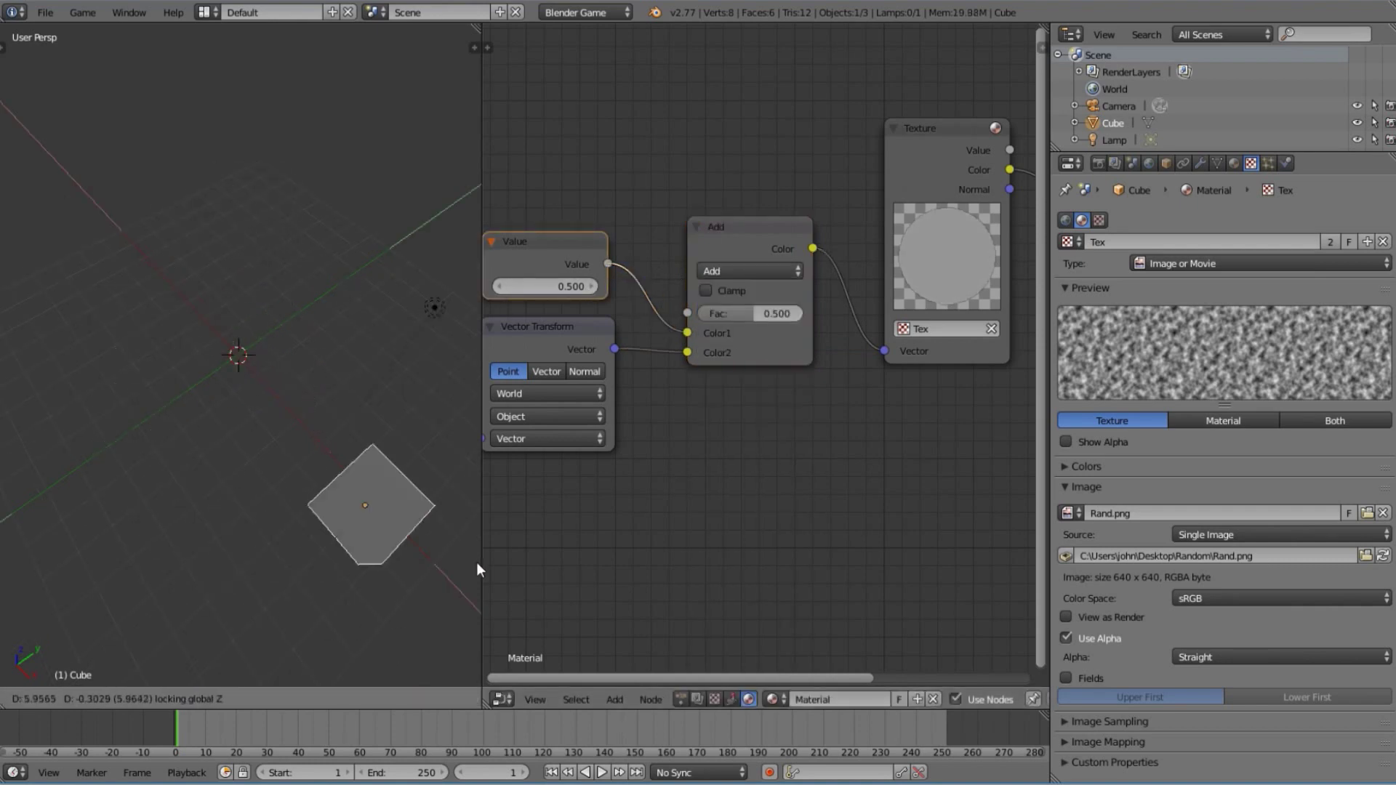
pyautogui.press('Escape')
pyautogui.moveTo(180, 363); pyautogui.dragTo(233, 342, button='middle')
pyautogui.press('g')
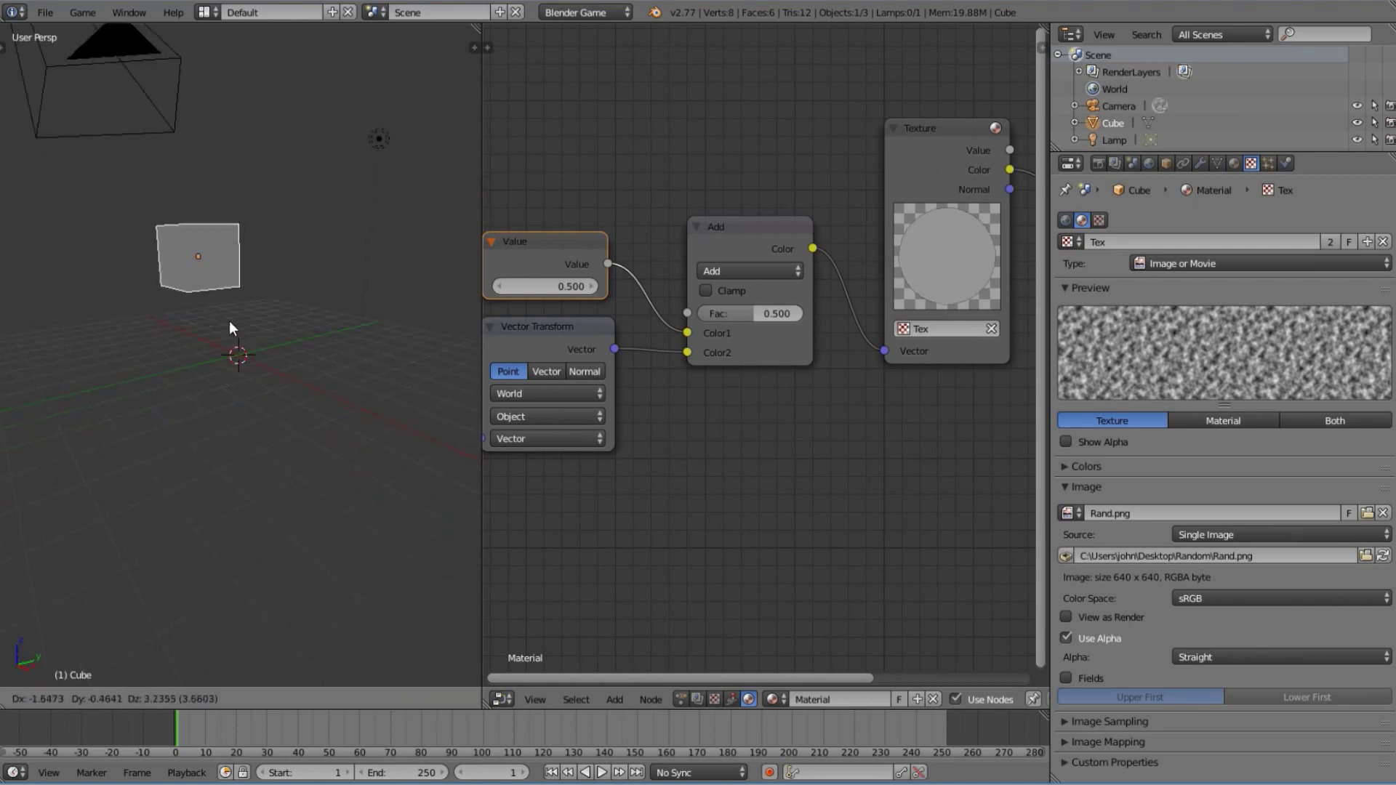
pyautogui.press('Escape')
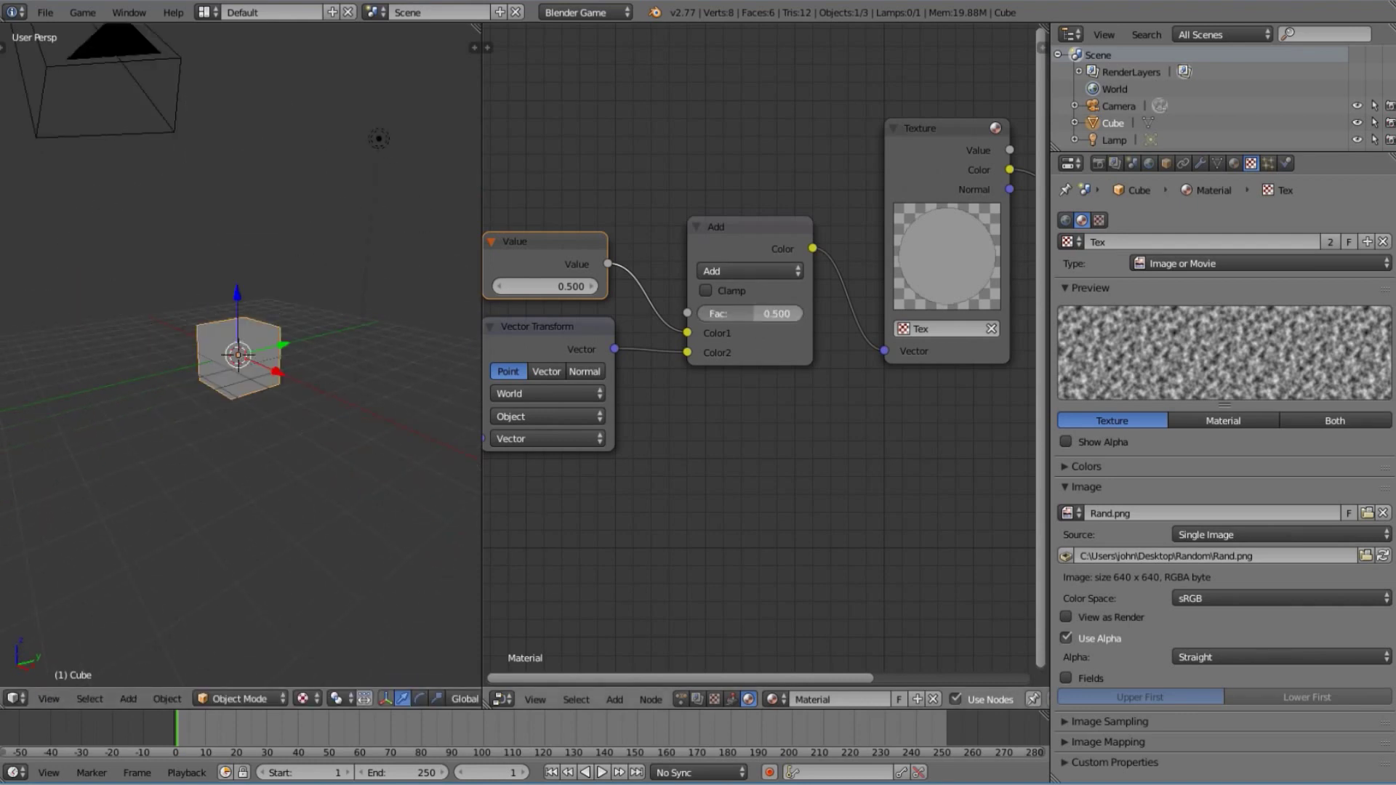
# Set the Add mix node's Fac to 1.000 and check the shading with a cancelled horizontal move of the cube
pyautogui.moveTo(300, 381); pyautogui.dragTo(176, 536, button='middle')
pyautogui.press('g')
pyautogui.hotkey('shift', 'z')
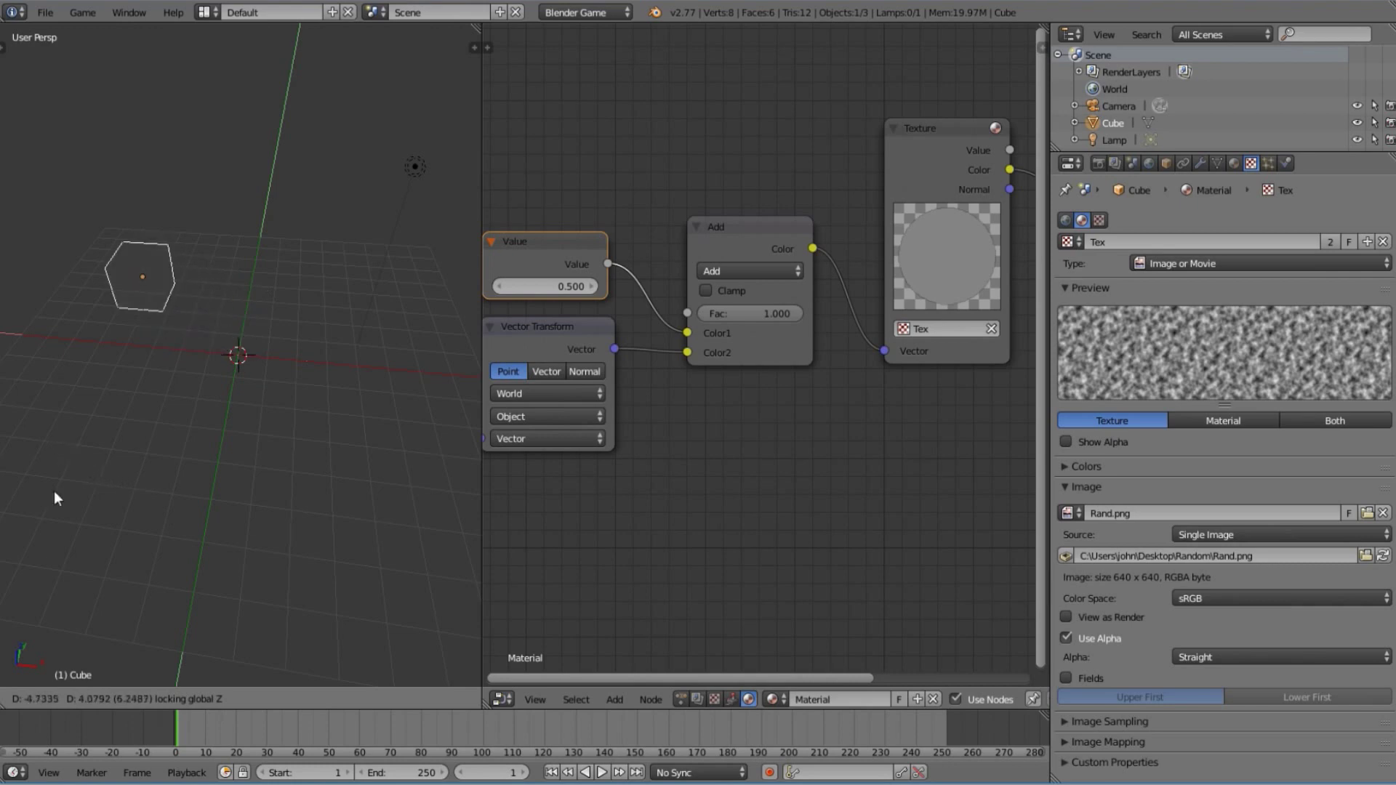
pyautogui.press('Escape')
# Try the Overlay blend type on the mix node and check it with a cancelled horizontal move of the cube
pyautogui.click(743, 270)
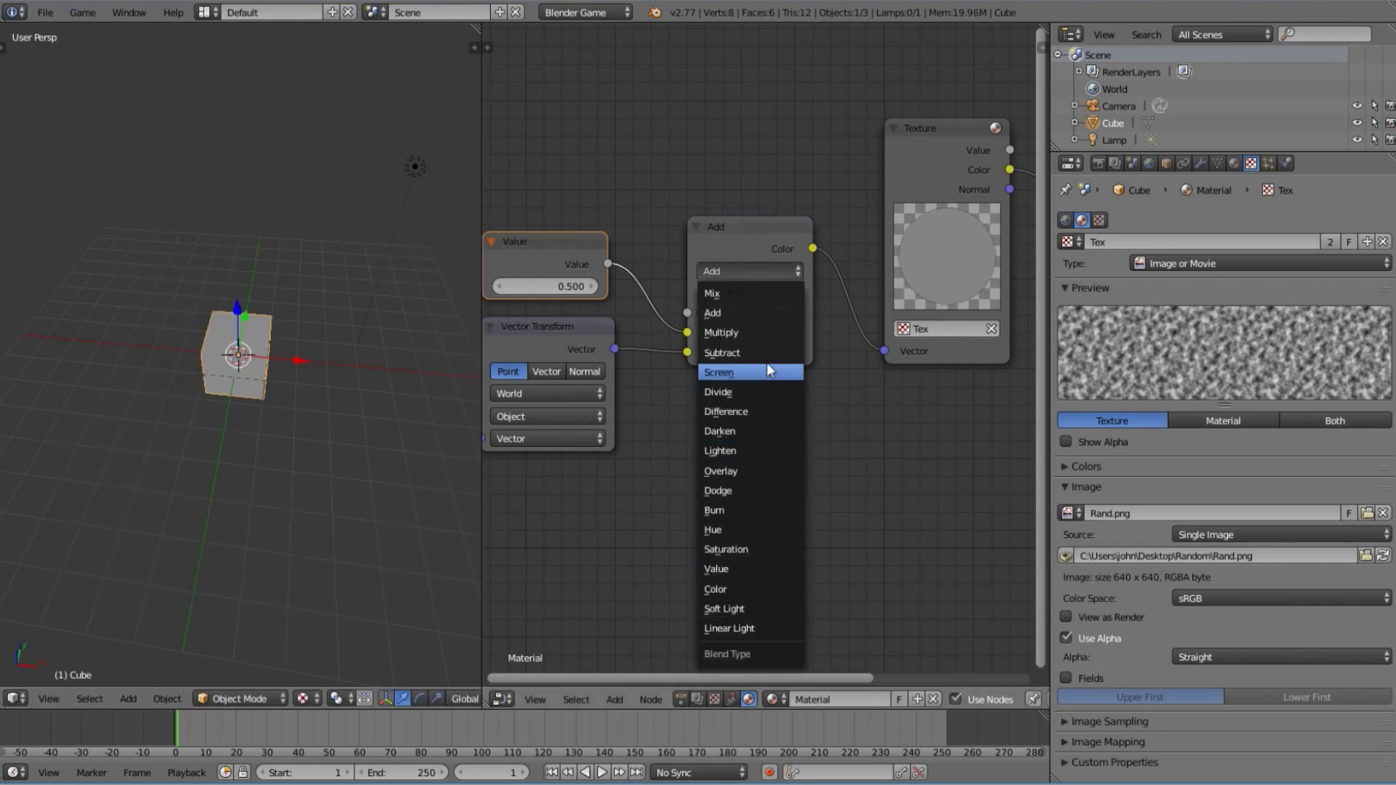
pyautogui.click(740, 468)
pyautogui.press('g')
pyautogui.hotkey('shift', 'z')
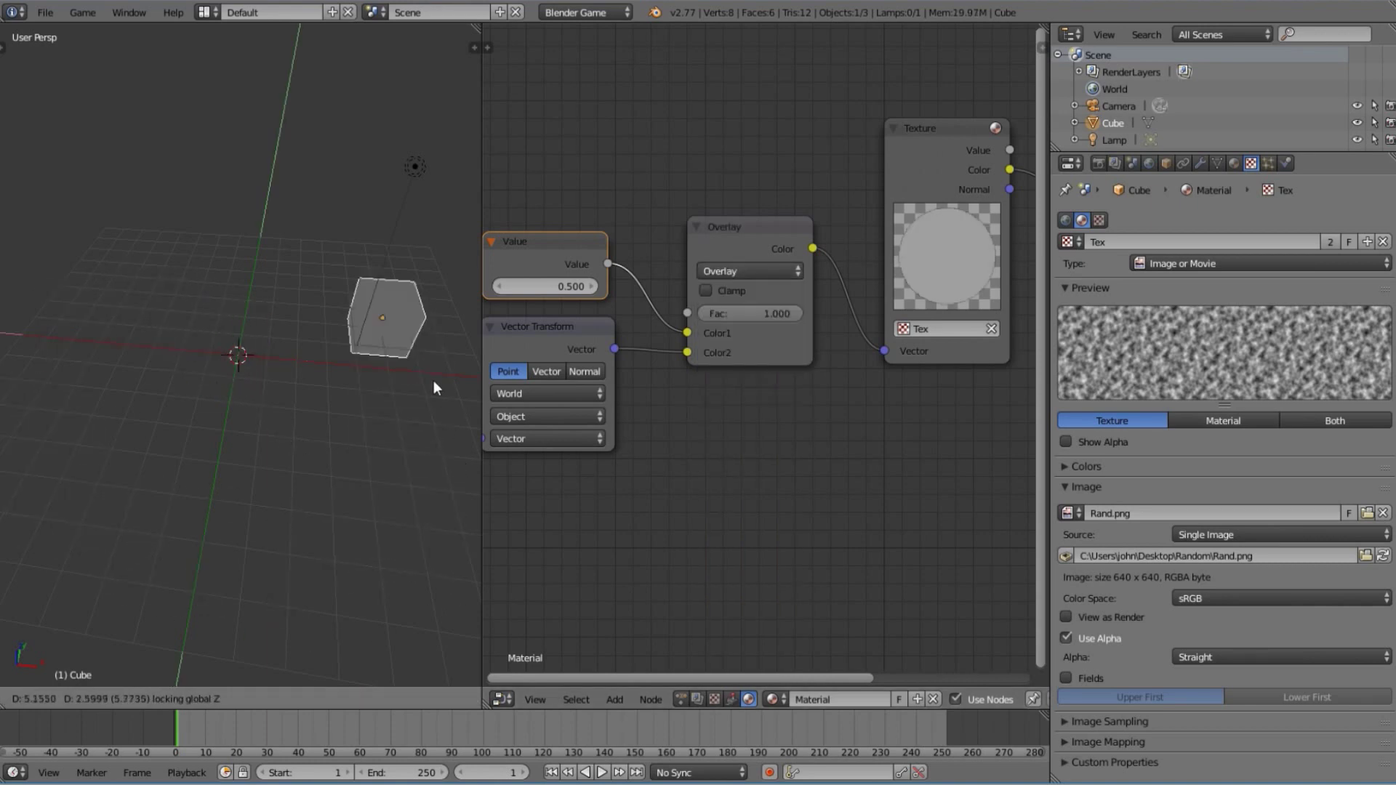
pyautogui.press('Escape')
# Set the mix node's blend type back to Add and check it with a cancelled move of the cube
pyautogui.click(718, 269)
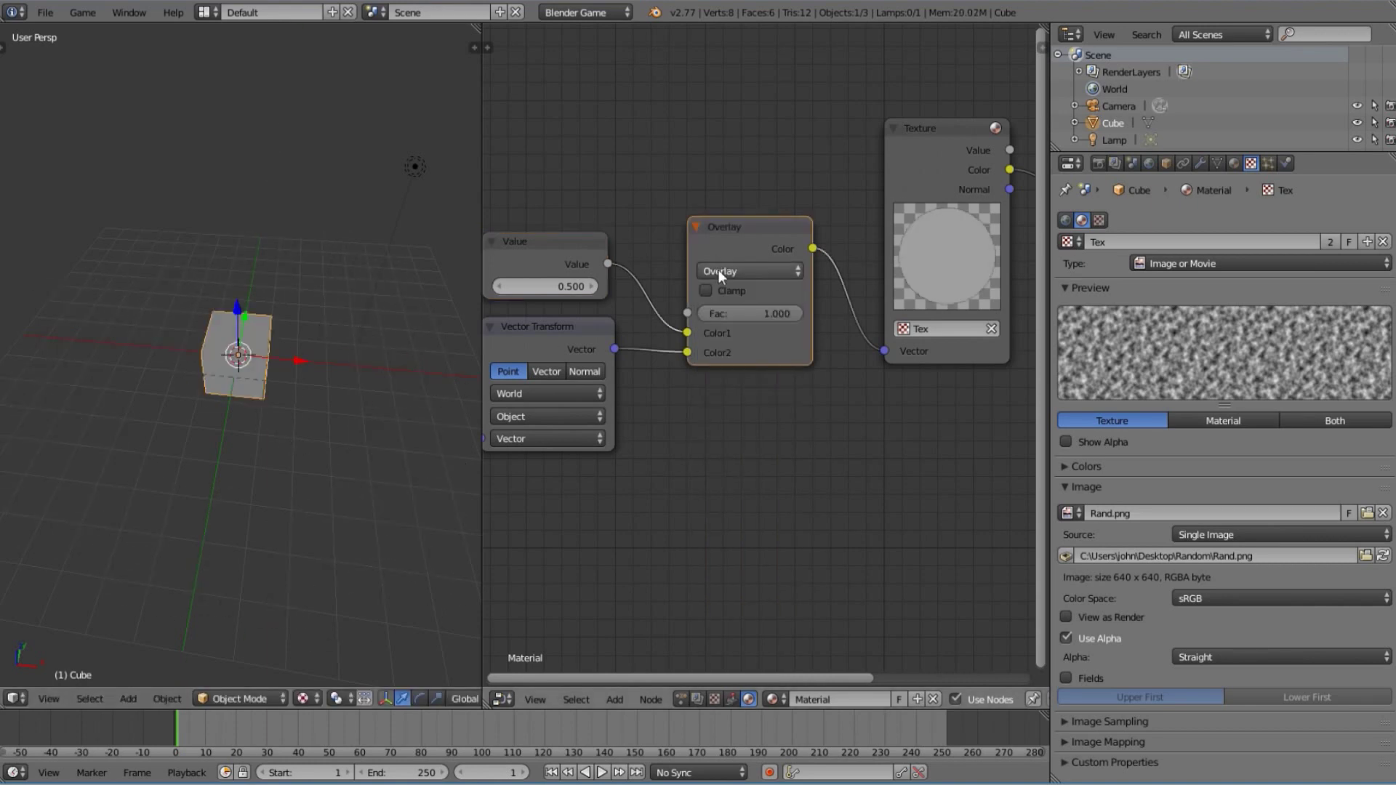
pyautogui.click(718, 270)
pyautogui.click(709, 312)
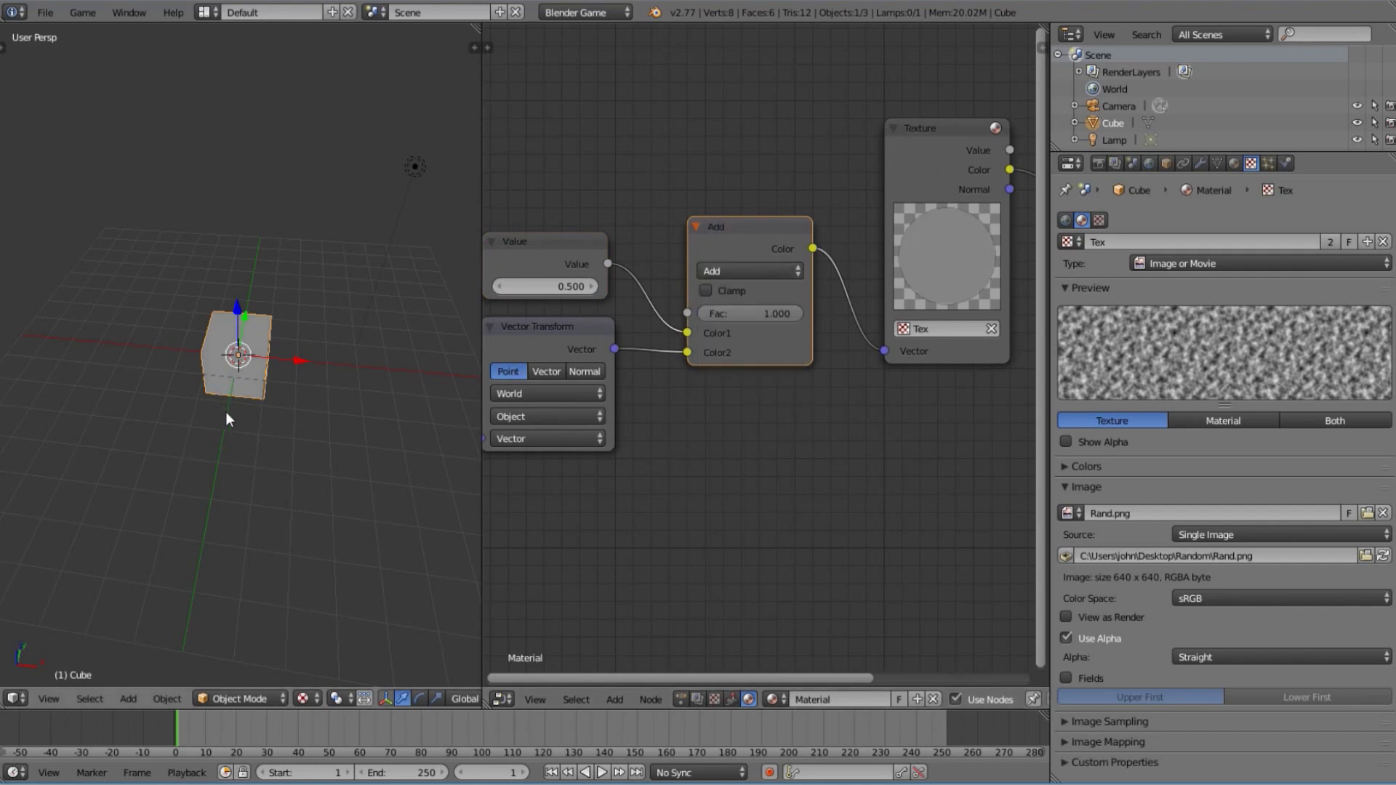
pyautogui.press('g')
pyautogui.press('Escape')
# Select the Texture node and examine how the cube's color varies during a cancelled horizontal move
pyautogui.scroll(-4, 710, 426)
pyautogui.scroll(3, 910, 320)
pyautogui.moveTo(906, 317); pyautogui.dragTo(640, 348, button='middle')
pyautogui.scroll(2, 639, 348)
pyautogui.click(616, 311)
pyautogui.press('g')
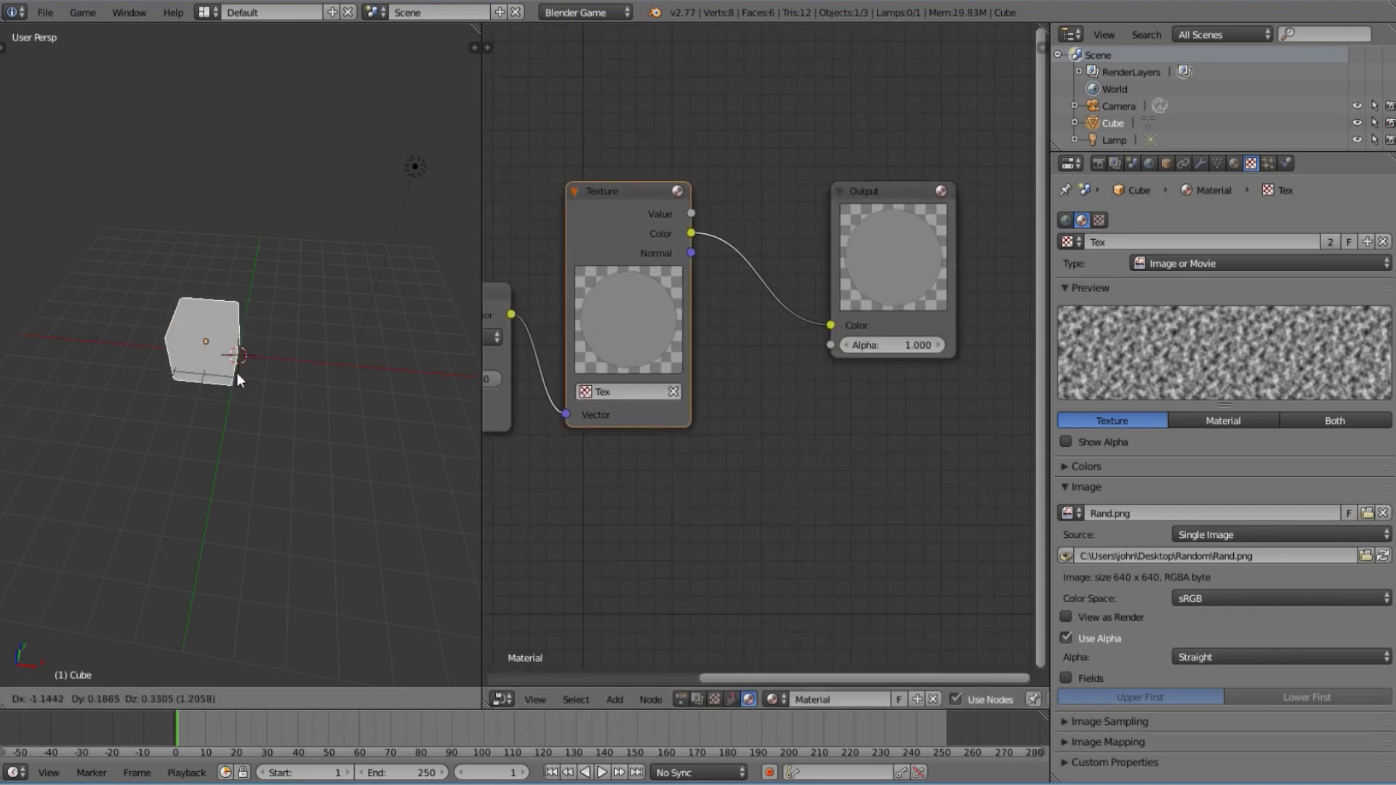
pyautogui.hotkey('shift', 'z')
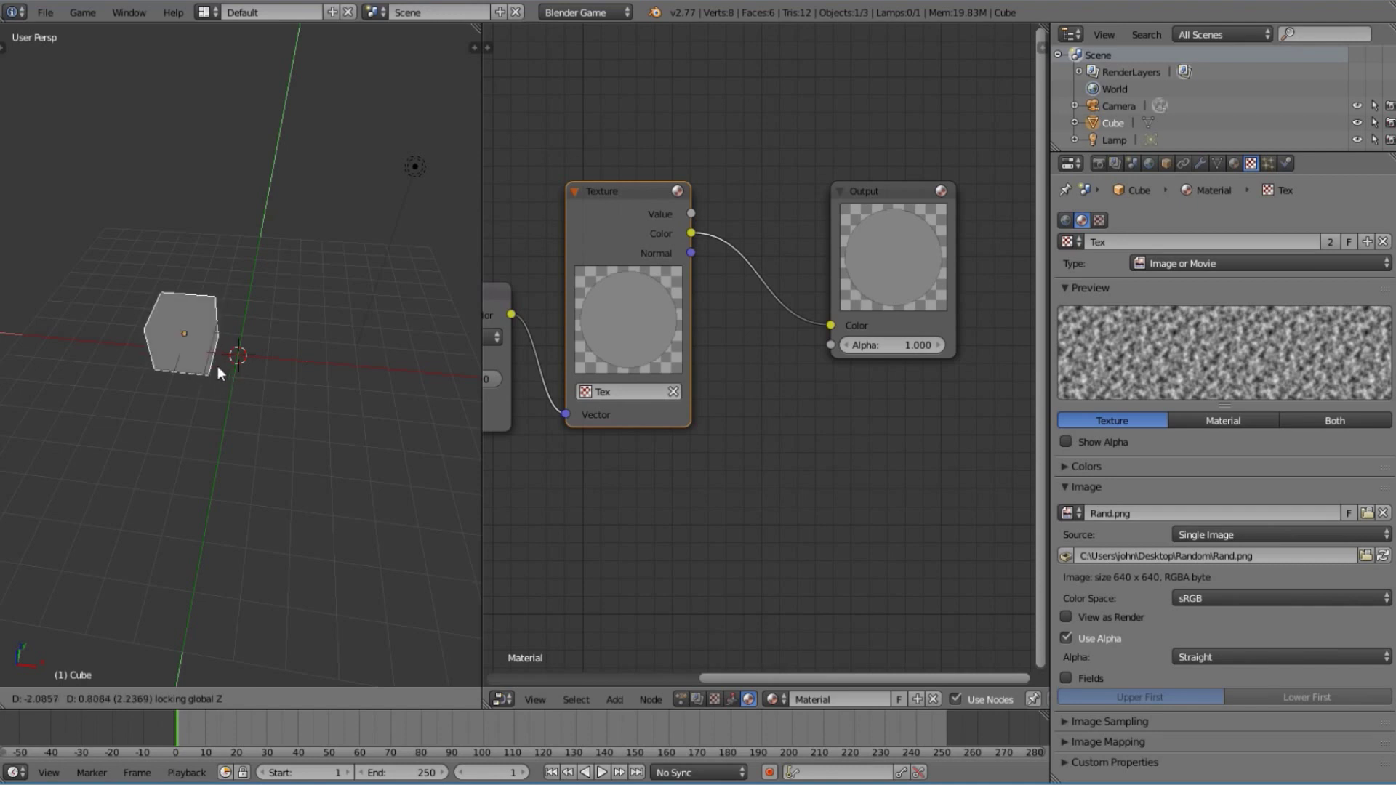
pyautogui.press('Escape')
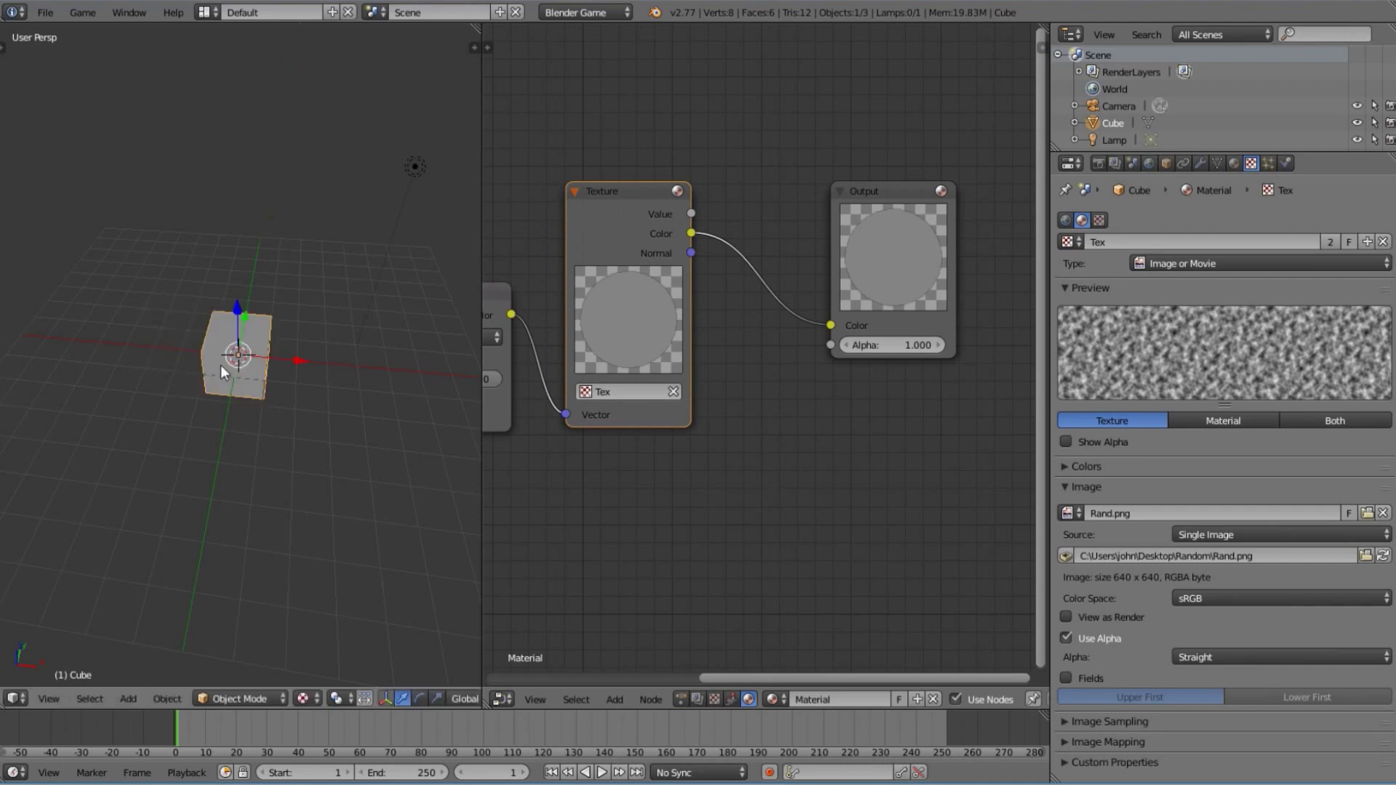
# Move the Output node farther from the Texture node to make room for another node
pyautogui.moveTo(826, 299); pyautogui.dragTo(680, 402, button='middle')
pyautogui.scroll(-1, 679, 402)
pyautogui.moveTo(679, 401); pyautogui.dragTo(912, 298)
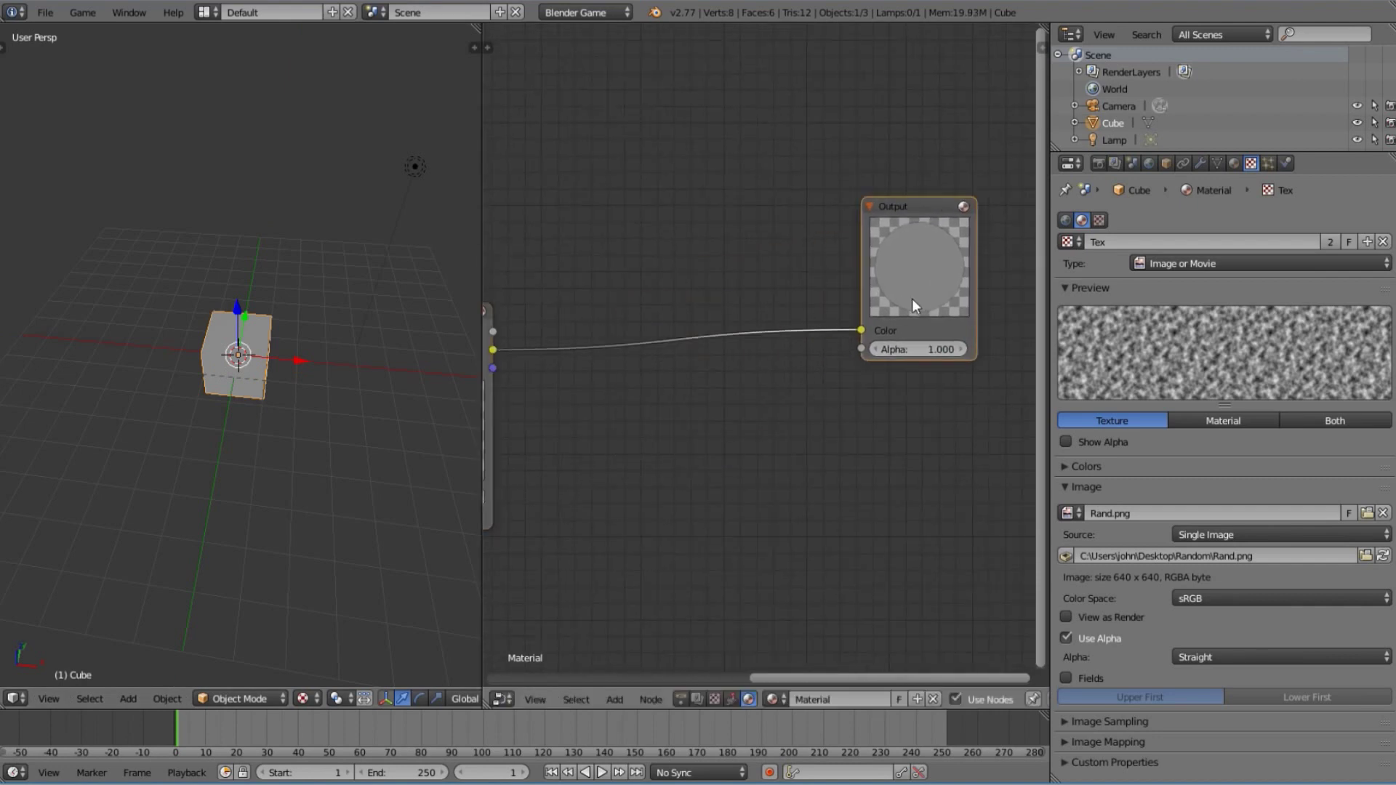
# Insert a Math node into the link between the Texture and Output nodes and set its operation to Multiply
pyautogui.hotkey('shift', 'a')
pyautogui.moveTo(669, 360)
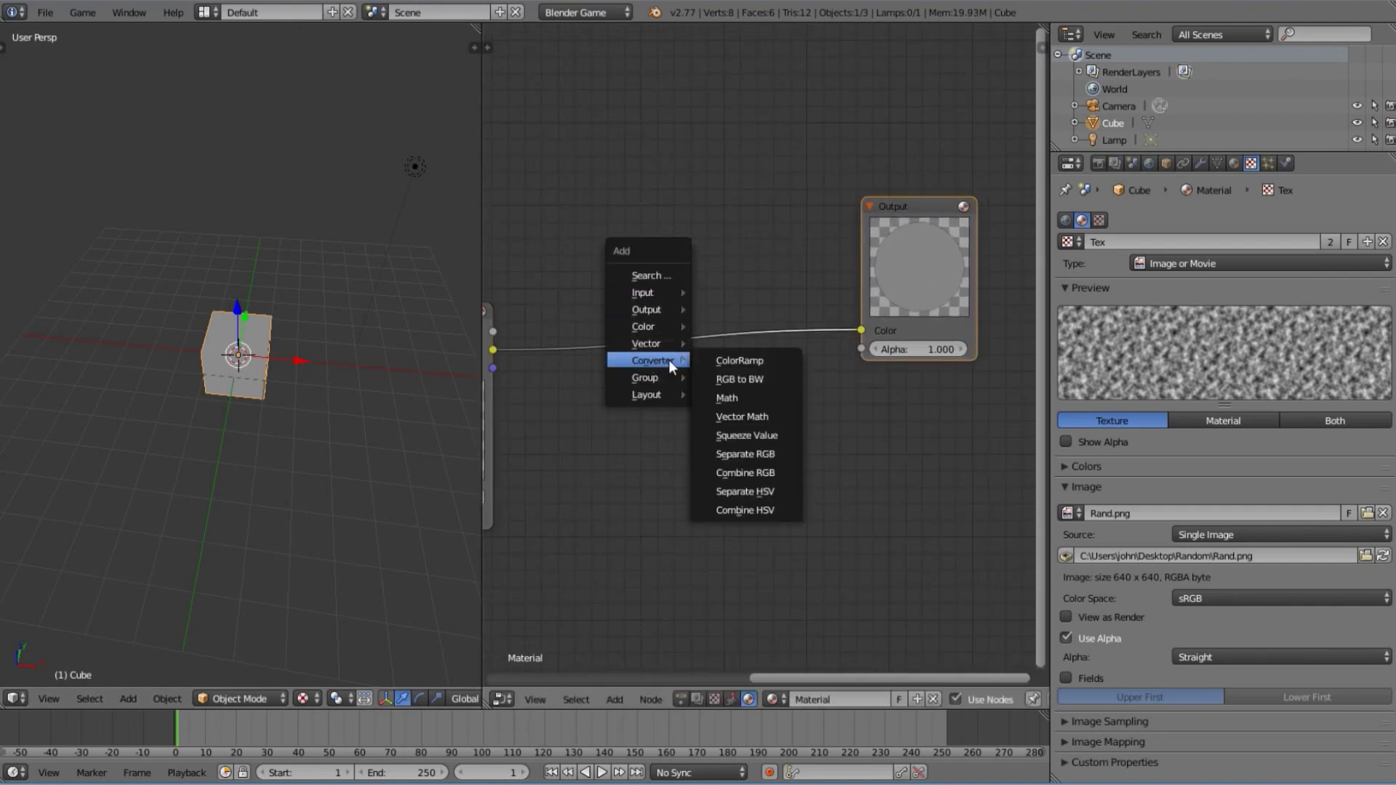
pyautogui.click(746, 399)
pyautogui.click(616, 303)
pyautogui.click(652, 354)
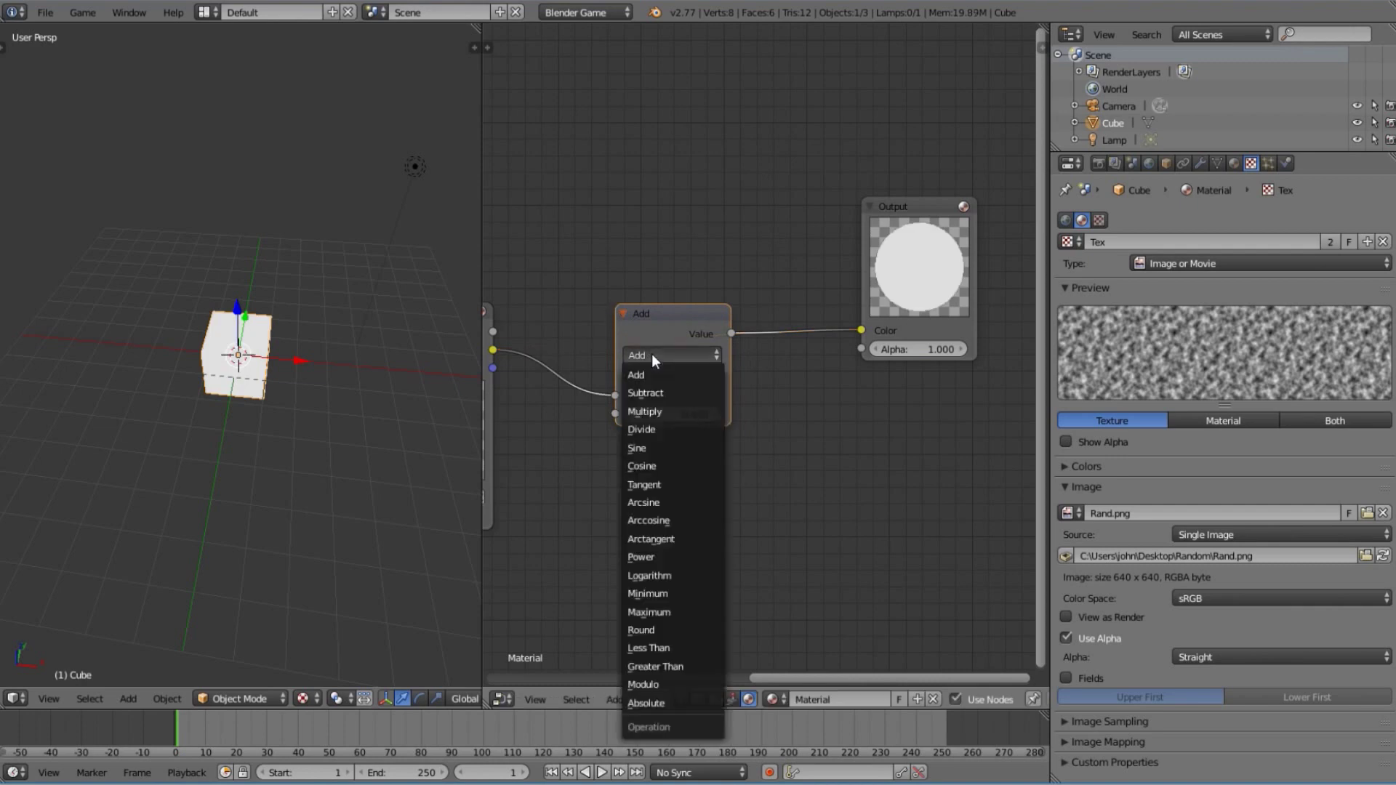
pyautogui.click(668, 409)
# Set the Multiply node's second value to 1 and check the brightness with a cancelled horizontal move of the cube
pyautogui.scroll(6, 268, 376)
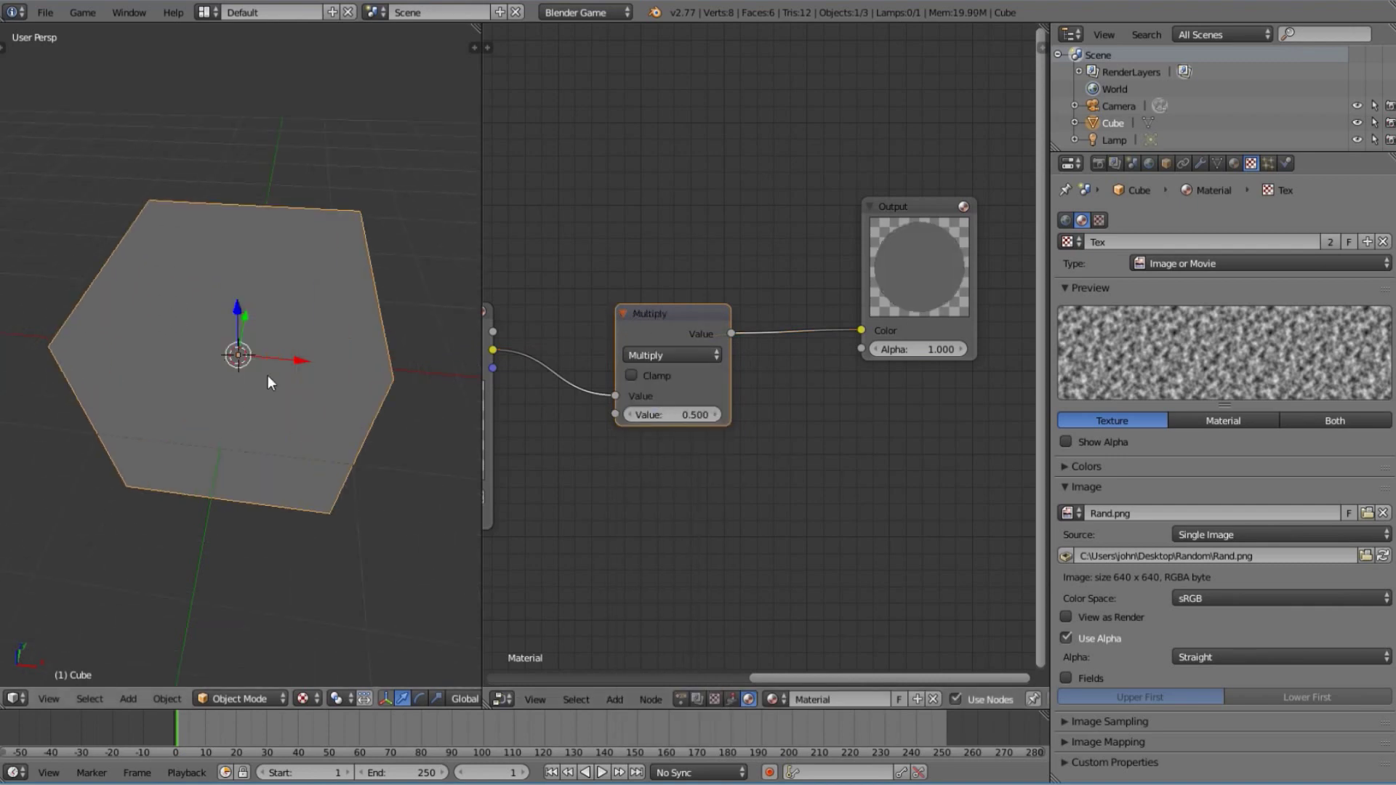
pyautogui.moveTo(267, 375); pyautogui.dragTo(269, 334, button='middle')
pyautogui.scroll(-3, 311, 338)
pyautogui.click(682, 414)
pyautogui.write('1')
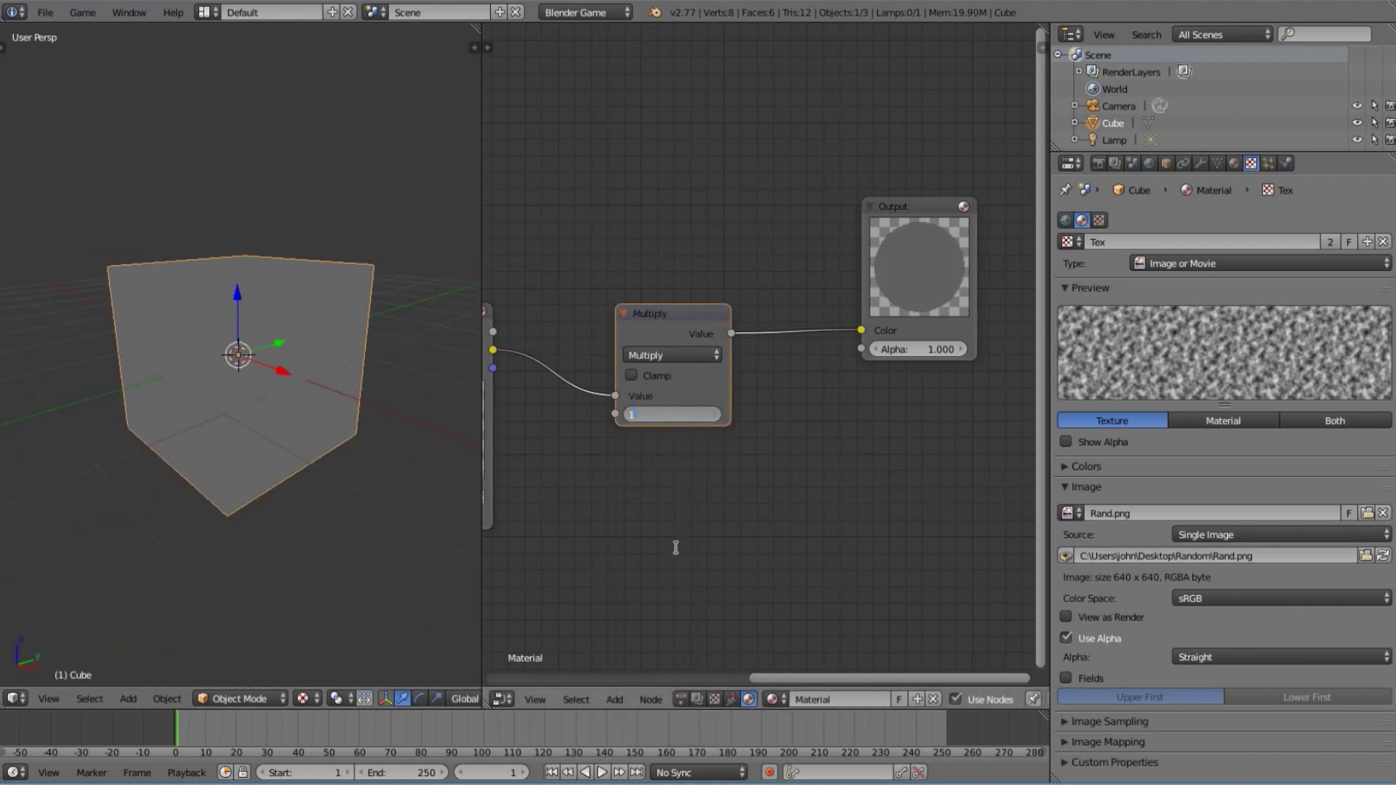
pyautogui.press('Return')
pyautogui.scroll(-3, 240, 412)
pyautogui.press('g')
pyautogui.hotkey('shift', 'z')
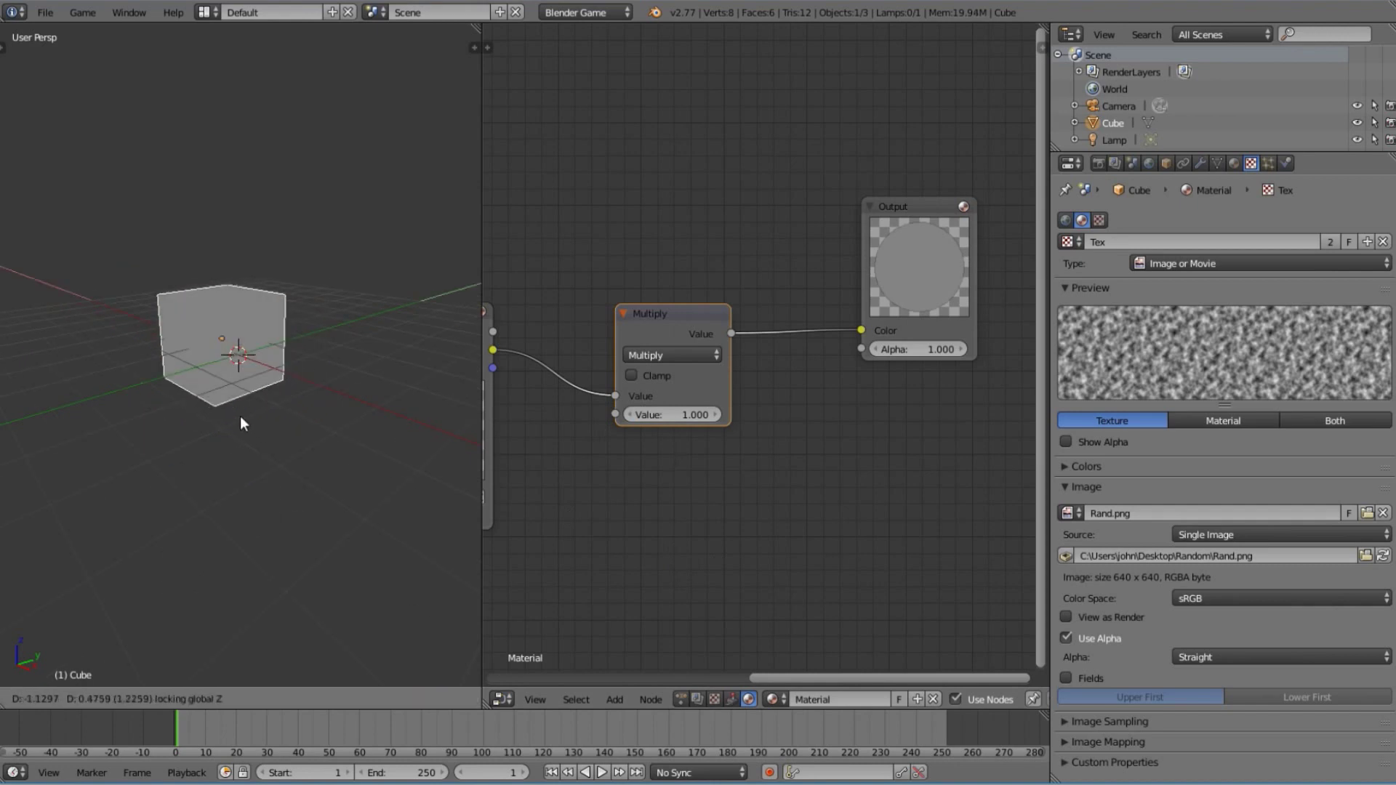
pyautogui.press('Escape')
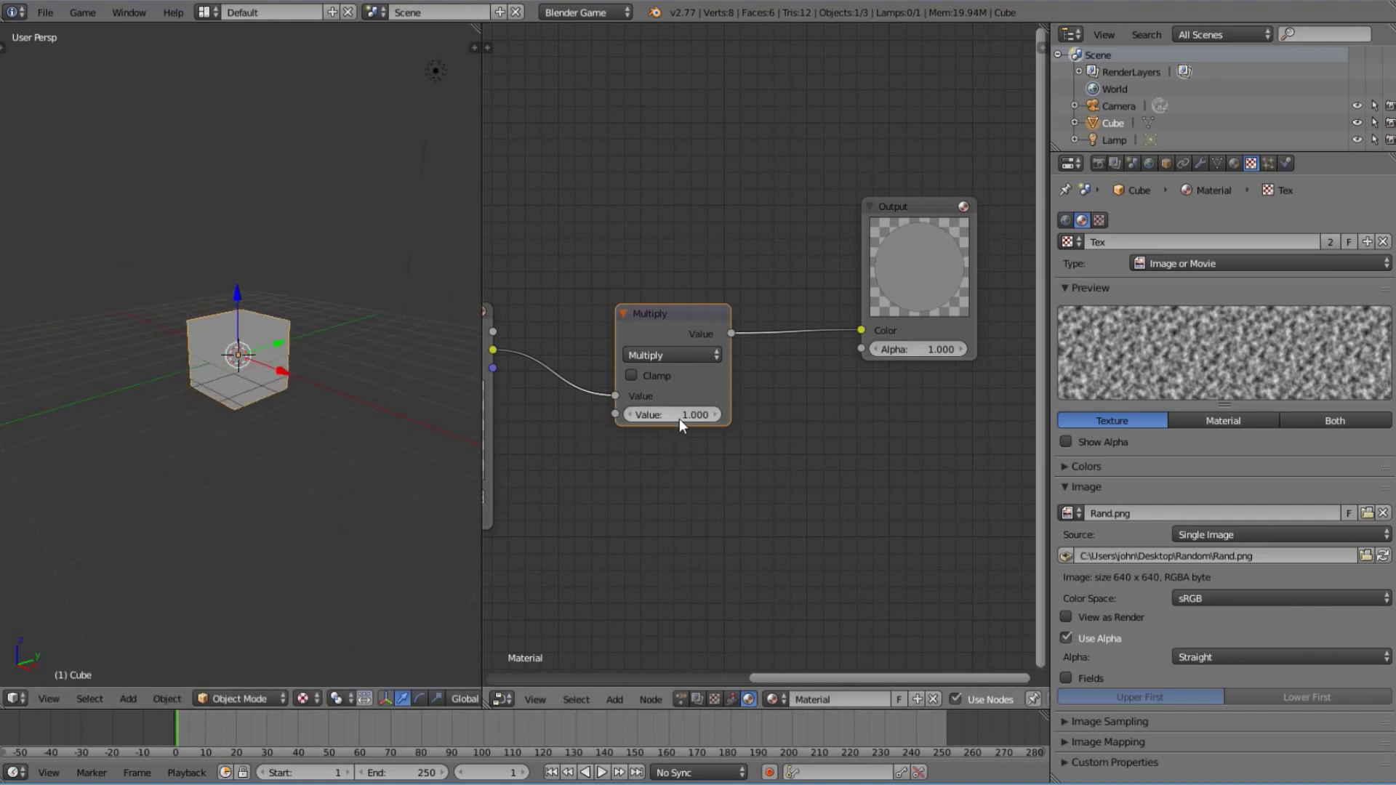
# Try a value of 2 in the Multiply node and check it with a cancelled horizontal move of the cube
pyautogui.click(679, 414)
pyautogui.write('2')
pyautogui.press('Return')
pyautogui.press('g')
pyautogui.hotkey('shift', 'z')
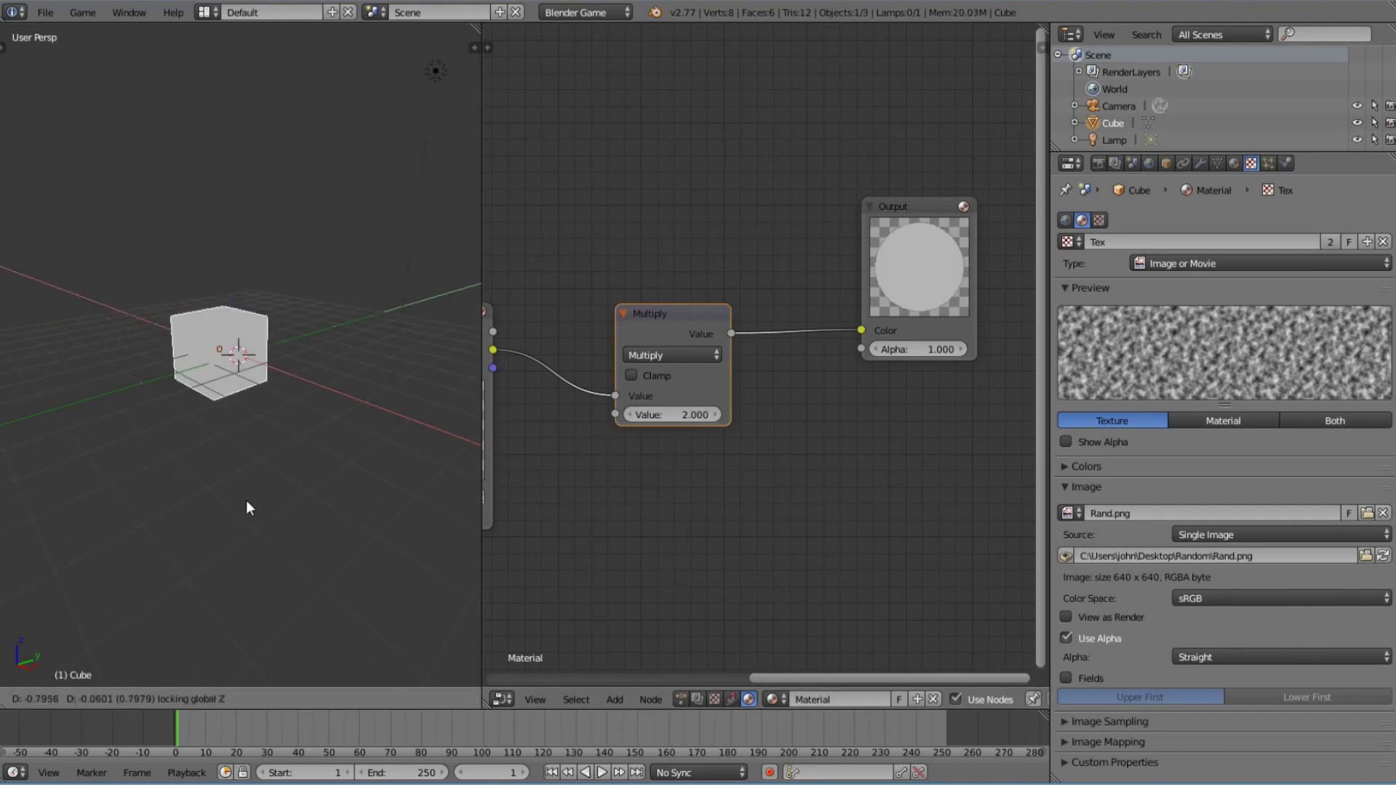
pyautogui.press('Escape')
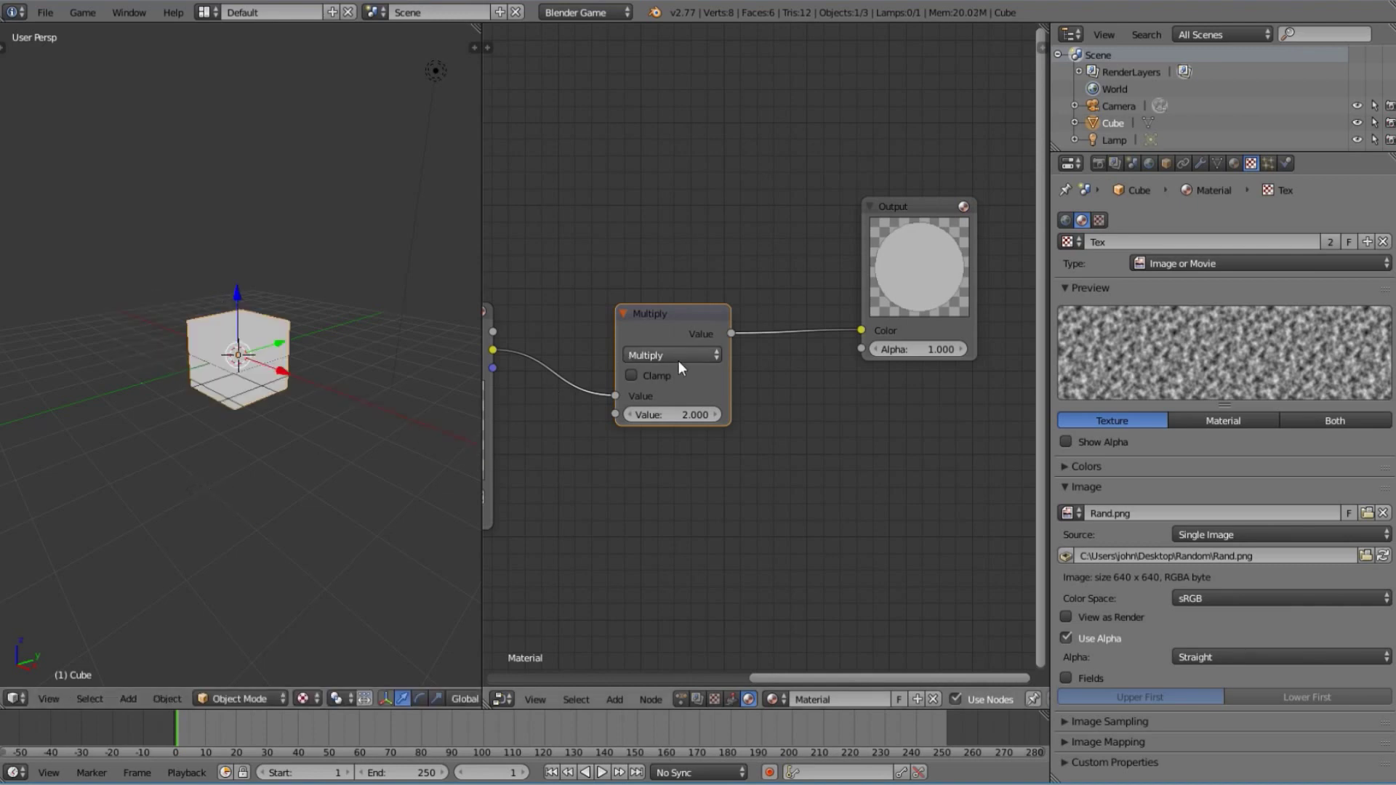
# Set the Multiply node's value back to 1 and check the shading from above with a cancelled horizontal move of the cube
pyautogui.click(675, 415)
pyautogui.write('1')
pyautogui.press('Return')
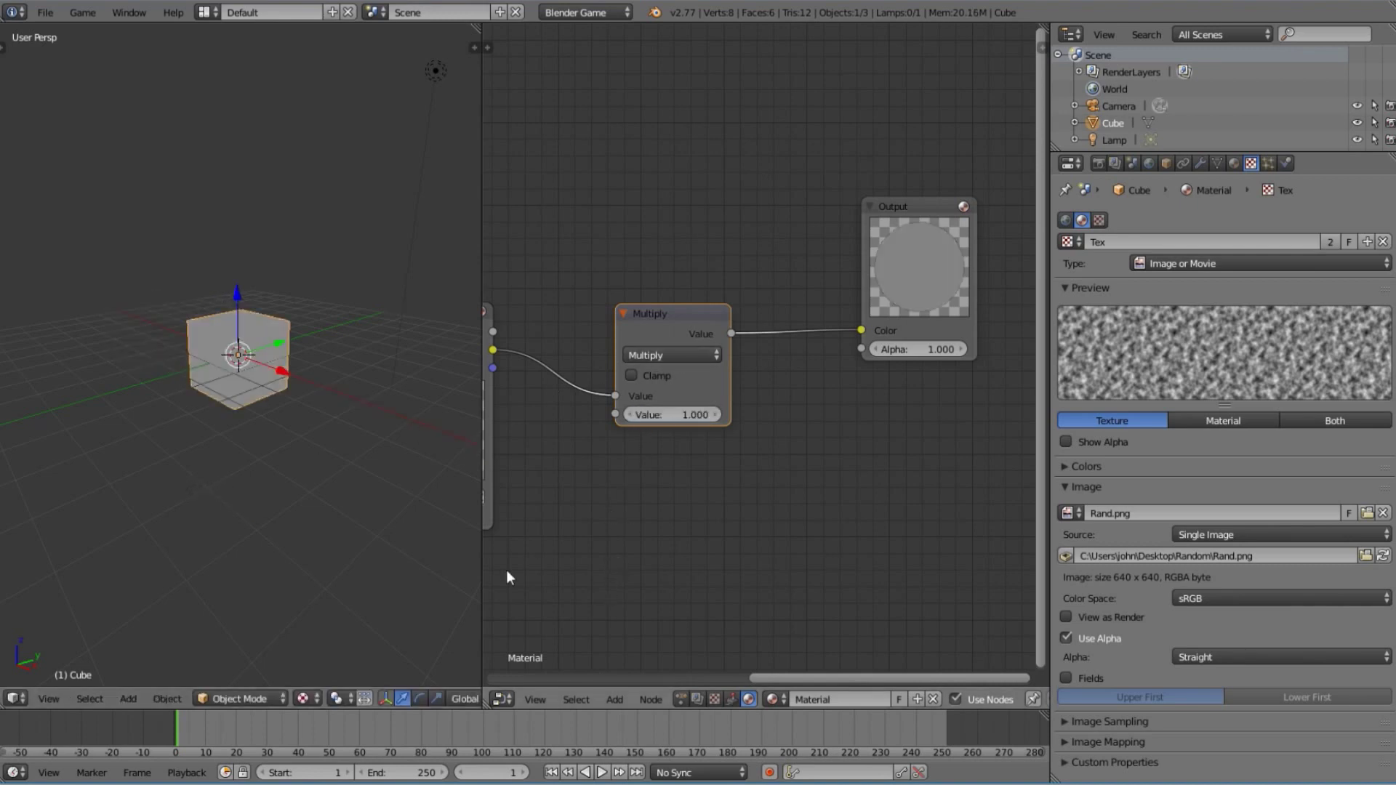
pyautogui.moveTo(190, 395); pyautogui.dragTo(216, 469, button='middle')
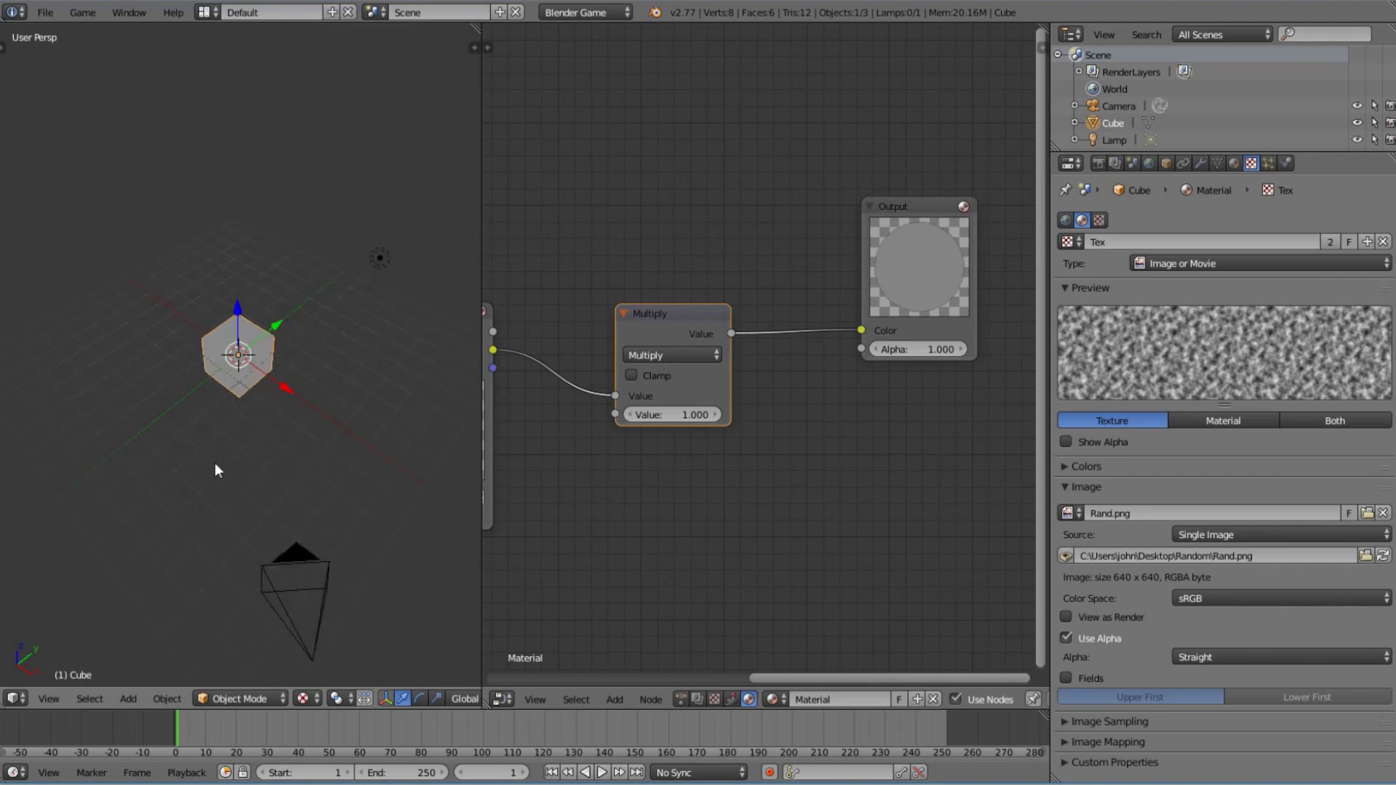
pyautogui.press('g')
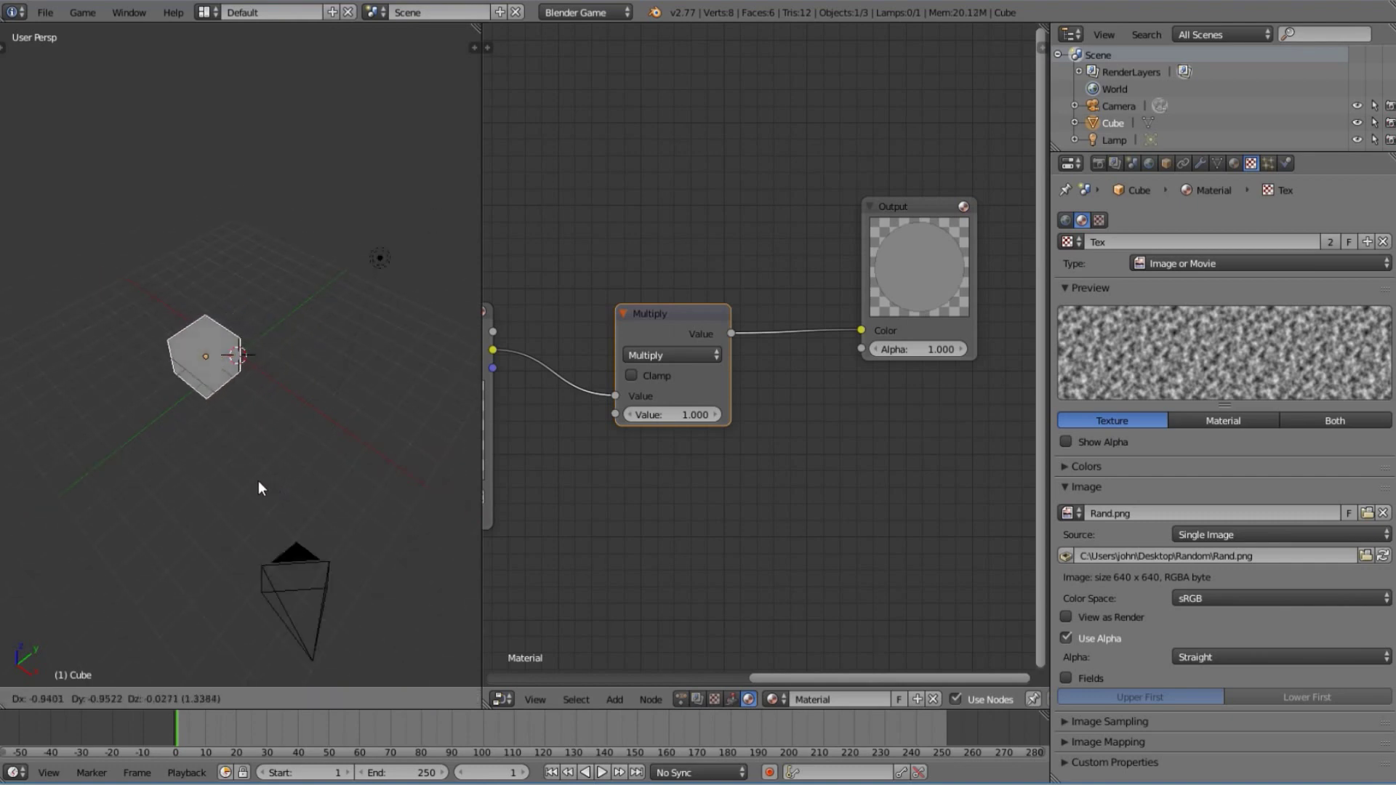
pyautogui.hotkey('shift', 'z')
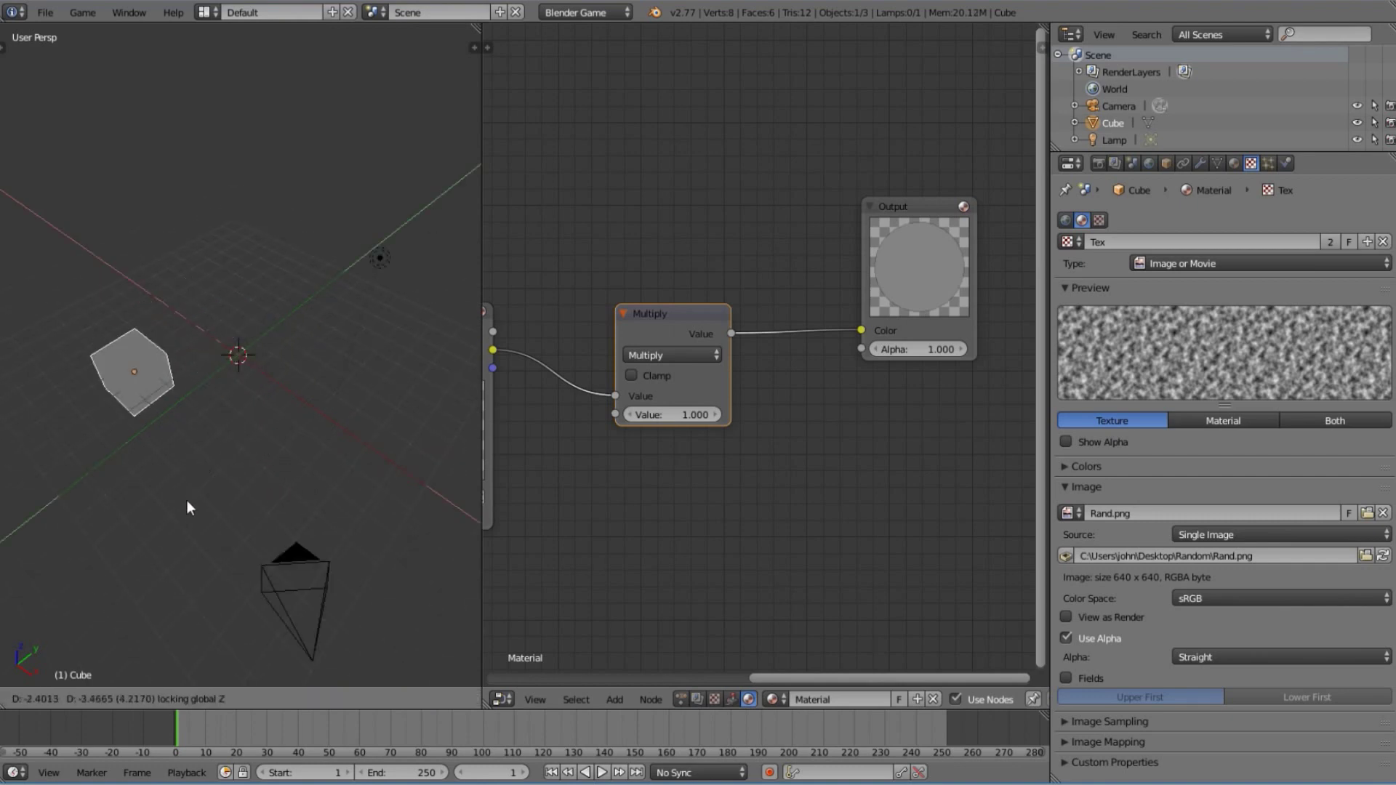
pyautogui.press('Escape')
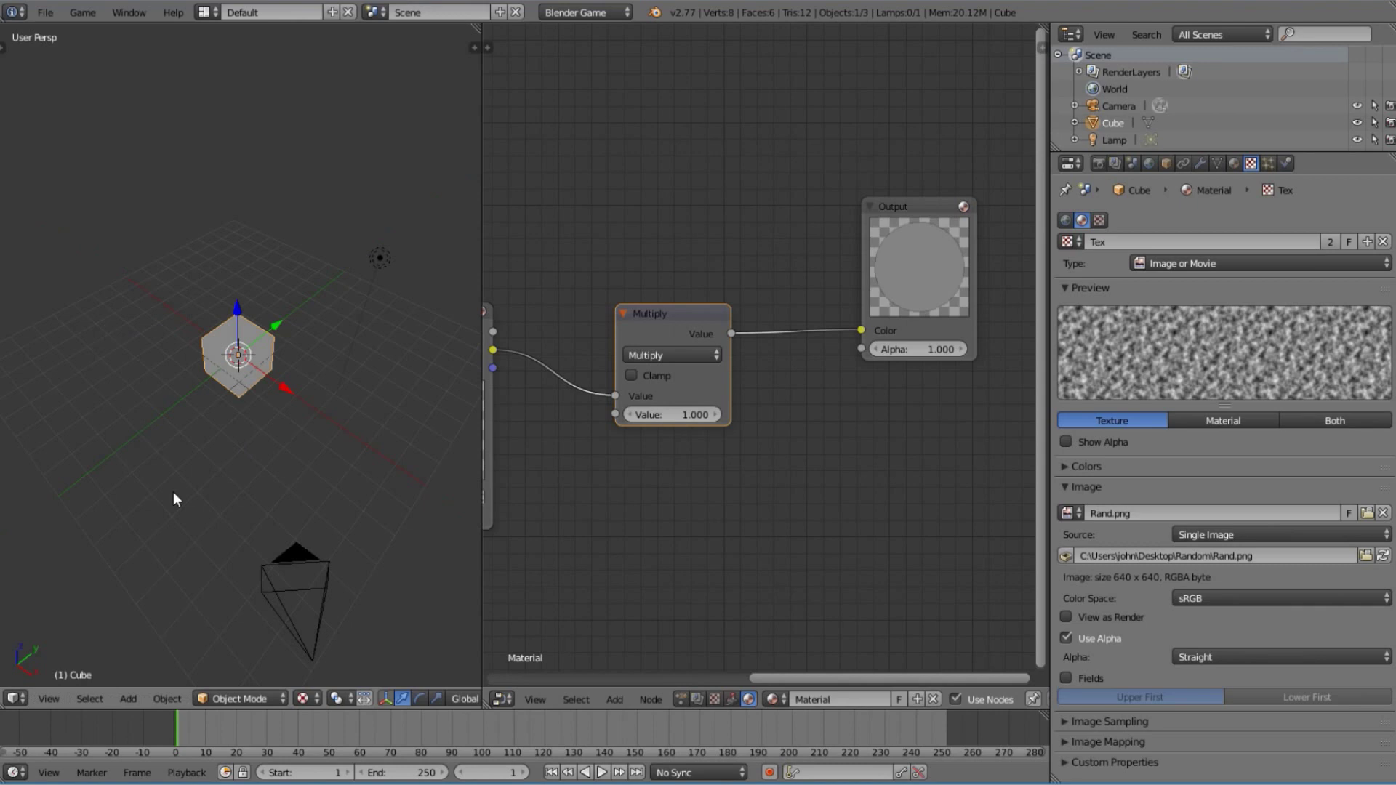
# Move the Multiply node close beside the Texture node
pyautogui.scroll(4, 291, 462)
pyautogui.scroll(2, 333, 392)
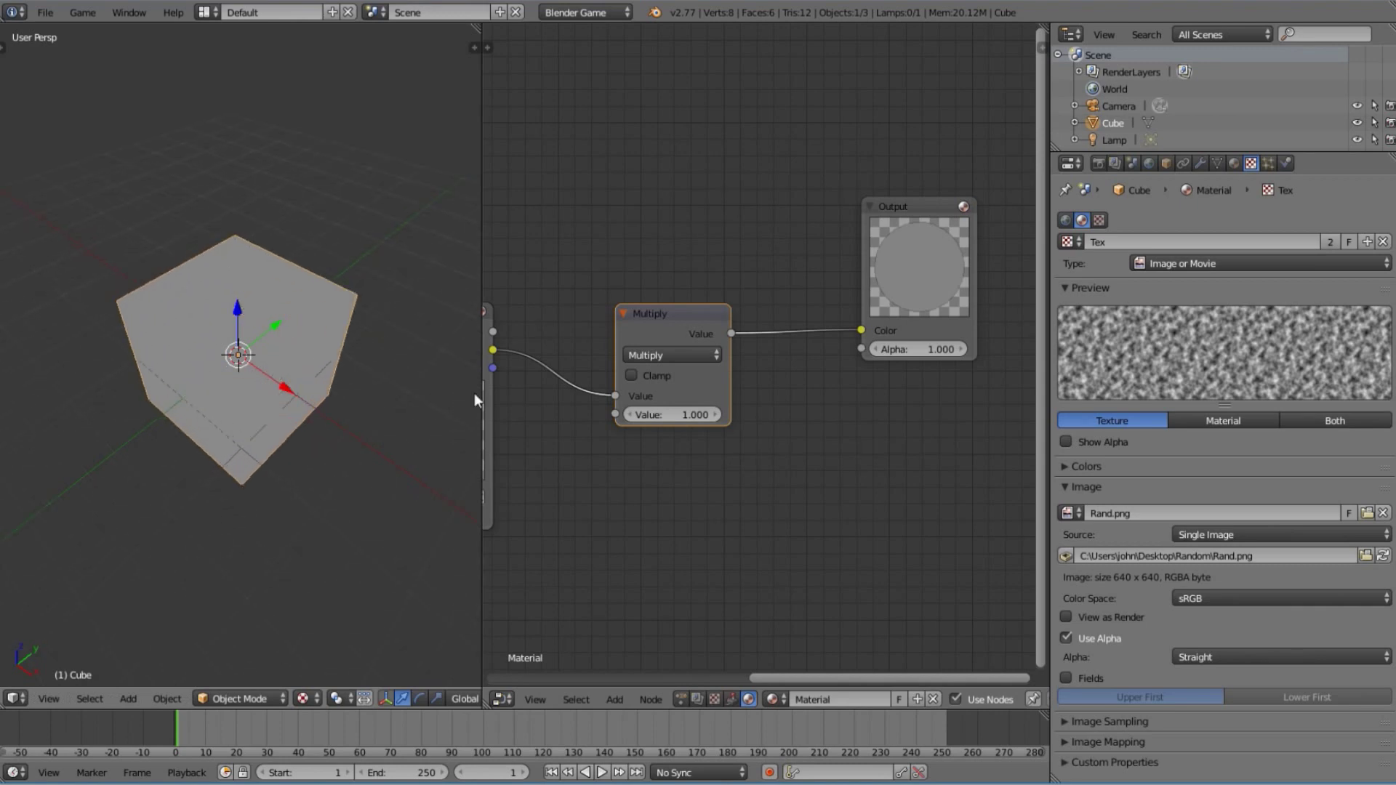
pyautogui.scroll(3, 207, 387)
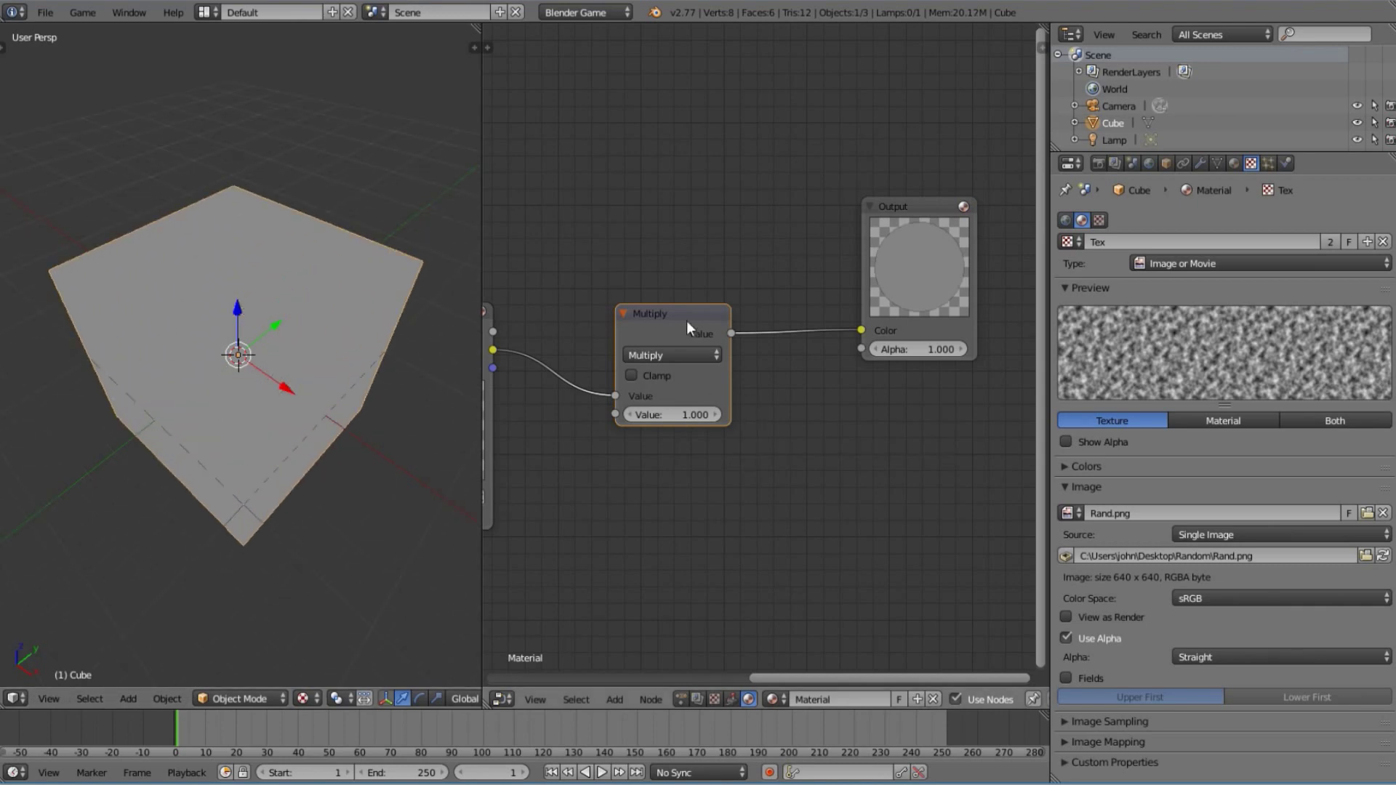
pyautogui.moveTo(687, 325); pyautogui.dragTo(678, 294)
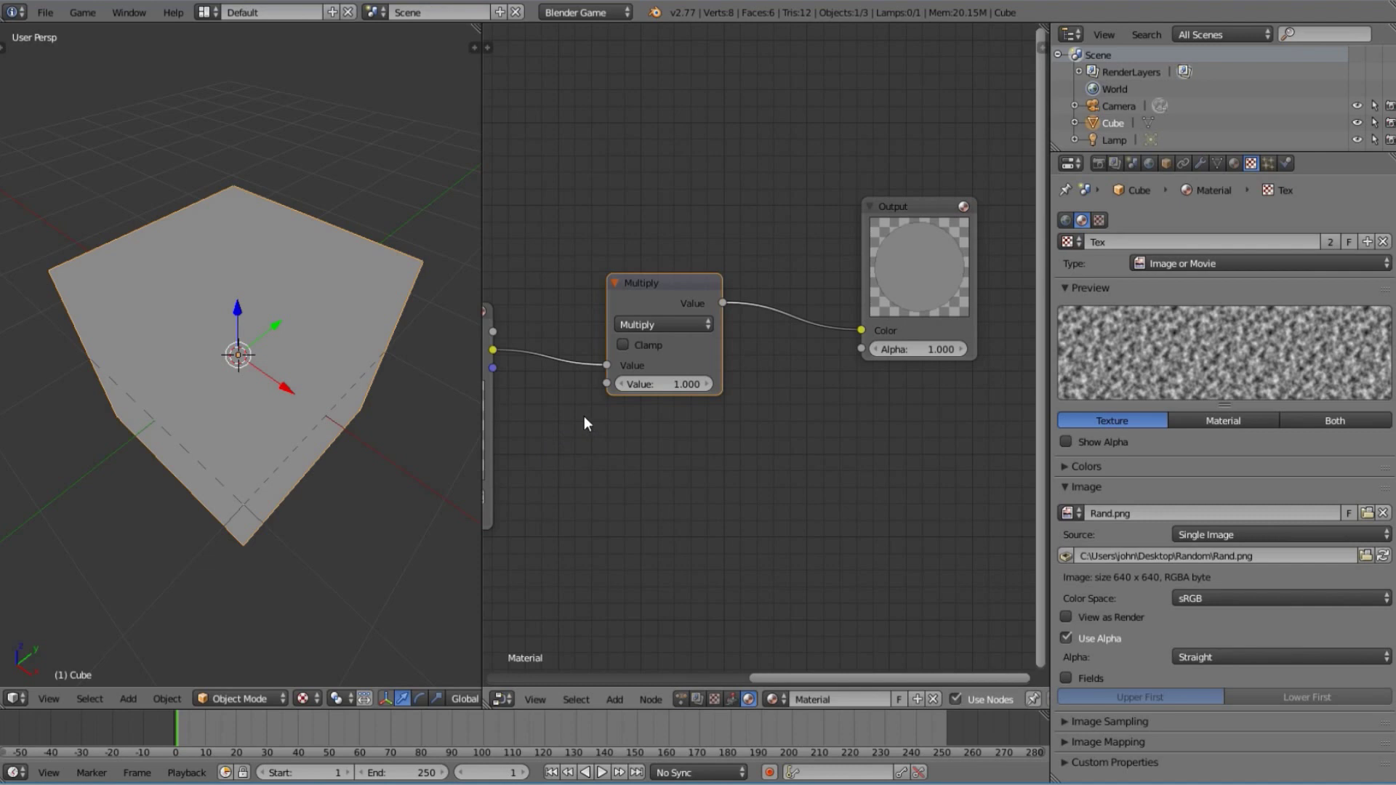
pyautogui.scroll(-4, 676, 468)
pyautogui.scroll(3, 684, 400)
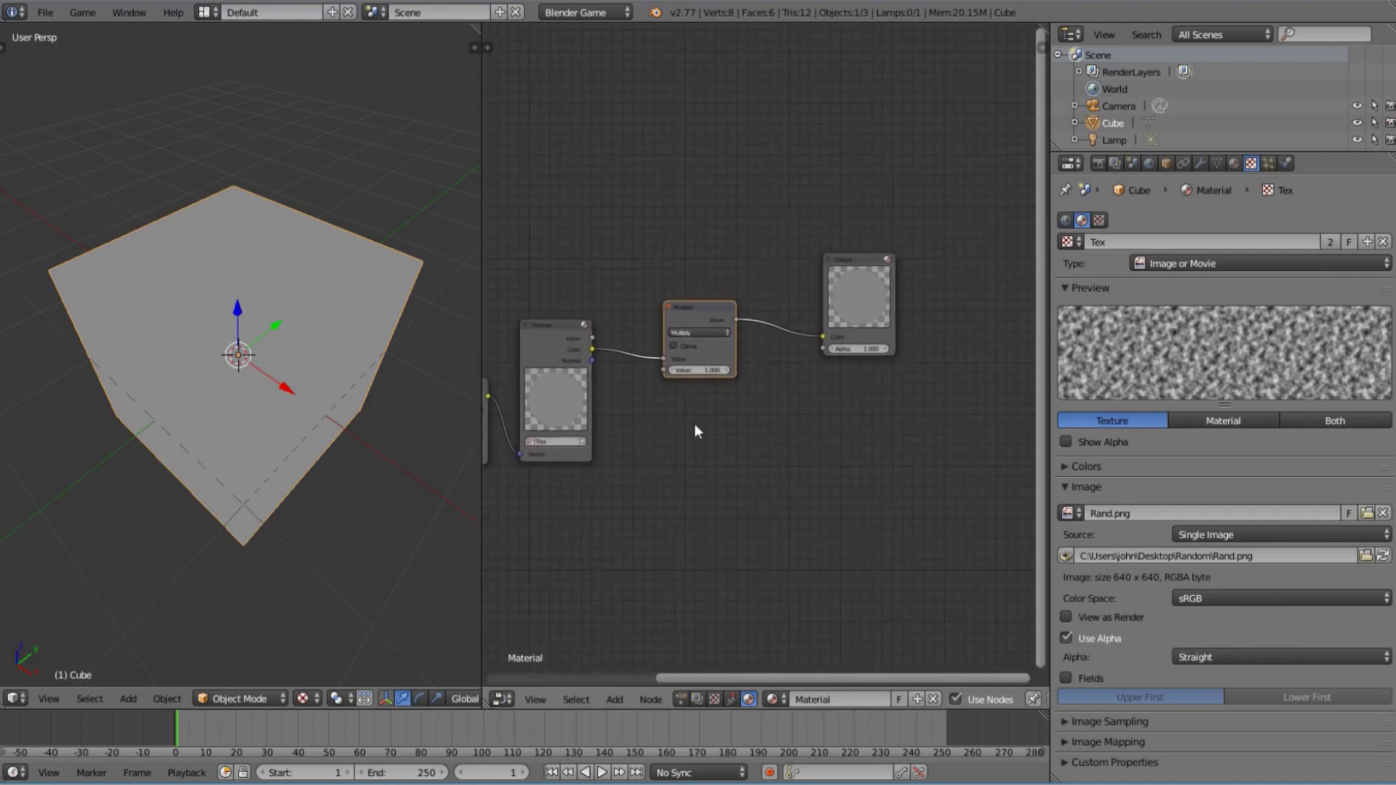
pyautogui.moveTo(682, 303); pyautogui.dragTo(611, 287)
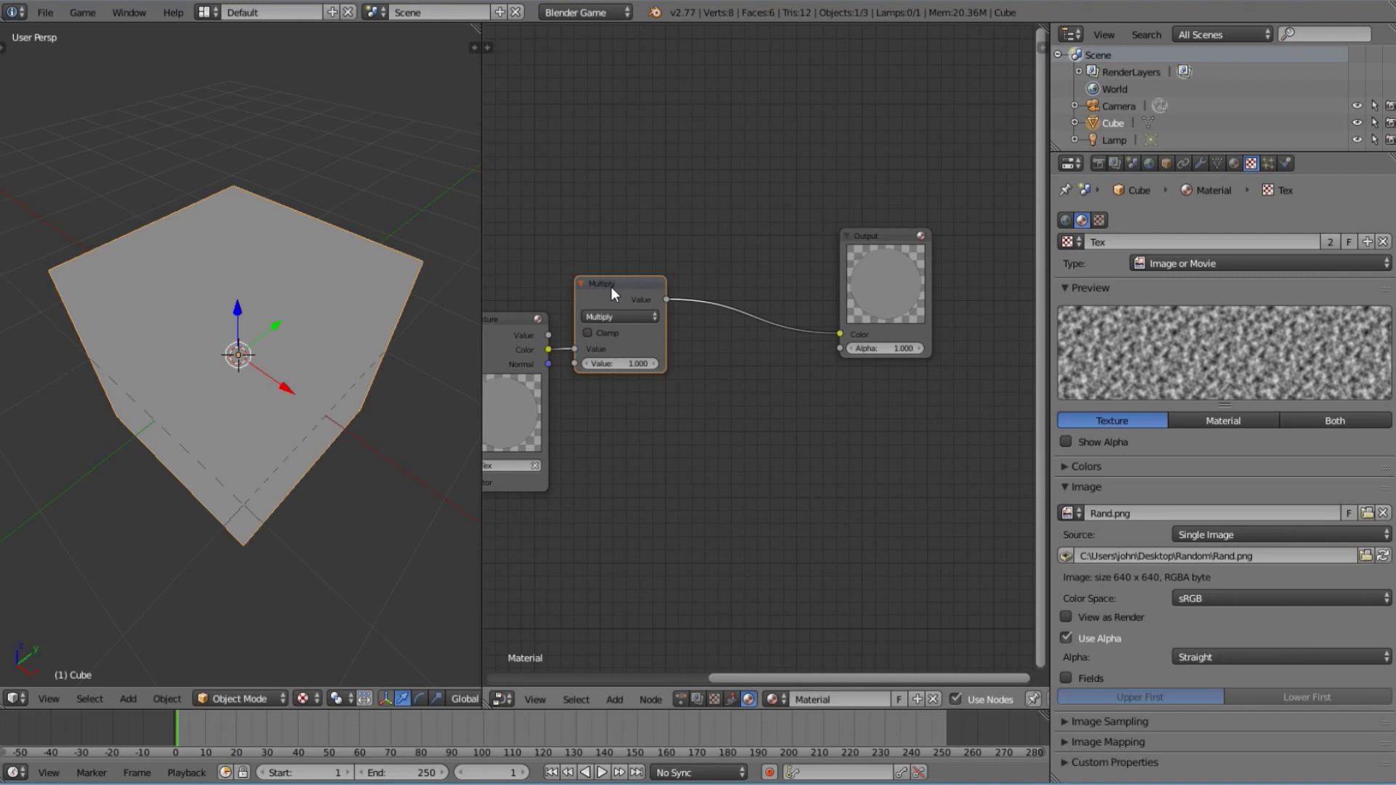
# Enable Clamp on the Multiply node and move the Output node farther away, level with the Multiply node's output
pyautogui.keyDown('ctrl'); pyautogui.scroll(10, 601, 446); pyautogui.keyUp('ctrl')
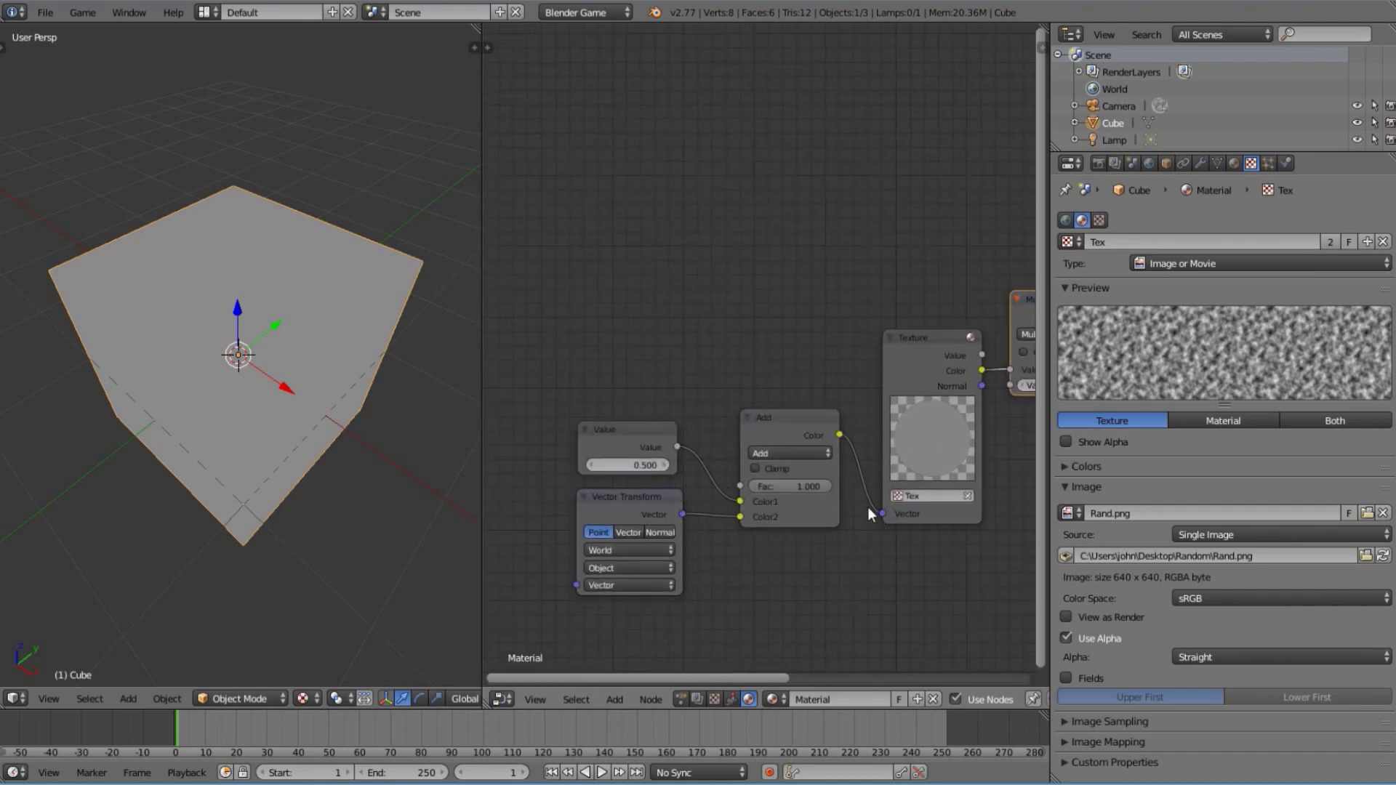
pyautogui.moveTo(870, 514); pyautogui.dragTo(694, 509, button='middle')
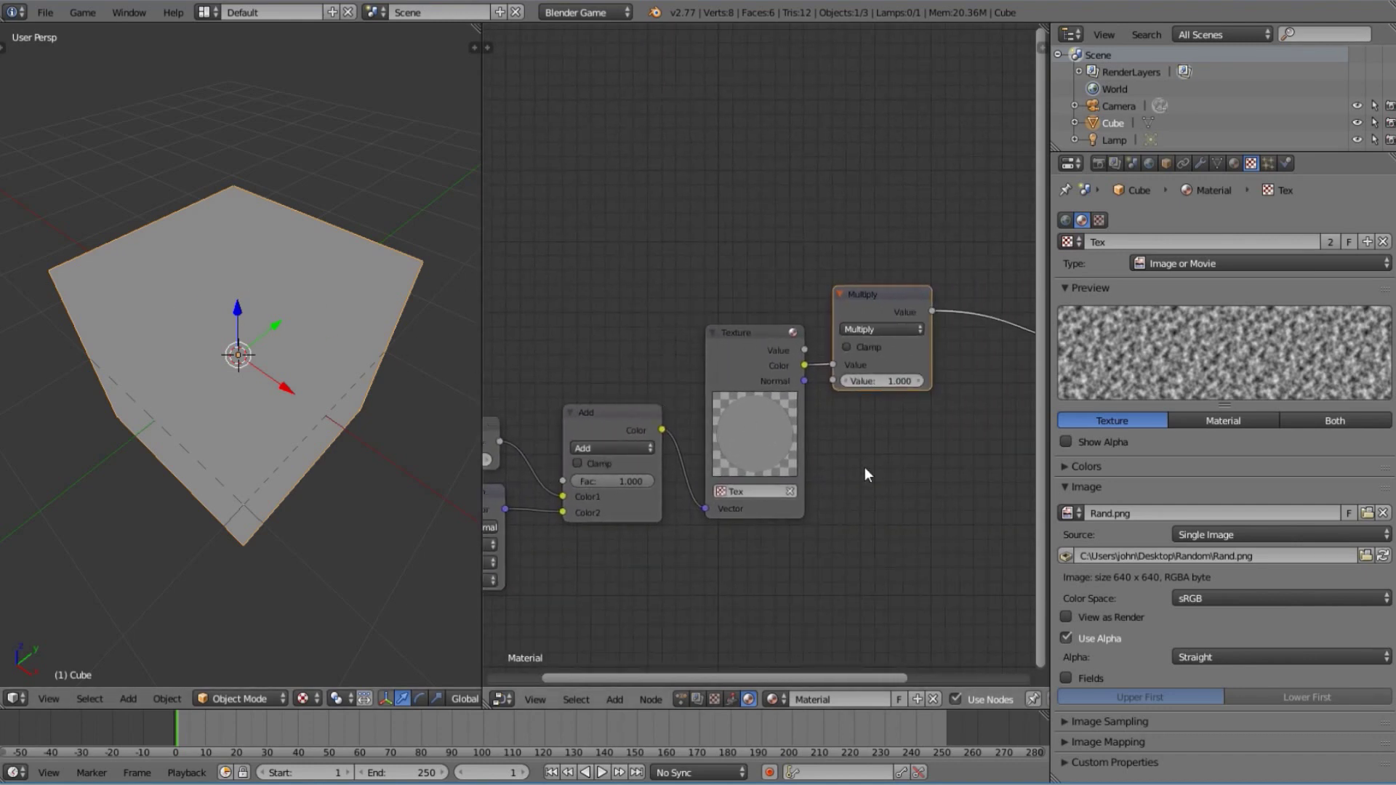
pyautogui.moveTo(855, 410); pyautogui.dragTo(647, 420, button='middle')
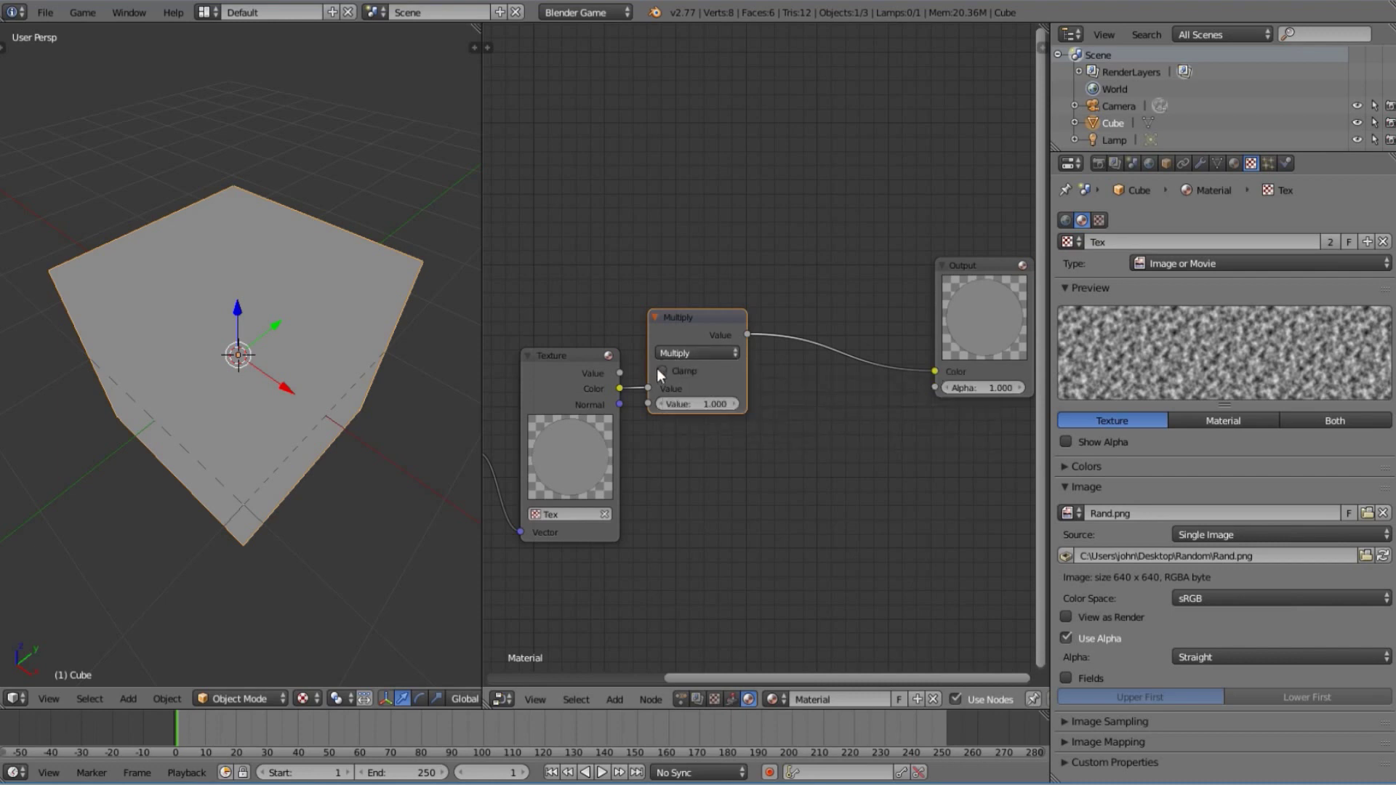
pyautogui.moveTo(829, 414); pyautogui.dragTo(685, 546, button='middle')
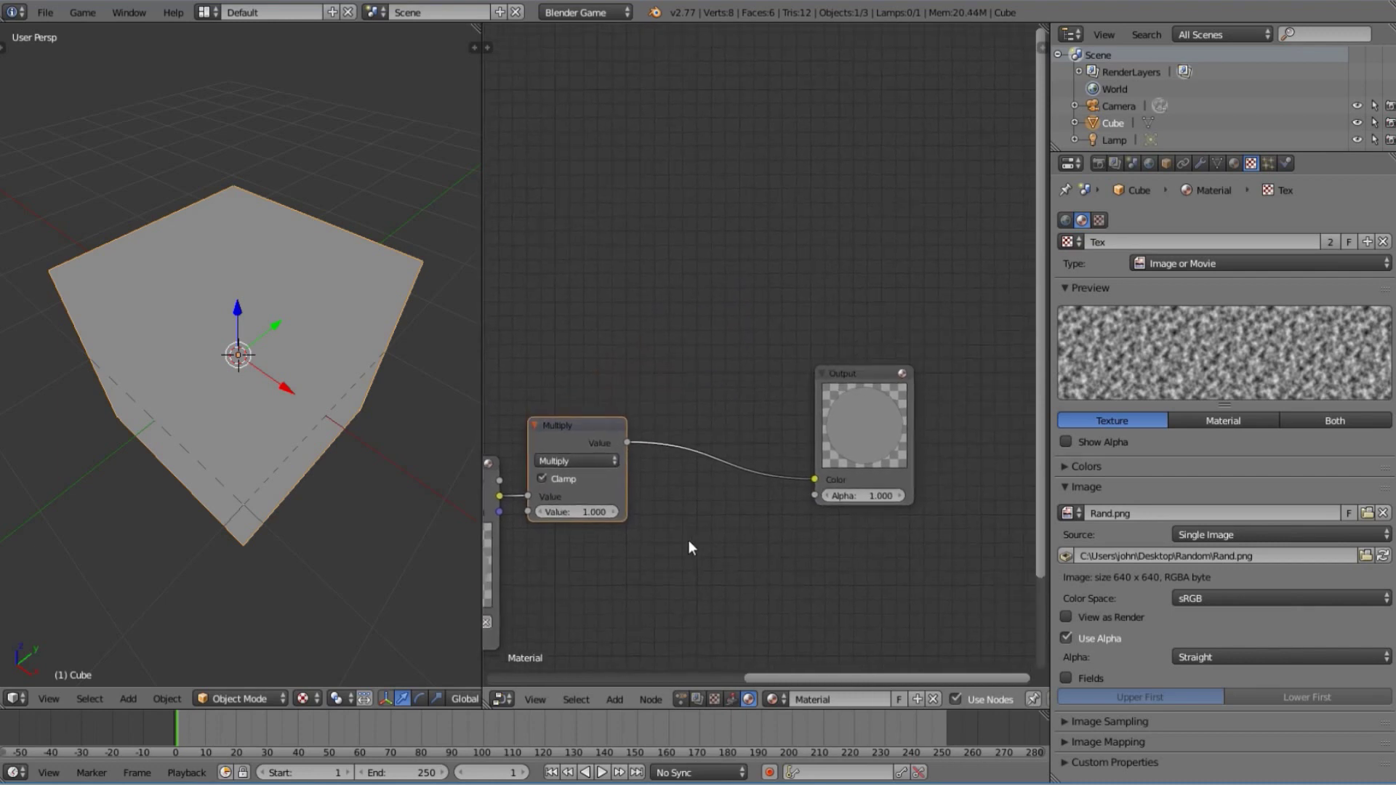
pyautogui.moveTo(861, 445); pyautogui.dragTo(876, 392)
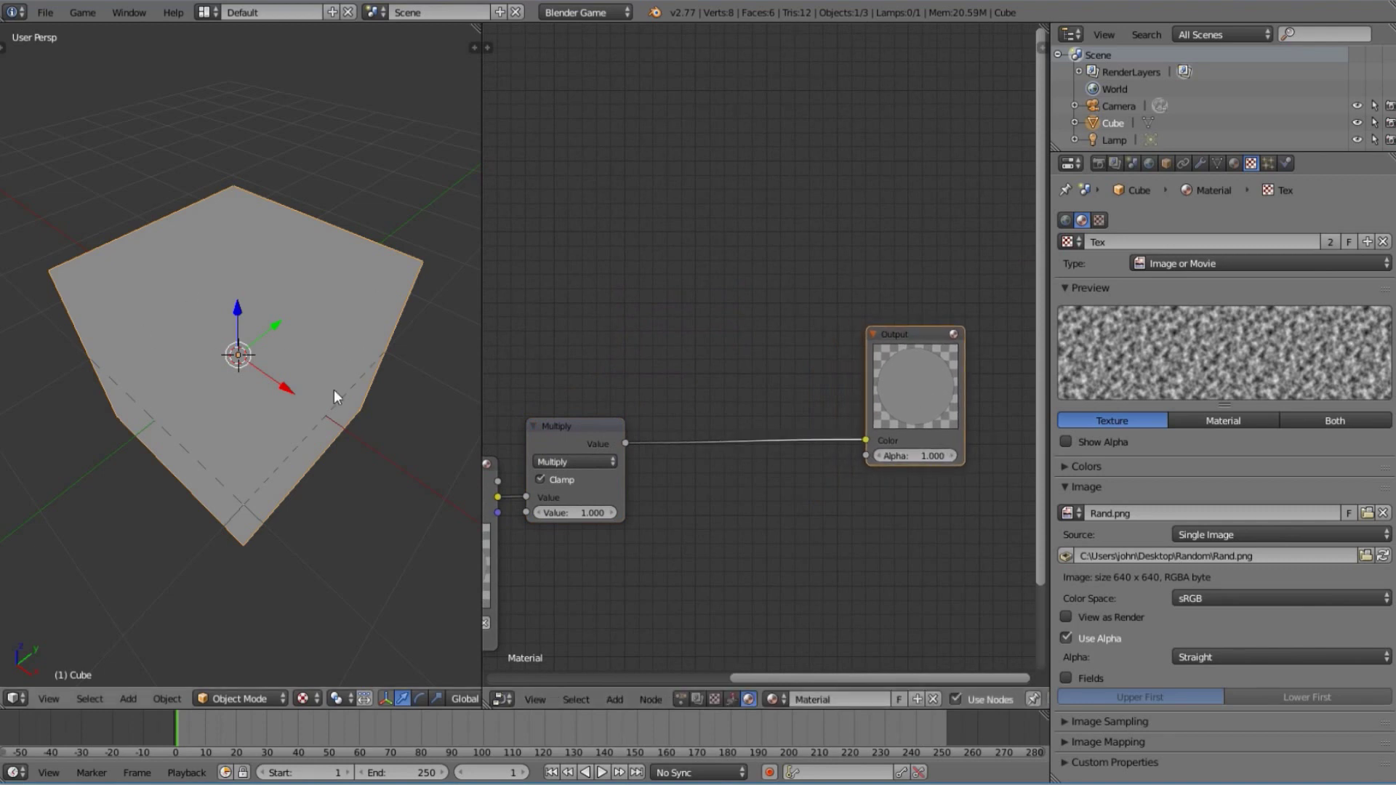
# Check the cube's position-driven shading with a cancelled horizontal move of the cube
pyautogui.press('g')
pyautogui.hotkey('shift', 'z')
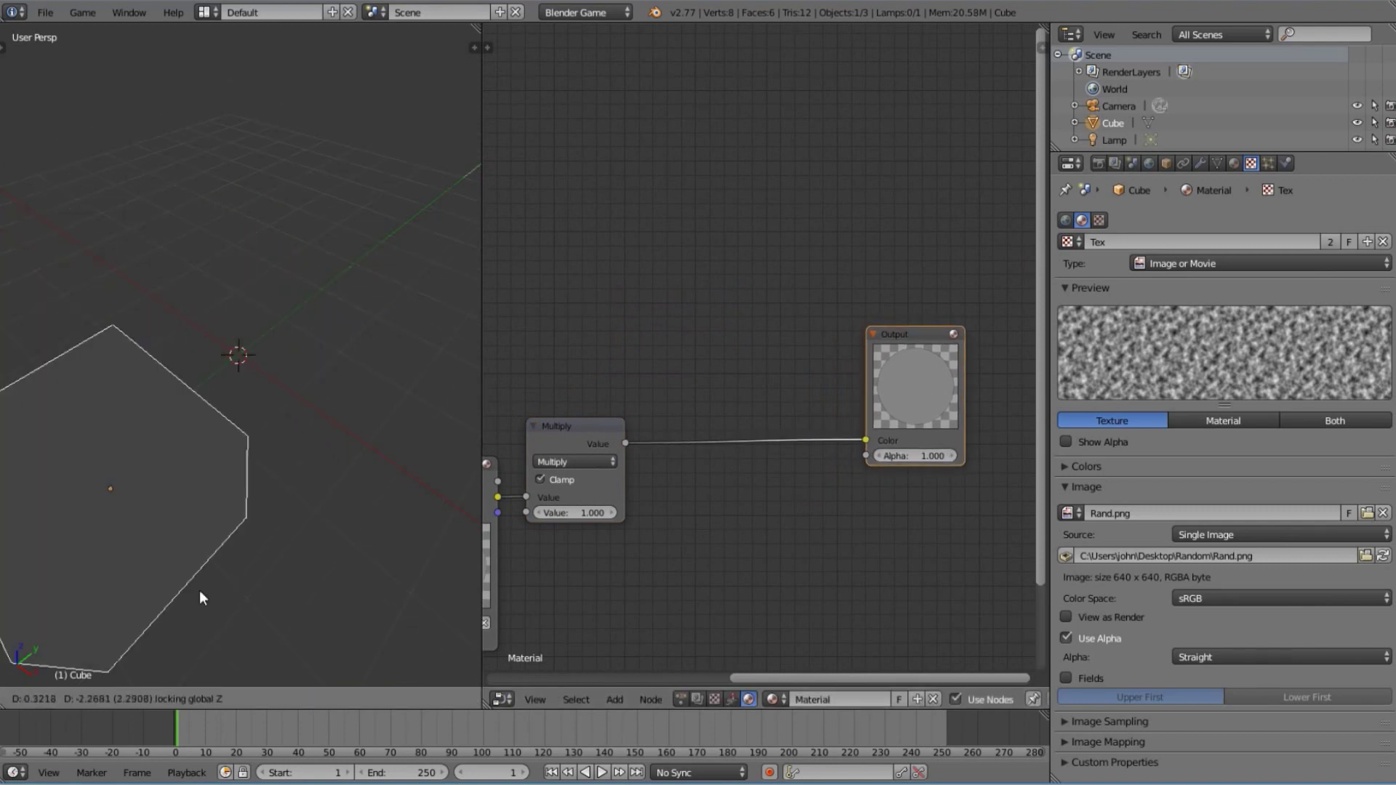
pyautogui.press('Escape')
# Set the Value node feeding the Add node to 0
pyautogui.moveTo(575, 529); pyautogui.dragTo(1032, 431, button='middle')
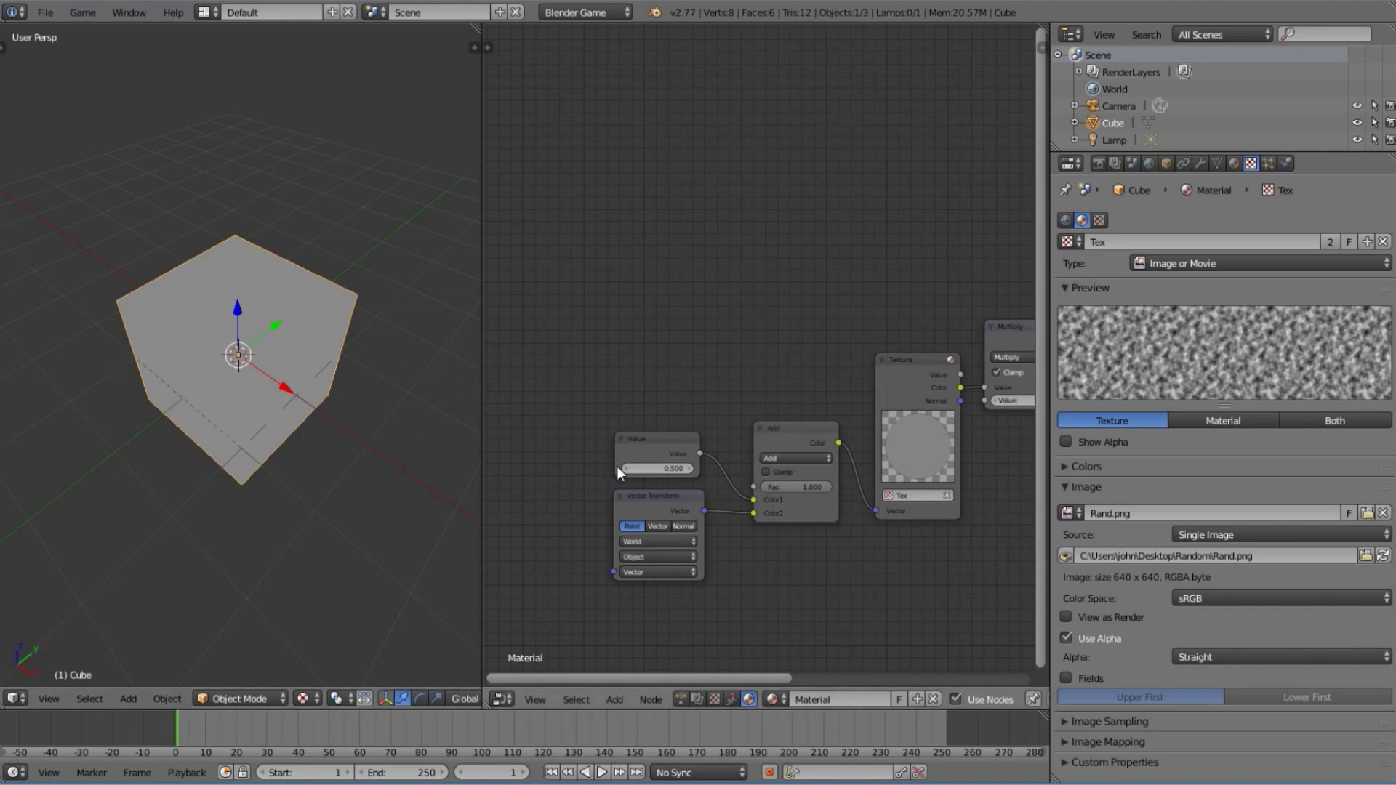
pyautogui.scroll(2, 632, 498)
pyautogui.moveTo(637, 512)
pyautogui.mouseDown()
pyautogui.moveTo(578, 512)
pyautogui.moveTo(635, 513)
pyautogui.mouseUp()
pyautogui.click(635, 513)
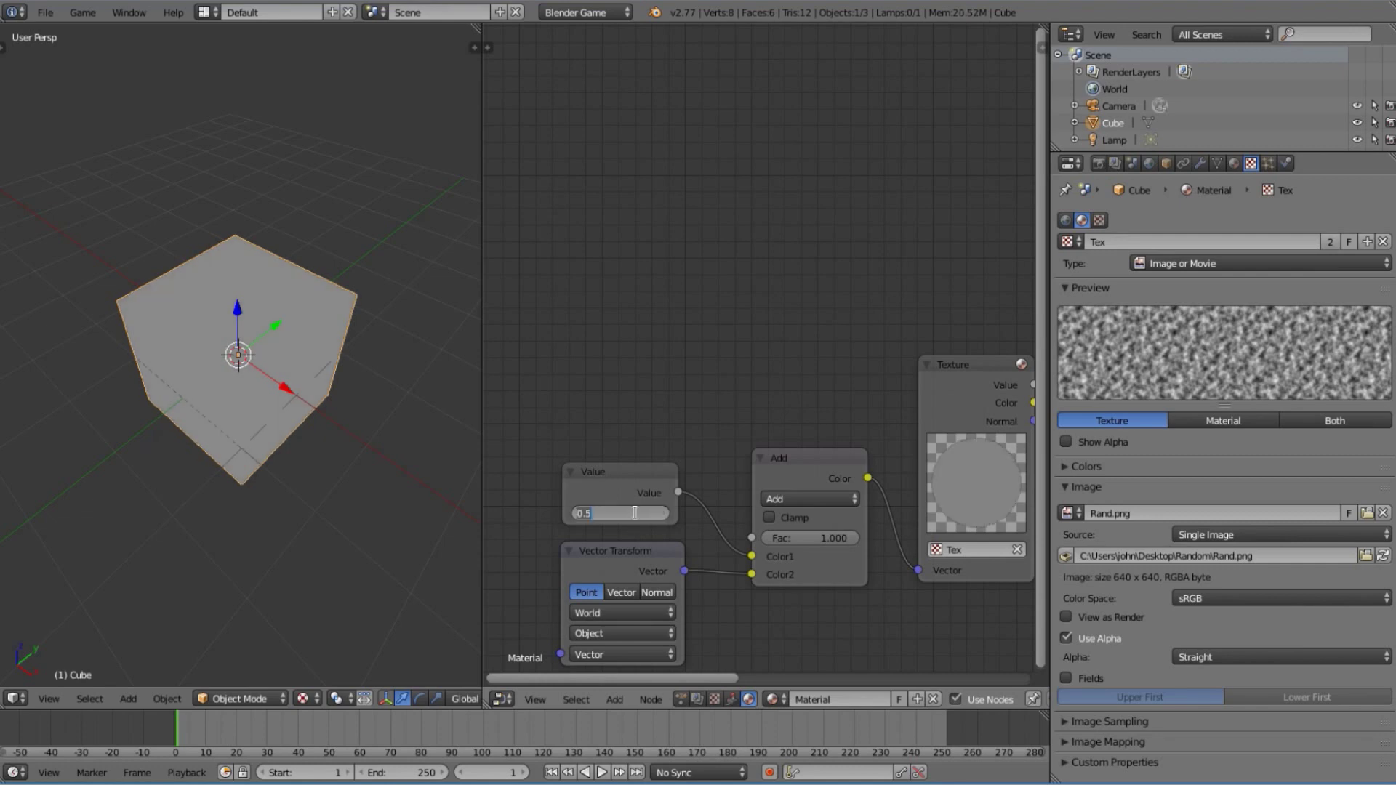
pyautogui.press('Return')
pyautogui.scroll(-3, 741, 443)
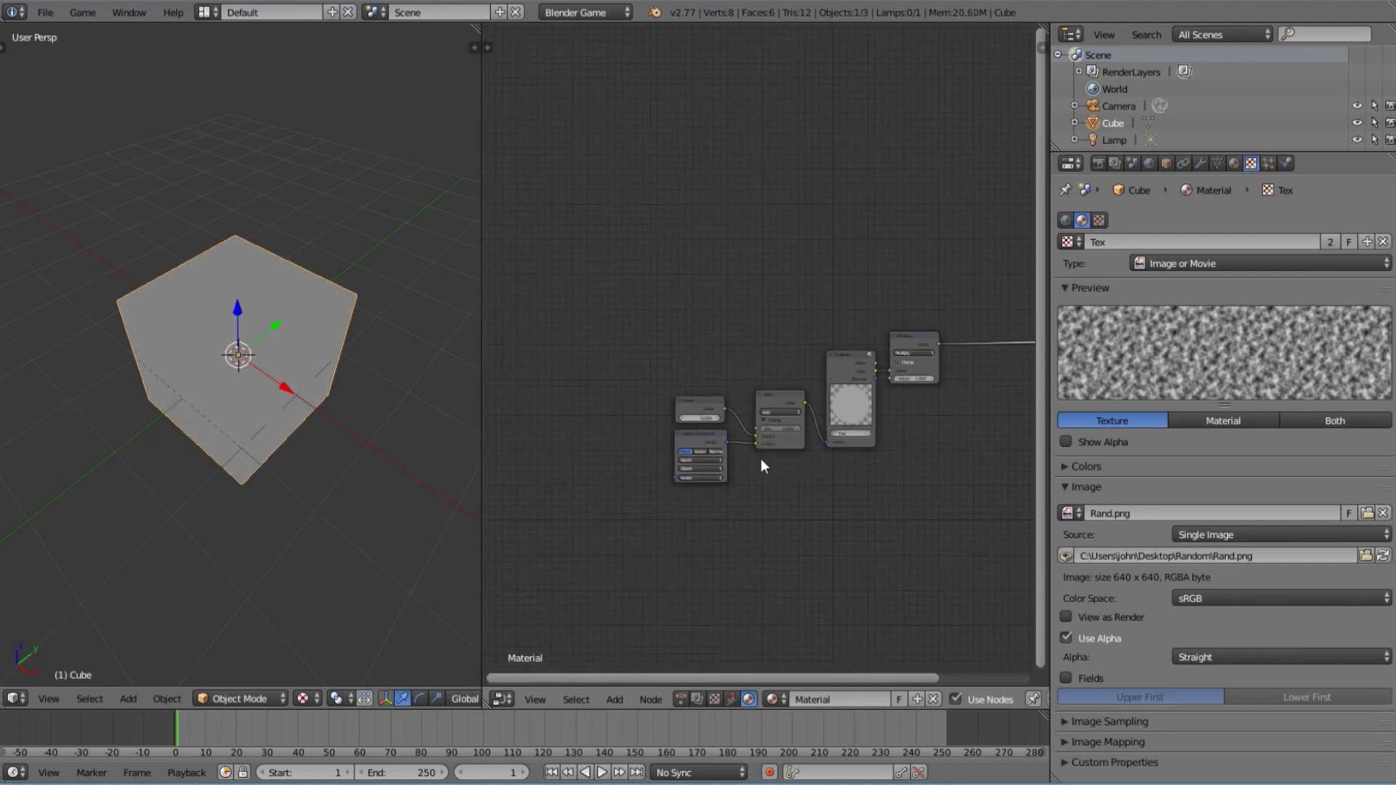
# Spread the input nodes apart by moving the Value node up and the Vector Transform node slightly down
pyautogui.scroll(2, 743, 435)
pyautogui.moveTo(647, 457); pyautogui.dragTo(619, 314)
pyautogui.moveTo(644, 517); pyautogui.dragTo(601, 544)
pyautogui.scroll(-2, 867, 452)
pyautogui.scroll(-2, 932, 381)
pyautogui.moveTo(835, 393); pyautogui.dragTo(714, 400, button='middle')
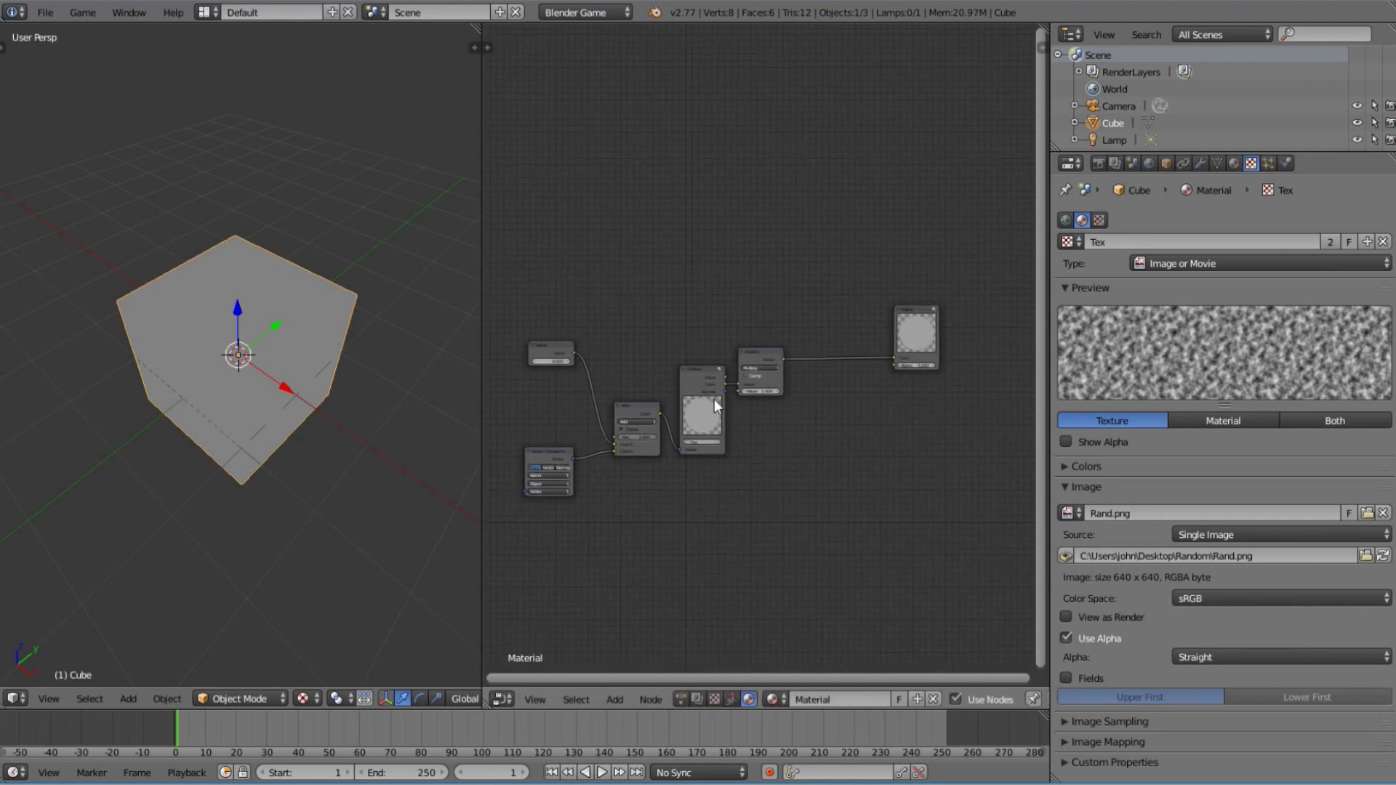
pyautogui.press('b')
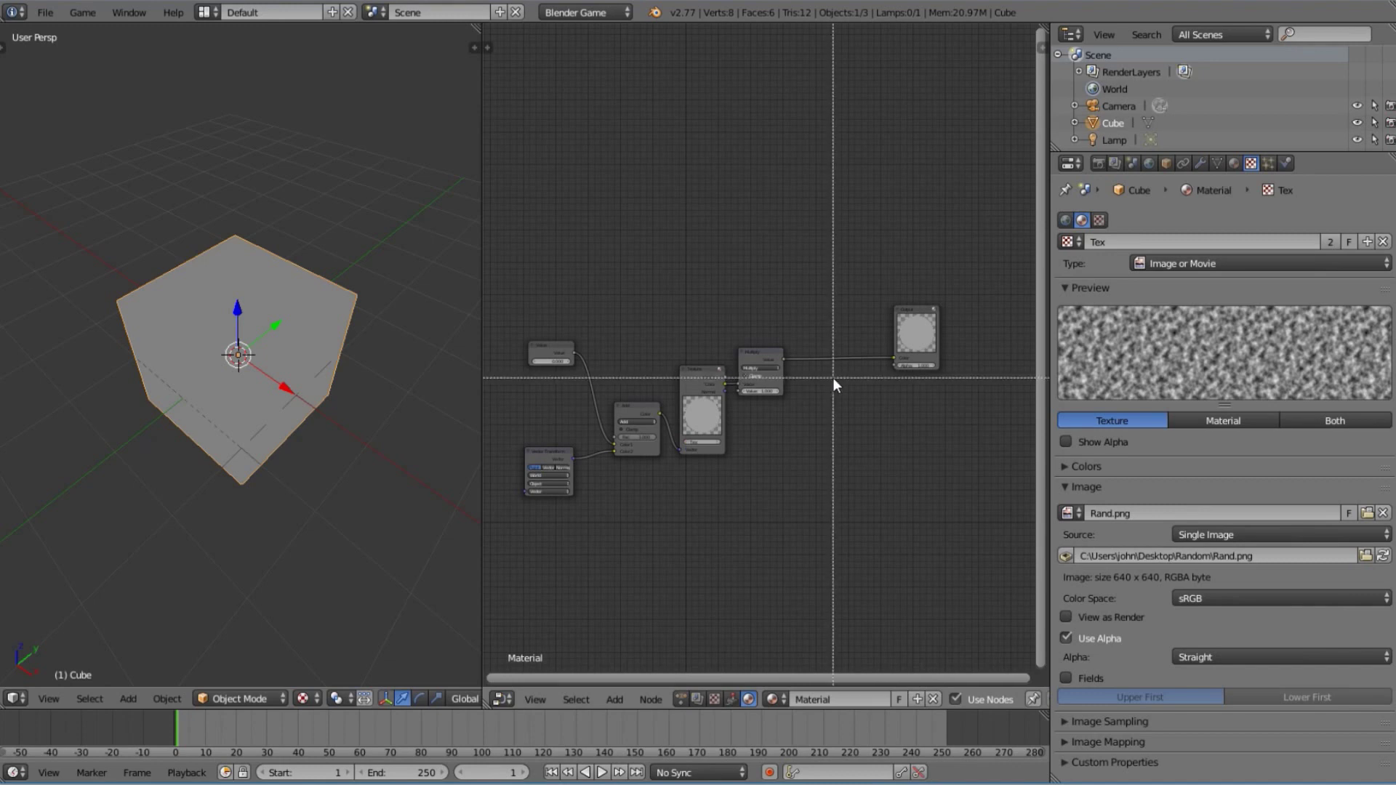
pyautogui.press('Escape')
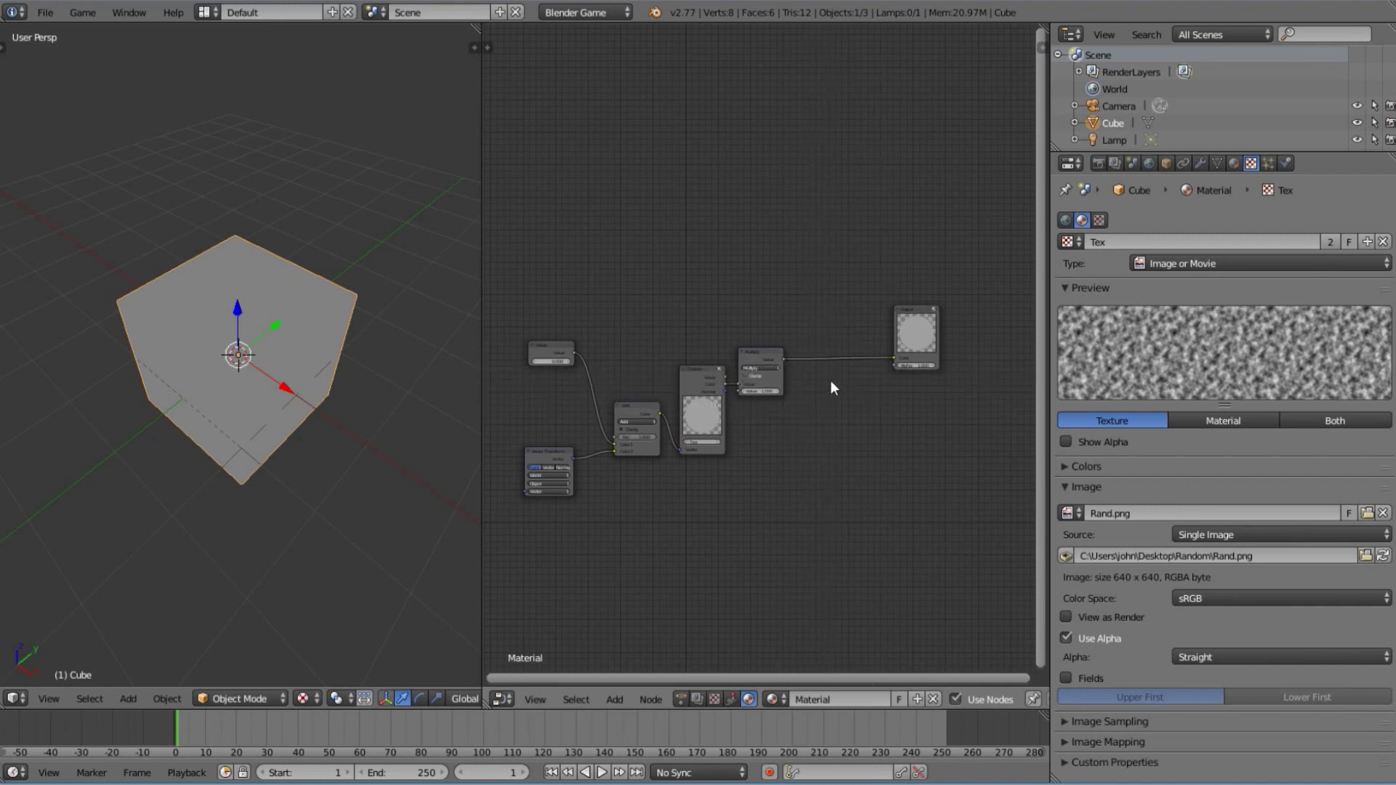
pyautogui.moveTo(796, 416); pyautogui.dragTo(505, 551)
pyautogui.scroll(1, 659, 486)
pyautogui.moveTo(622, 477); pyautogui.dragTo(736, 465, button='middle')
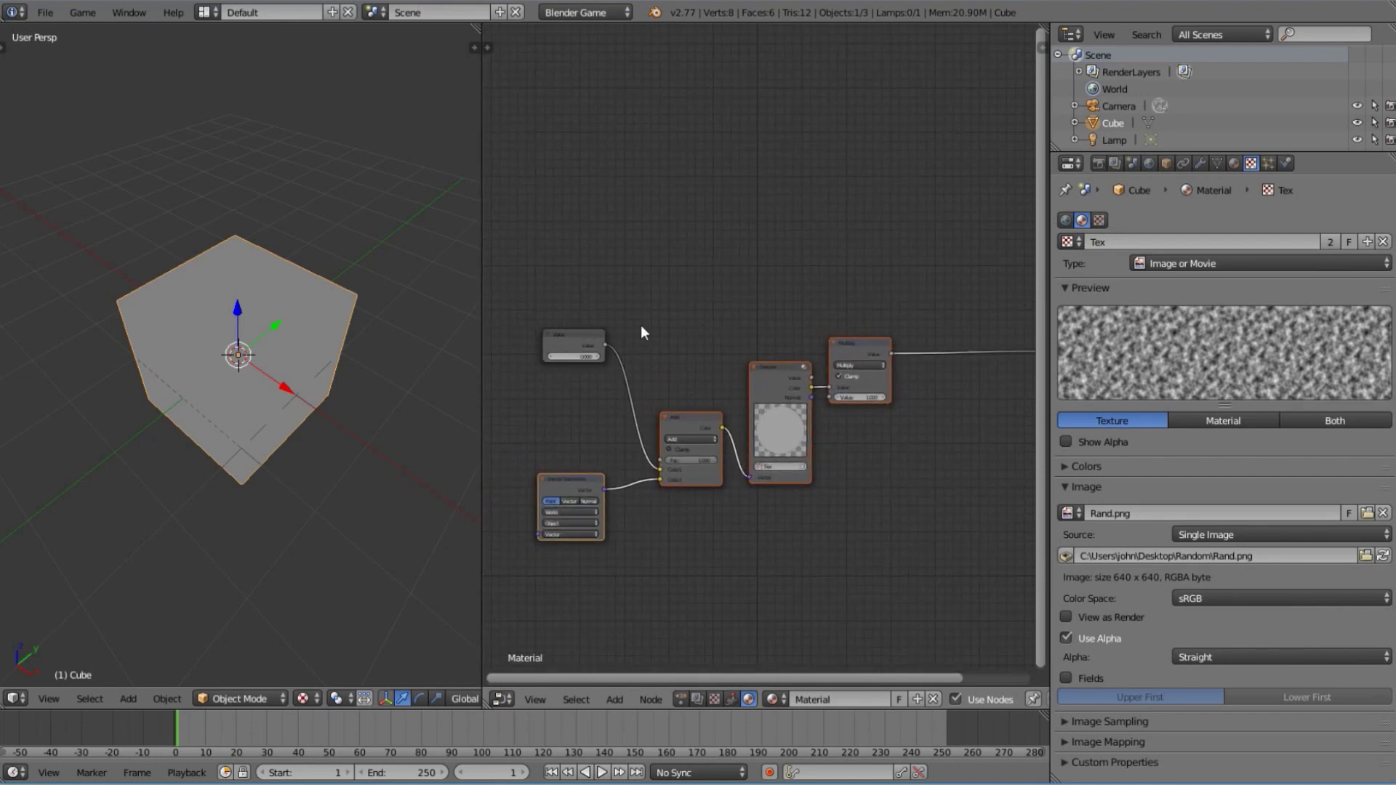
pyautogui.scroll(2, 605, 452)
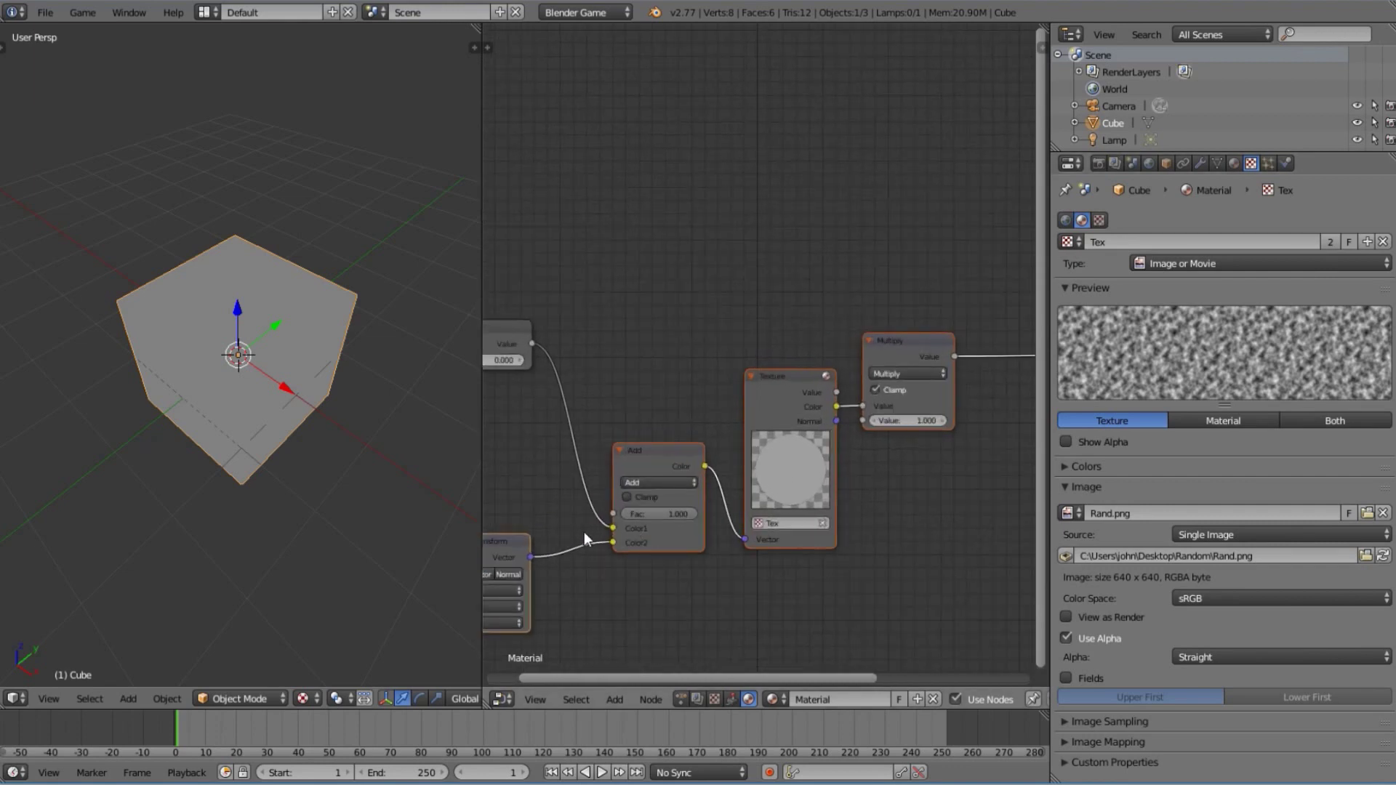
pyautogui.moveTo(583, 531); pyautogui.dragTo(762, 509, button='middle')
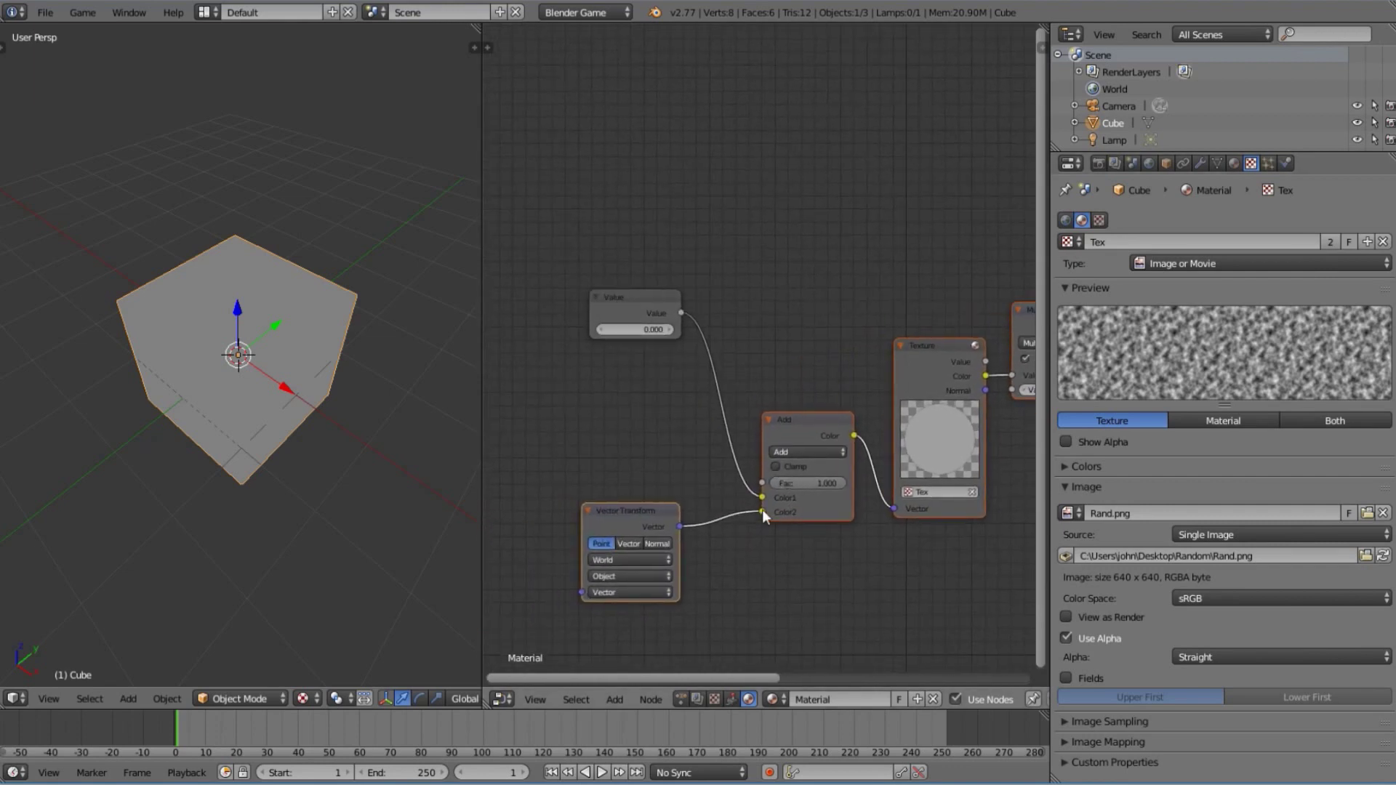
pyautogui.click(765, 373)
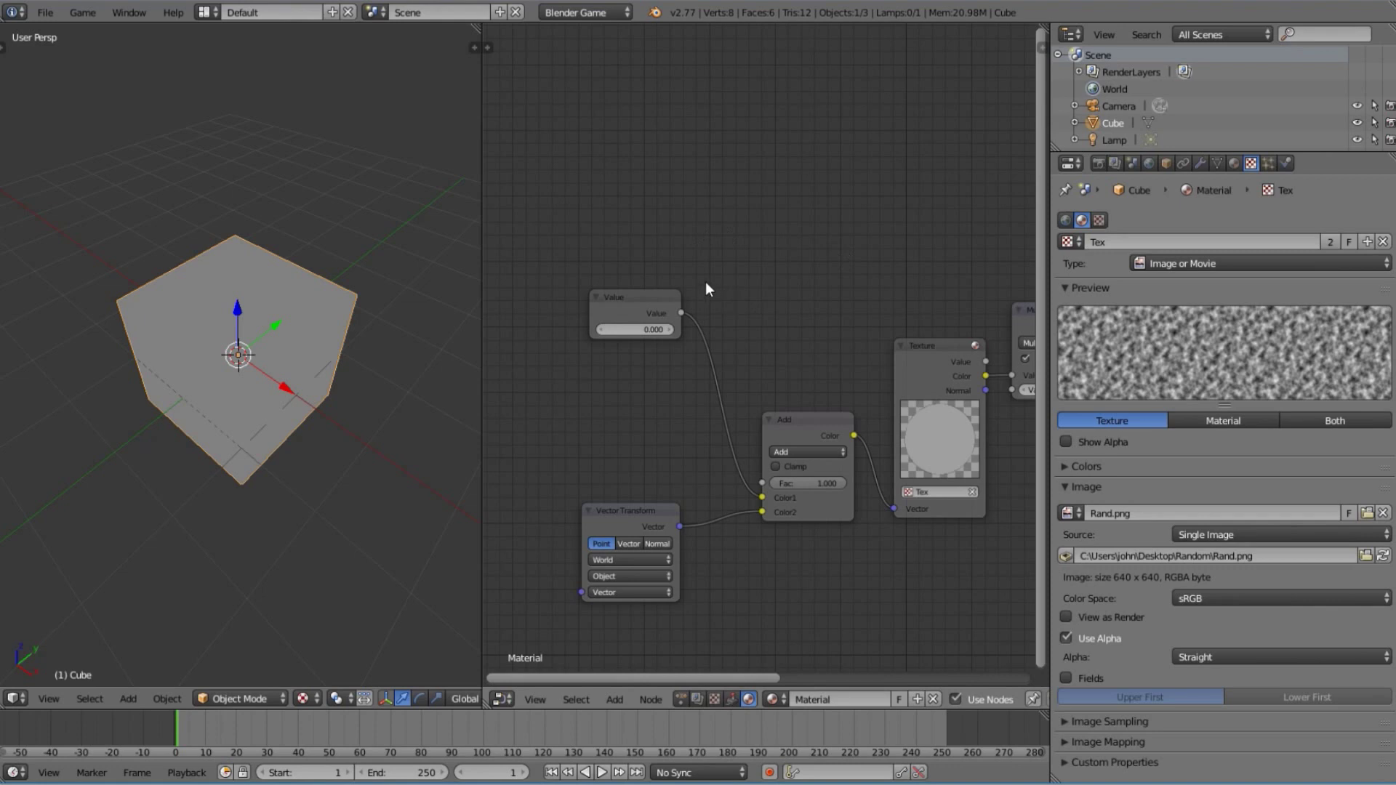
# Add a Math node set to Add above the colour Add node, feed it from the Value node, and unlink Value from Color1
pyautogui.hotkey('shift', 'a')
pyautogui.moveTo(706, 282)
pyautogui.click(755, 320)
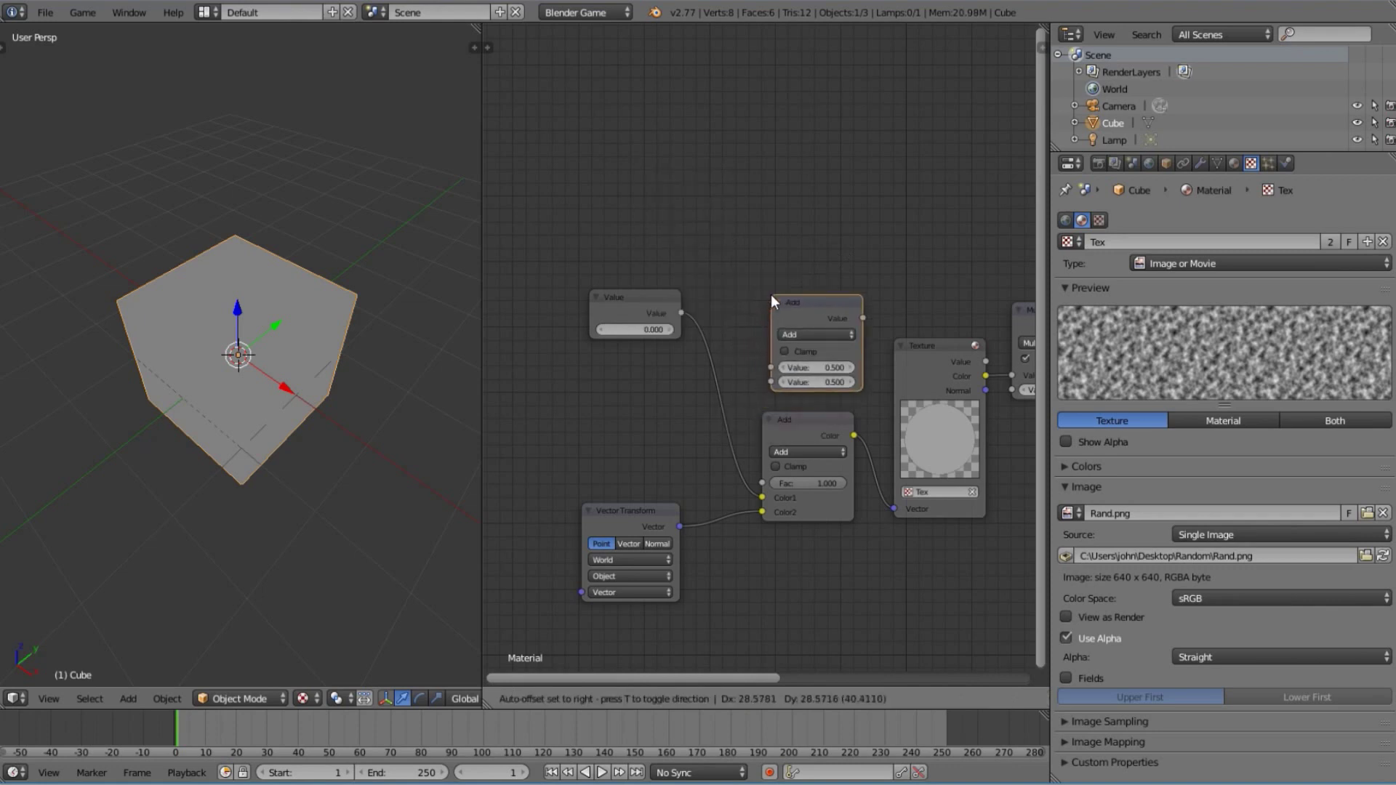
pyautogui.click(771, 294)
pyautogui.moveTo(679, 314); pyautogui.dragTo(778, 368)
pyautogui.scroll(1, 710, 341)
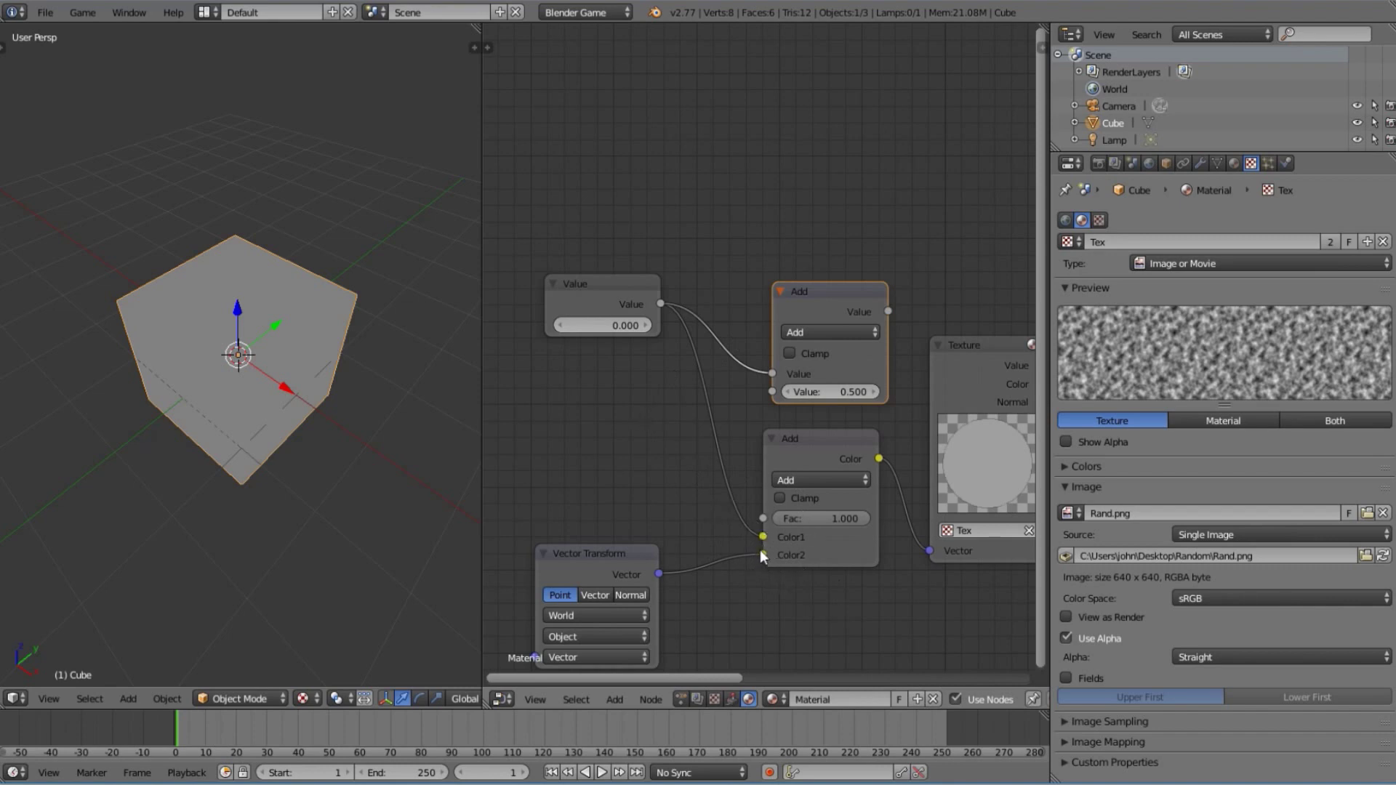
pyautogui.moveTo(763, 538); pyautogui.dragTo(648, 460)
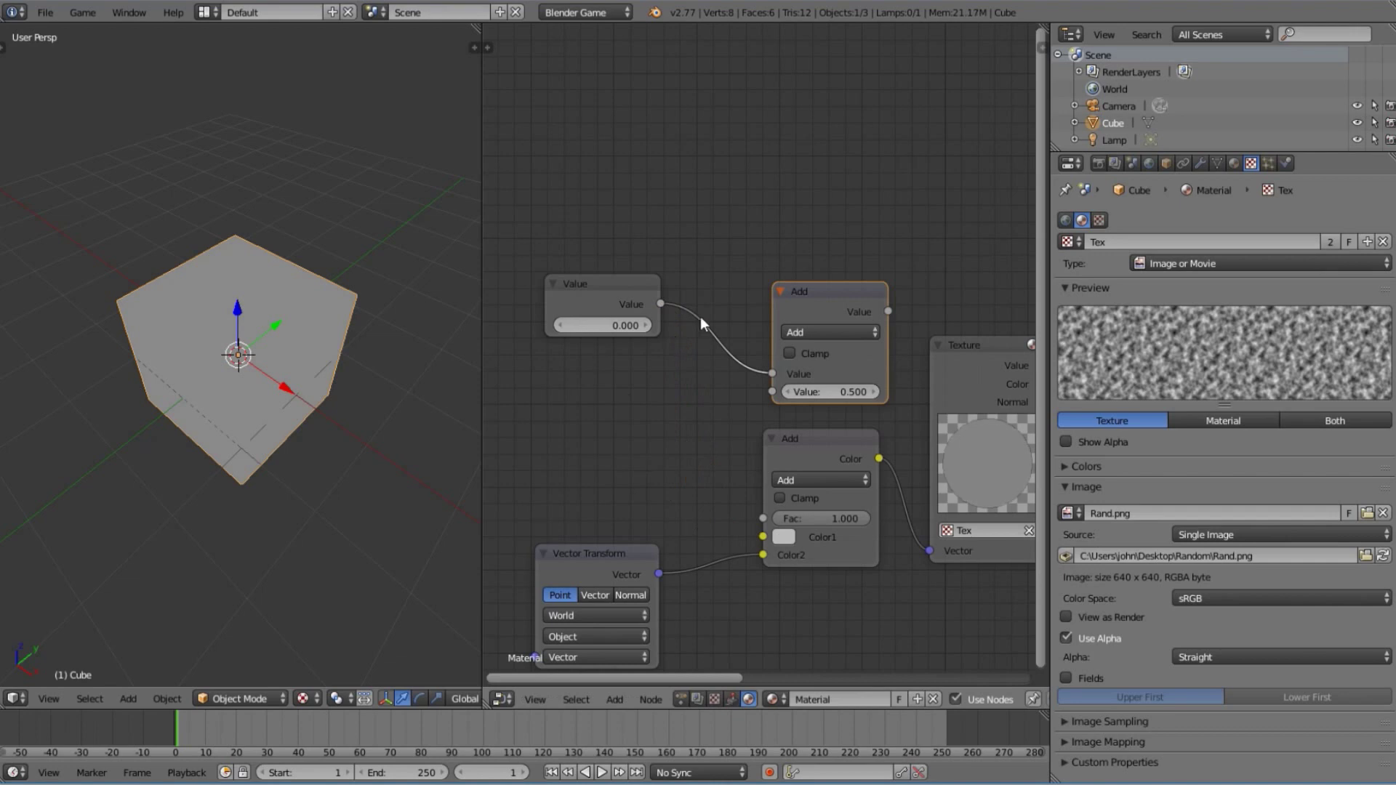
pyautogui.moveTo(771, 373)
pyautogui.mouseDown()
pyautogui.moveTo(717, 361)
pyautogui.moveTo(772, 373)
pyautogui.mouseUp()
# Group the Vector Transform, both Add, Texture and Multiply nodes, leaving Value and Output outside, and return to the main node tree
pyautogui.scroll(-3, 757, 528)
pyautogui.scroll(-3, 846, 484)
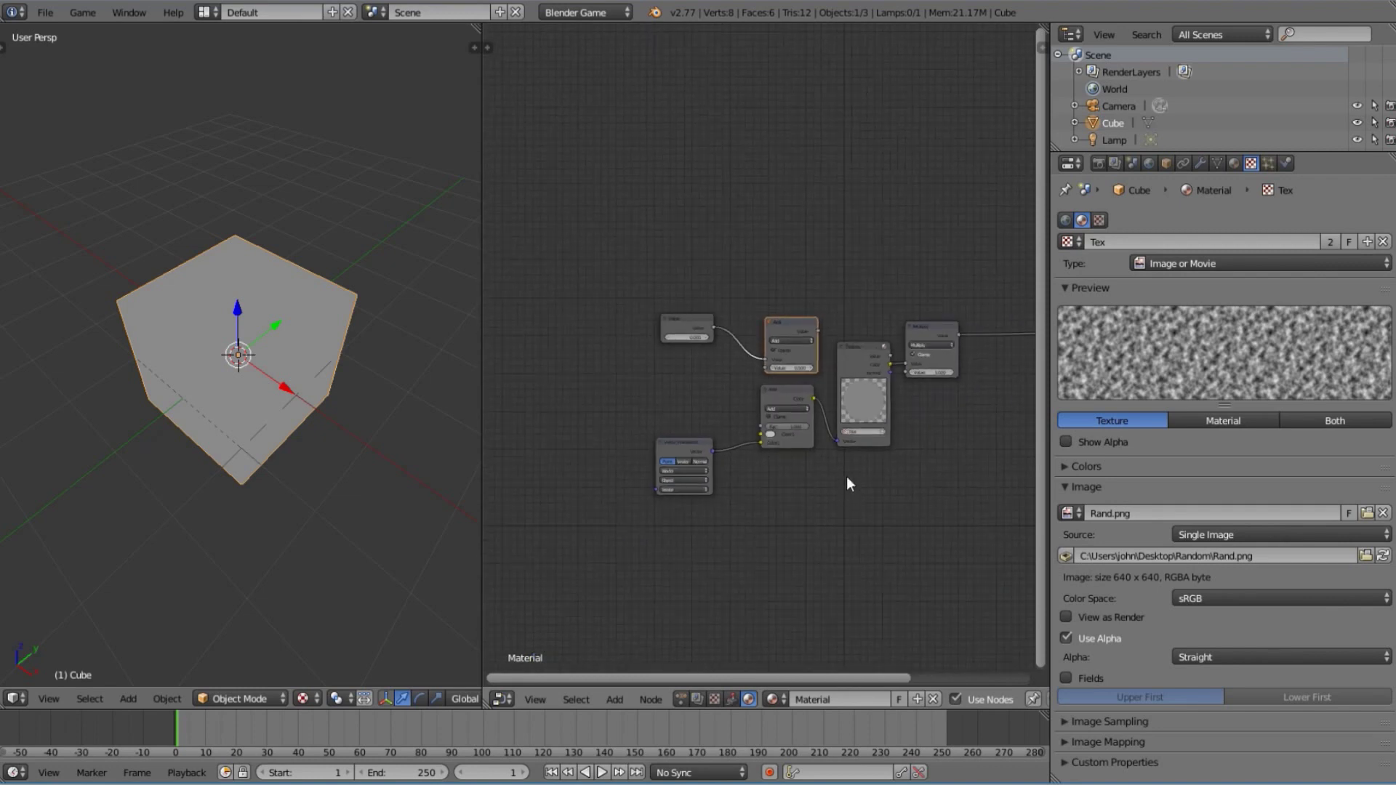
pyautogui.press('b')
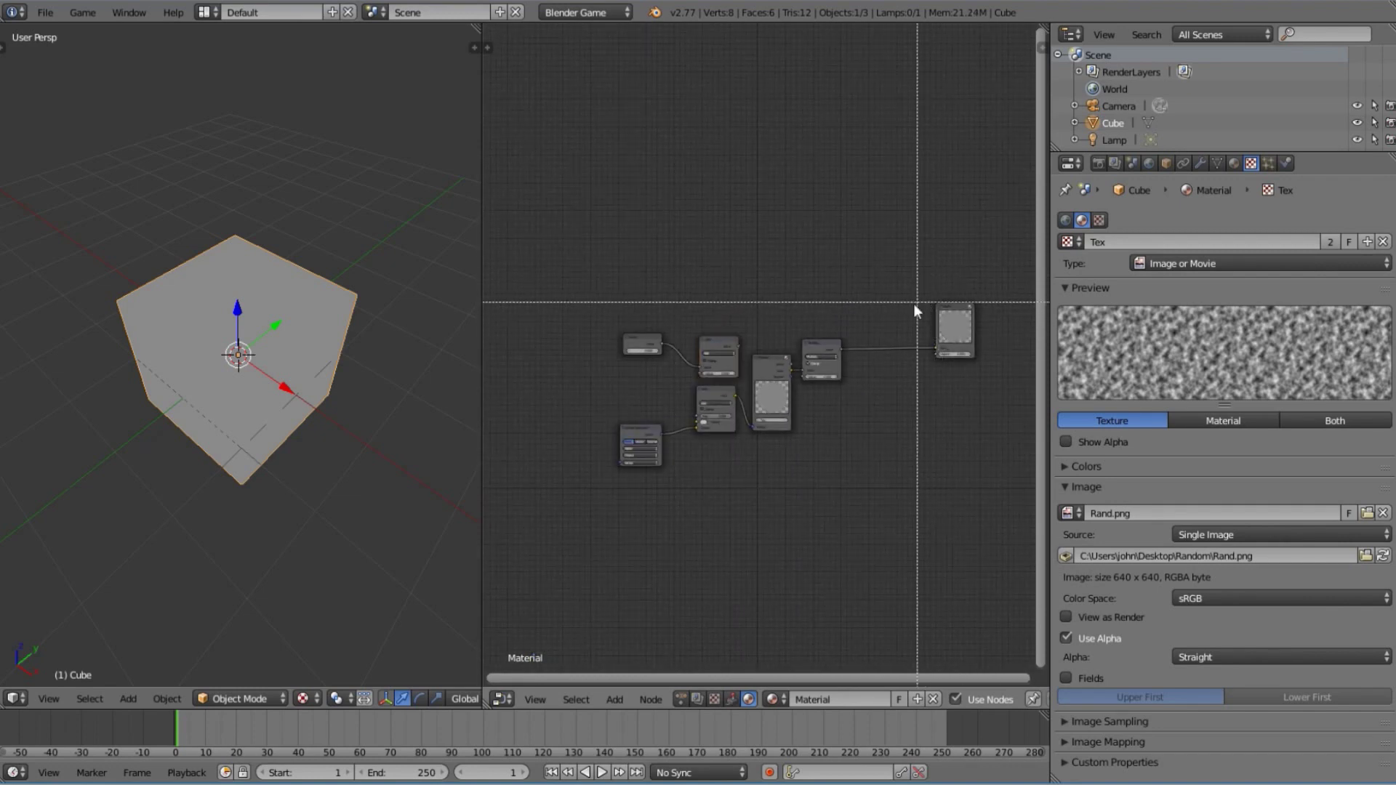
pyautogui.moveTo(914, 302); pyautogui.dragTo(680, 528)
pyautogui.keyDown('shift'); pyautogui.click(634, 431); pyautogui.keyUp('shift')
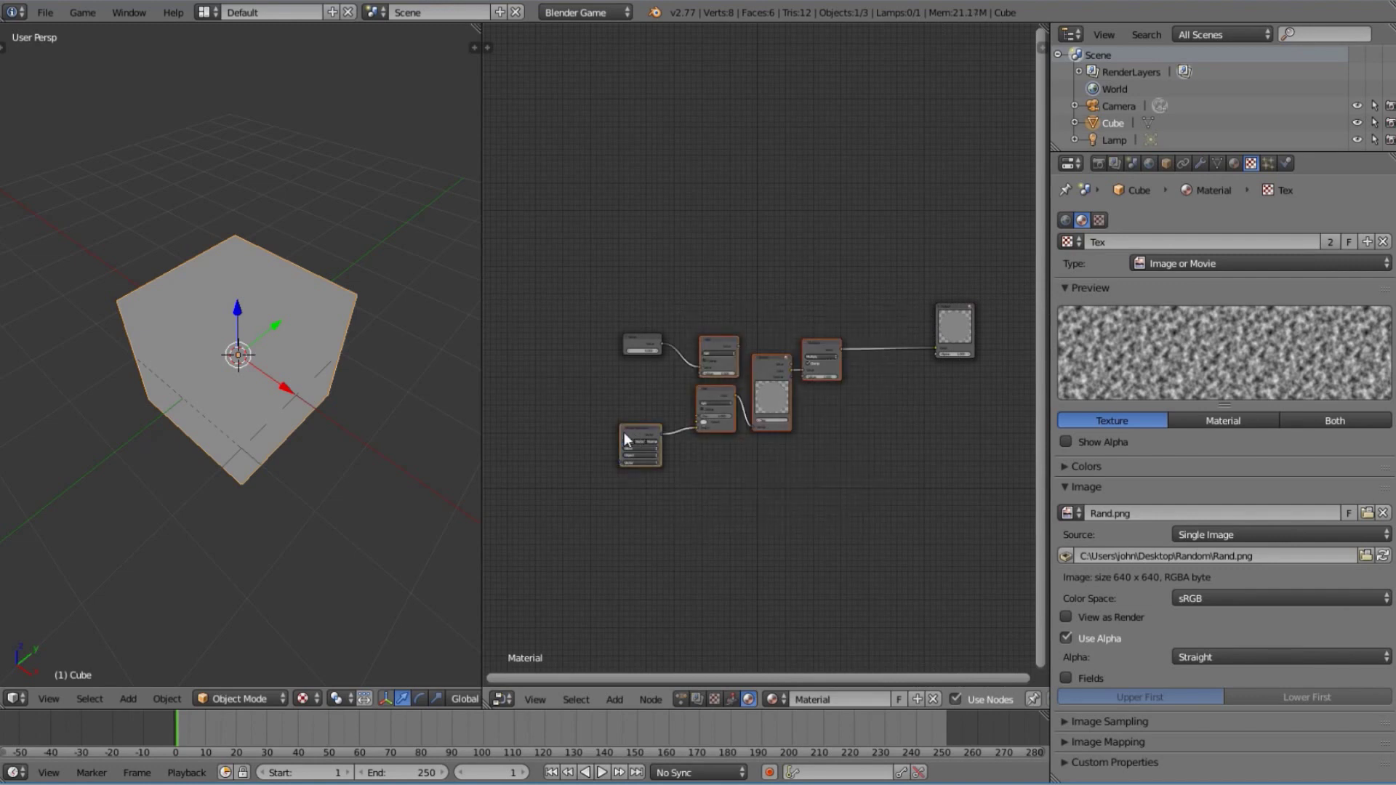
pyautogui.hotkey('ctrl', 'g')
pyautogui.press('Tab')
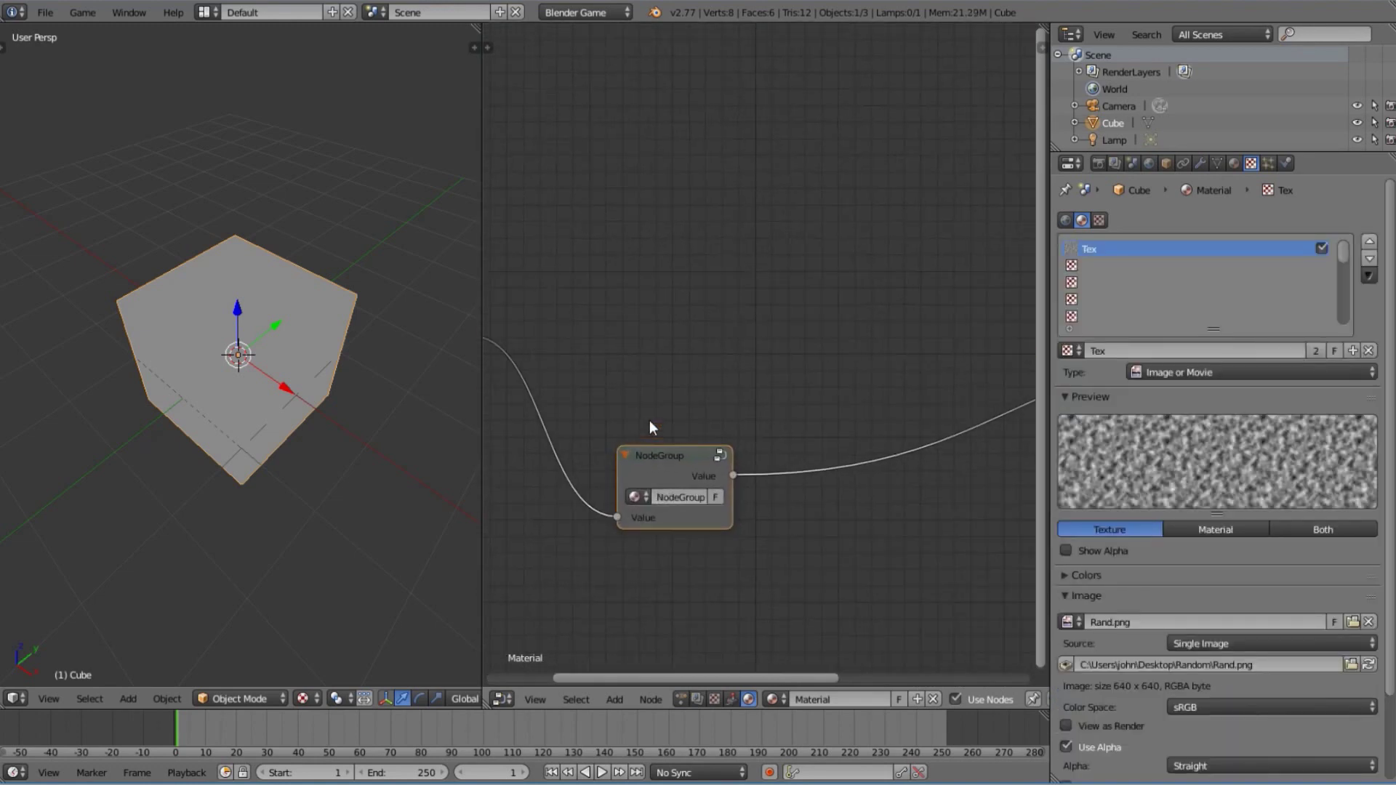
# Disconnect the Value node from the node group and delete it
pyautogui.moveTo(649, 420); pyautogui.dragTo(788, 469, button='middle')
pyautogui.moveTo(778, 452); pyautogui.dragTo(667, 406)
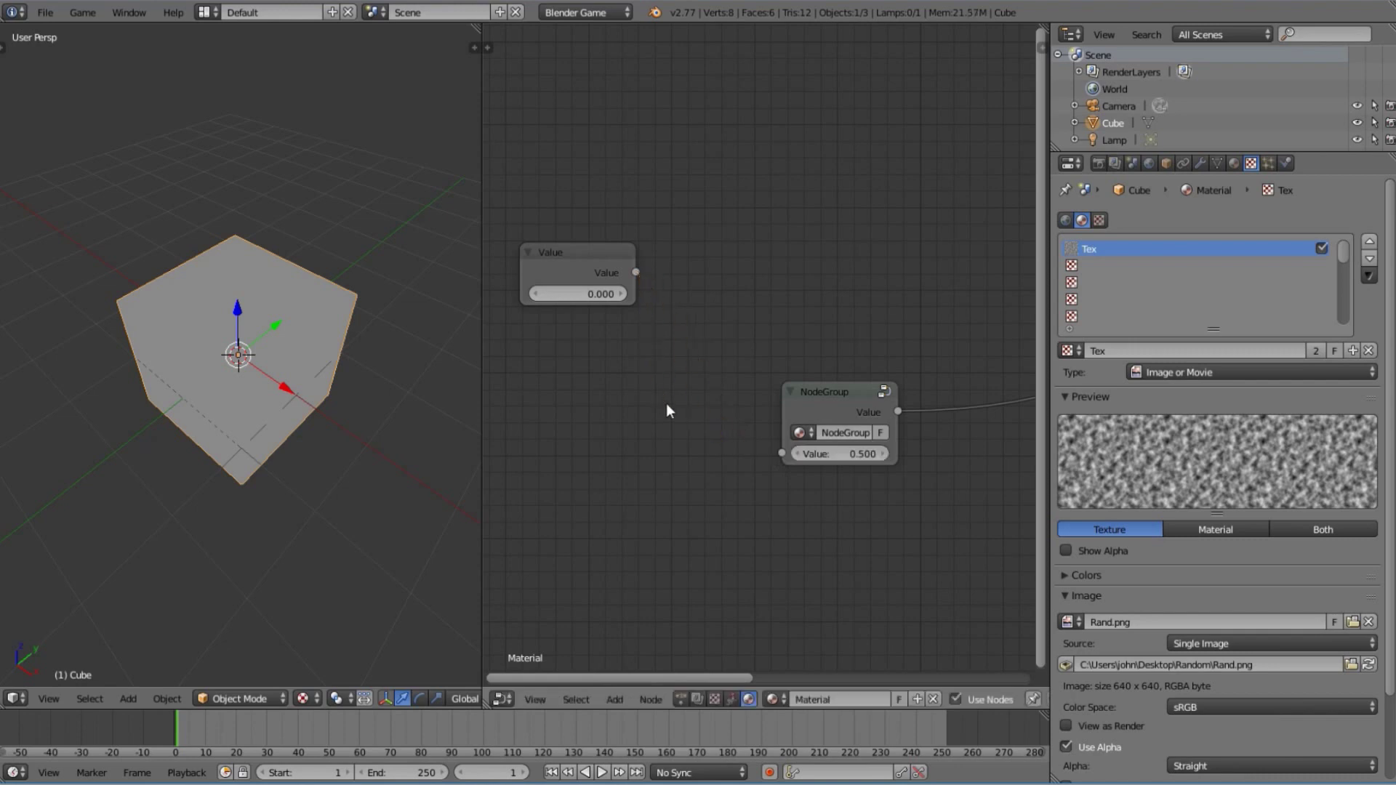
pyautogui.rightClick(582, 263)
pyautogui.press('x')
pyautogui.rightClick(851, 400)
# Inside the group, delete the Math Add node and connect the Group Input's Value to Color1 of the colour Add node
pyautogui.press('Tab')
pyautogui.press('Home')
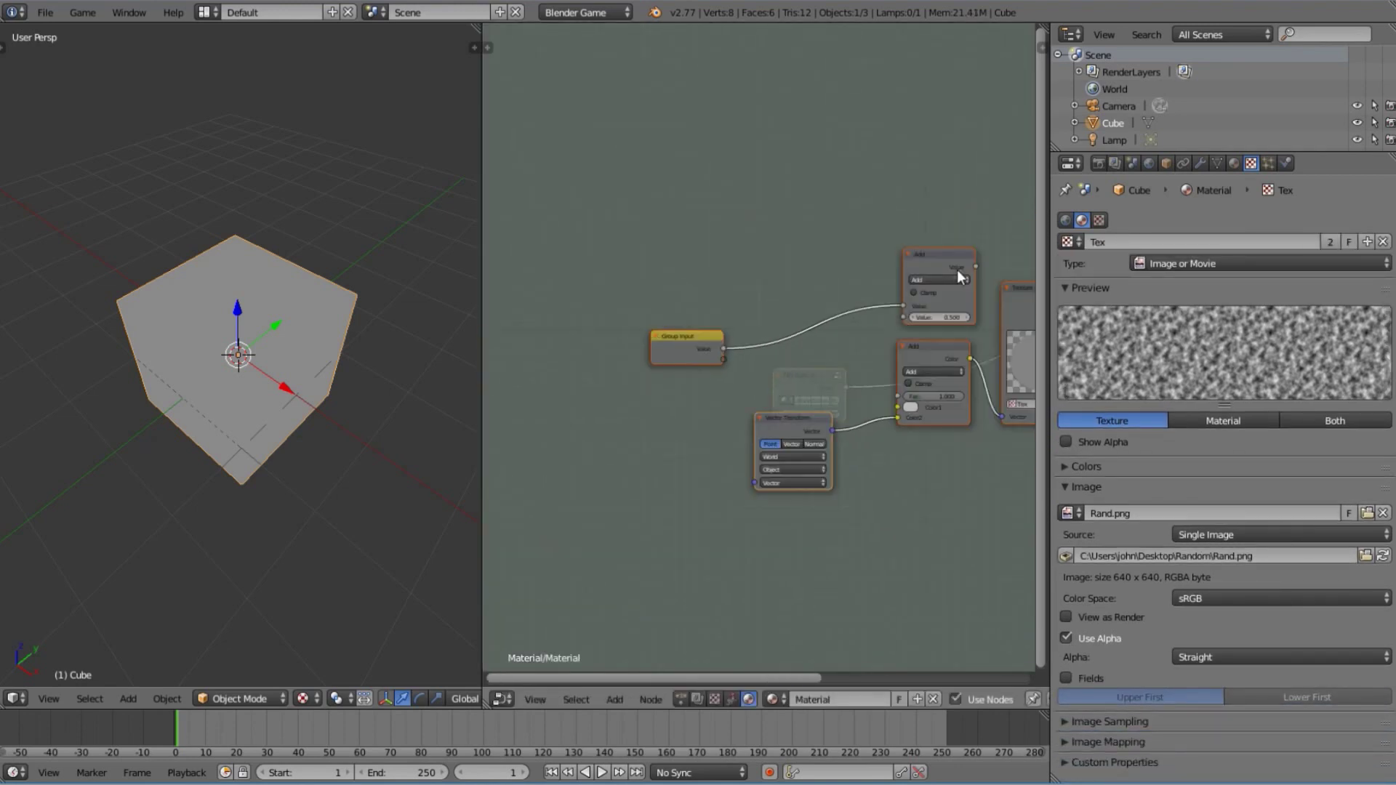
pyautogui.rightClick(935, 254)
pyautogui.press('x')
pyautogui.scroll(2, 726, 363)
pyautogui.keyDown('ctrl'); pyautogui.hscroll(3, 726, 364); pyautogui.keyUp('ctrl')
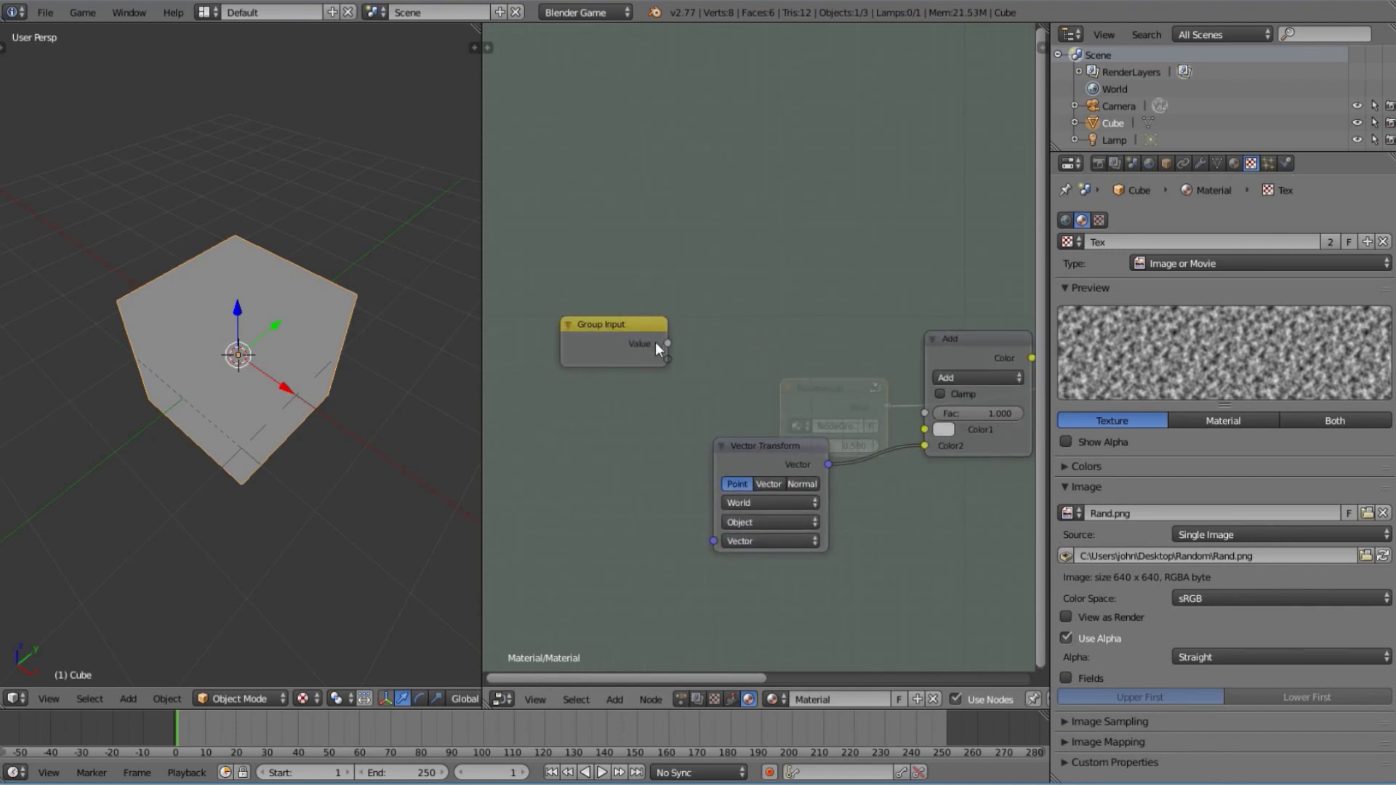
pyautogui.moveTo(666, 343); pyautogui.dragTo(925, 429)
# Rename the node group's Value input as Seed in the group interface
pyautogui.press('Tab')
pyautogui.moveTo(841, 366); pyautogui.dragTo(761, 436)
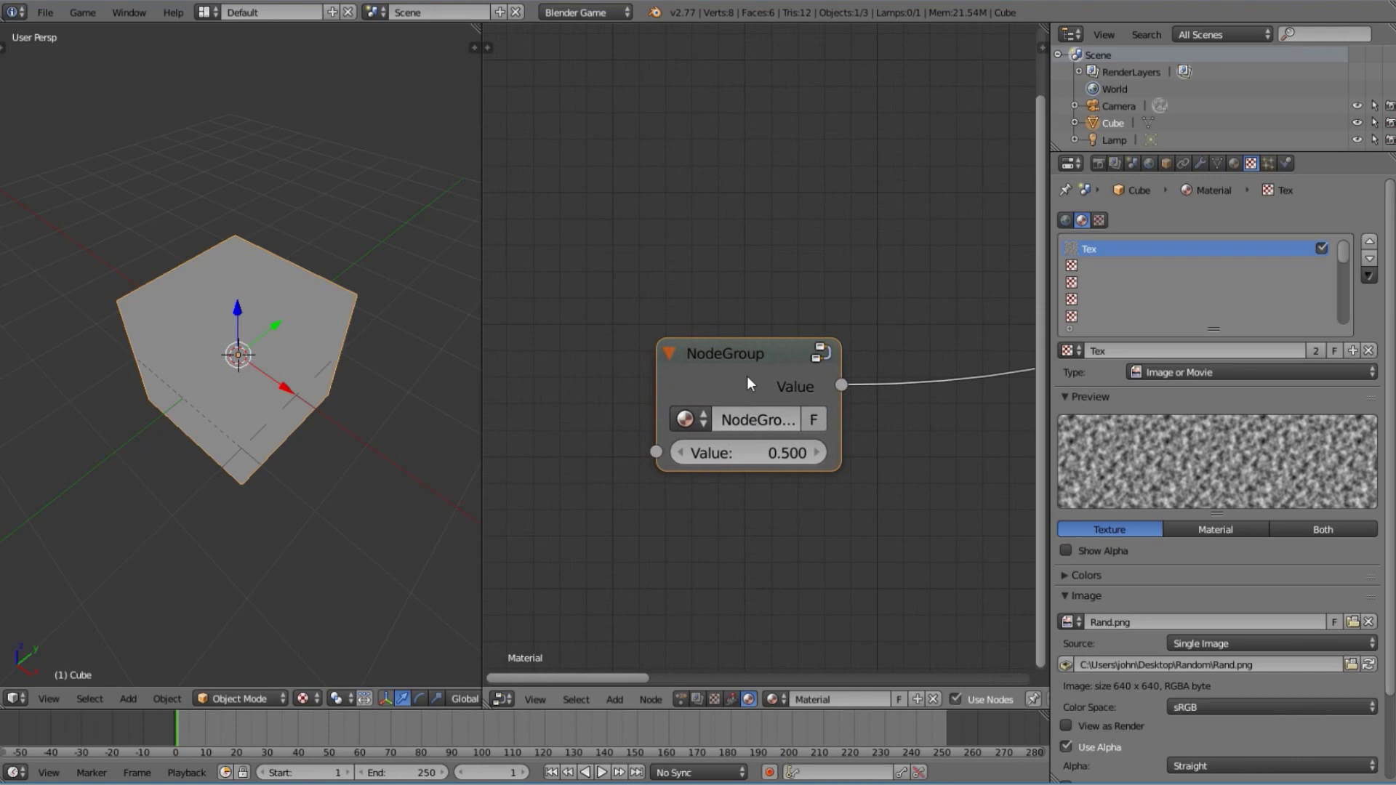
pyautogui.press('Tab')
pyautogui.press('n')
pyautogui.scroll(-1, 809, 391)
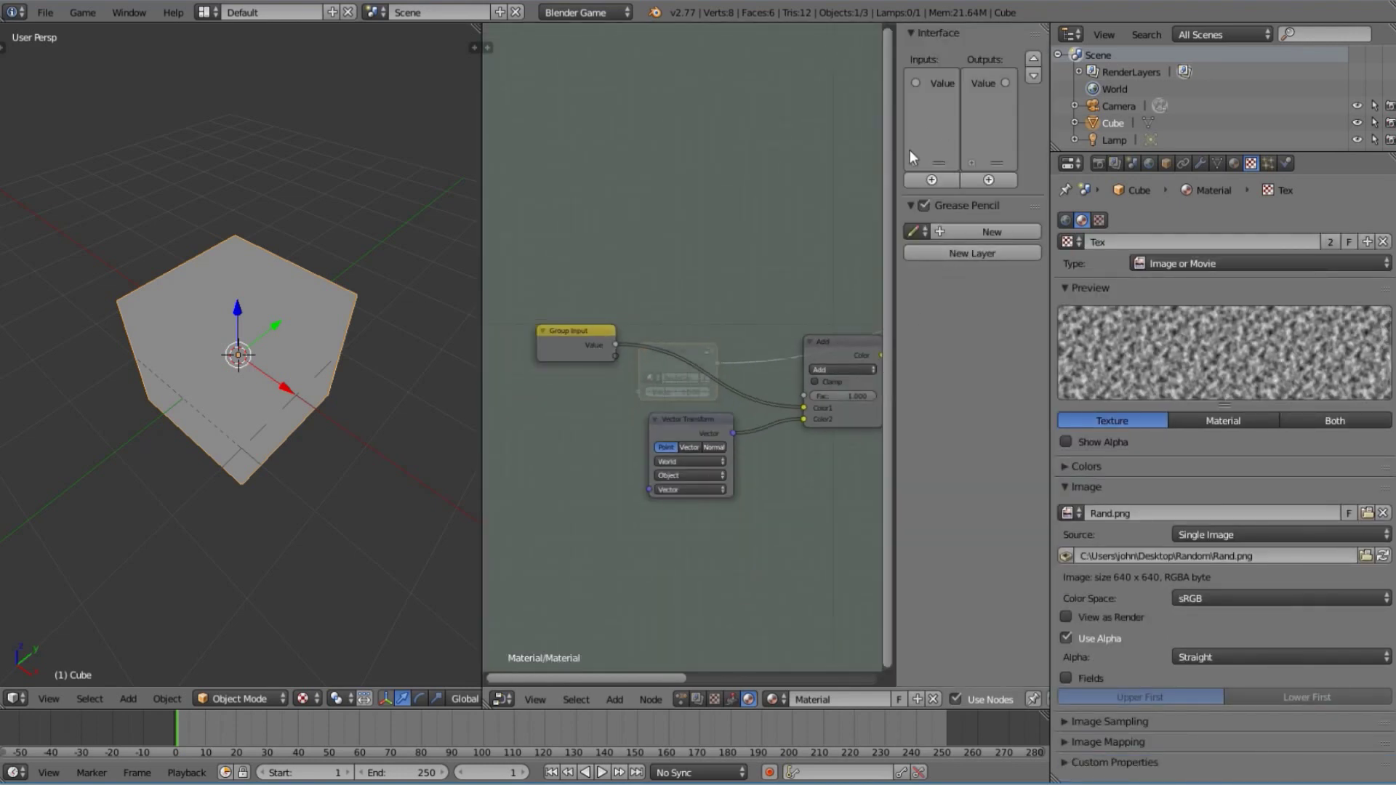
pyautogui.moveTo(889, 208); pyautogui.dragTo(833, 215)
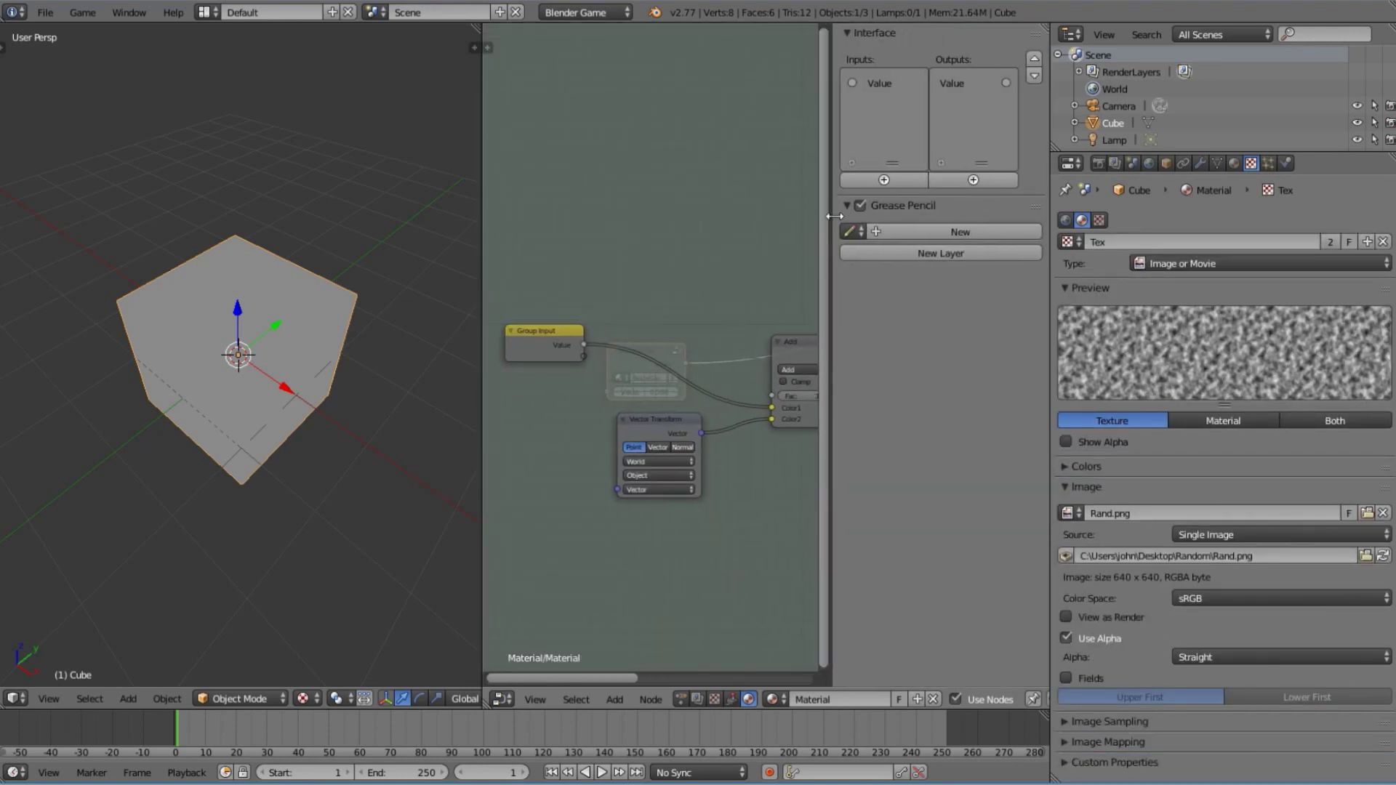
pyautogui.click(872, 81)
pyautogui.doubleClick(873, 81)
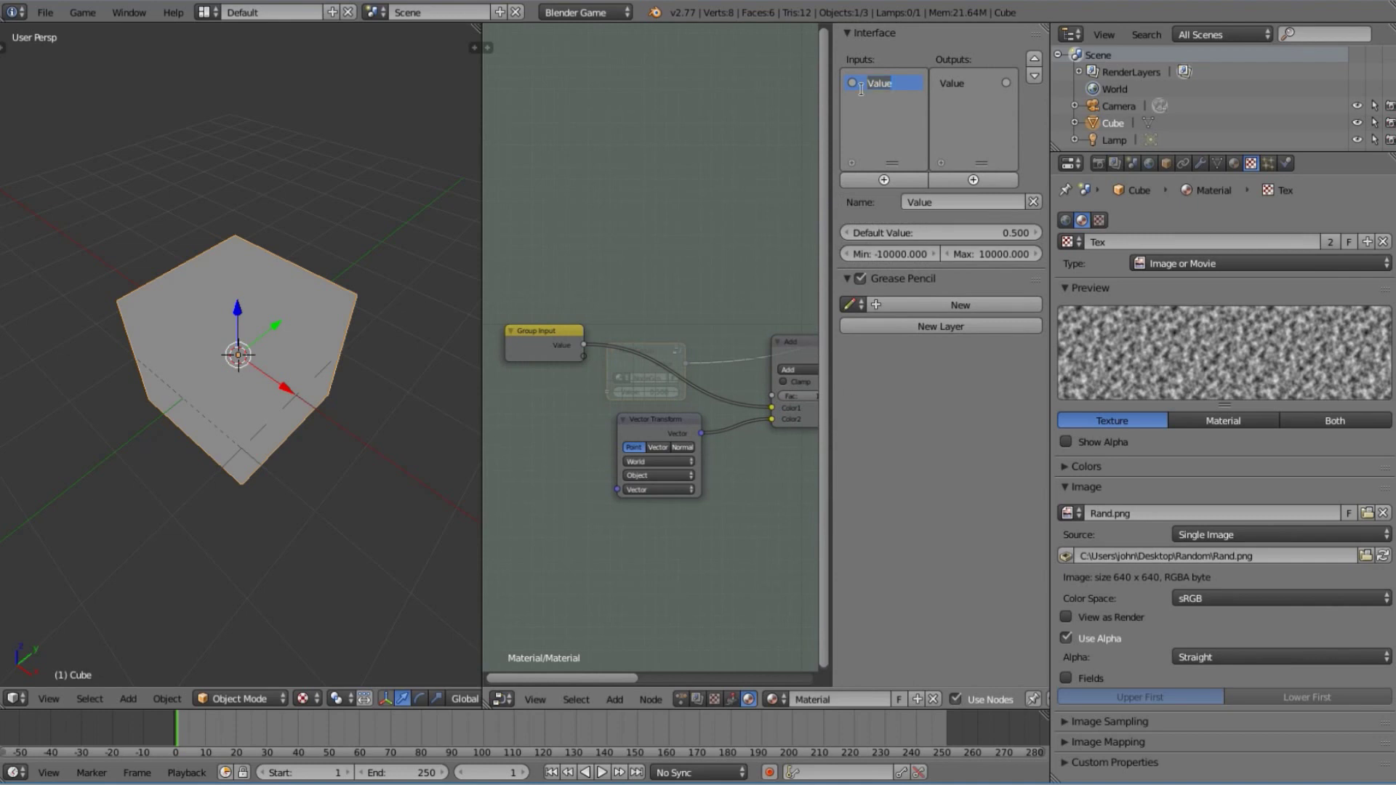
pyautogui.write('Seed')
pyautogui.press('Return')
# Return to the main node tree, hide the node properties, and widen and reposition the node group
pyautogui.press('Tab')
pyautogui.press('b')
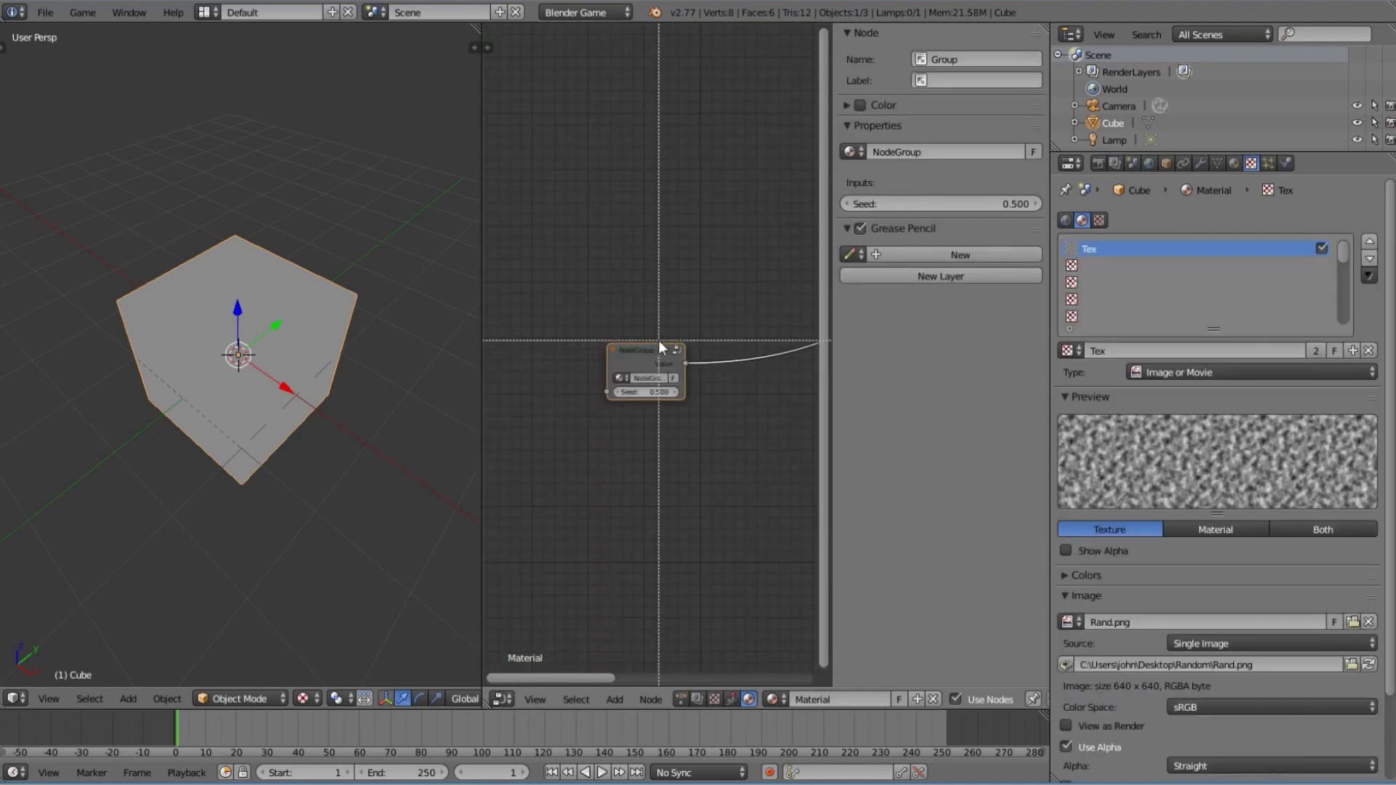
pyautogui.press('Escape')
pyautogui.press('n')
pyautogui.scroll(2, 800, 442)
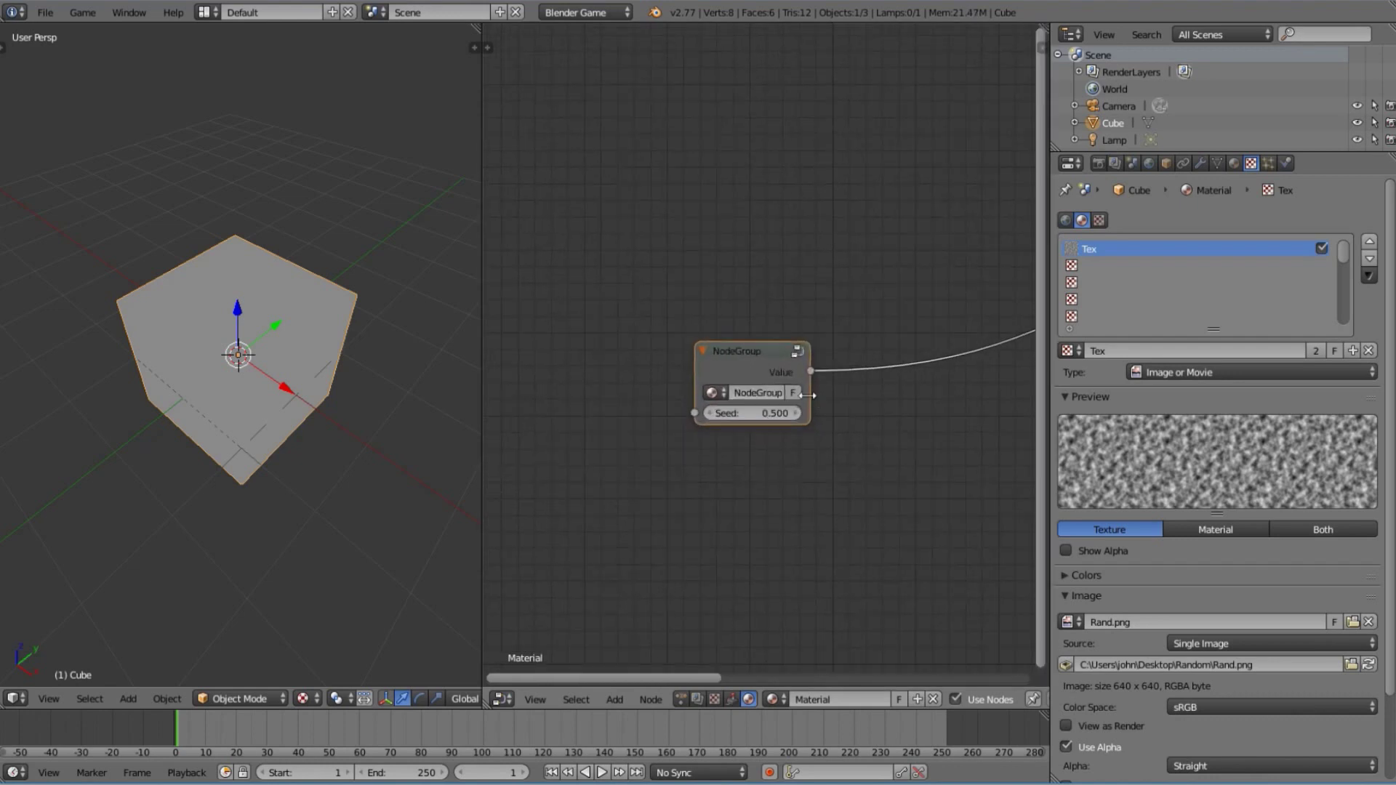
pyautogui.moveTo(813, 391)
pyautogui.mouseDown()
pyautogui.moveTo(858, 393)
pyautogui.moveTo(831, 393)
pyautogui.mouseUp()
pyautogui.moveTo(747, 362); pyautogui.dragTo(654, 288)
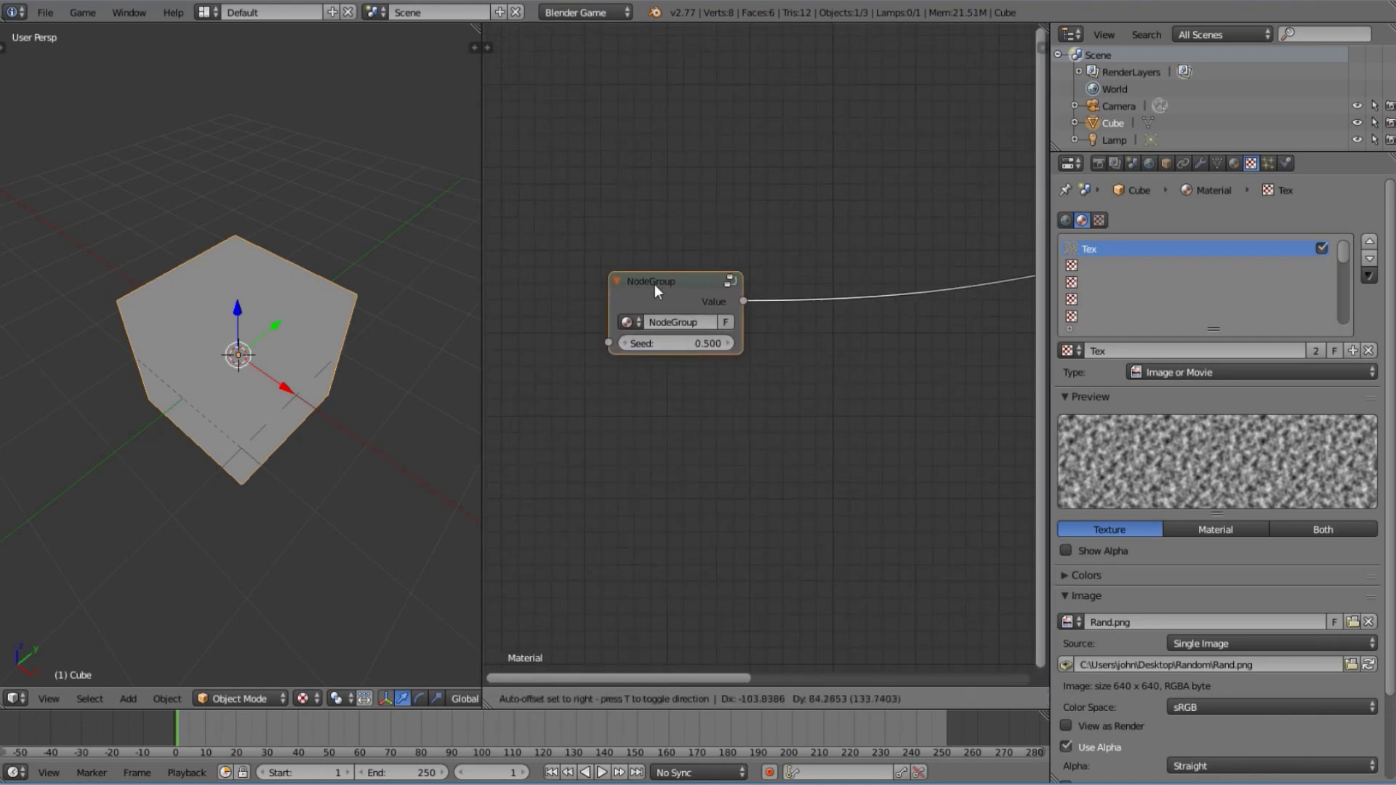
# Try a Seed of 5.1 on the node group, cancel it, and check the shading with a cancelled horizontal move of the cube
pyautogui.moveTo(669, 339); pyautogui.dragTo(720, 339)
pyautogui.press('Escape')
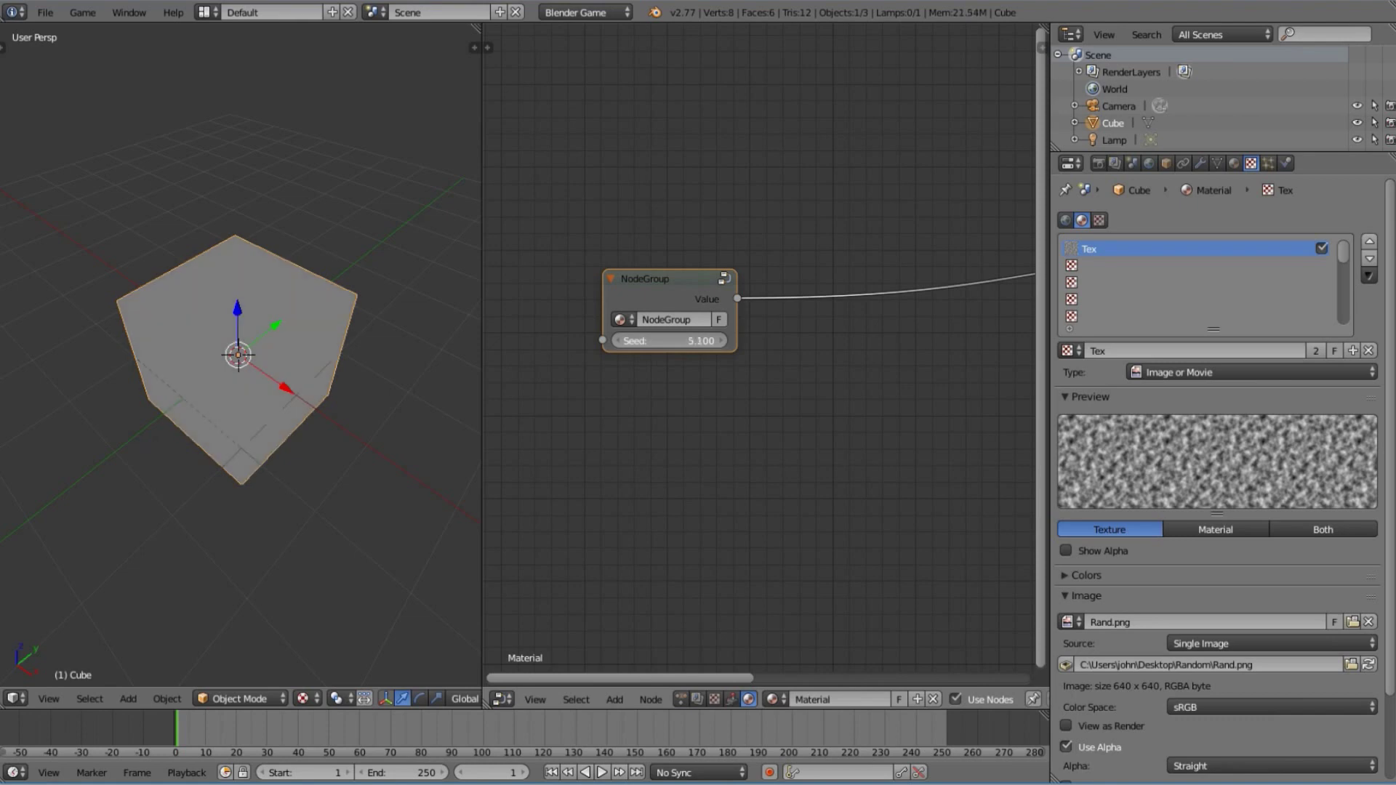
pyautogui.press('g')
pyautogui.hotkey('shift', 'z')
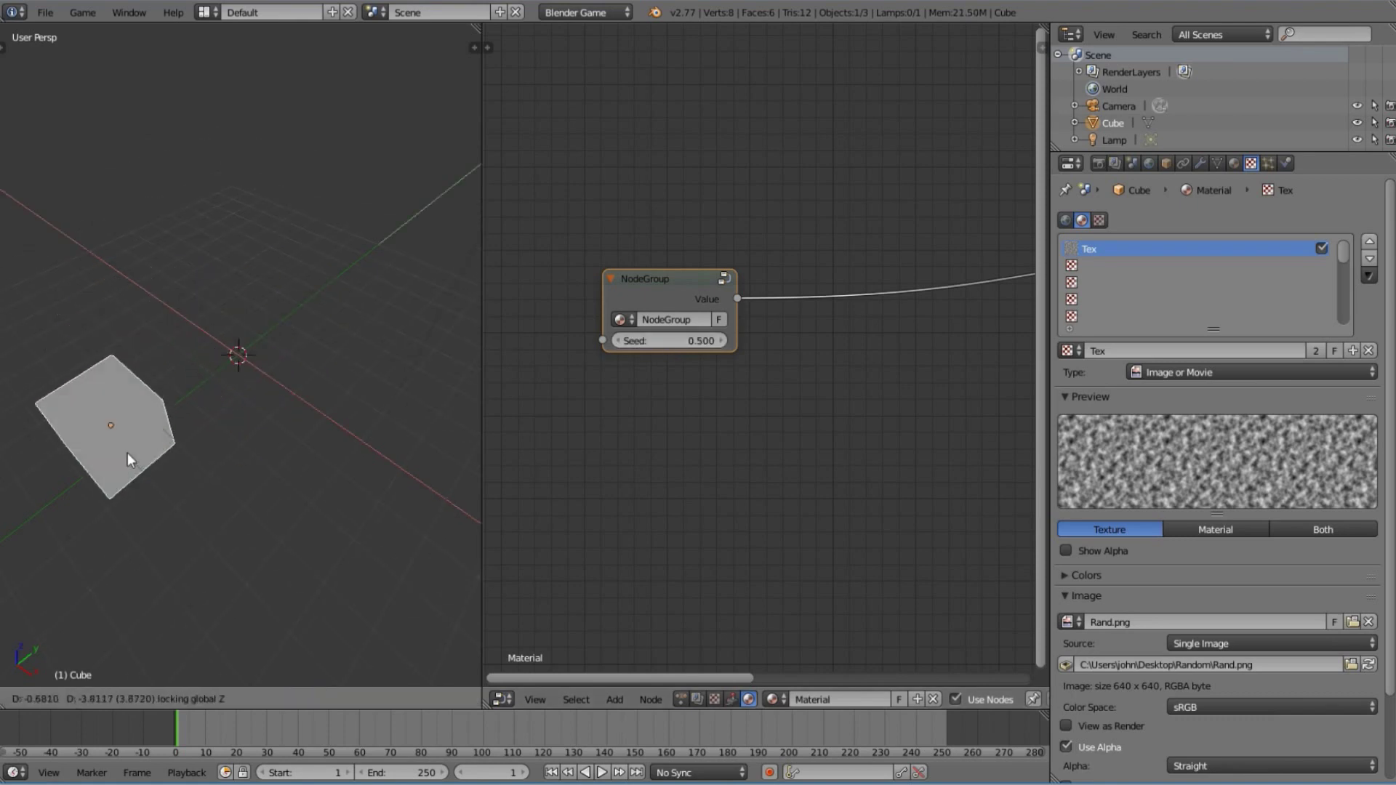
pyautogui.press('Escape')
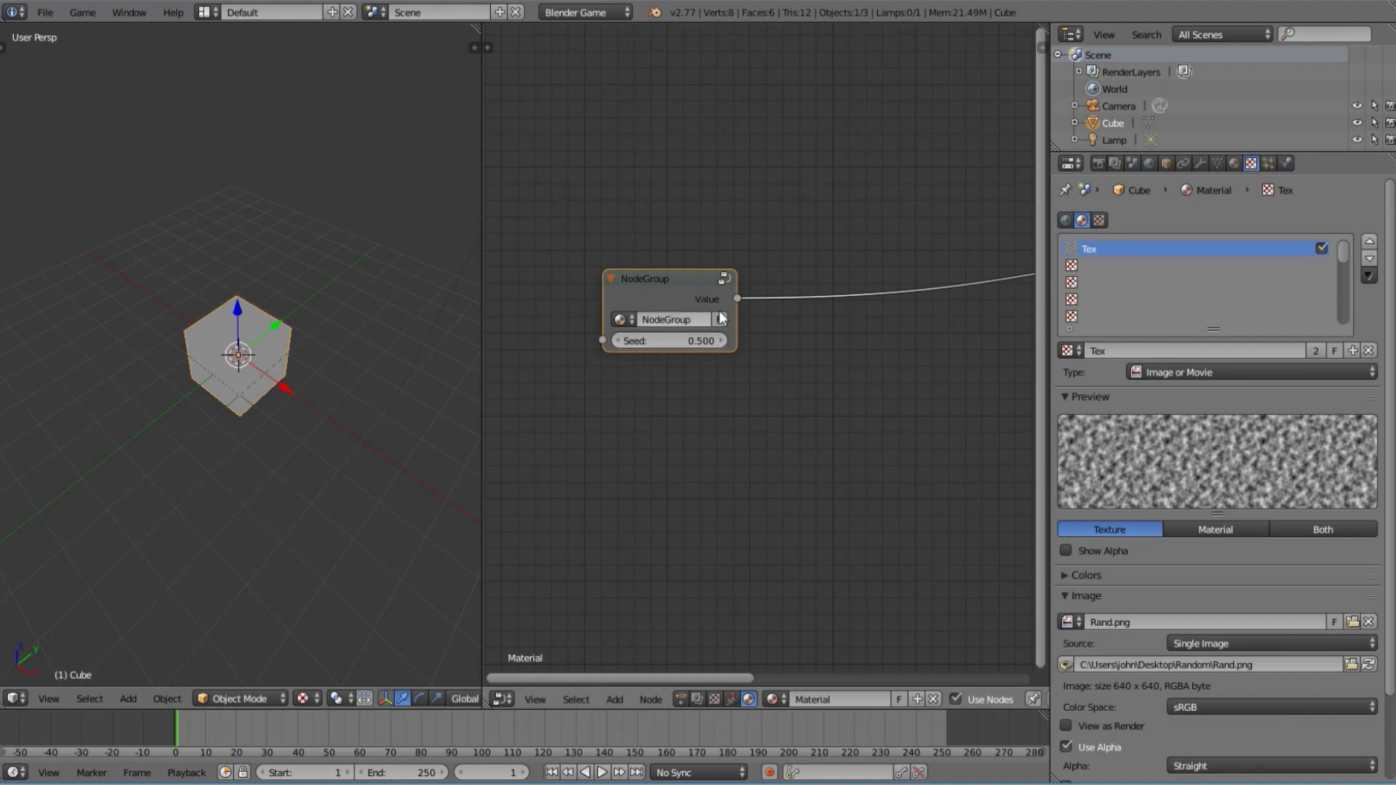
# Examine the Add and Vector Transform nodes inside the group and return to the main node tree
pyautogui.click(724, 278)
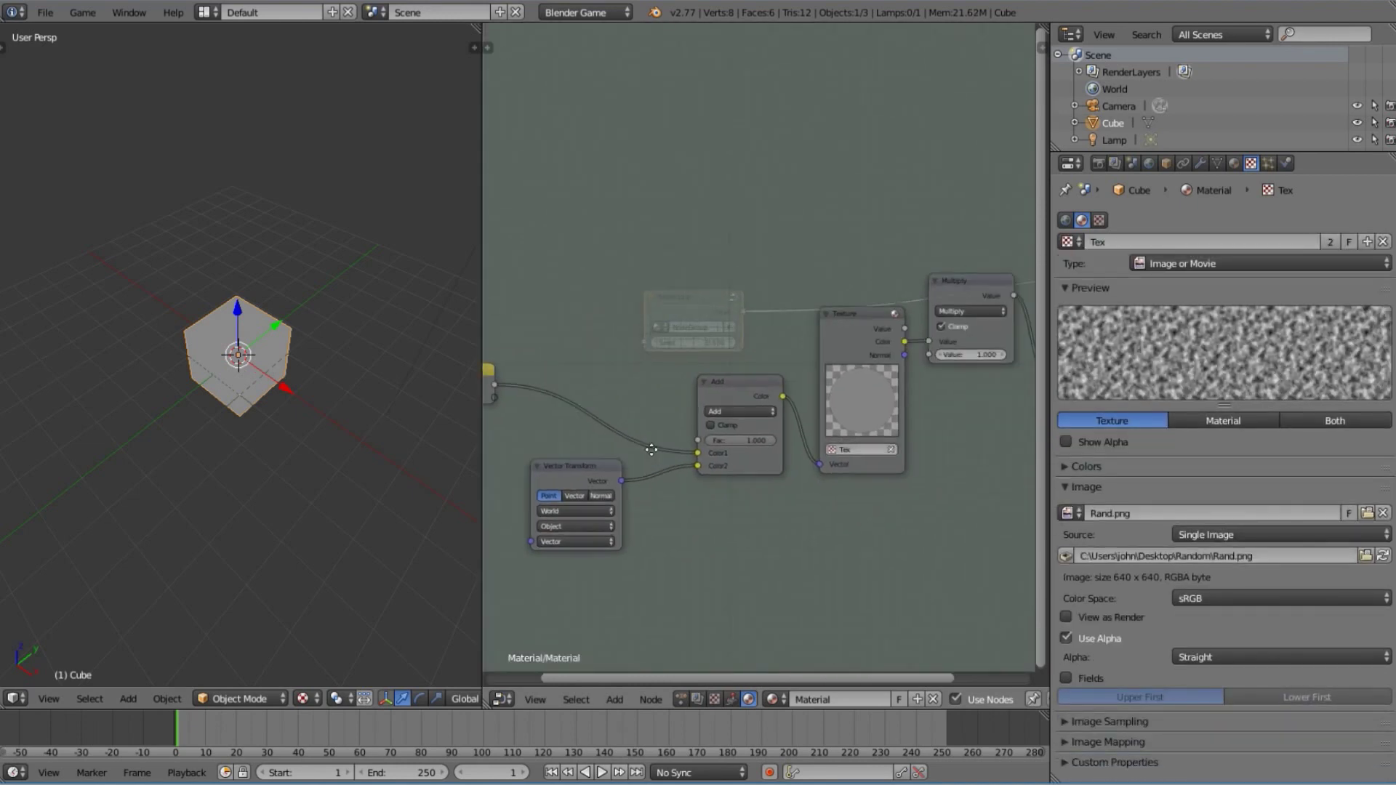
pyautogui.click(696, 438)
pyautogui.keyDown('shift'); pyautogui.click(550, 475); pyautogui.keyUp('shift')
pyautogui.scroll(-2, 715, 395)
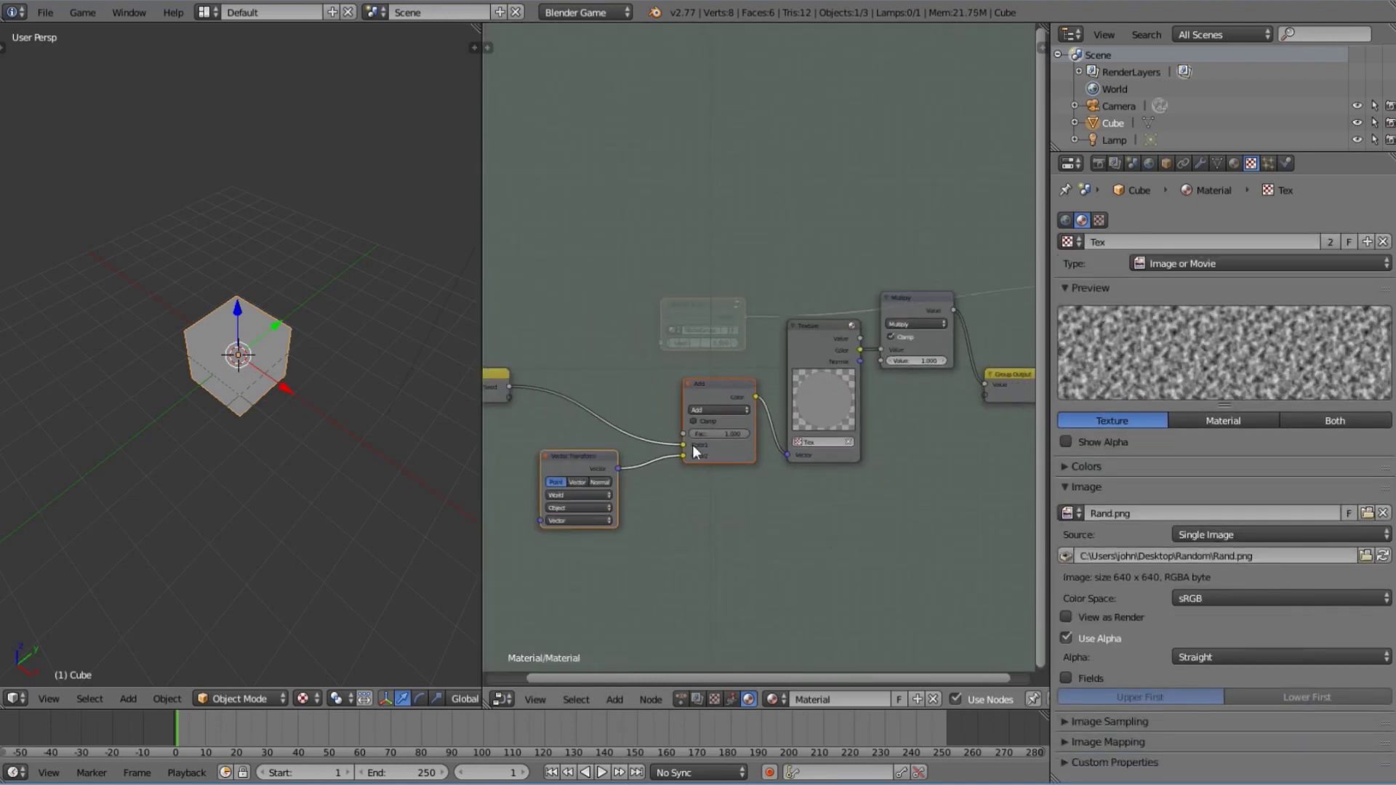
pyautogui.press('Tab')
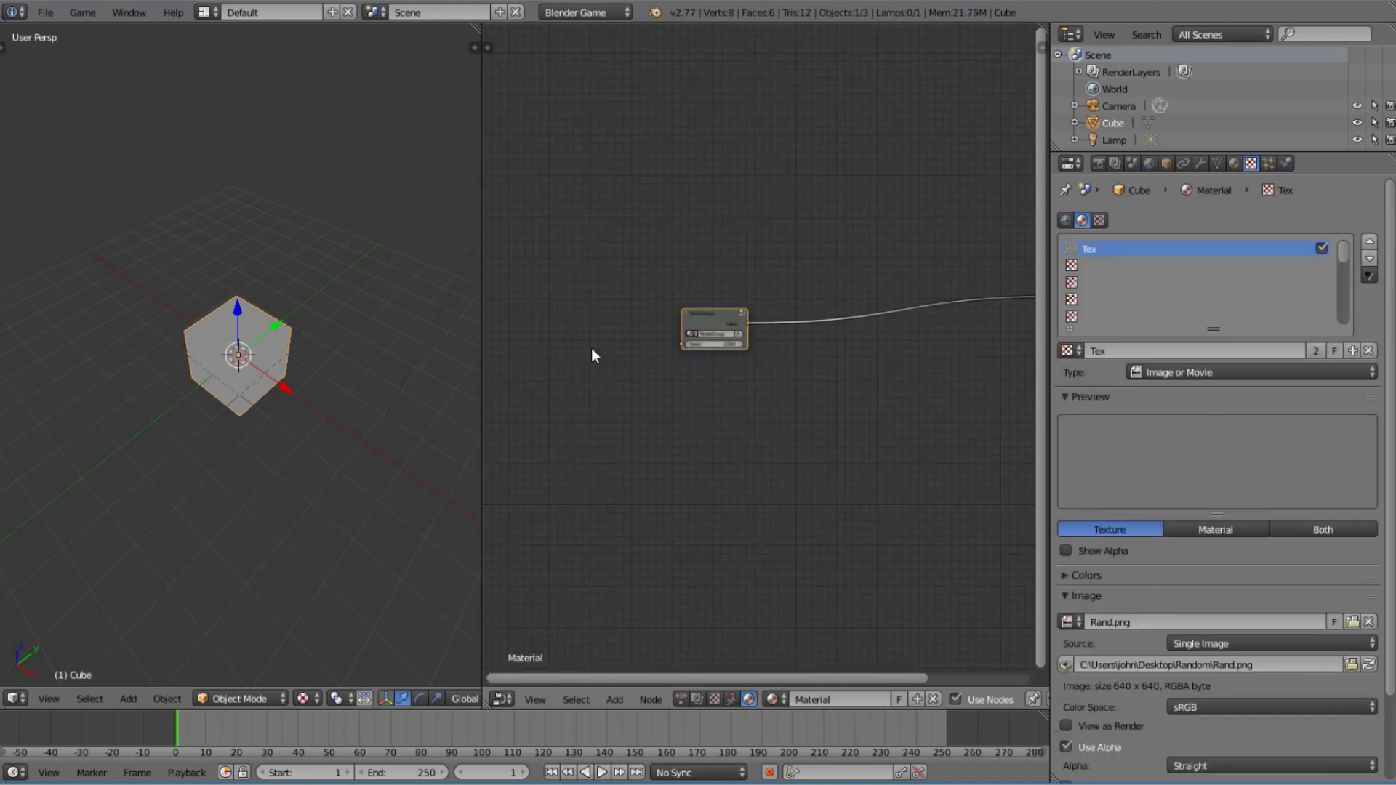
# Move the node group close to the Output node
pyautogui.scroll(4, 633, 357)
pyautogui.scroll(-3, 714, 320)
pyautogui.moveTo(783, 408); pyautogui.dragTo(536, 413, button='middle')
pyautogui.moveTo(539, 401); pyautogui.dragTo(822, 347)
pyautogui.moveTo(605, 220); pyautogui.dragTo(926, 405)
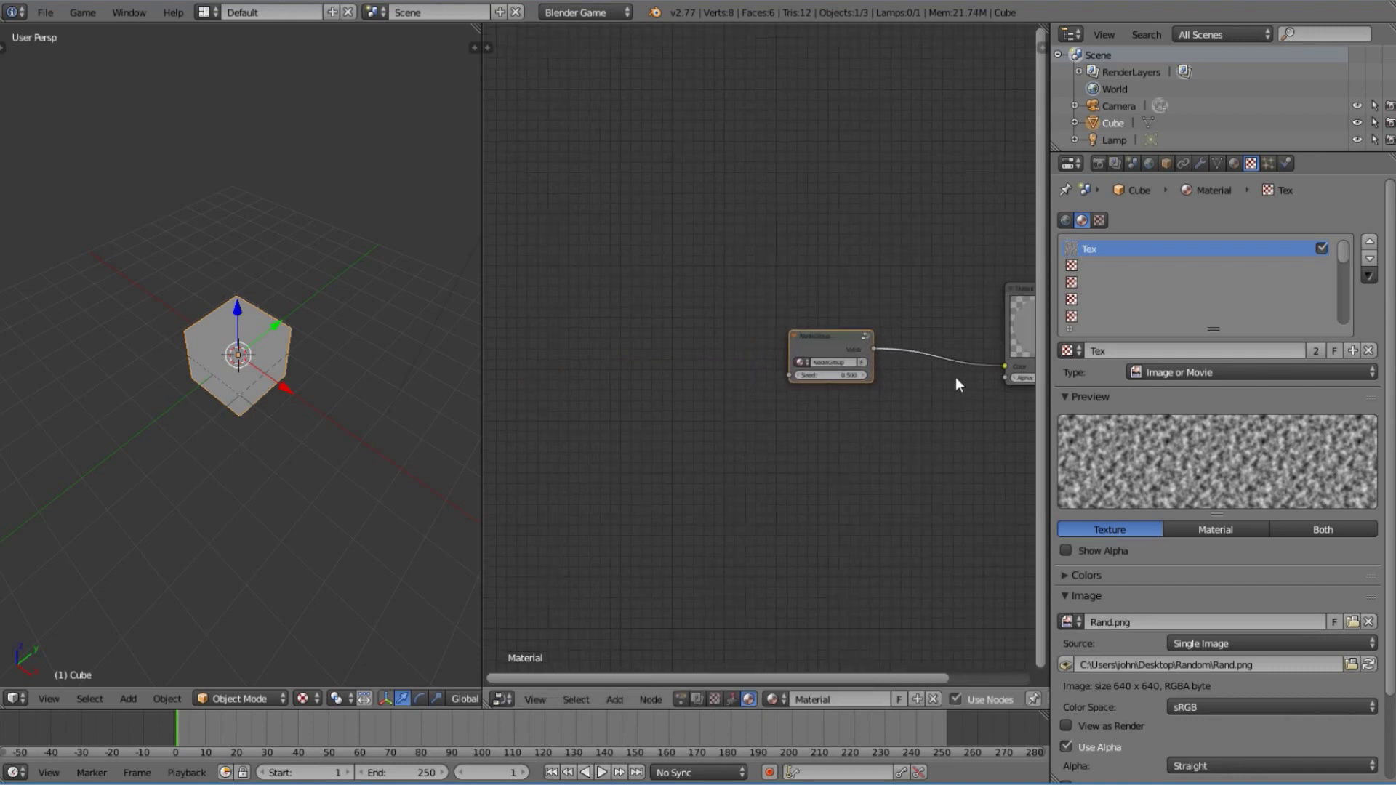
# Move the Output node closer to the node group and nudge the group slightly
pyautogui.moveTo(958, 384); pyautogui.dragTo(770, 397, button='middle')
pyautogui.moveTo(802, 377); pyautogui.dragTo(870, 375)
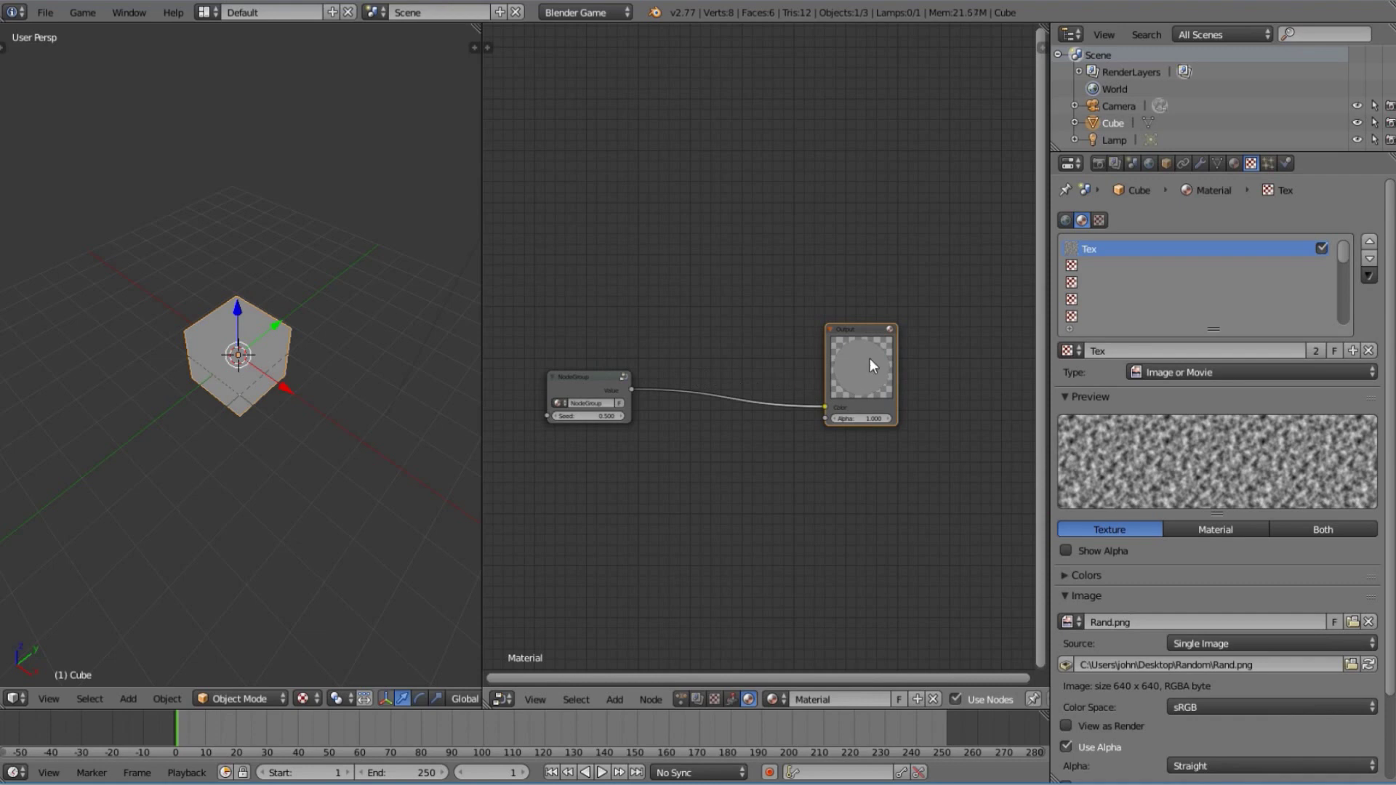
pyautogui.press('g')
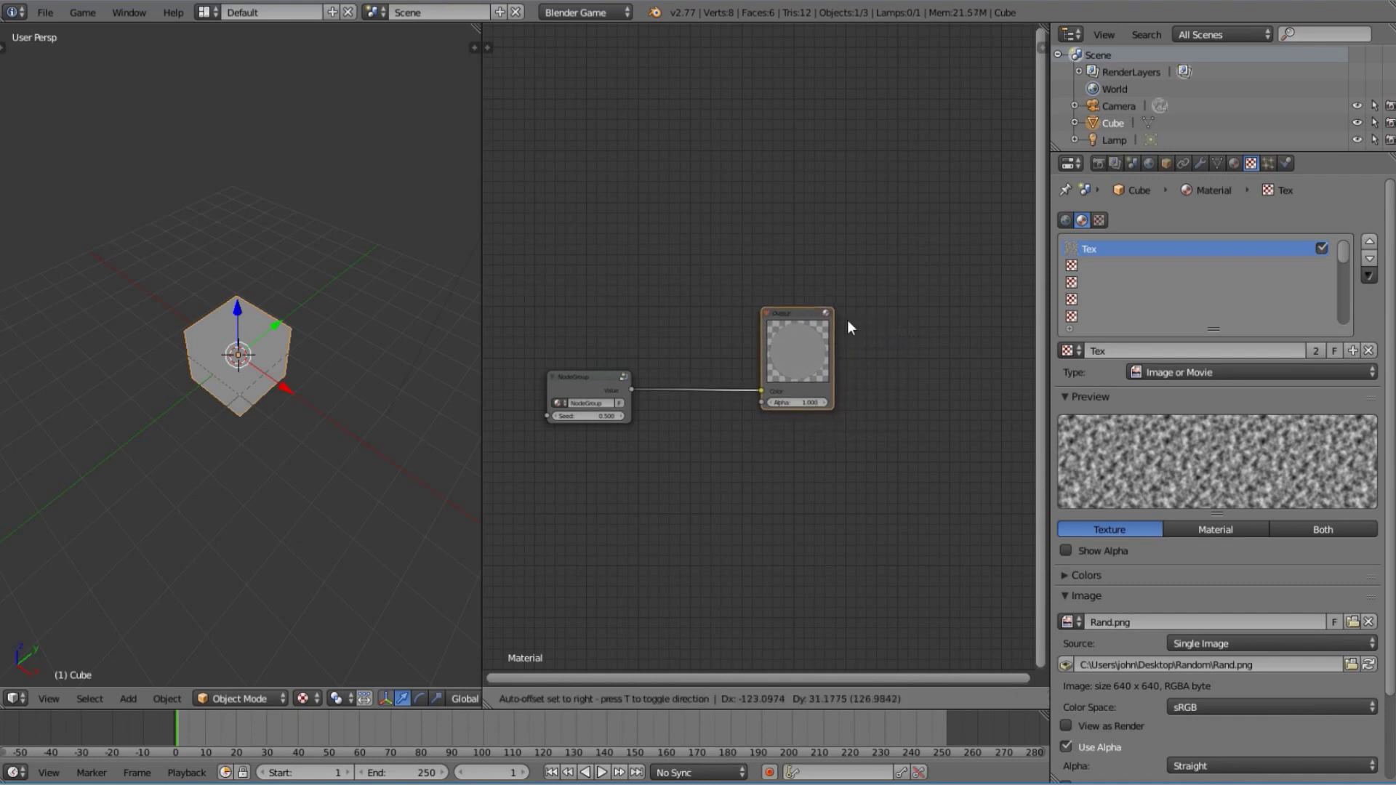
pyautogui.click(832, 335)
pyautogui.click(599, 377)
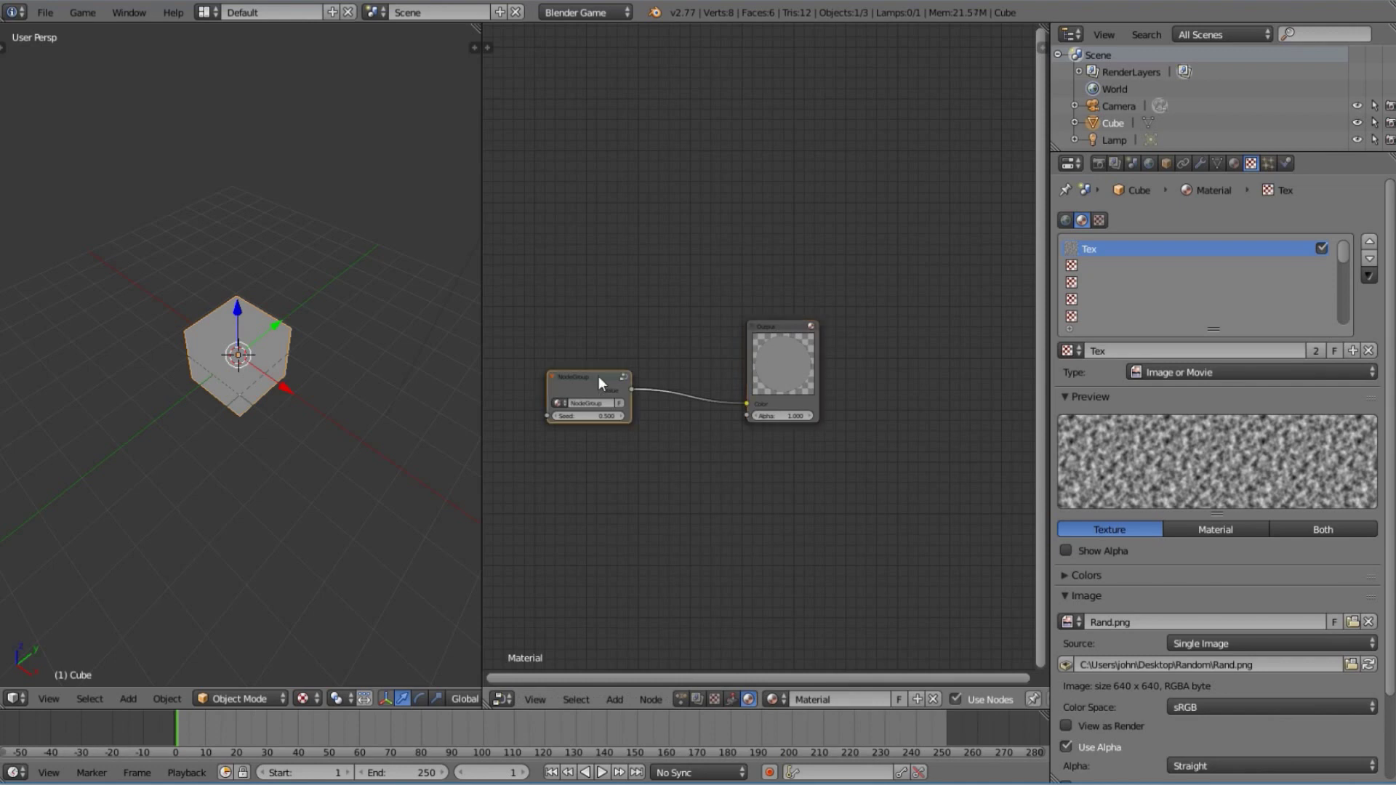
pyautogui.press('g')
pyautogui.click(605, 379)
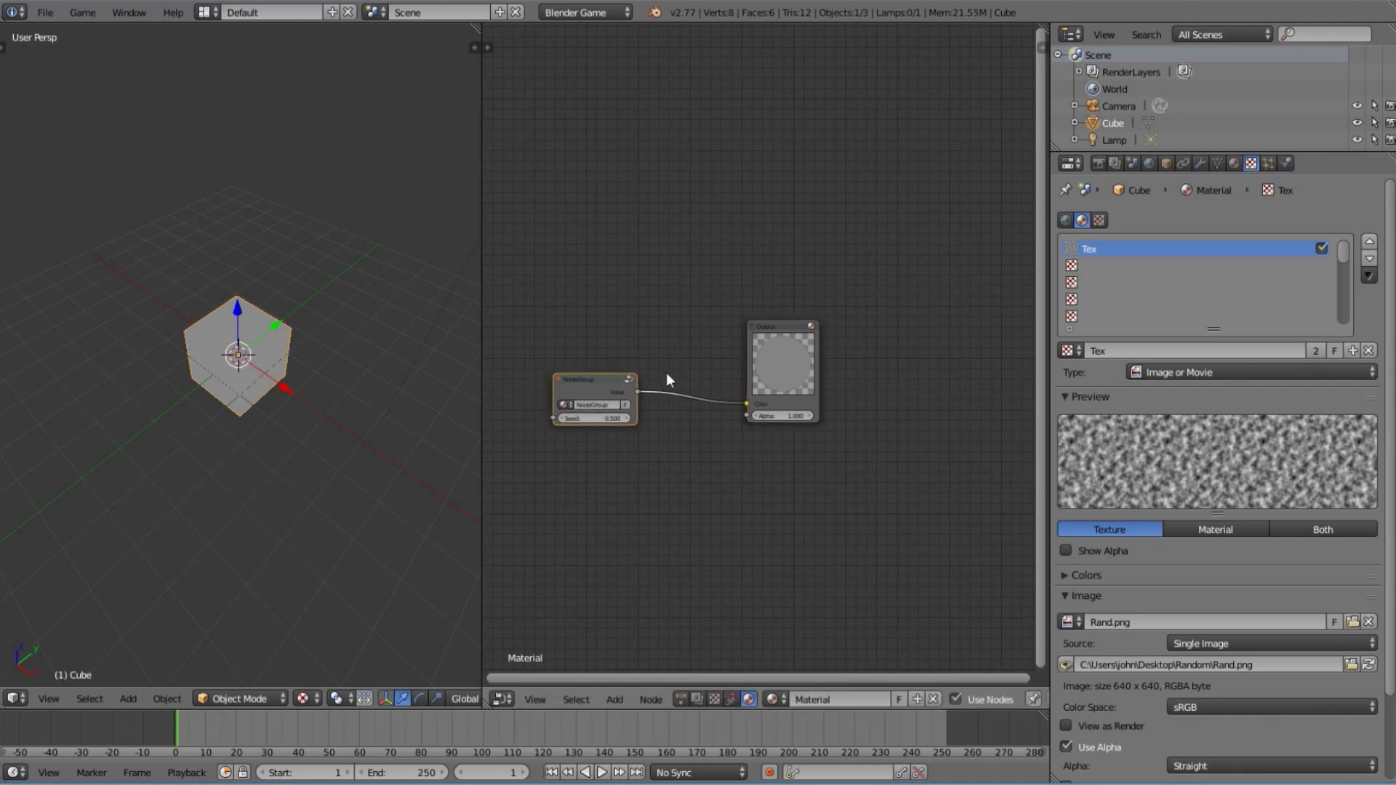
# Move the Output node farther from the node group and raise the group to leave room for more nodes
pyautogui.scroll(-2, 667, 372)
pyautogui.scroll(3, 771, 391)
pyautogui.click(770, 391)
pyautogui.press('g')
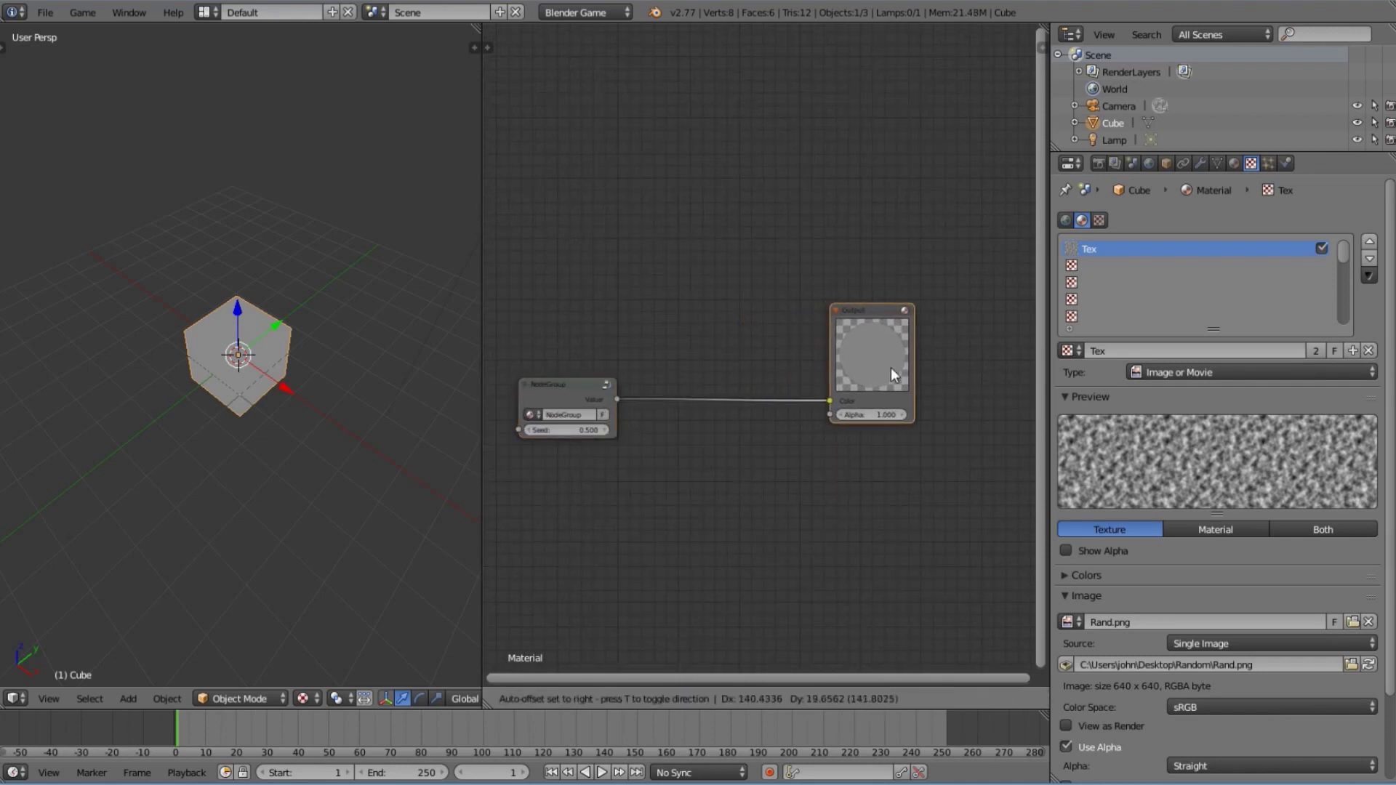
pyautogui.click(892, 368)
pyautogui.click(573, 382)
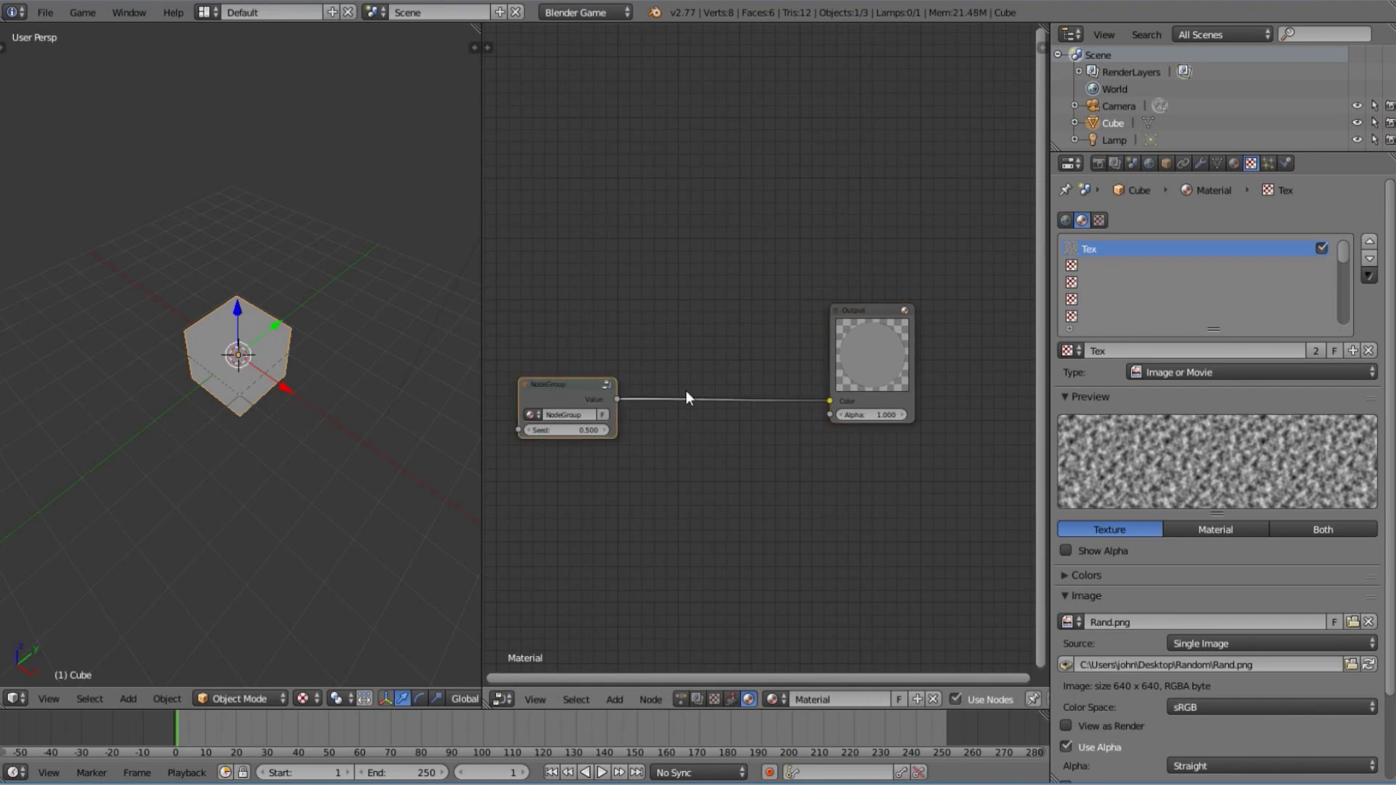
pyautogui.press('g')
pyautogui.click(691, 278)
# Duplicate the node group twice and stack the copies below the original
pyautogui.hotkey('shift', 'd')
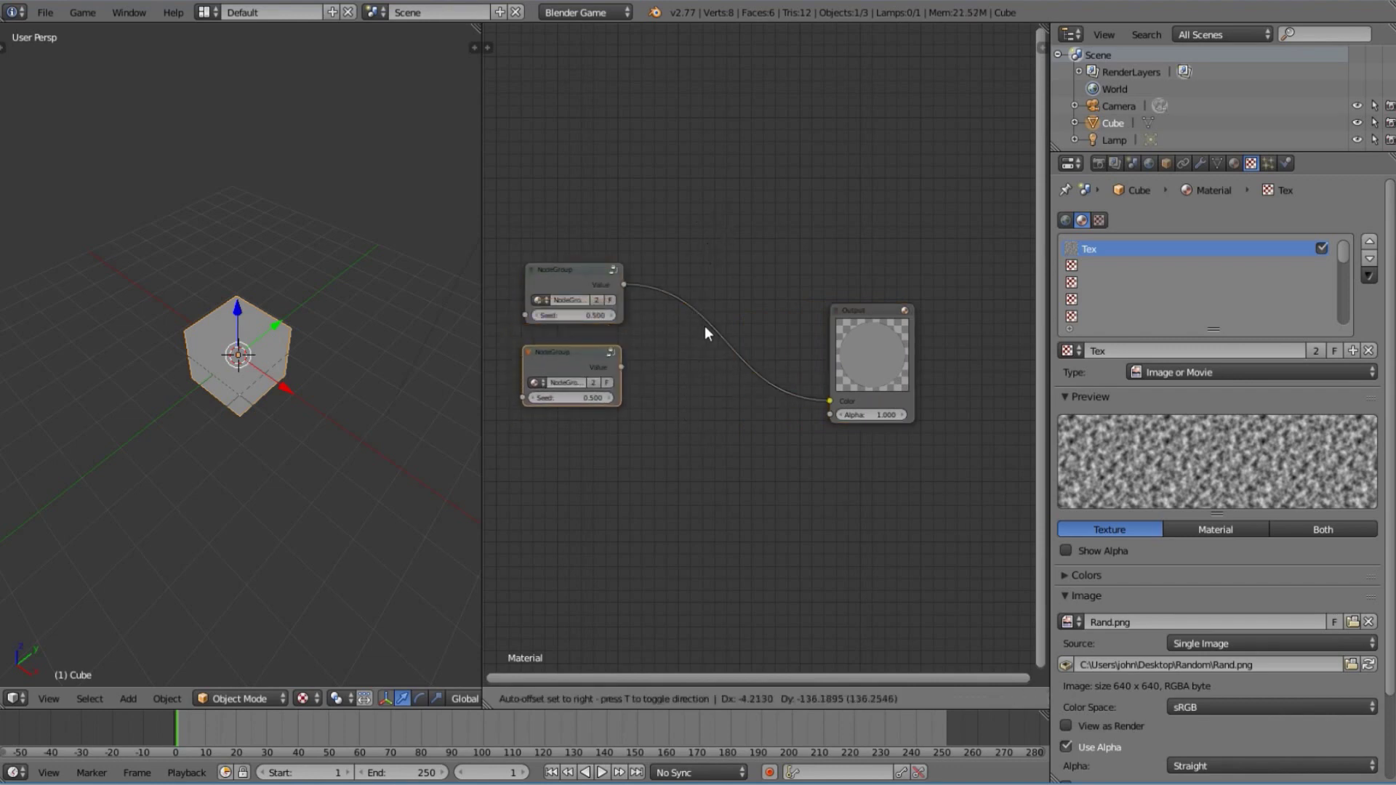
pyautogui.click(706, 320)
pyautogui.hotkey('shift', 'd')
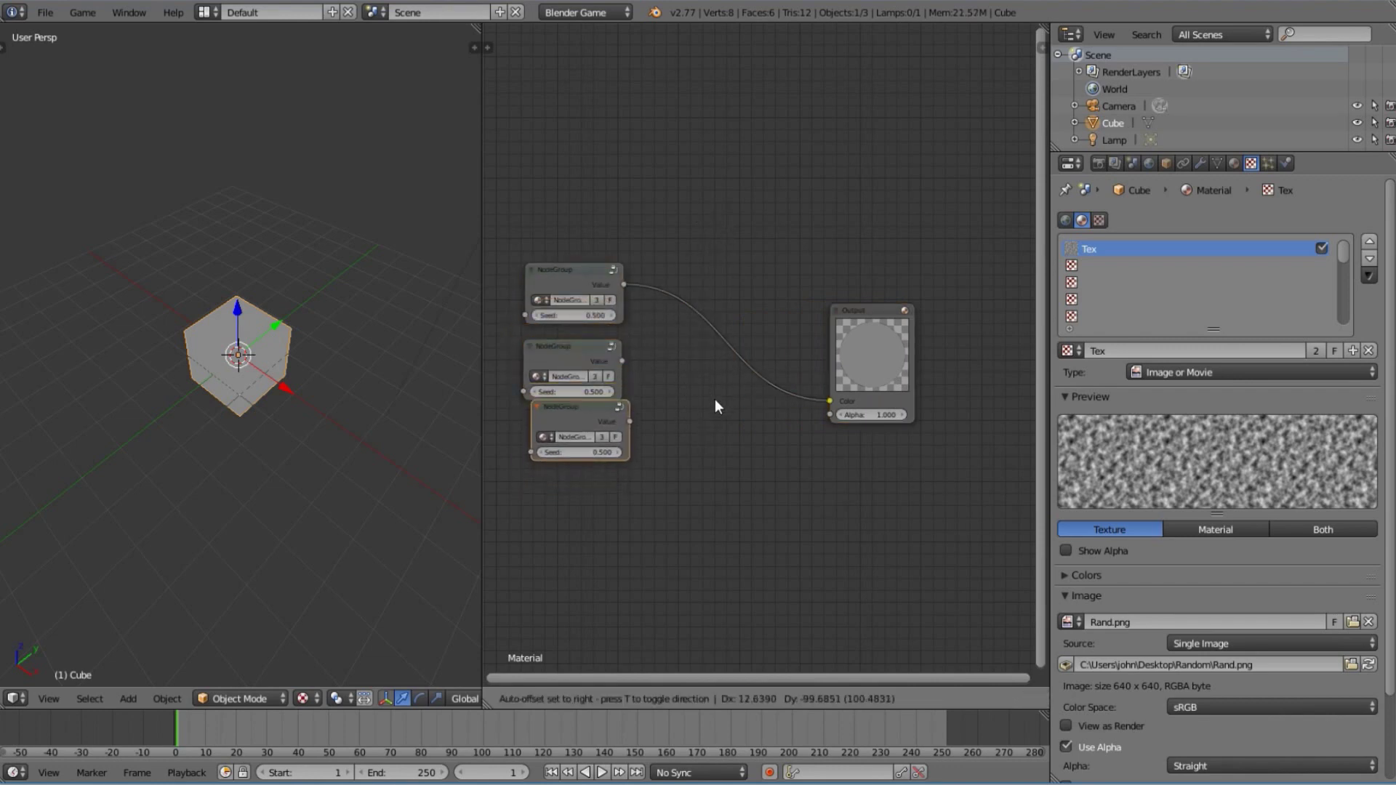
pyautogui.click(707, 407)
# Insert a Combine RGB node into the link between the upper node group and the Output node
pyautogui.scroll(2, 682, 386)
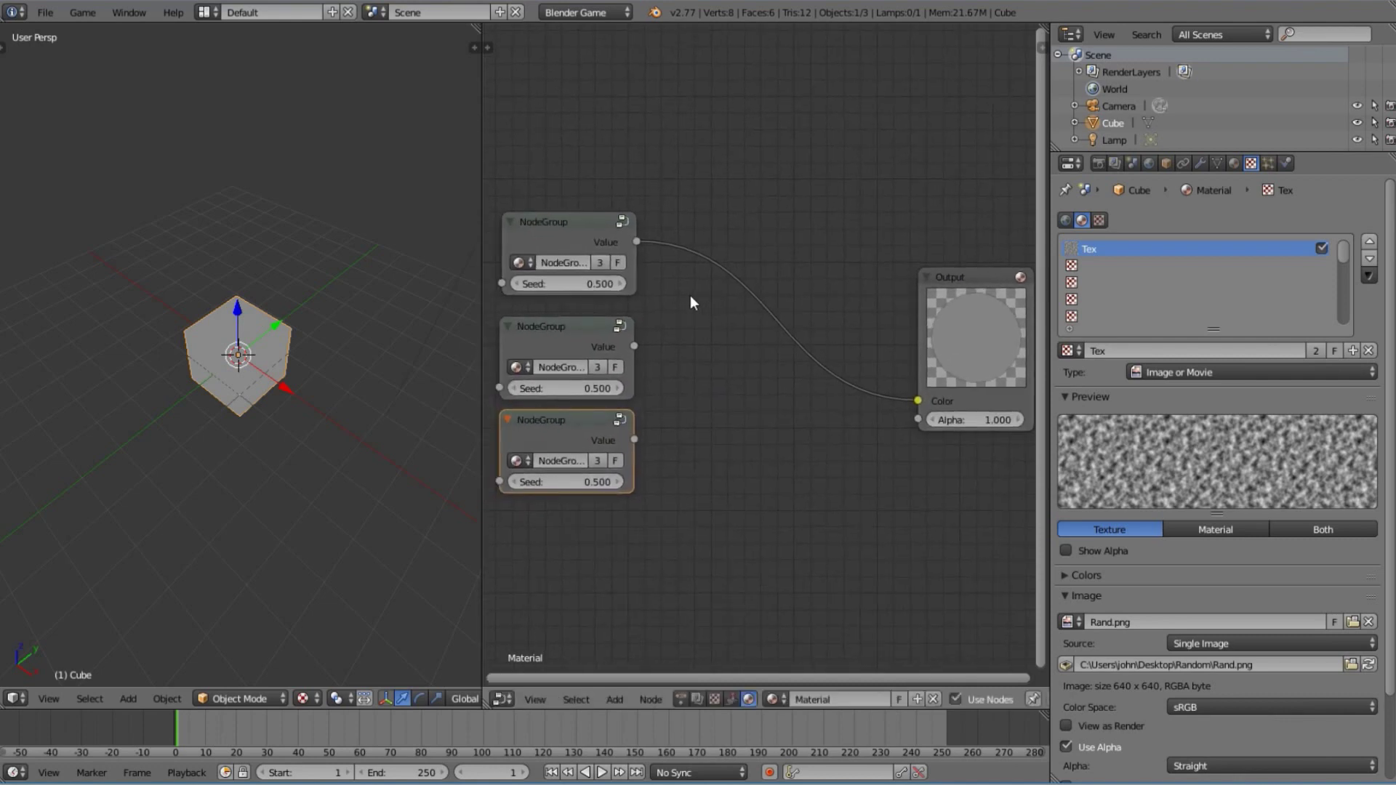
pyautogui.hotkey('shift', 'a')
pyautogui.moveTo(688, 298)
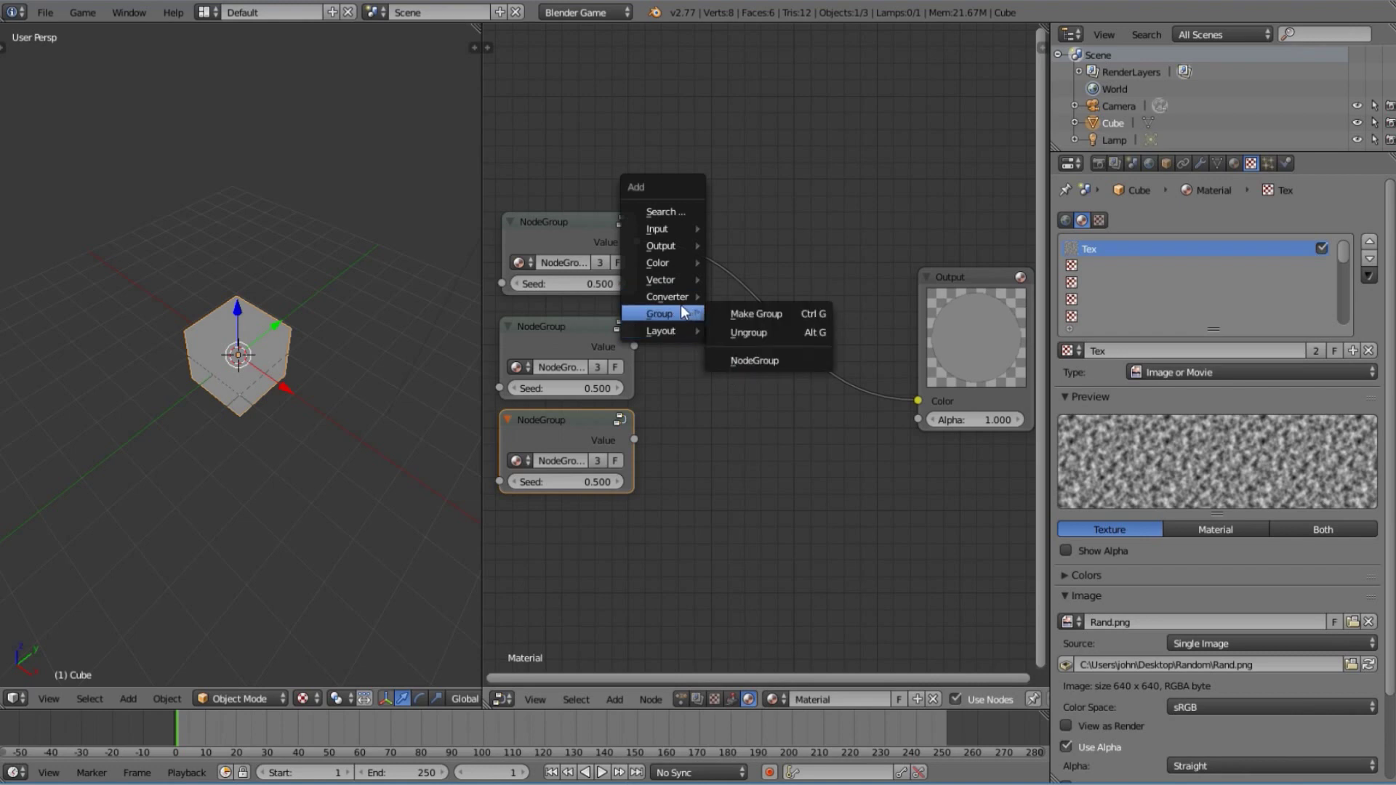
pyautogui.click(757, 409)
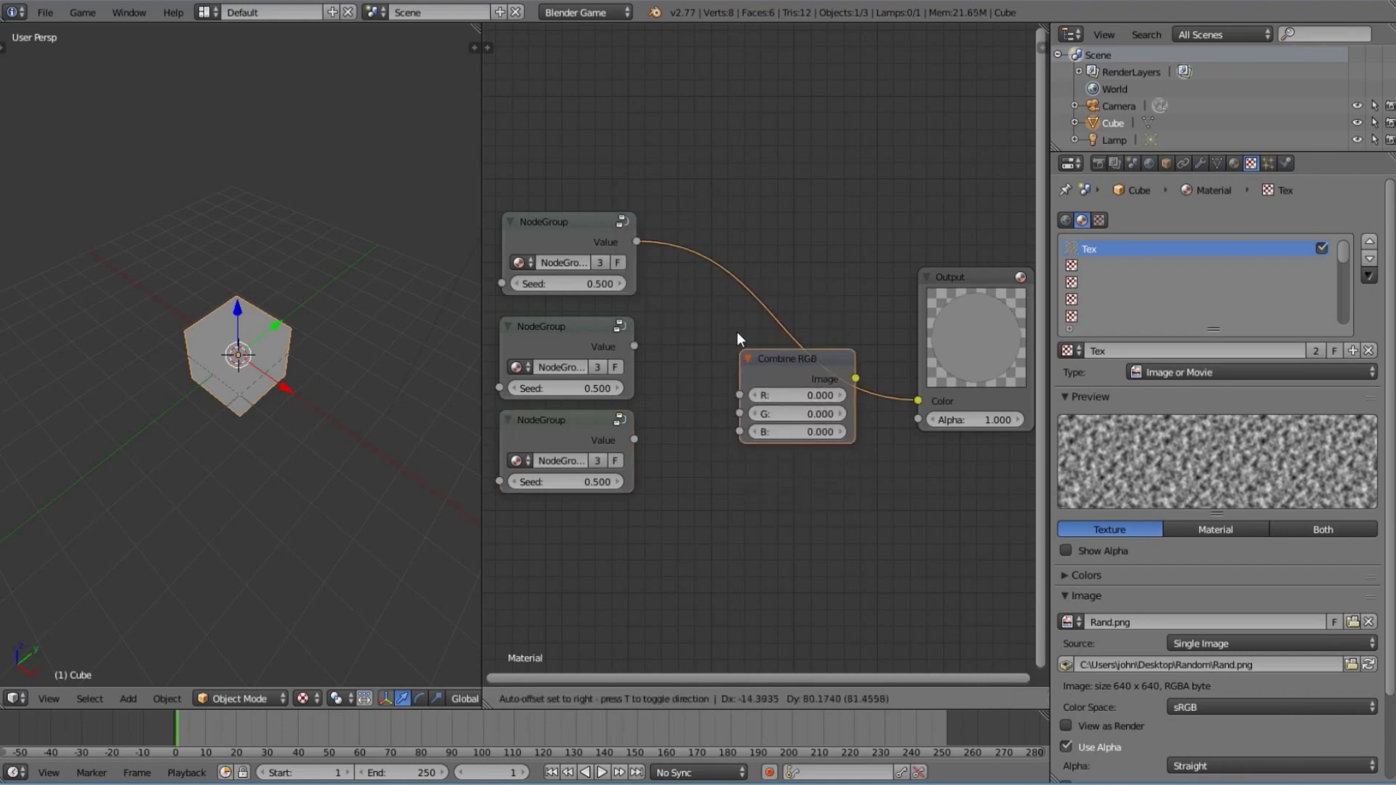
pyautogui.click(717, 313)
# Connect the middle node group's Value to G and the lower node group's Value to B on Combine RGB
pyautogui.moveTo(634, 346); pyautogui.dragTo(643, 352)
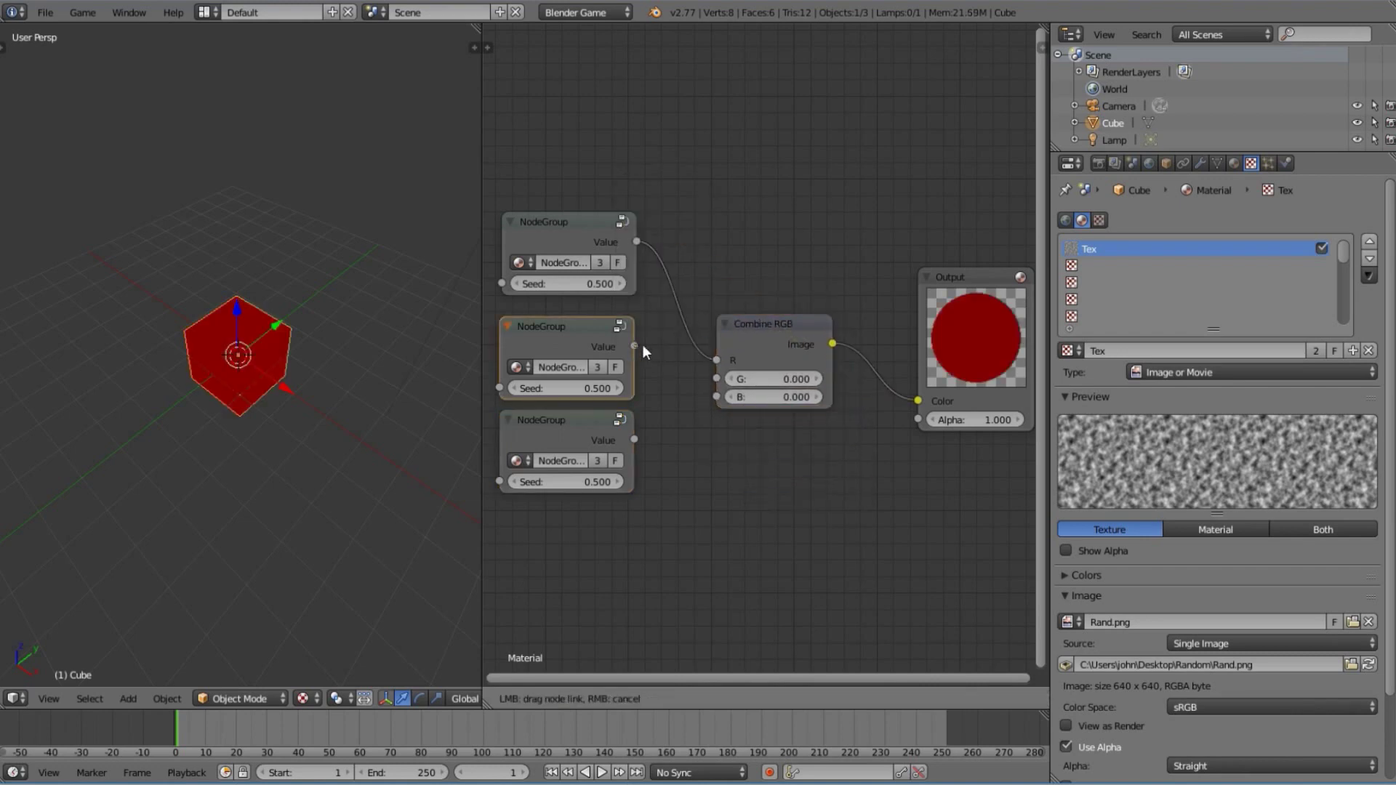
pyautogui.moveTo(709, 382); pyautogui.dragTo(711, 382)
pyautogui.moveTo(634, 440); pyautogui.dragTo(720, 397)
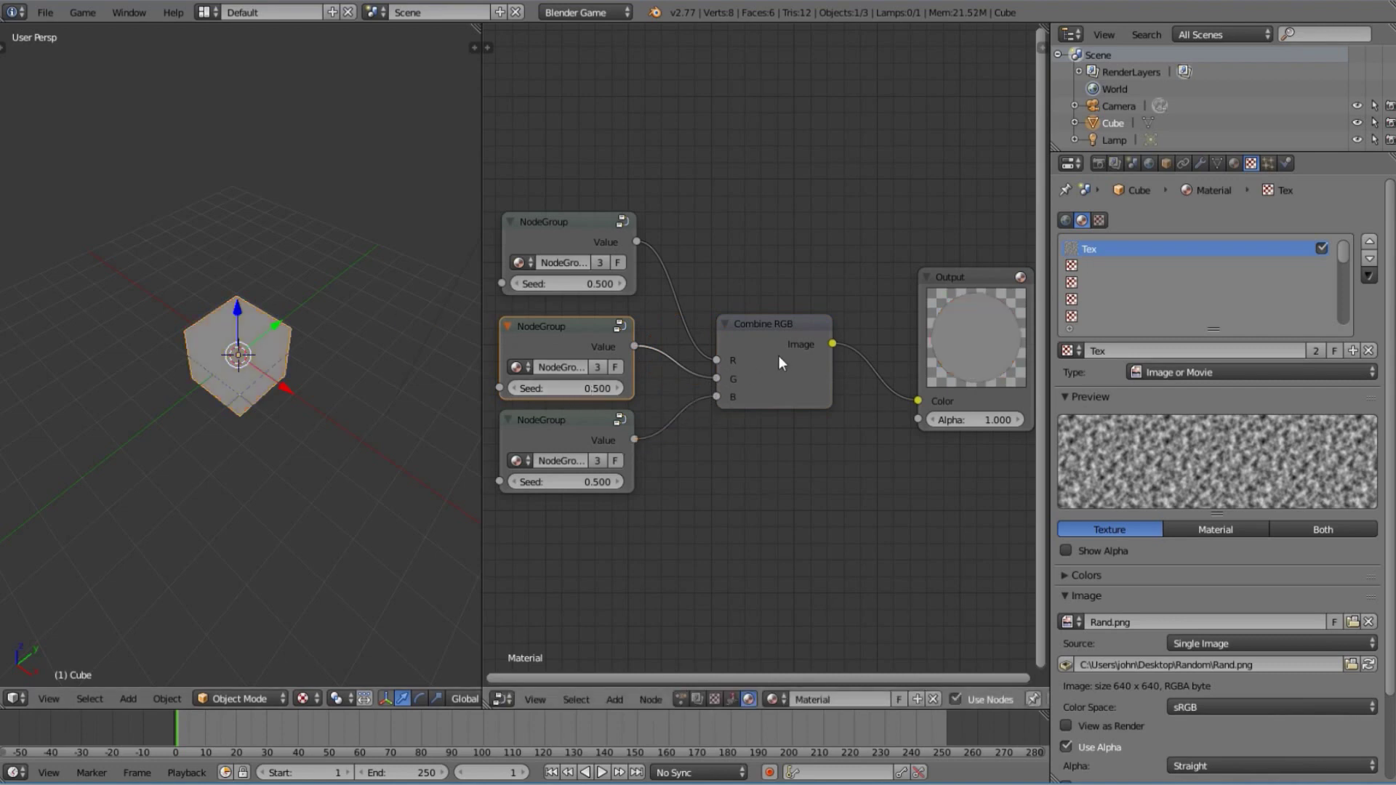
# Try a Seed of 2 on the middle node group
pyautogui.click(588, 390)
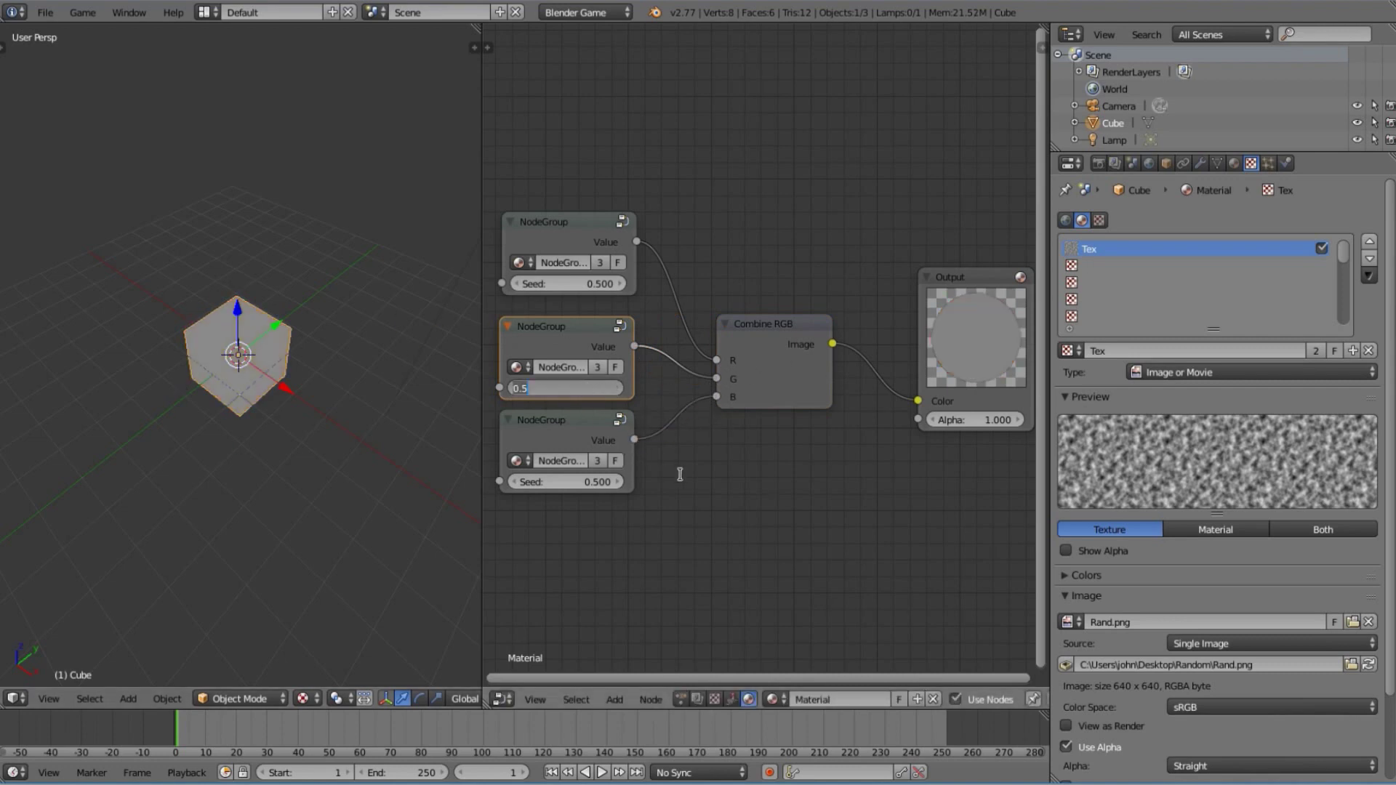
pyautogui.write('2')
pyautogui.press('Return')
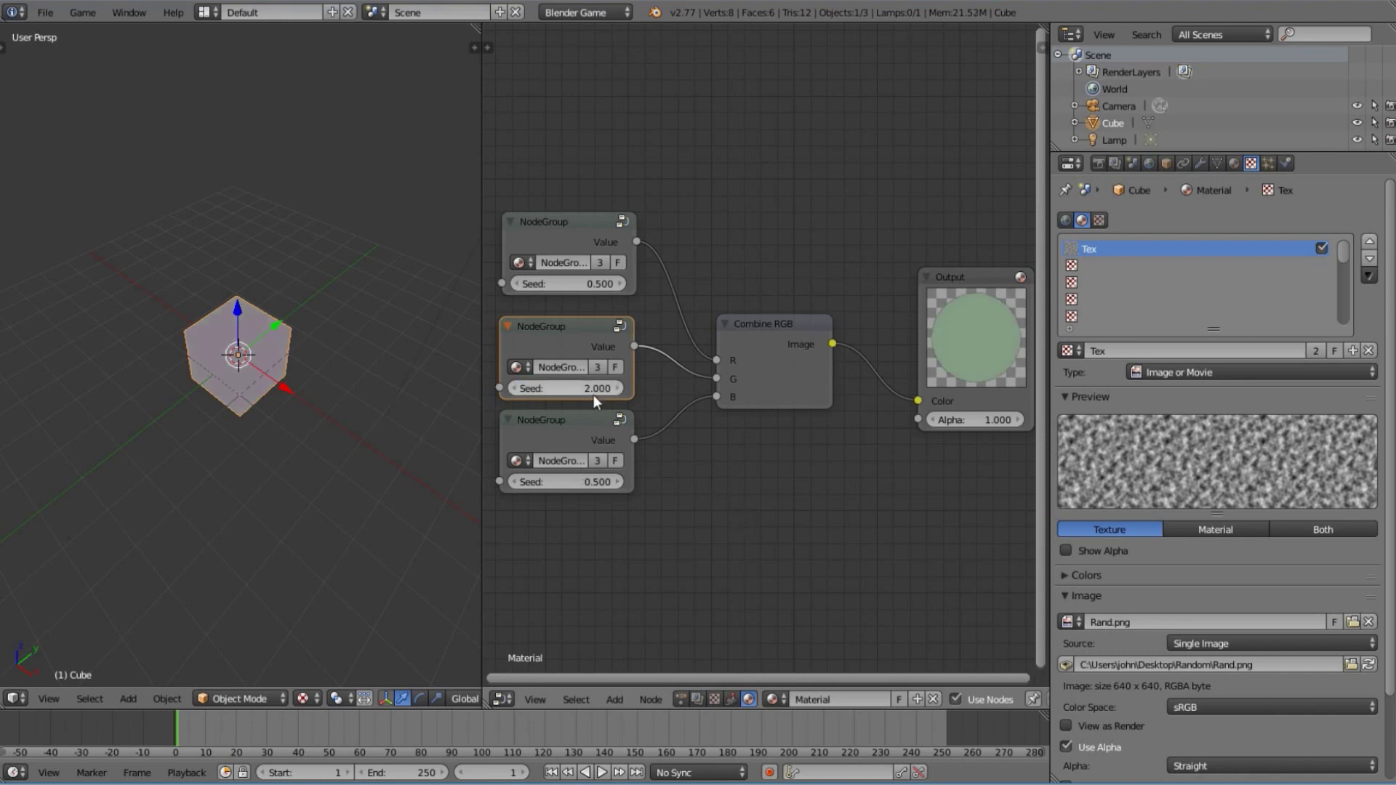
# Set the Seed to 0.1 on the middle node group and 0.2 on the lower one
pyautogui.click(585, 387)
pyautogui.write('0.1')
pyautogui.press('Return')
pyautogui.click(570, 484)
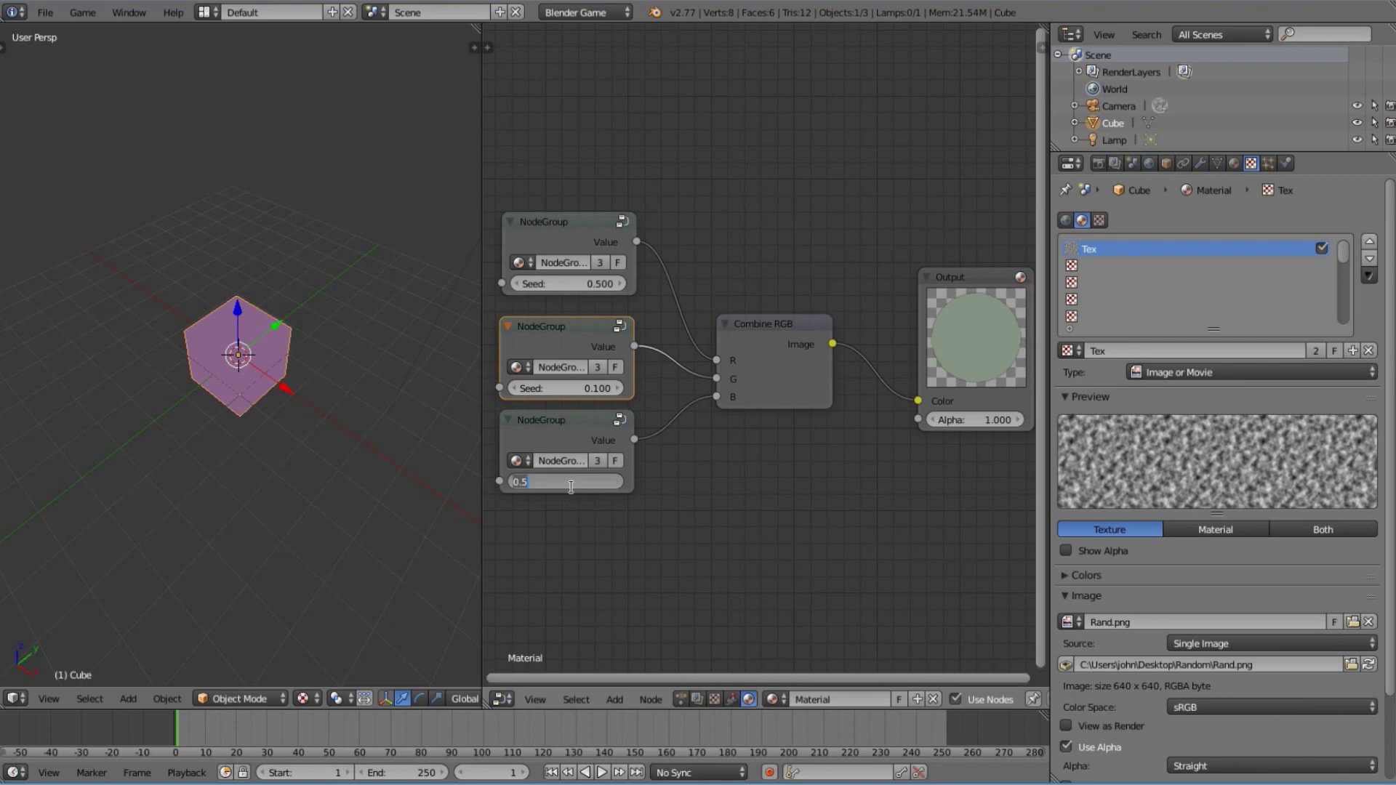
pyautogui.write('0.2')
pyautogui.press('Return')
# Check the cube's position-driven colour with a horizontal move locked on global Z, and cancel the move
pyautogui.scroll(1, 643, 323)
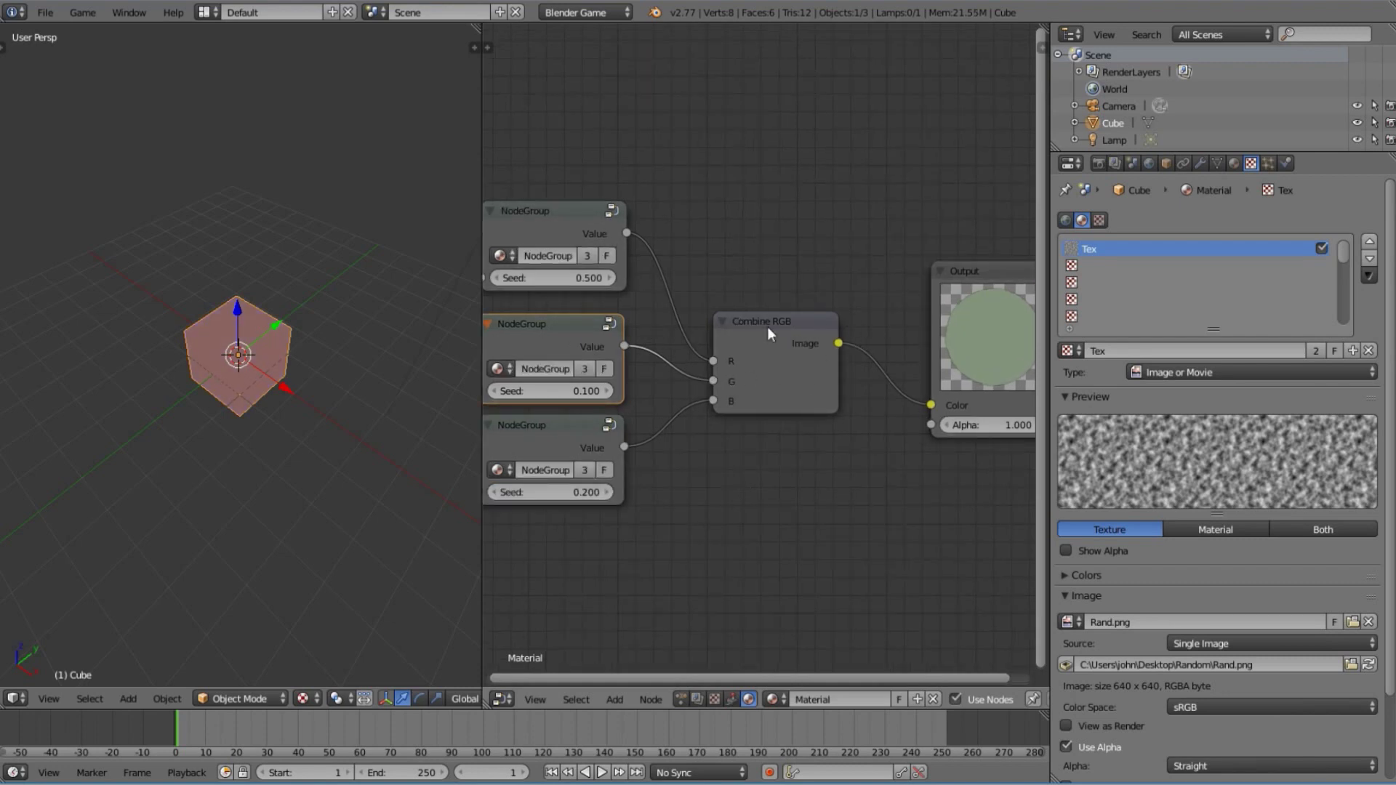
pyautogui.press('g')
pyautogui.hotkey('shift', 'z')
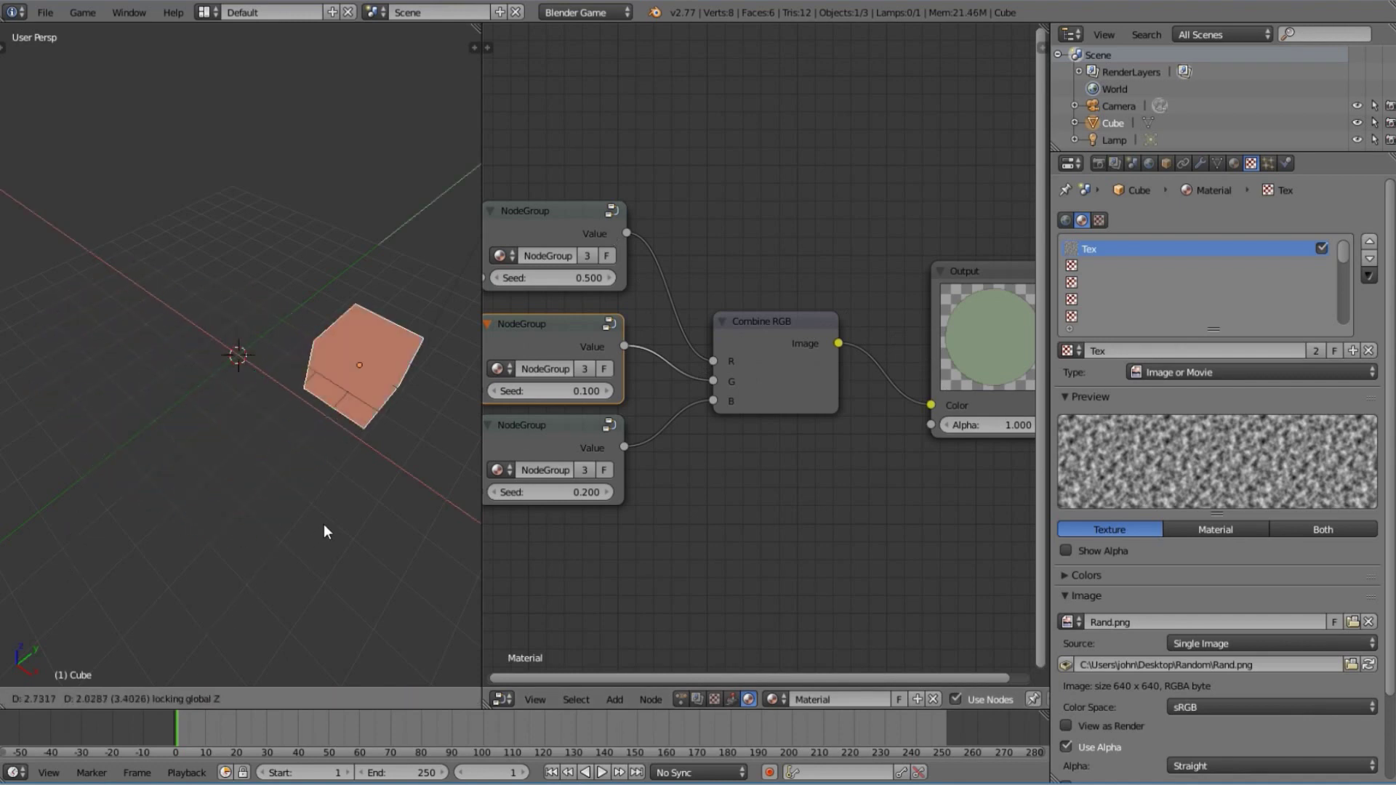
pyautogui.rightClick(185, 381)
# Align the upper node group with the two groups below it and select the lower one
pyautogui.scroll(-1, 653, 339)
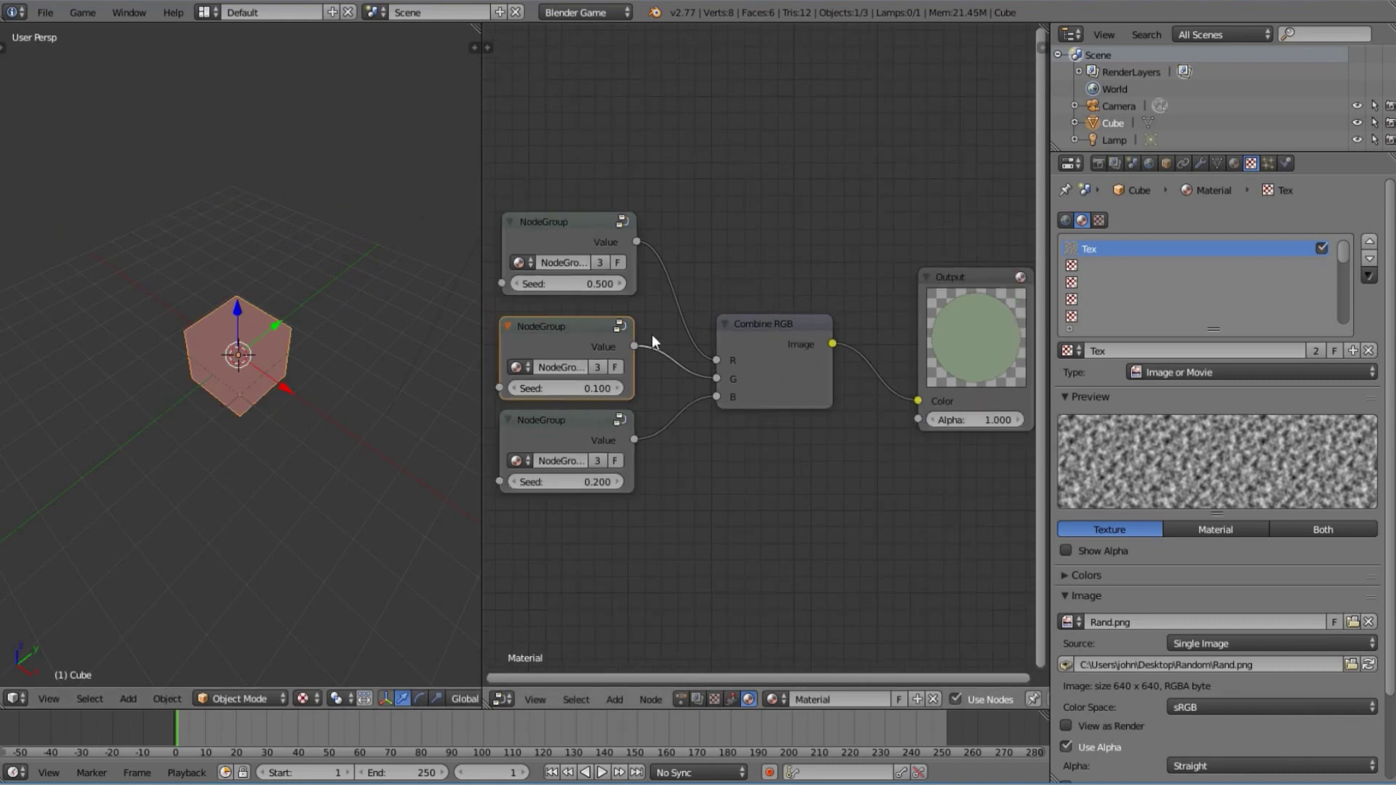
pyautogui.moveTo(589, 237); pyautogui.dragTo(586, 250)
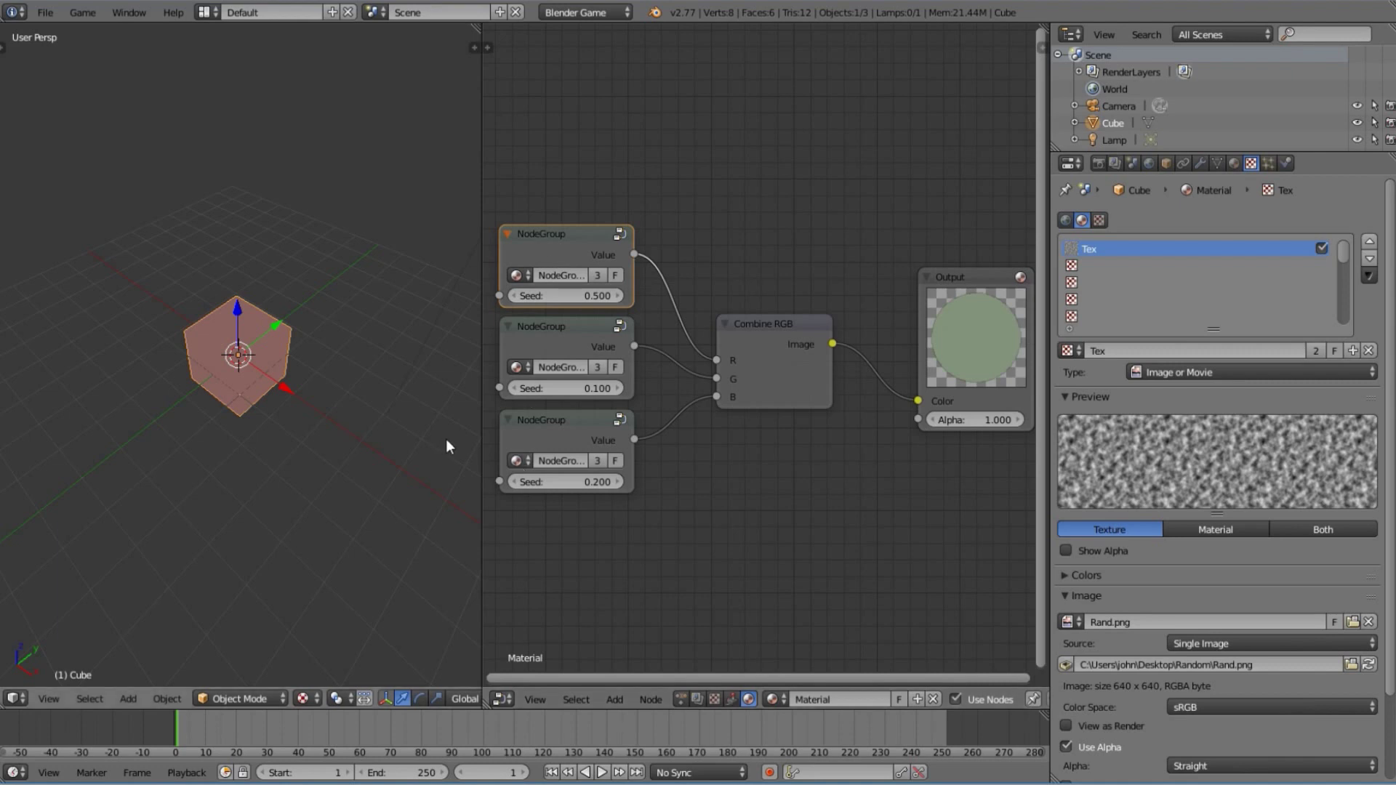
pyautogui.click(550, 442)
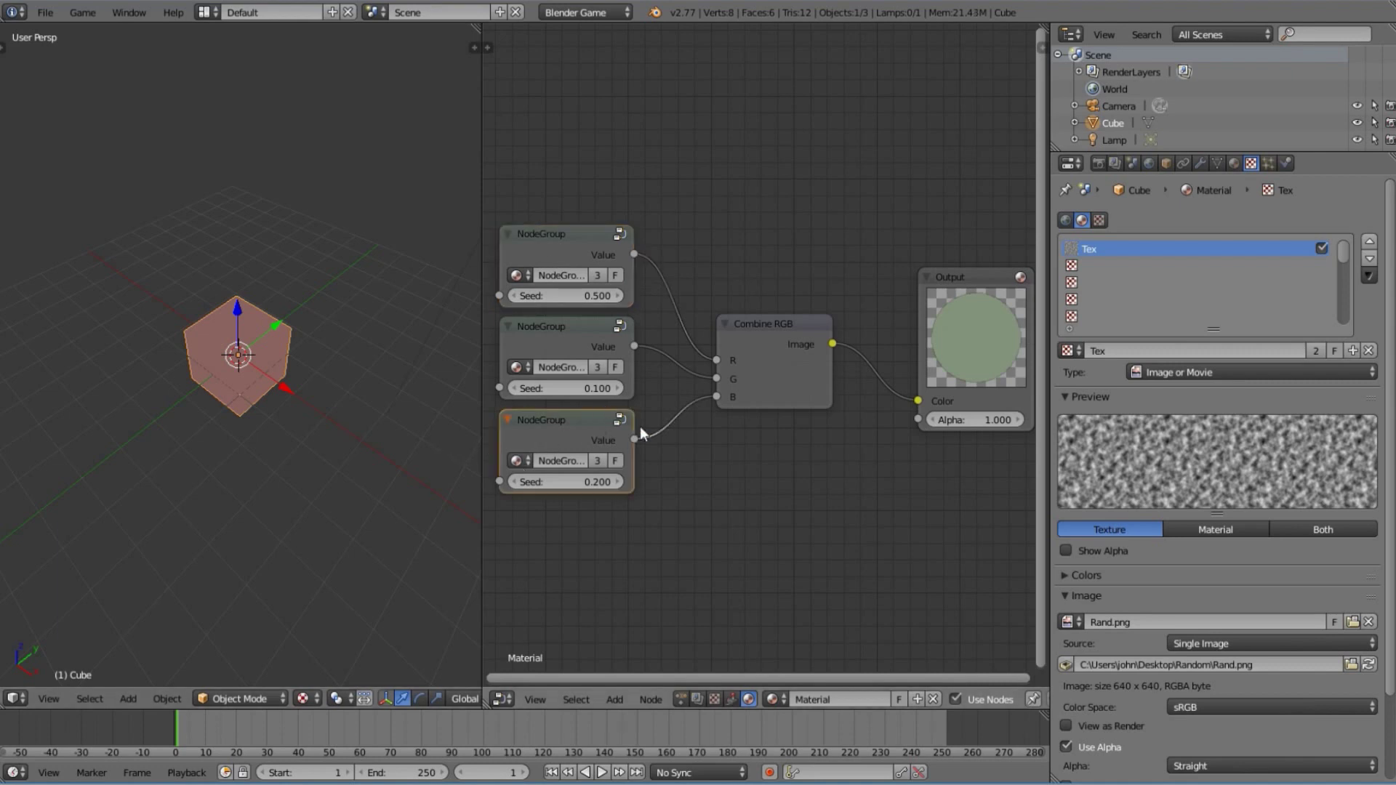